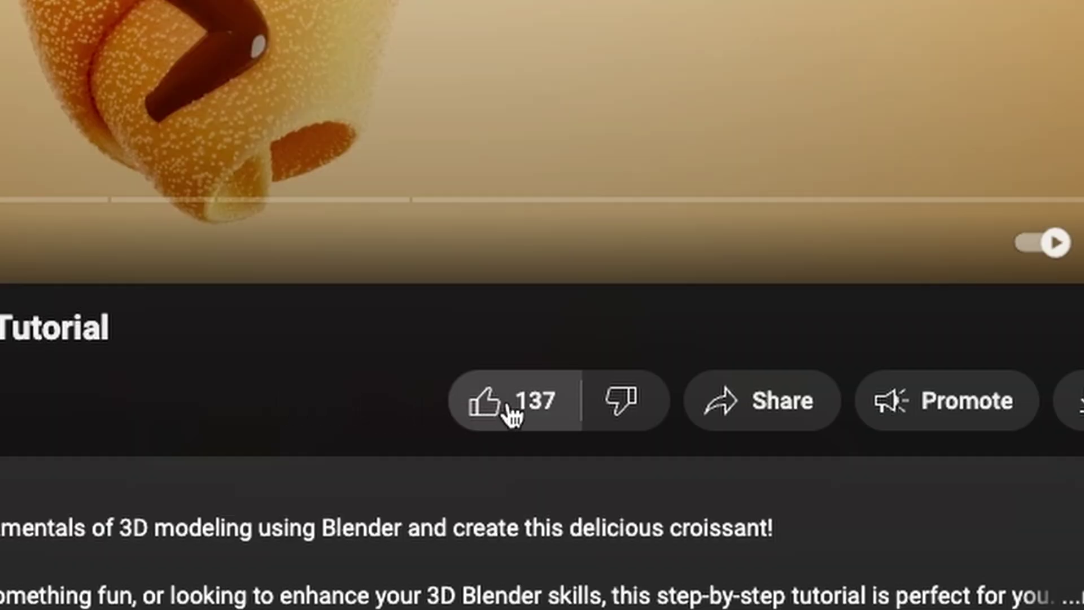
# Step: Like the croissant tutorial video and write the comment "I just want to learn how to delete the default cube."
pyautogui.click(547, 402)
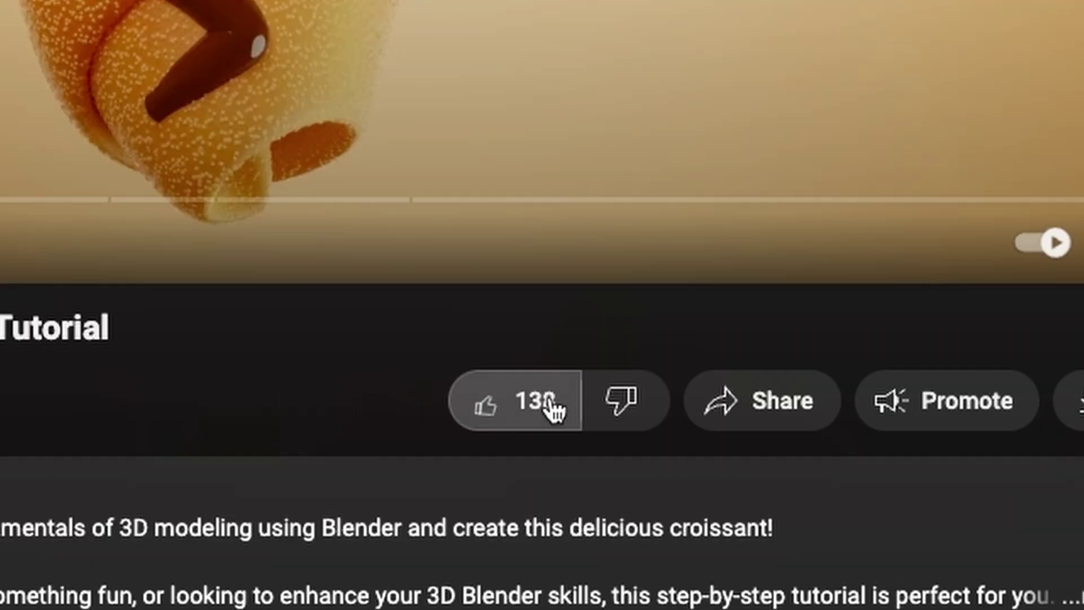
pyautogui.write('I j')
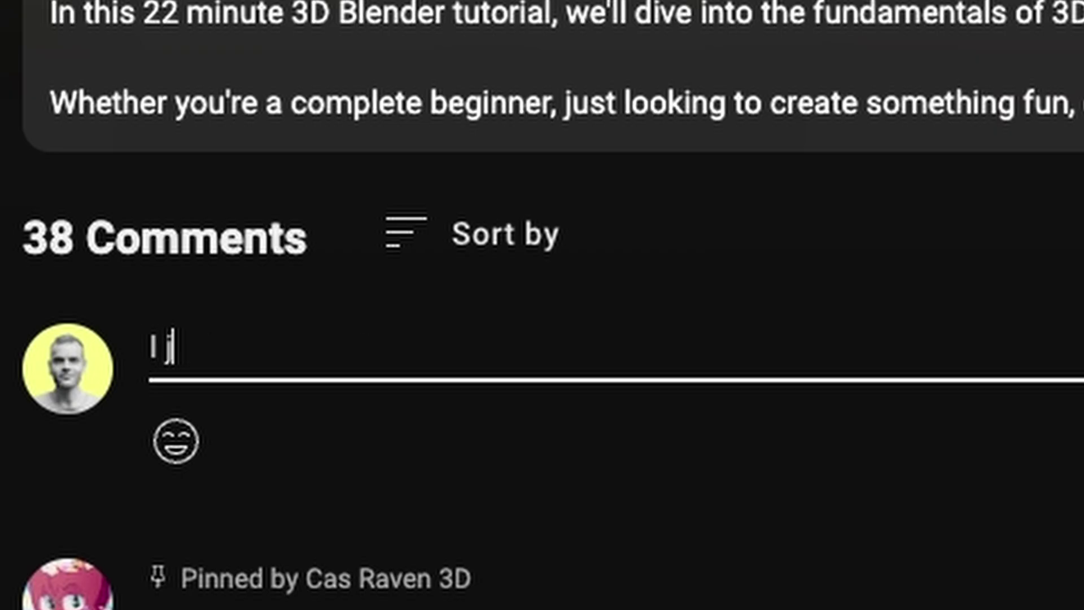
pyautogui.write('ust want to learn how to delete the')
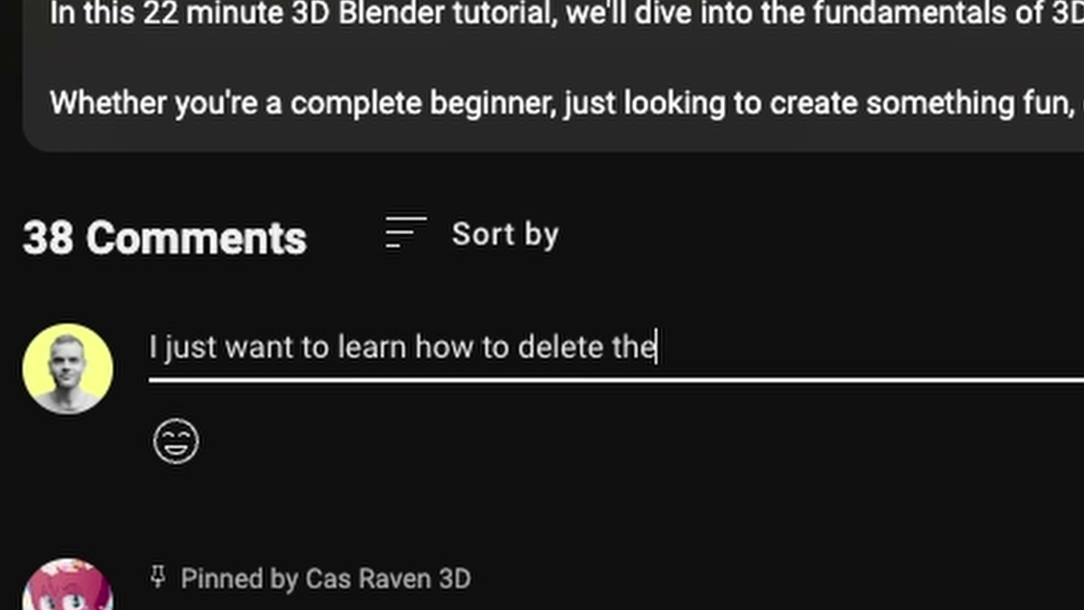
pyautogui.write(' default cube.')
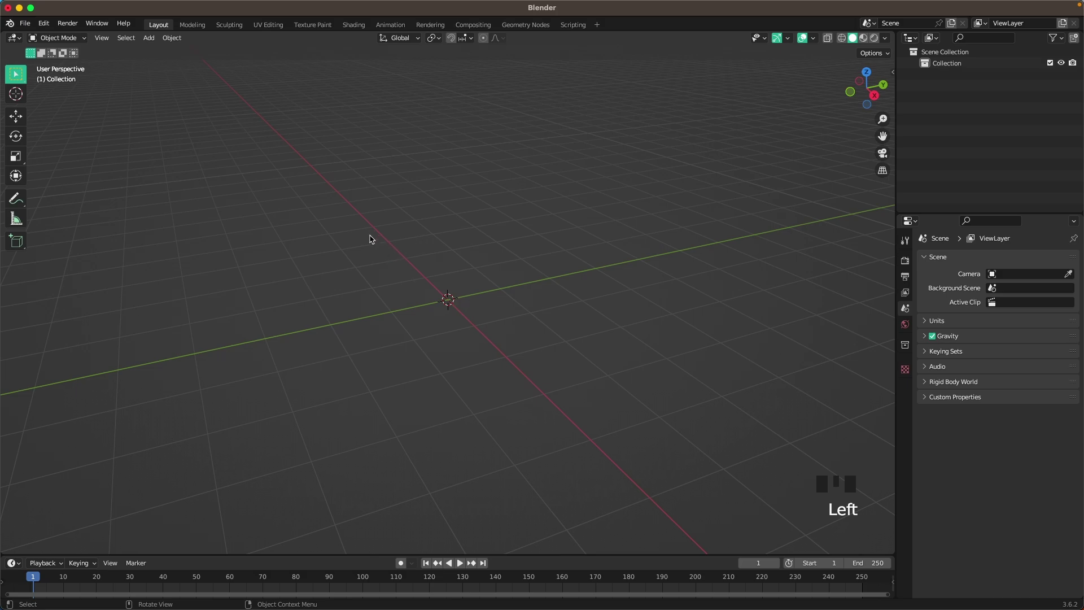
# Step: Add a path curve at the scene origin
pyautogui.hotkey('shift', 'a')
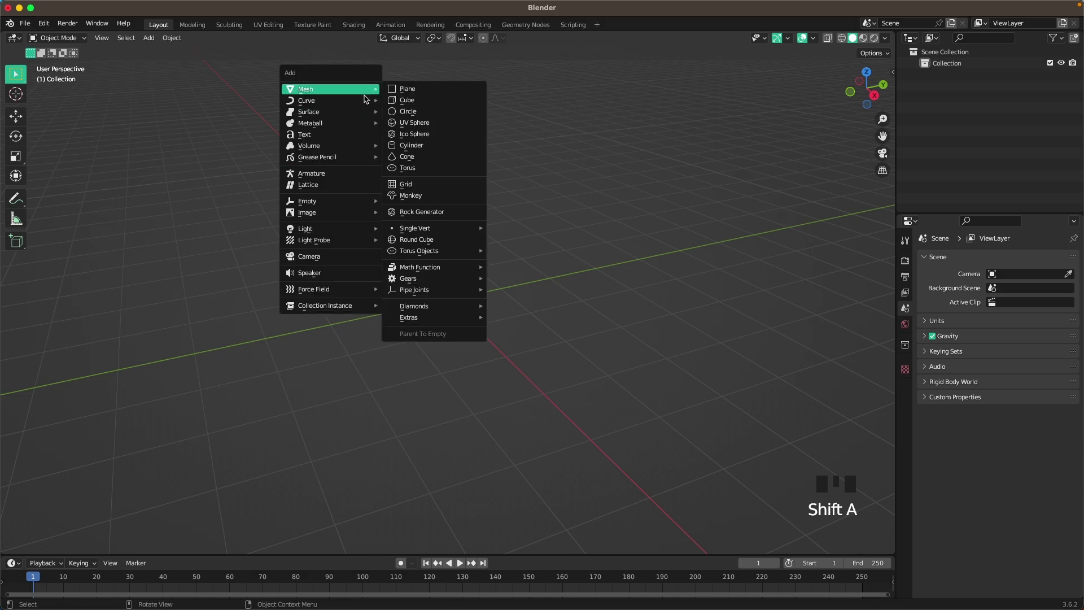
pyautogui.moveTo(366, 102)
pyautogui.click(438, 150)
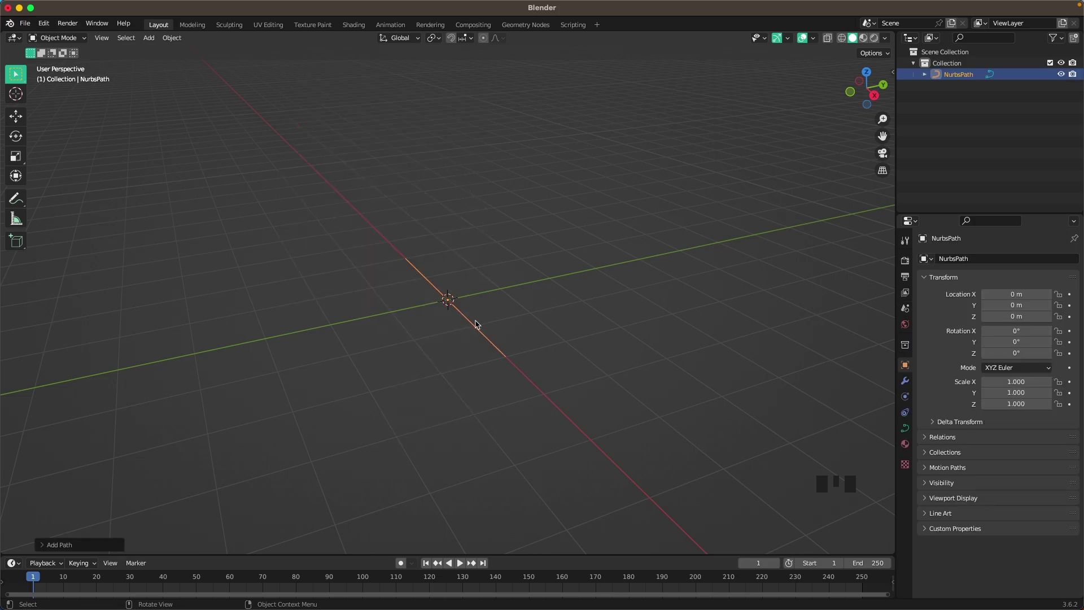
# Step: Rotate the path 90° around the Y axis in the front view so it stands upright
pyautogui.press('`')
pyautogui.press('`')
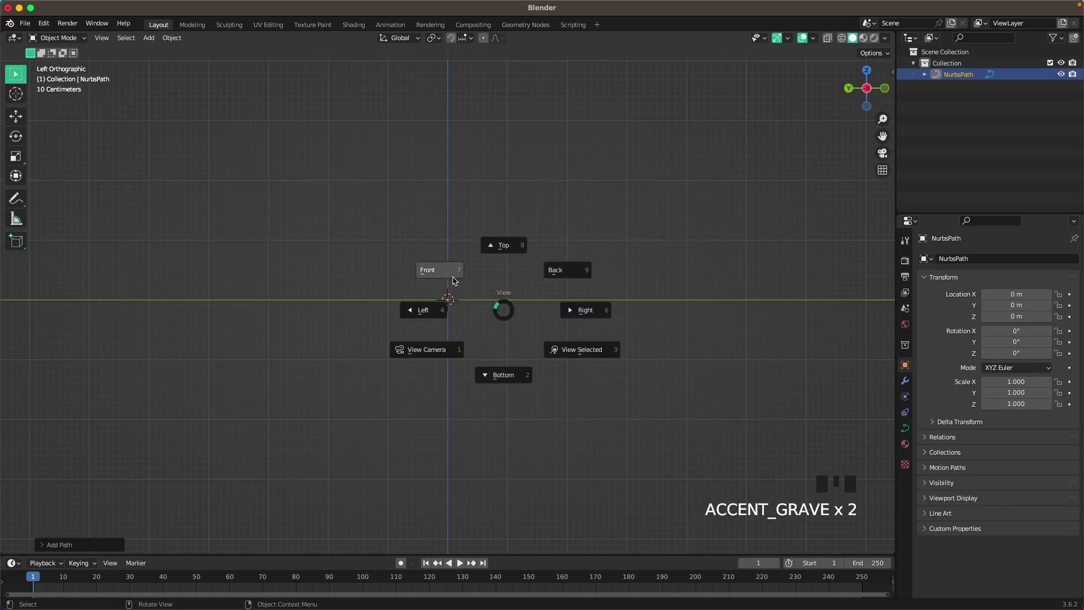
pyautogui.click(455, 278)
pyautogui.scroll(2, 477, 331)
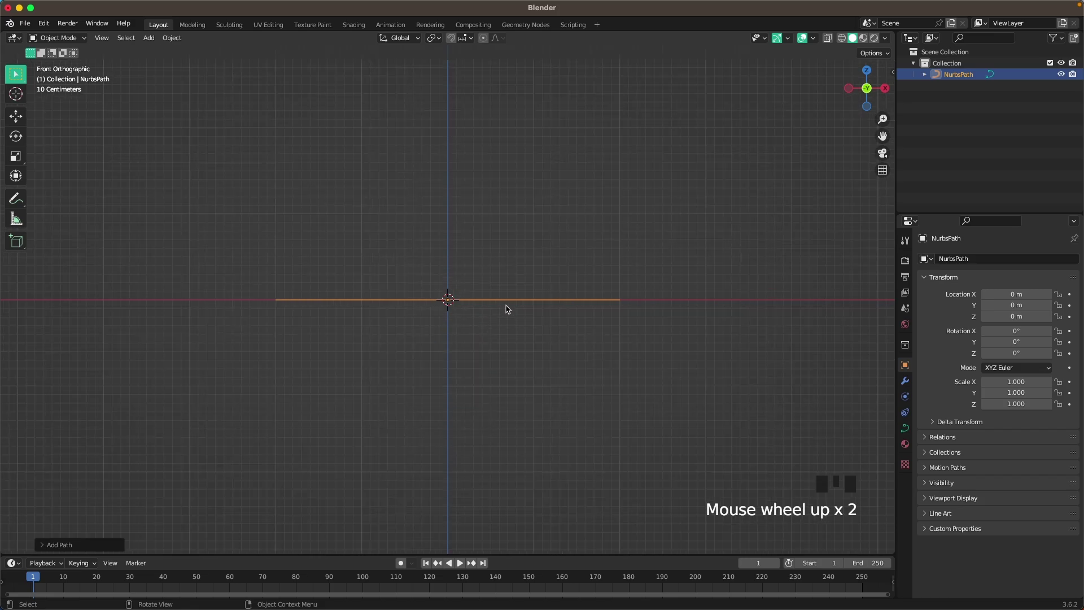
pyautogui.write('r')
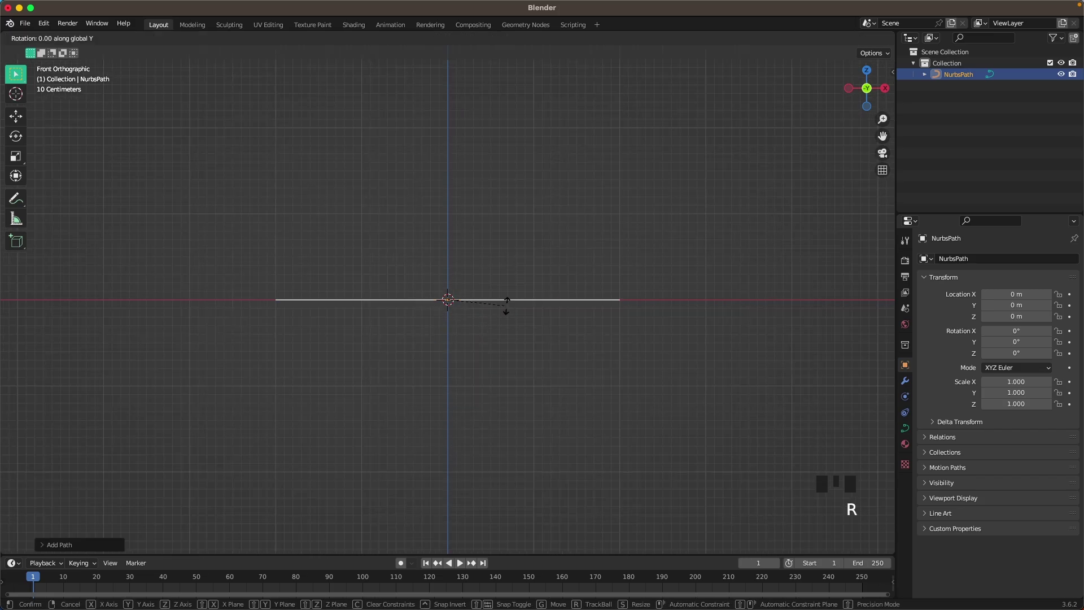
pyautogui.write('90')
pyautogui.press('Return')
# Step: Edit the path's control points and lower the topmost one along Z
pyautogui.moveTo(506, 309); pyautogui.dragTo(550, 288, button='middle')
pyautogui.press('Tab')
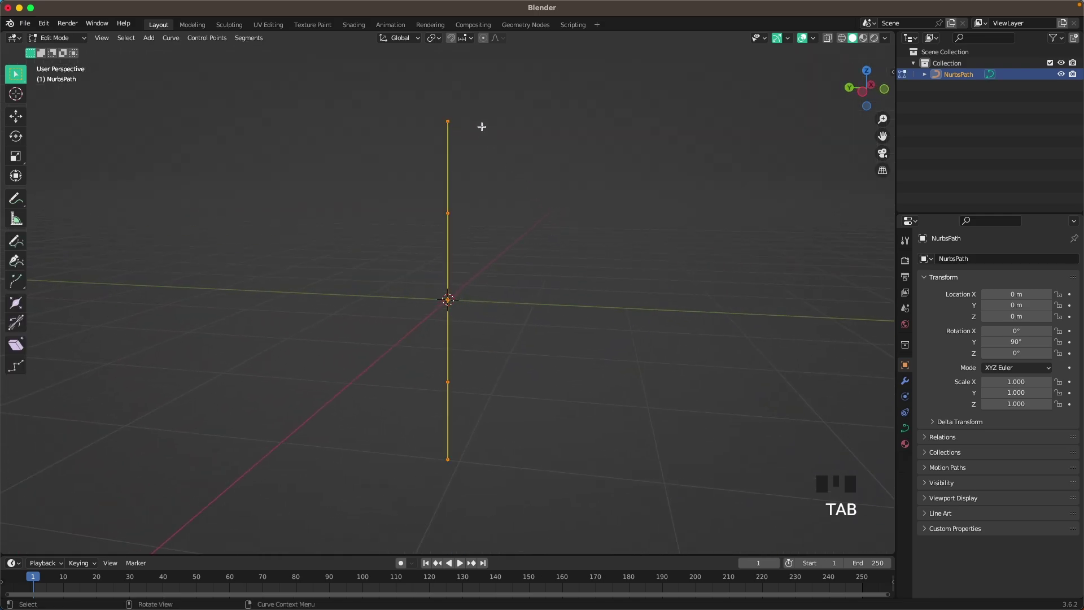
pyautogui.click(446, 120)
pyautogui.press('g')
pyautogui.press('z')
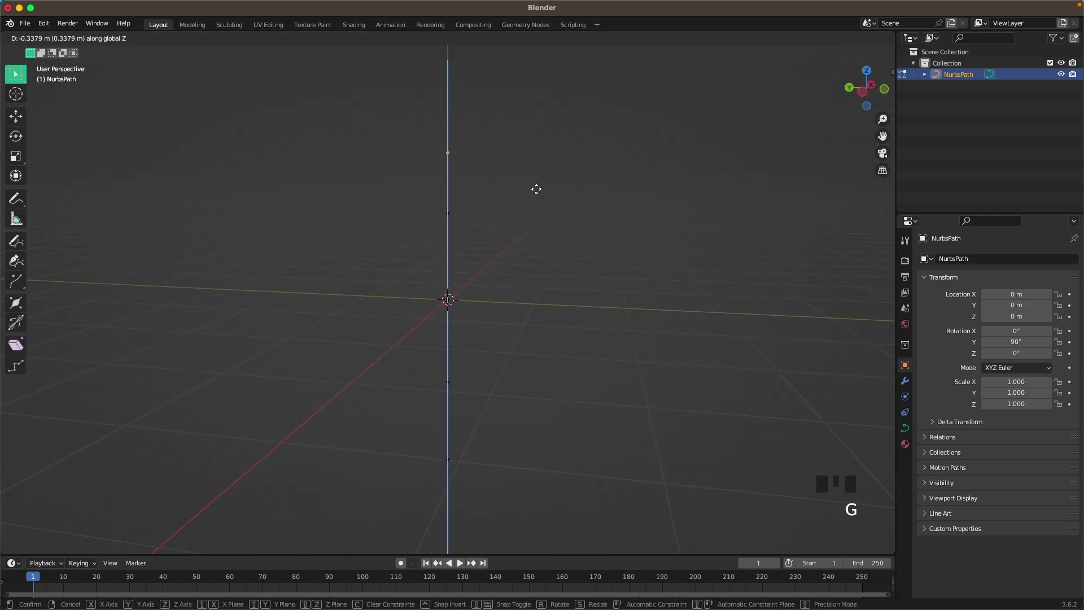
pyautogui.click(534, 195)
# Step: Extrude the path's top end along Y twice, the first time by about 0.44 m, and lower the new end about 0.23 m along Z
pyautogui.keyDown('shift'); pyautogui.moveTo(534, 195); pyautogui.dragTo(565, 230, button='middle'); pyautogui.keyUp('shift')
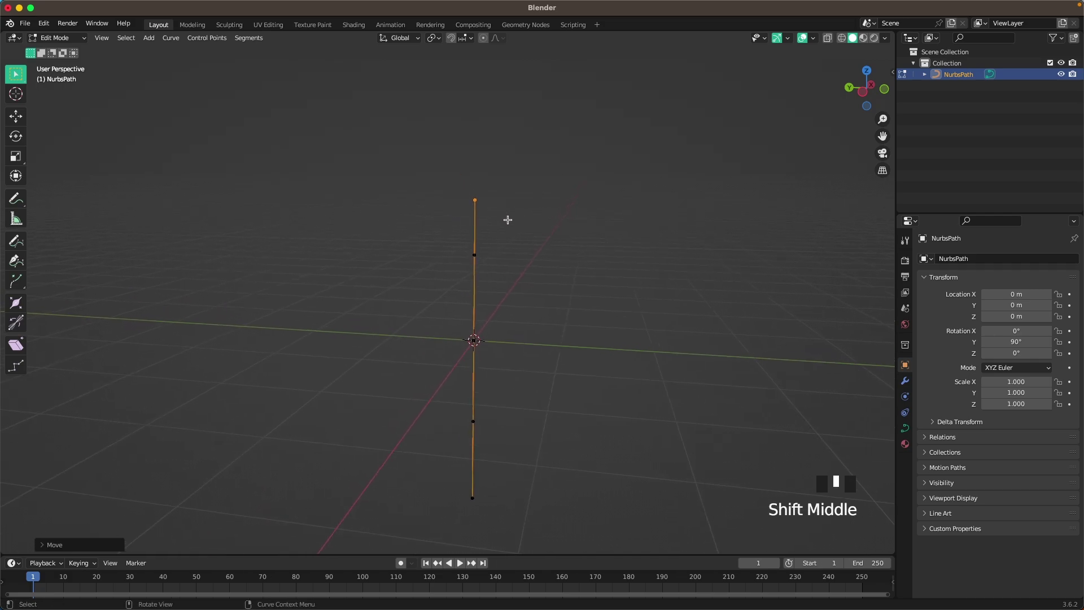
pyautogui.press('e')
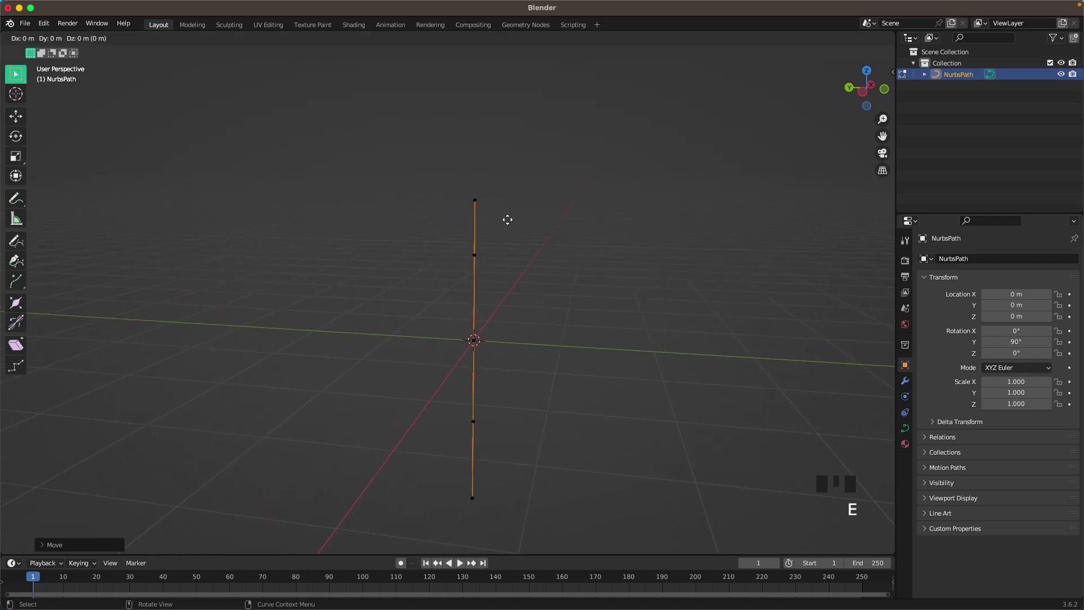
pyautogui.press('y')
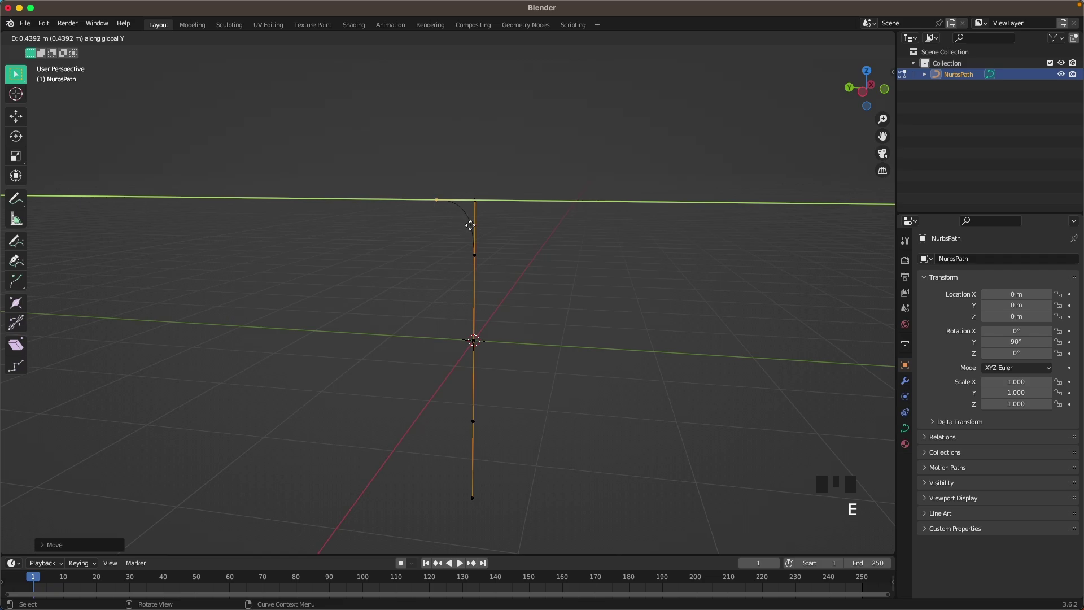
pyautogui.click(471, 225)
pyautogui.press('e')
pyautogui.press('y')
pyautogui.click(421, 224)
pyautogui.press('g')
pyautogui.press('z')
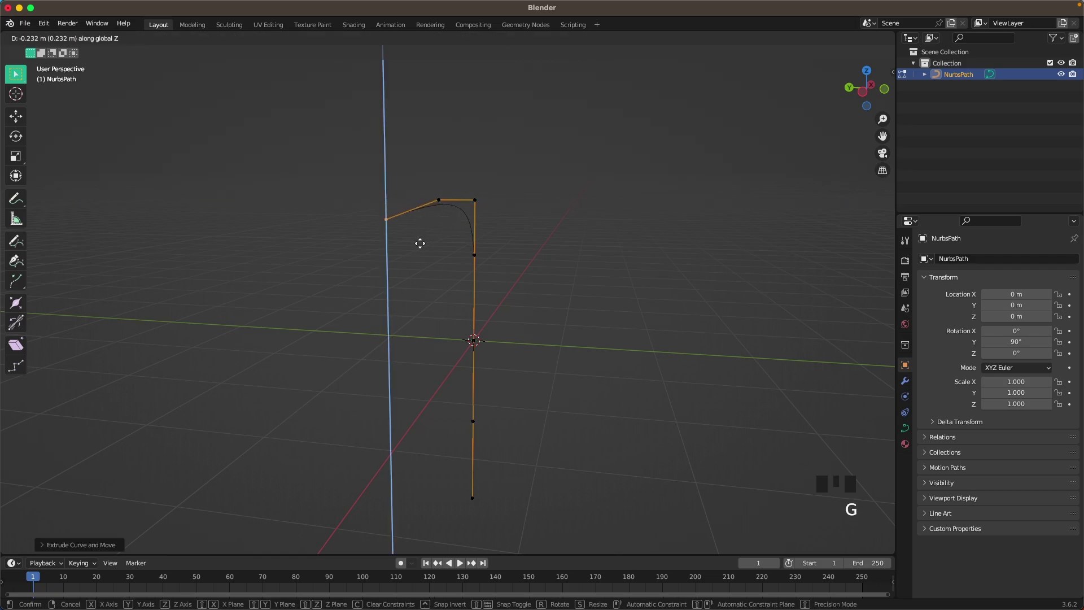
pyautogui.click(419, 243)
# Step: Rotate the hook's end point about Z and extrude it about 0.5 m straight down along Z
pyautogui.press('r')
pyautogui.press('z')
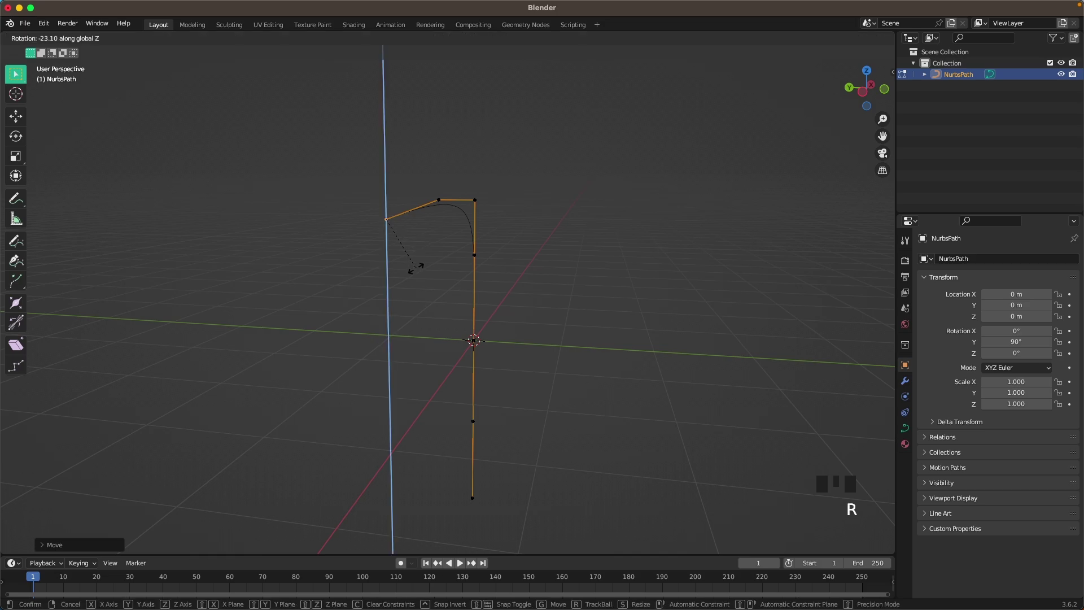
pyautogui.click(416, 267)
pyautogui.press('e')
pyautogui.press('z')
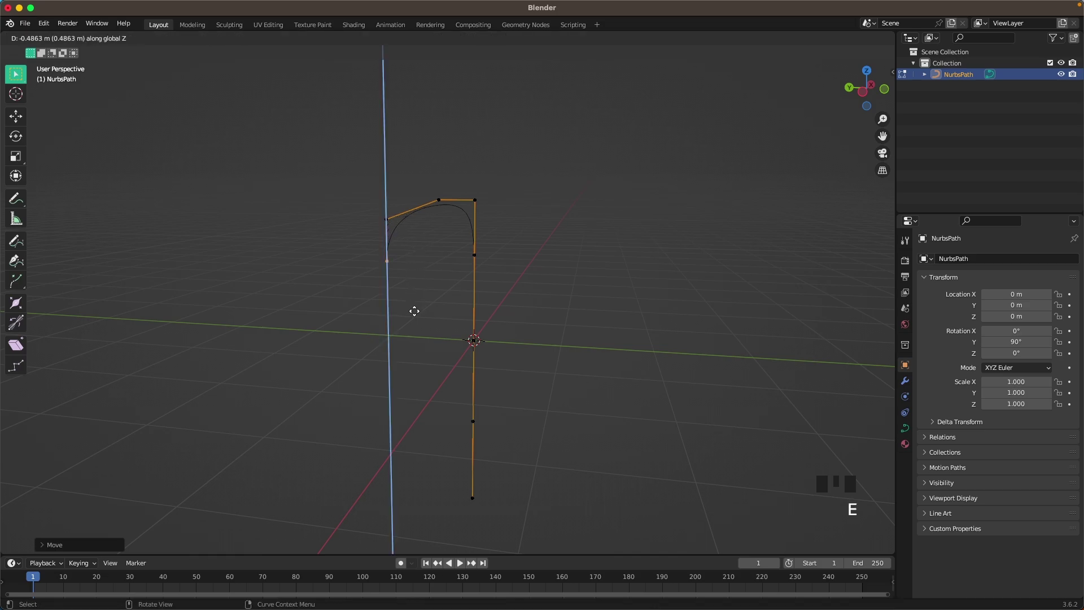
pyautogui.click(414, 315)
# Step: Move the middle control point of the hook's arch about 0.24 m along Y to round out the bend
pyautogui.click(436, 192)
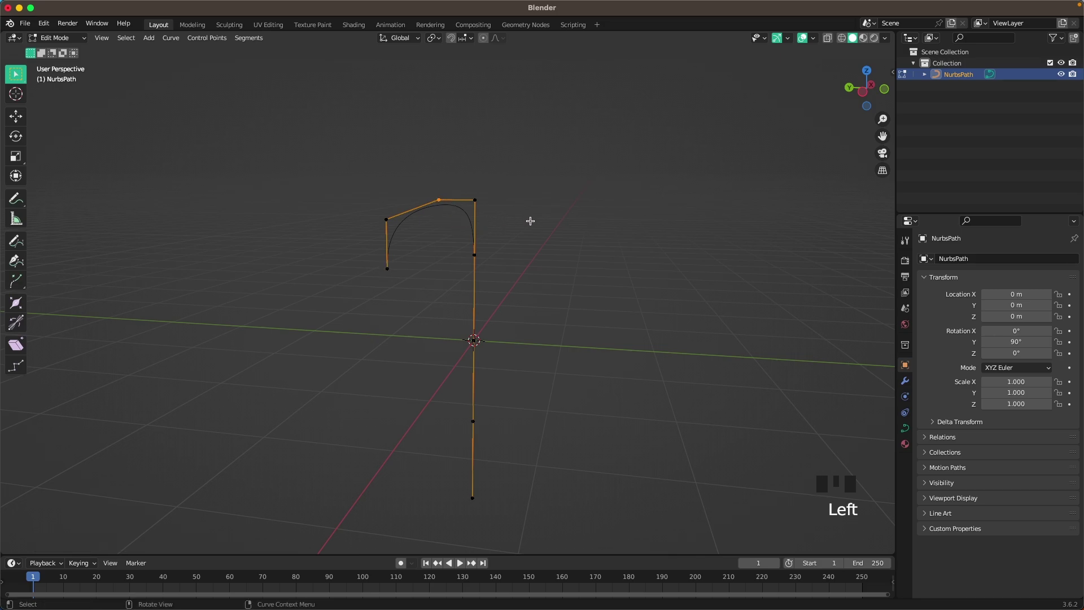
pyautogui.press('g')
pyautogui.press('y')
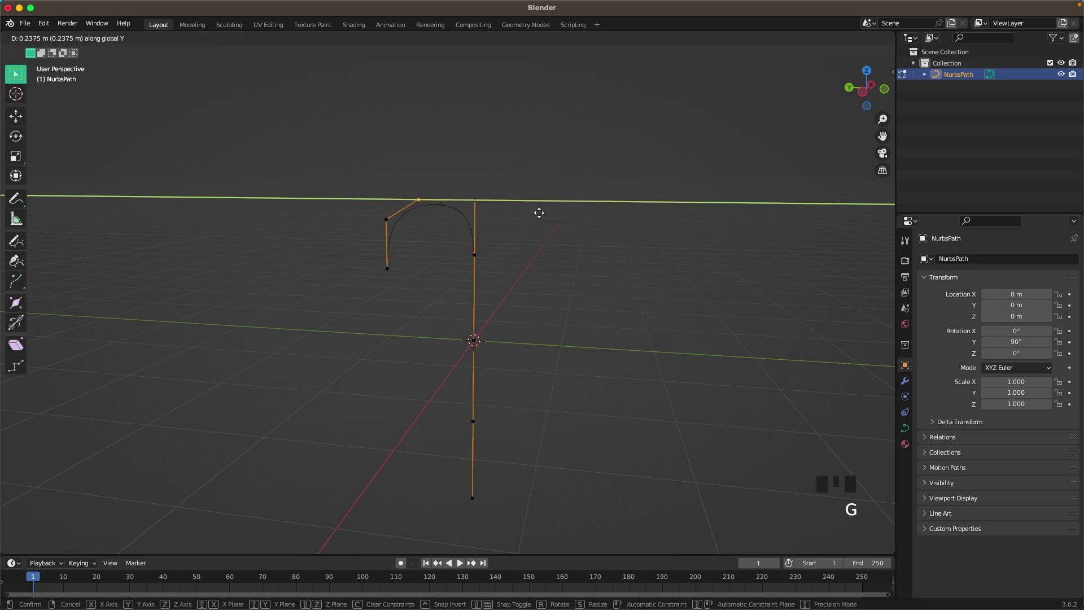
pyautogui.click(539, 213)
# Step: Move the path's bottom end point and the control point above it along Y, away from the hook's open side
pyautogui.keyDown('shift'); pyautogui.moveTo(535, 310); pyautogui.dragTo(483, 372, button='middle'); pyautogui.keyUp('shift')
pyautogui.click(445, 373)
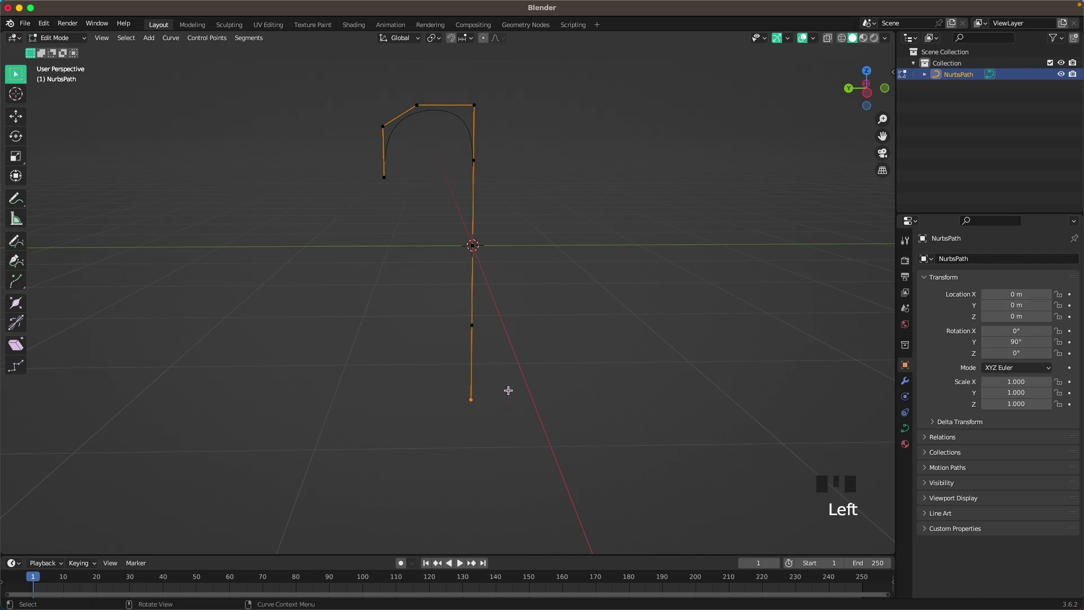
pyautogui.press('g')
pyautogui.click(573, 382)
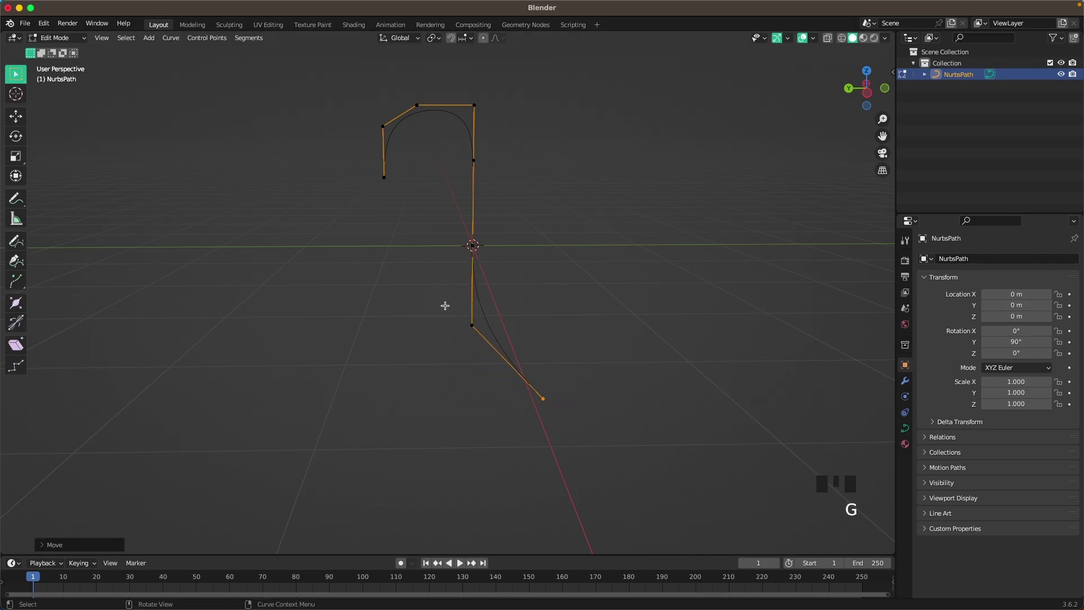
pyautogui.click(496, 346)
pyautogui.press('g')
pyautogui.click(510, 365)
# Step: Nudge the path's bottom end point along Y and raise it slightly to strengthen the lower curve
pyautogui.click(543, 395)
pyautogui.press('g')
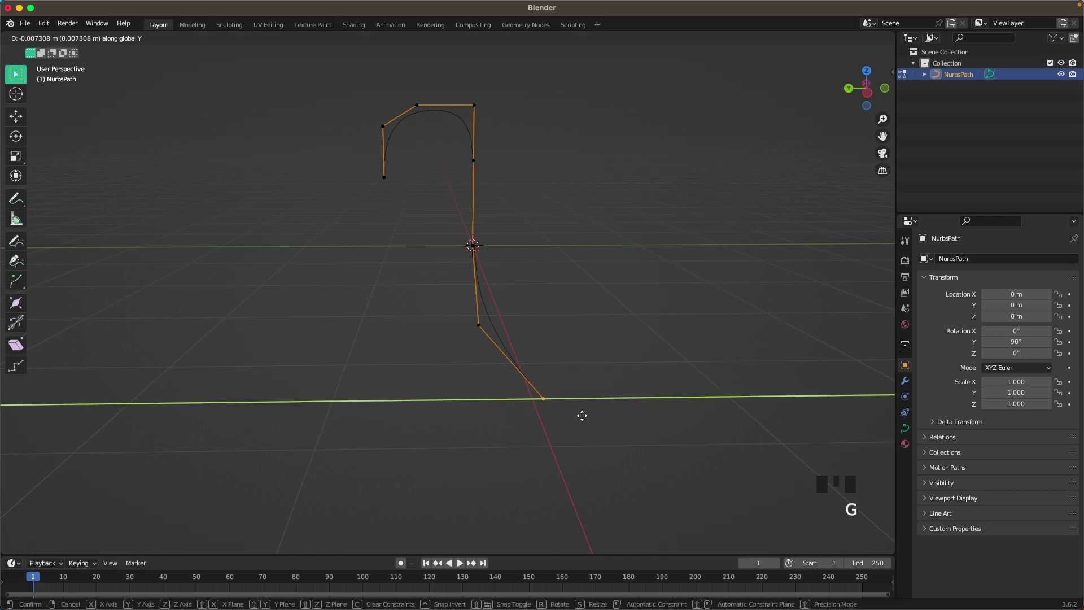
pyautogui.click(590, 416)
pyautogui.press('g')
pyautogui.click(577, 389)
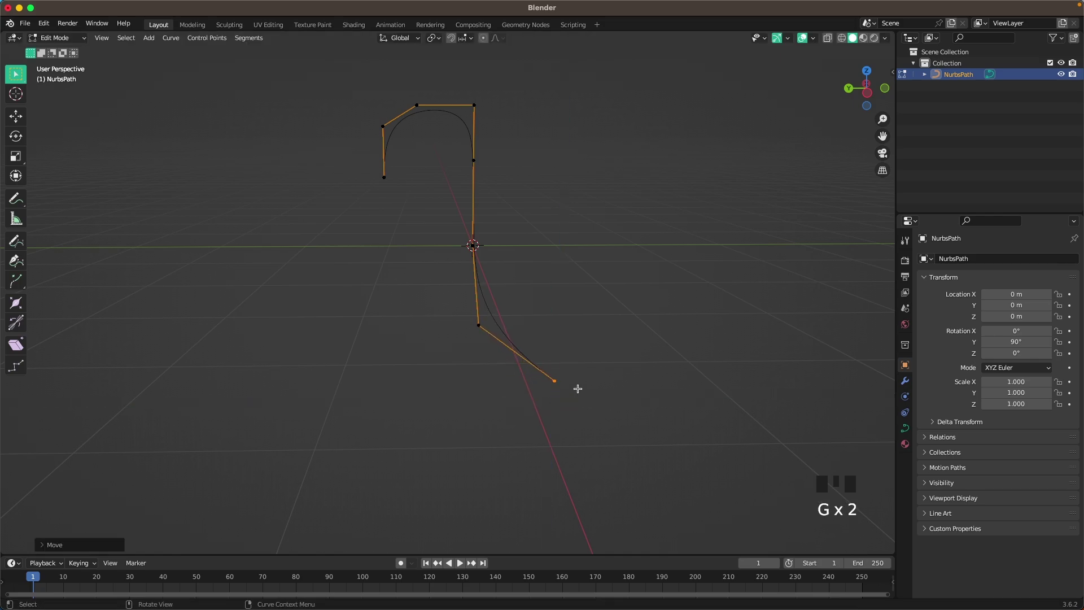
# Step: Shift the three lowest control points together along Y, away from the hook's open side, and return to Object Mode
pyautogui.moveTo(416, 213); pyautogui.dragTo(612, 421)
pyautogui.press('g')
pyautogui.press('y')
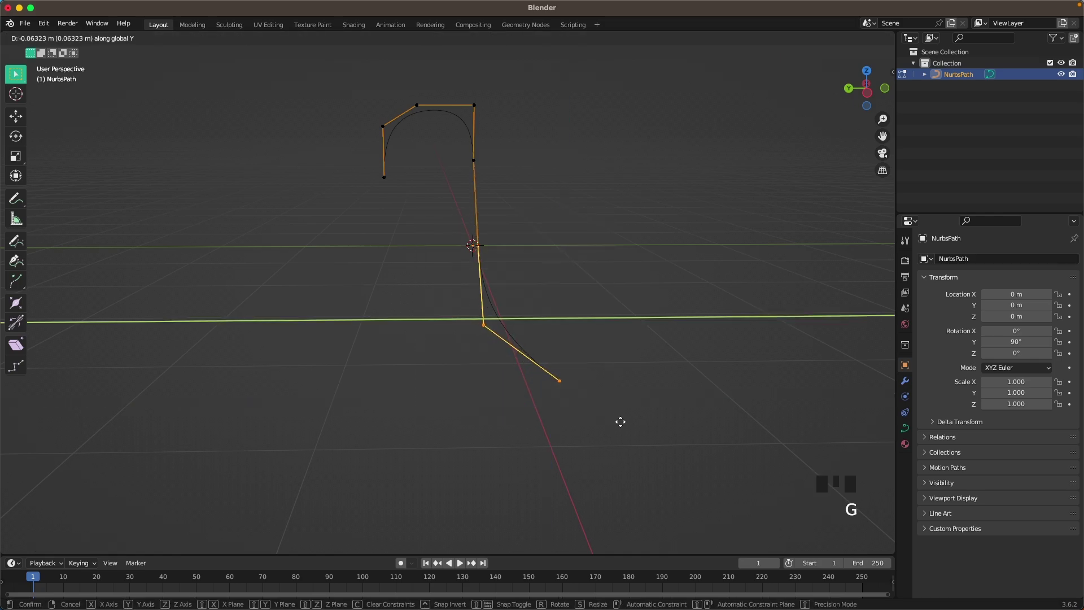
pyautogui.click(625, 421)
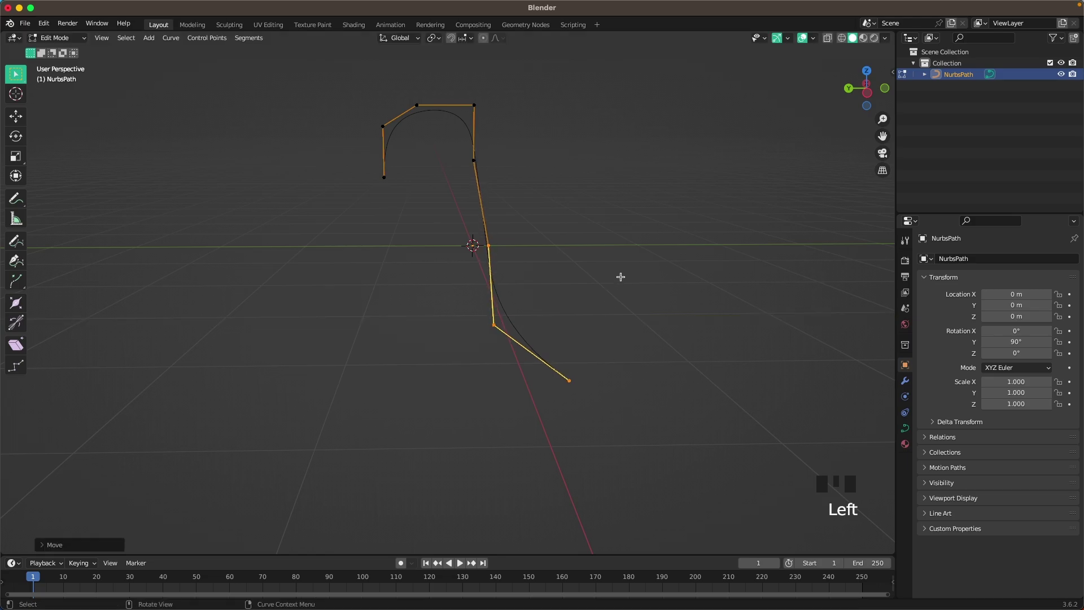
pyautogui.press('Tab')
# Step: Add a mesh circle and move it 4 m along the X axis, clear of the path
pyautogui.moveTo(621, 277); pyautogui.dragTo(450, 300, button='middle')
pyautogui.scroll(2, 450, 295)
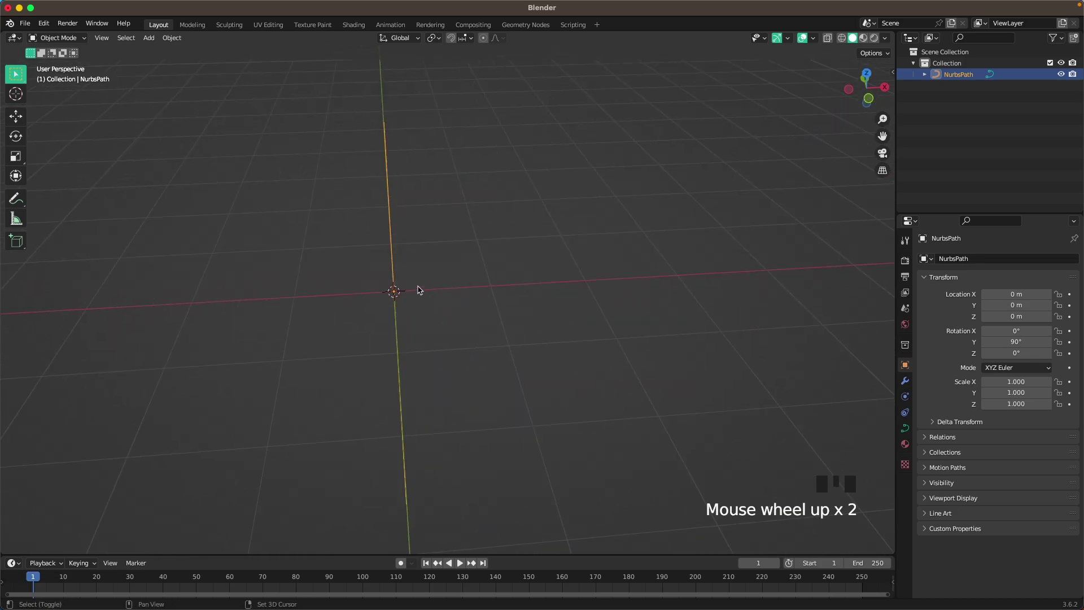
pyautogui.hotkey('shift', 'a')
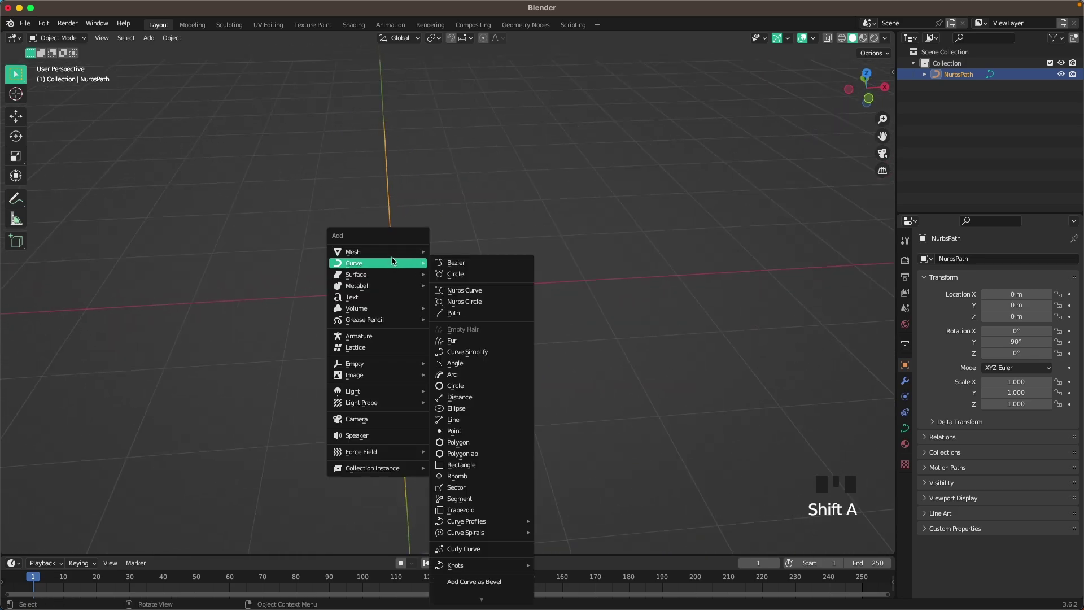
pyautogui.moveTo(398, 258)
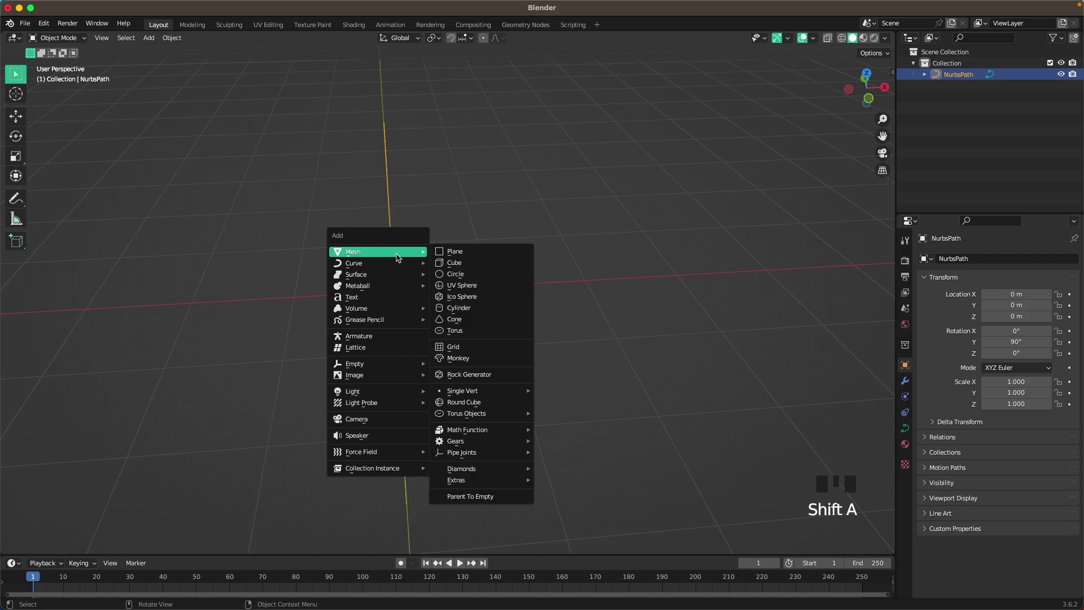
pyautogui.click(472, 274)
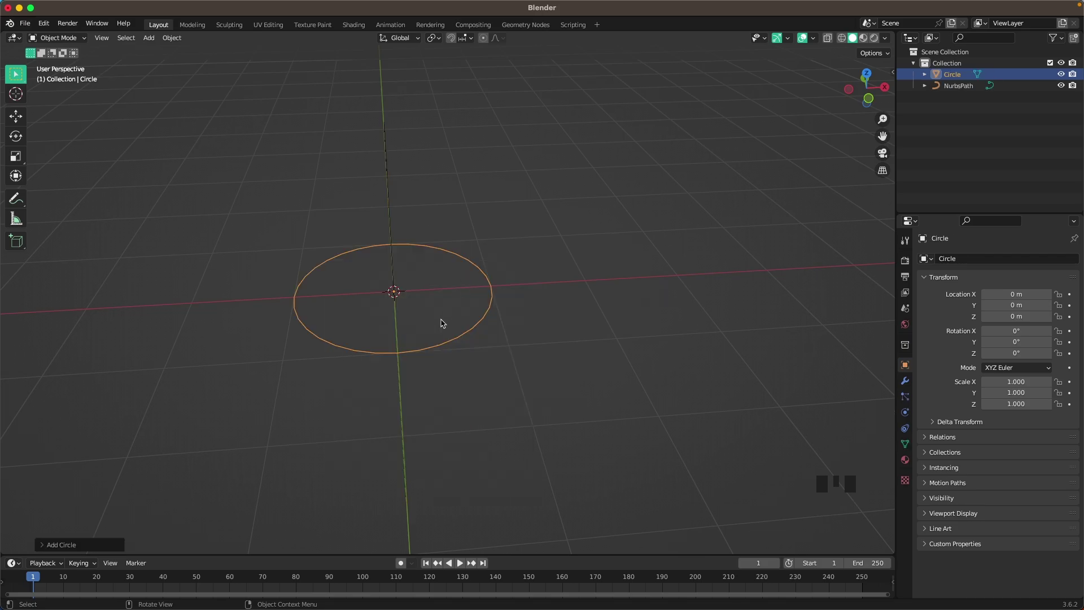
pyautogui.press('g')
pyautogui.press('x')
pyautogui.press('4')
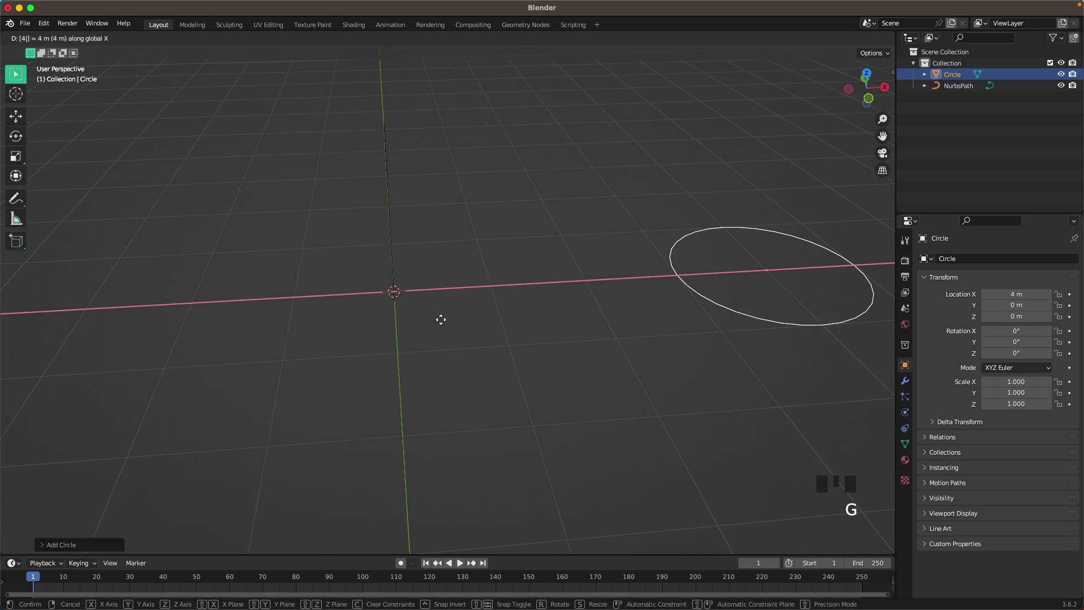
pyautogui.press('Return')
# Step: Viewing from the top, duplicate the circle's mesh in Edit Mode and offset the copy 1 m along the X axis
pyautogui.keyDown('shift'); pyautogui.moveTo(679, 303); pyautogui.dragTo(355, 367, button='middle'); pyautogui.keyUp('shift')
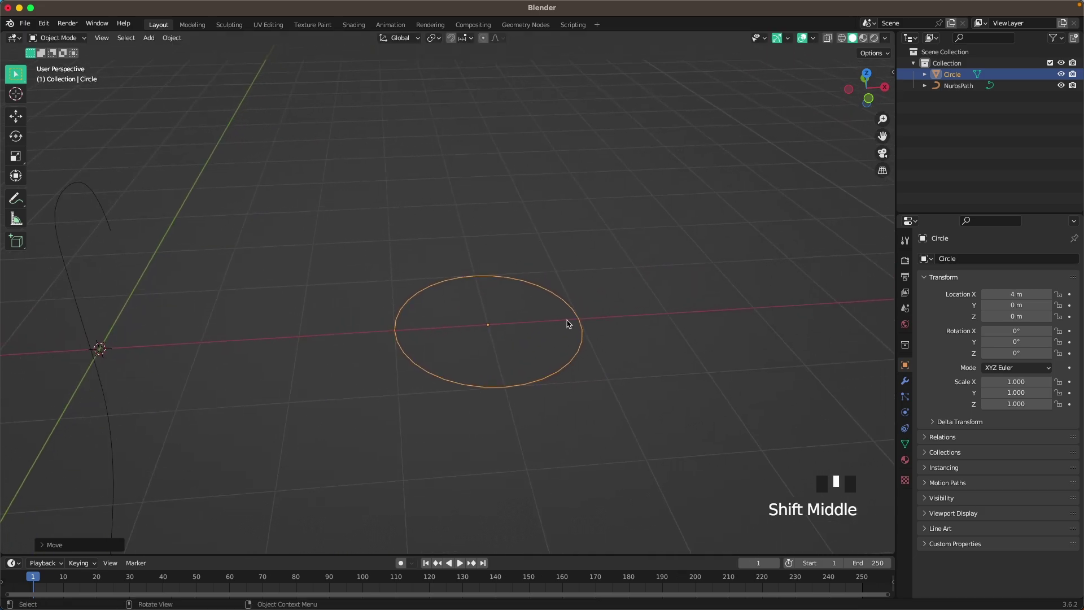
pyautogui.press('`')
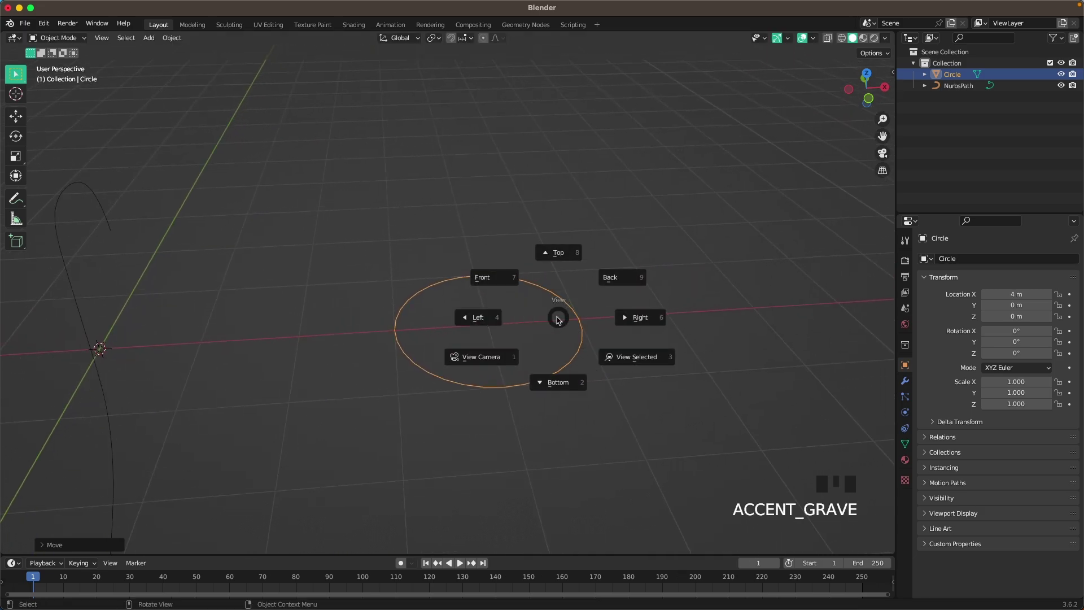
pyautogui.click(559, 315)
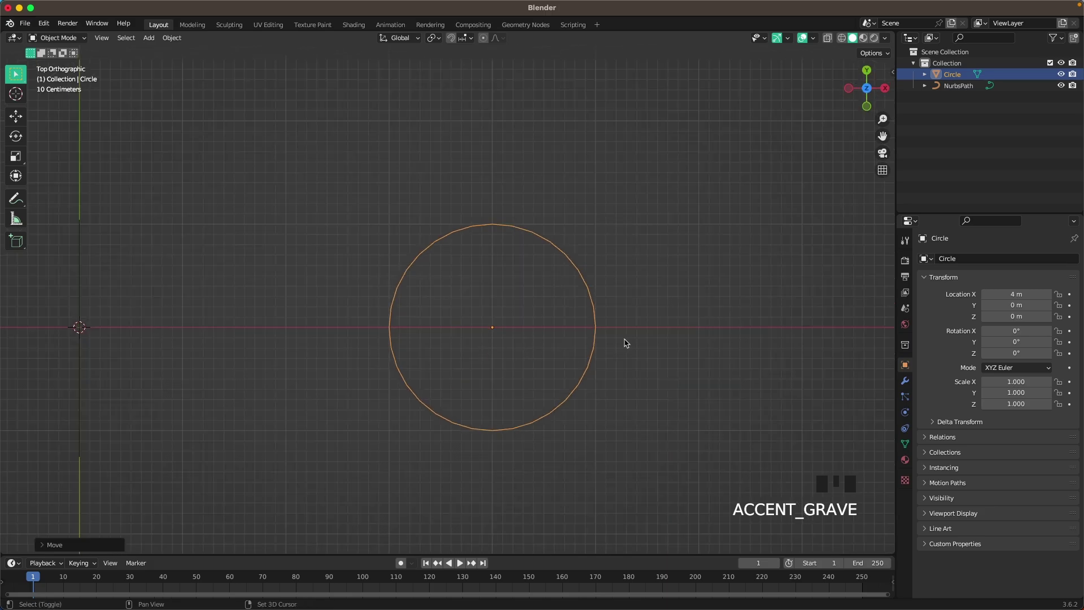
pyautogui.keyDown('shift'); pyautogui.moveTo(625, 343); pyautogui.dragTo(500, 326, button='middle'); pyautogui.keyUp('shift')
pyautogui.press('Tab')
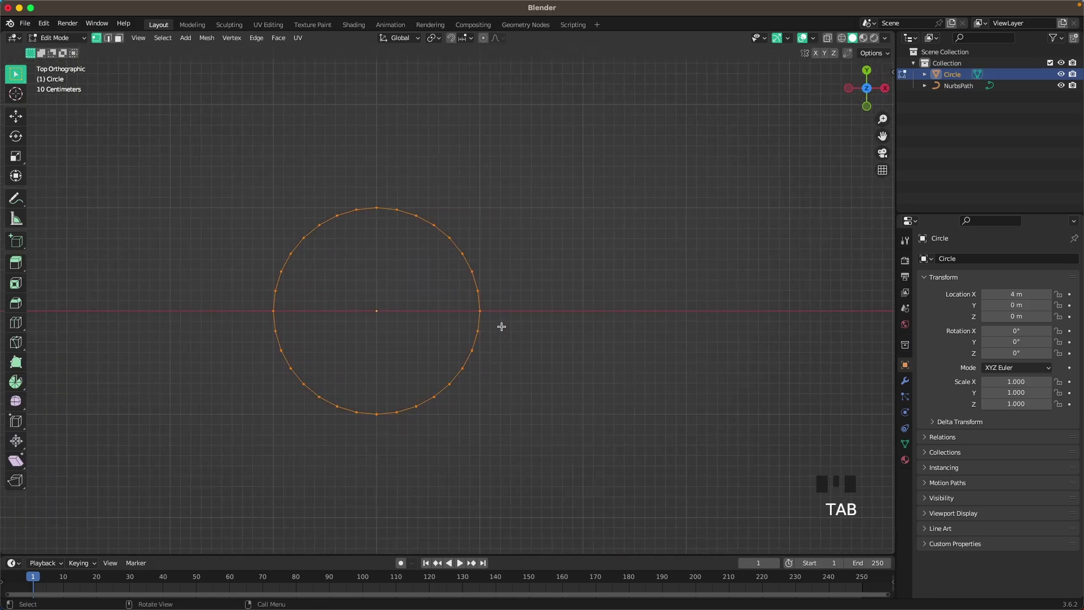
pyautogui.scroll(1, 502, 327)
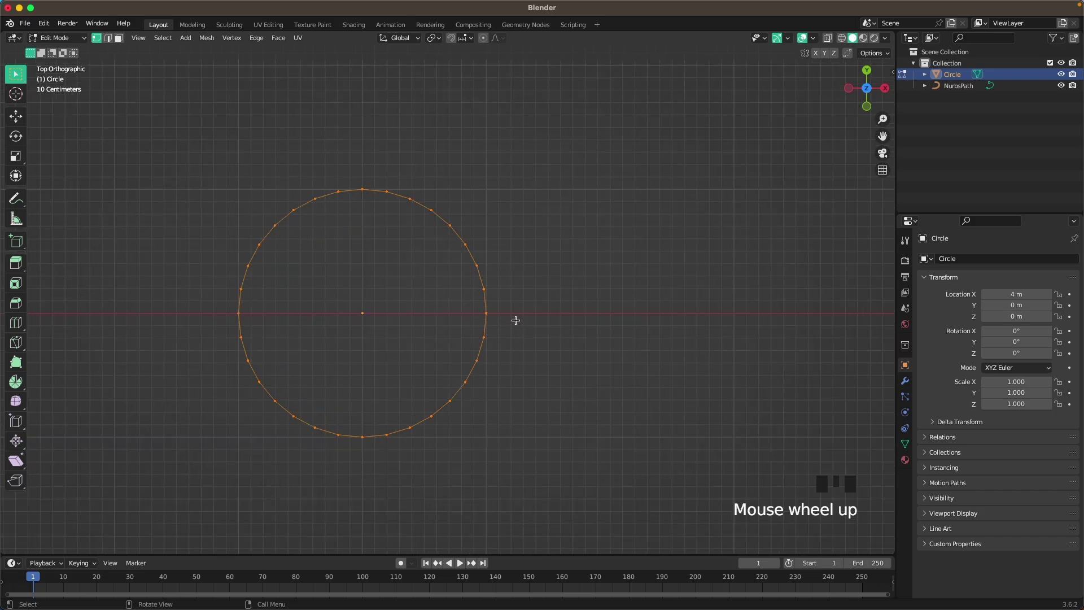
pyautogui.hotkey('shift', 'd')
pyautogui.press('x')
pyautogui.press('1')
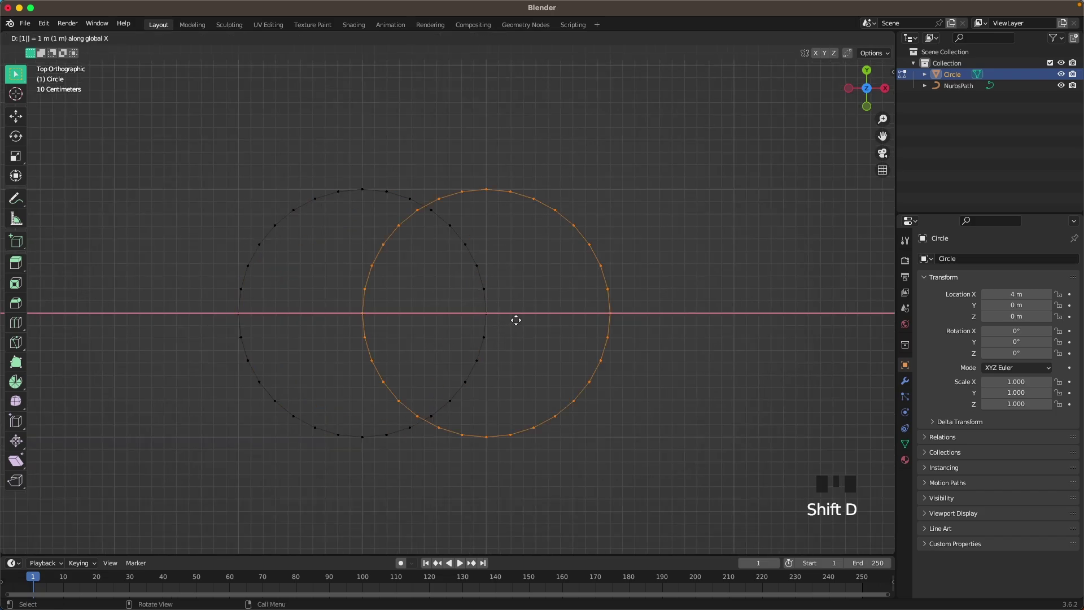
pyautogui.press('Return')
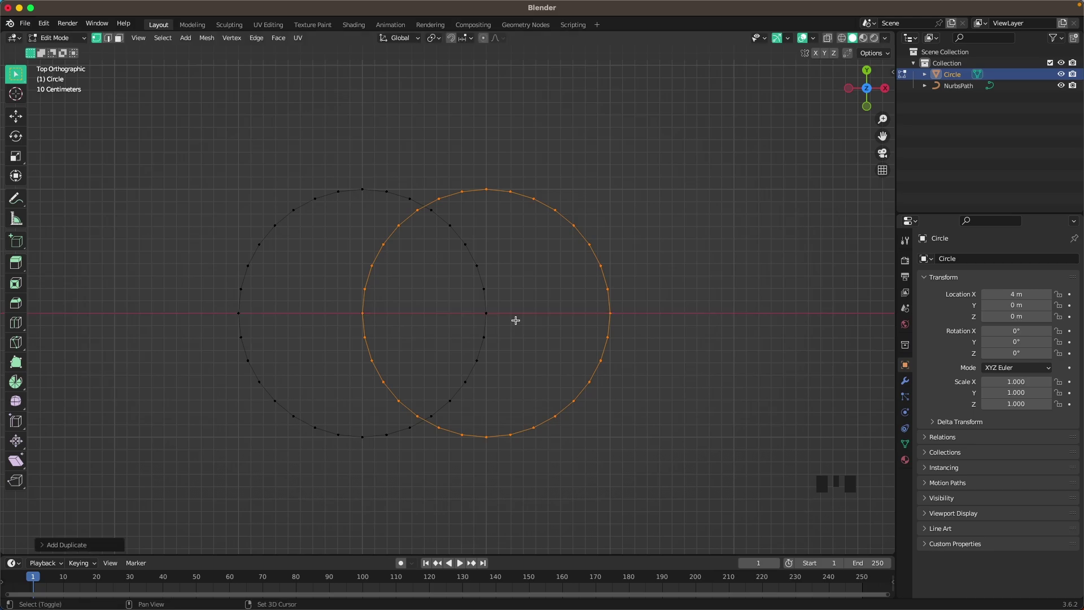
# Step: Duplicate the second ring of vertices and offset the copy 1 m along the Y axis
pyautogui.hotkey('shift', 'd')
pyautogui.press('y')
pyautogui.press('1')
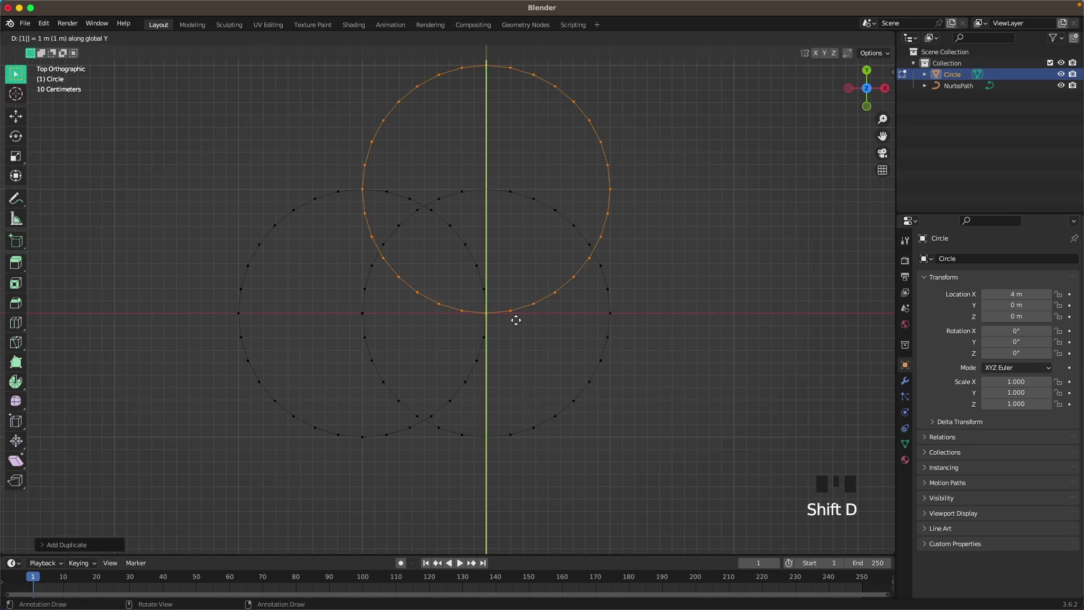
pyautogui.press('Return')
# Step: Move the third ring -0.5 m along the X axis to center it above the other two
pyautogui.press('g')
pyautogui.press('x')
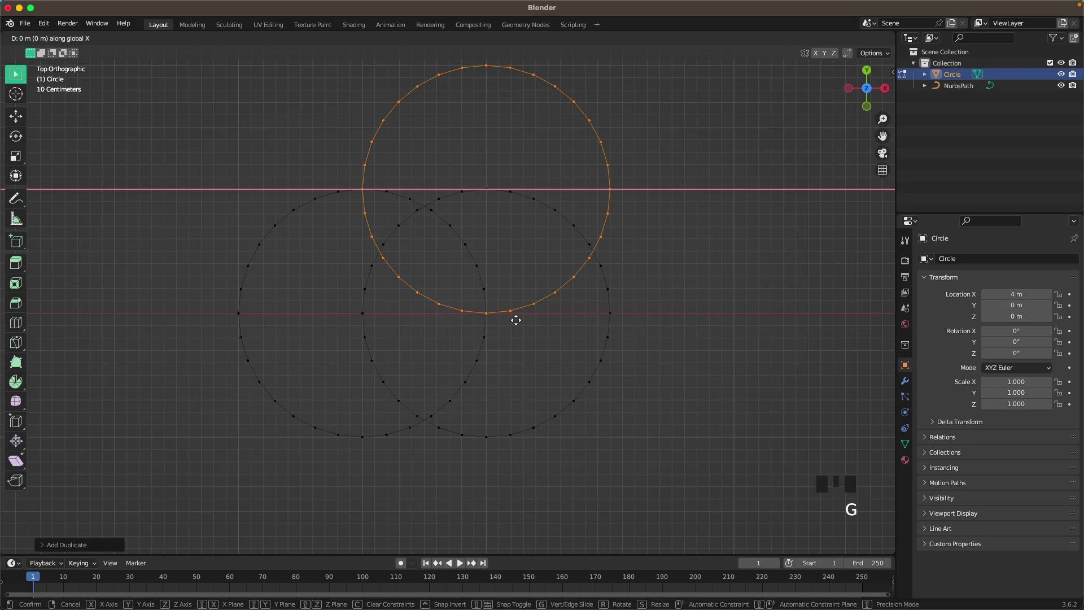
pyautogui.press('0')
pyautogui.press('.')
pyautogui.press('5')
pyautogui.press('-')
pyautogui.press('Return')
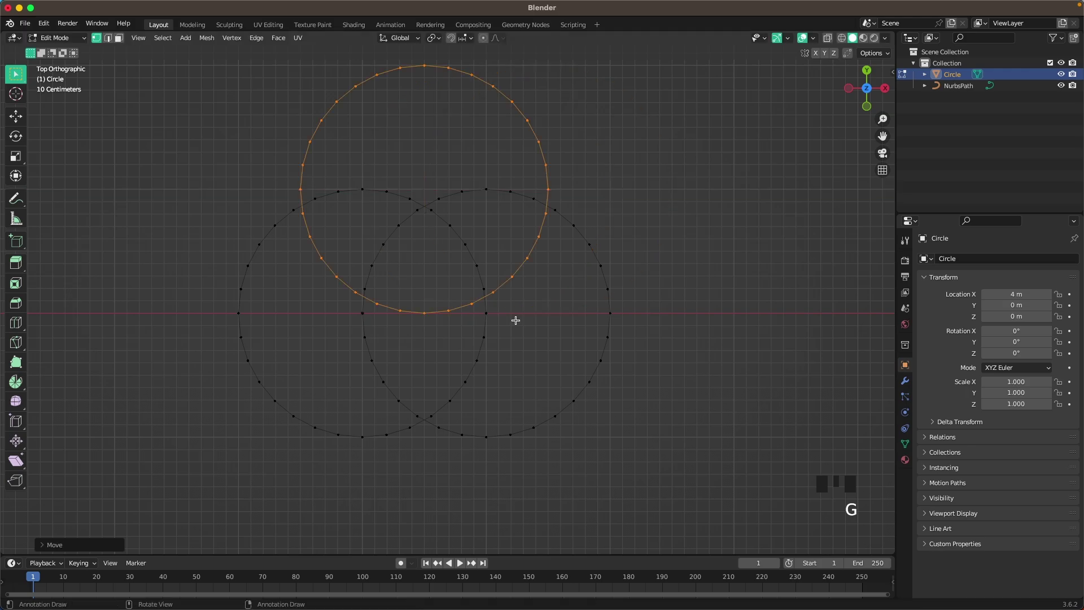
# Step: Delete the inner vertices where the three rings overlap, keeping only the outer trefoil outline
pyautogui.scroll(1, 467, 292)
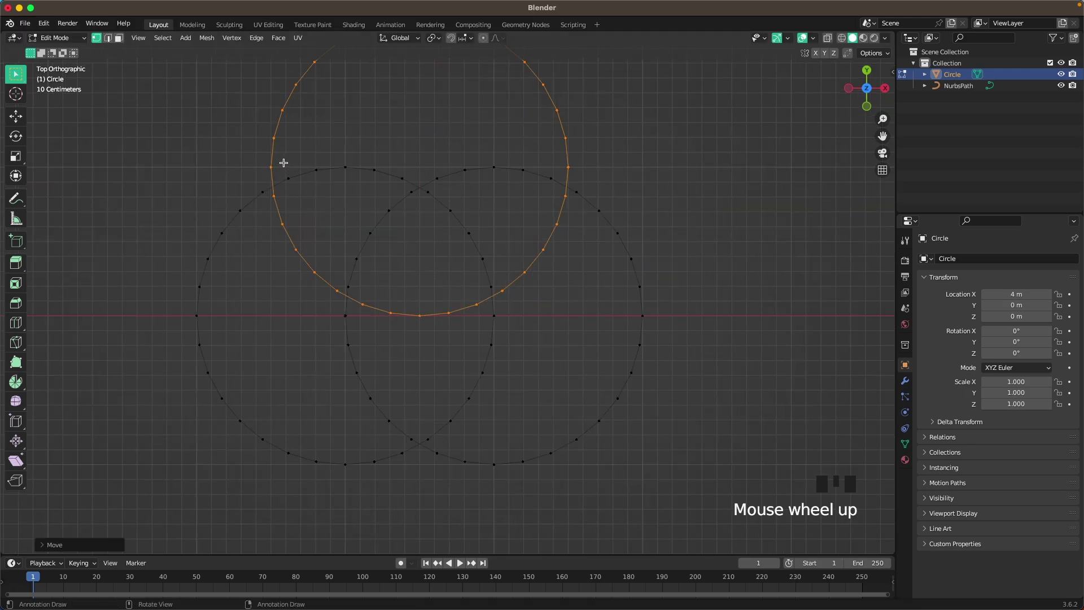
pyautogui.moveTo(281, 158); pyautogui.dragTo(559, 429)
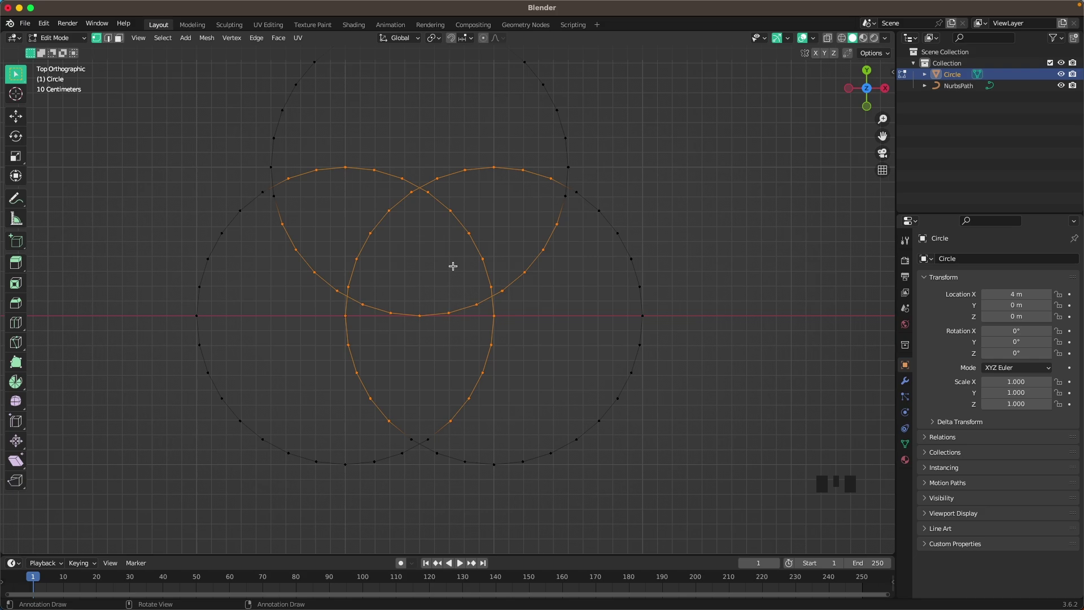
pyautogui.press('x')
pyautogui.click(448, 267)
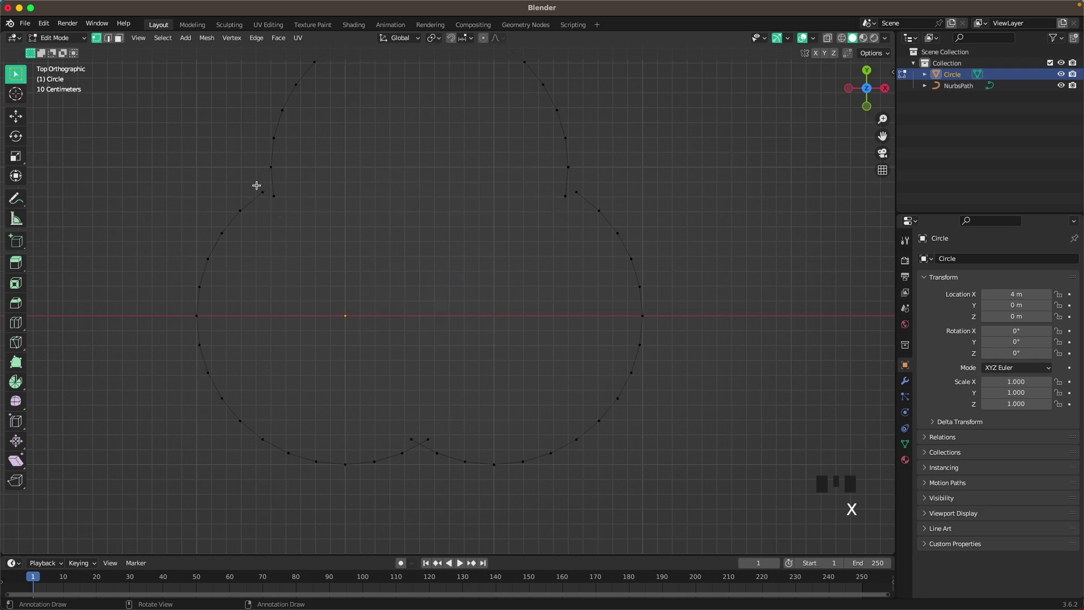
# Step: Merge each pair of loose end vertices at the three notches into one midpoint vertex, closing the trefoil, and return to Object Mode
pyautogui.moveTo(260, 186); pyautogui.dragTo(283, 203)
pyautogui.scroll(1, 356, 172)
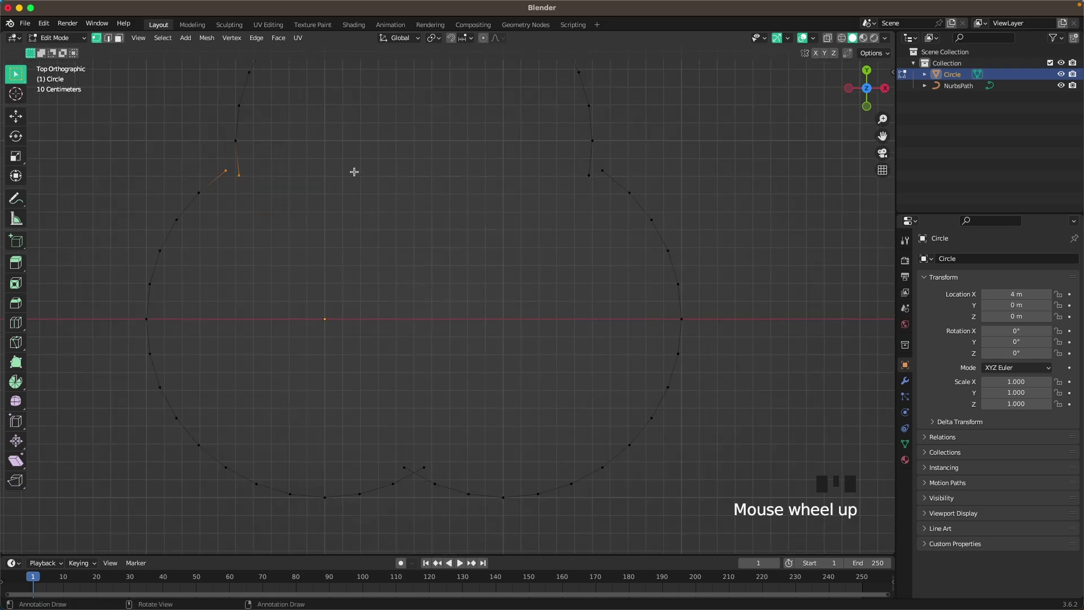
pyautogui.press('m')
pyautogui.click(357, 172)
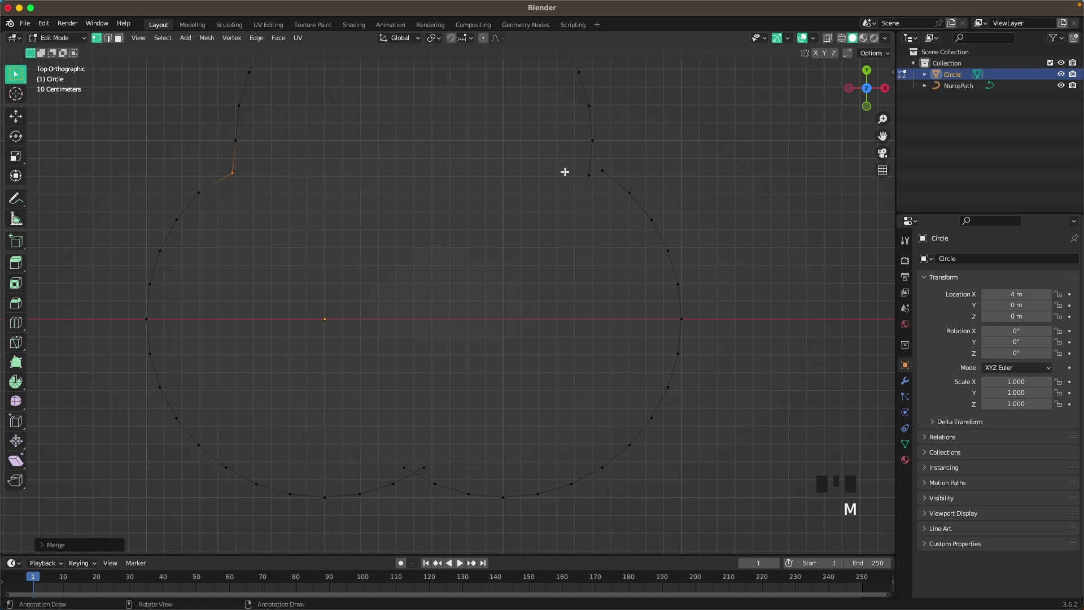
pyautogui.moveTo(577, 158); pyautogui.dragTo(610, 182)
pyautogui.press('m')
pyautogui.click(609, 183)
pyautogui.moveTo(390, 449); pyautogui.dragTo(438, 474)
pyautogui.press('m')
pyautogui.click(438, 473)
pyautogui.scroll(-2, 464, 385)
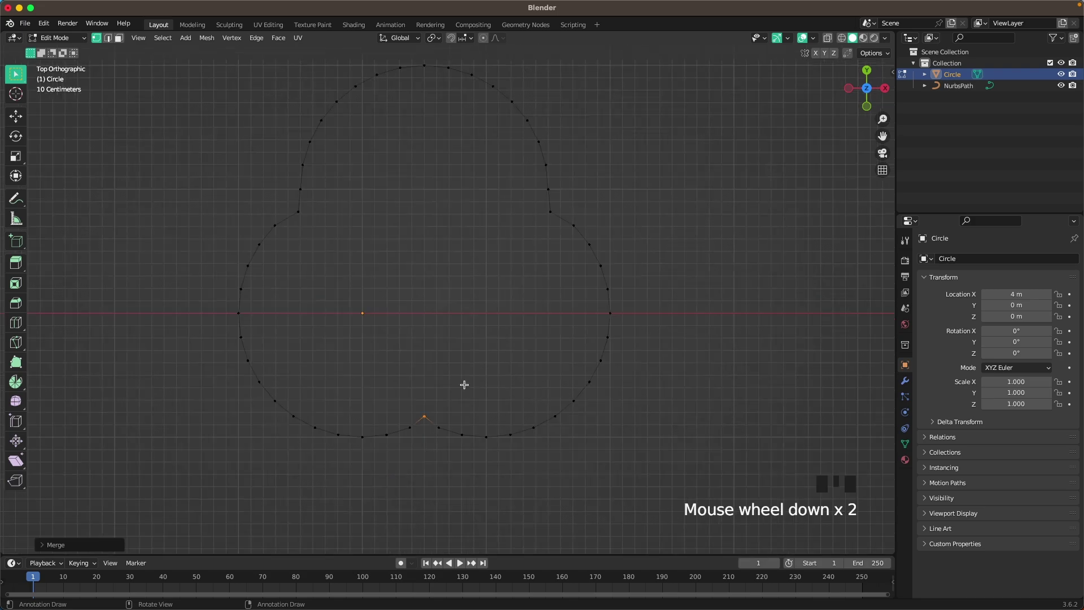
pyautogui.press('Tab')
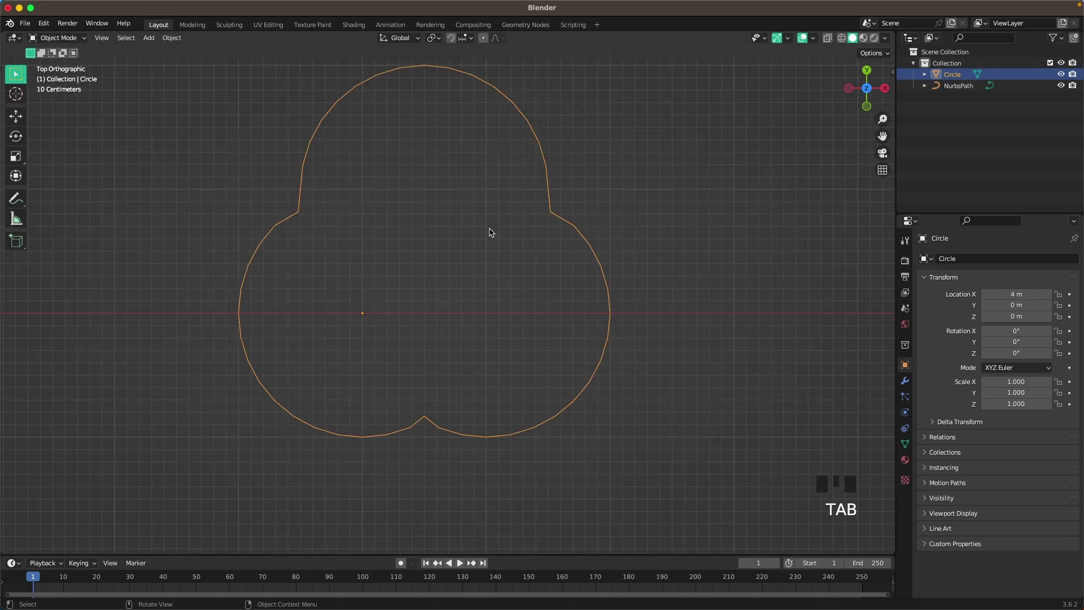
# Step: Set the trefoil's origin to its geometry and deselect the object
pyautogui.rightClick(526, 211)
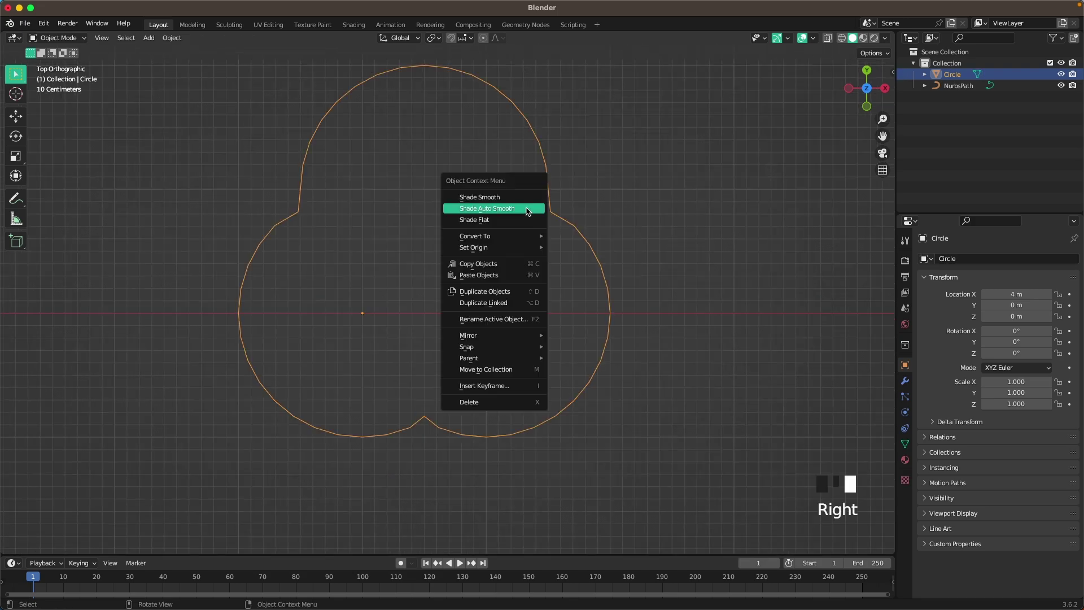
pyautogui.moveTo(530, 248)
pyautogui.click(624, 264)
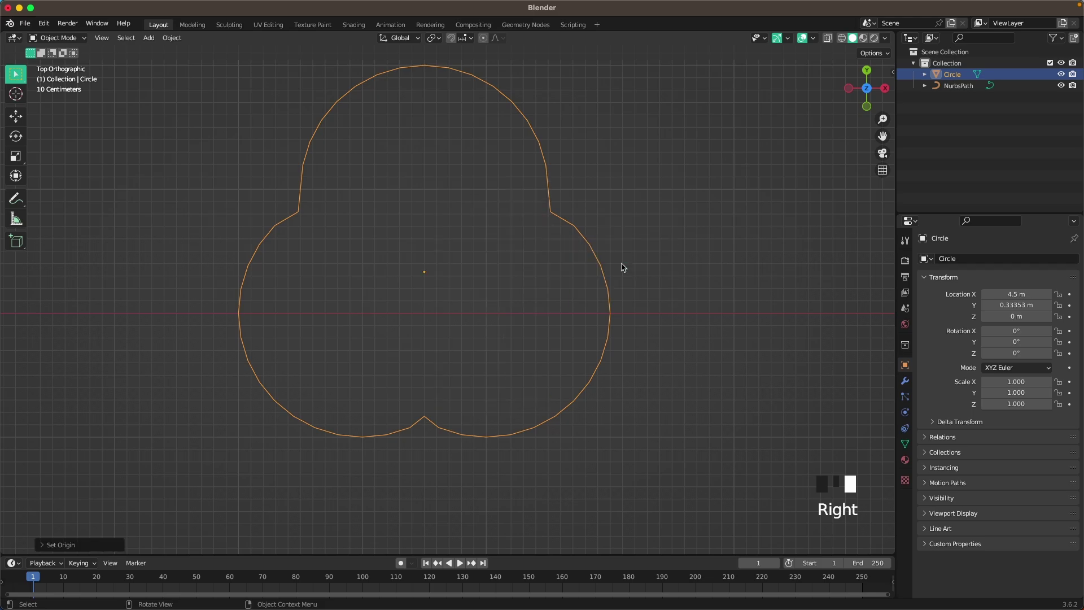
pyautogui.click(684, 260)
# Step: Add a Screw modifier to the trefoil outline
pyautogui.scroll(-4, 494, 293)
pyautogui.moveTo(410, 341); pyautogui.dragTo(540, 306, button='middle')
pyautogui.click(905, 381)
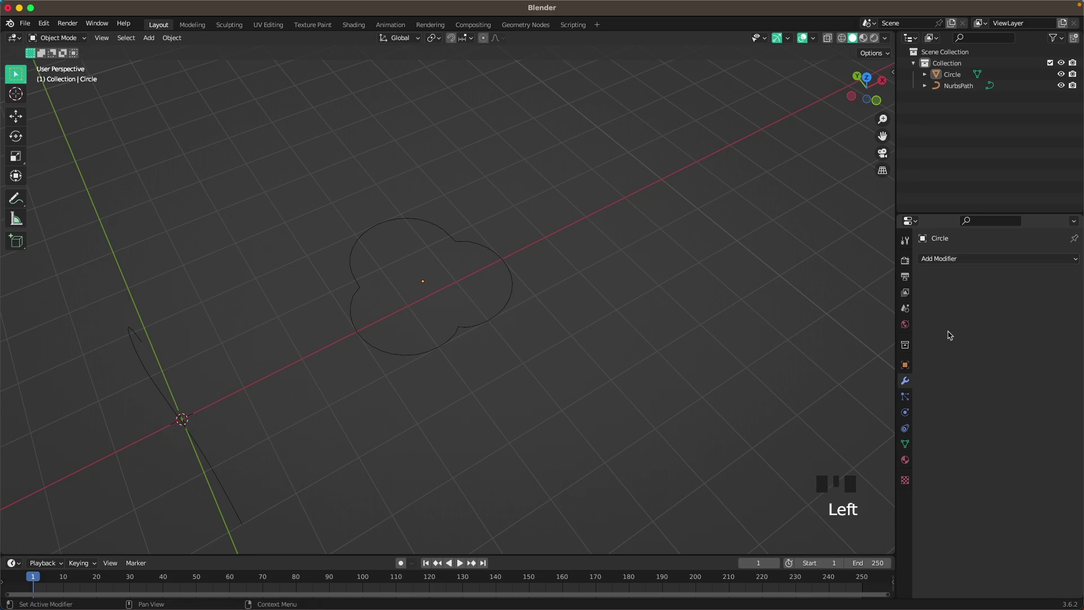
pyautogui.click(981, 261)
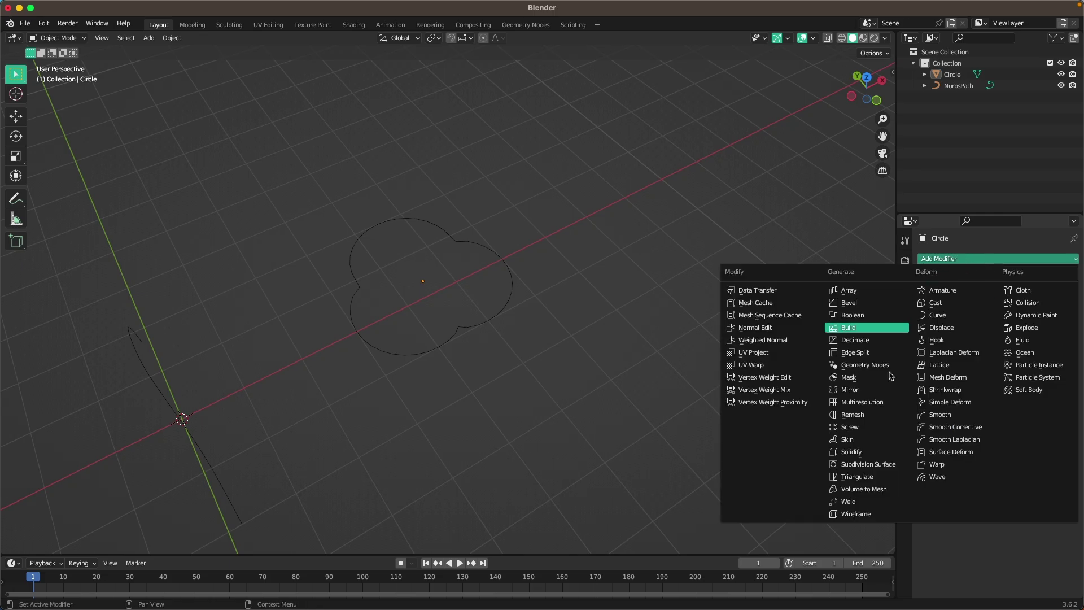
pyautogui.click(874, 428)
# Step: Set the Screw modifier's screw height to 10 m to stretch the outline into a twisted column
pyautogui.moveTo(802, 343); pyautogui.dragTo(818, 330, button='middle')
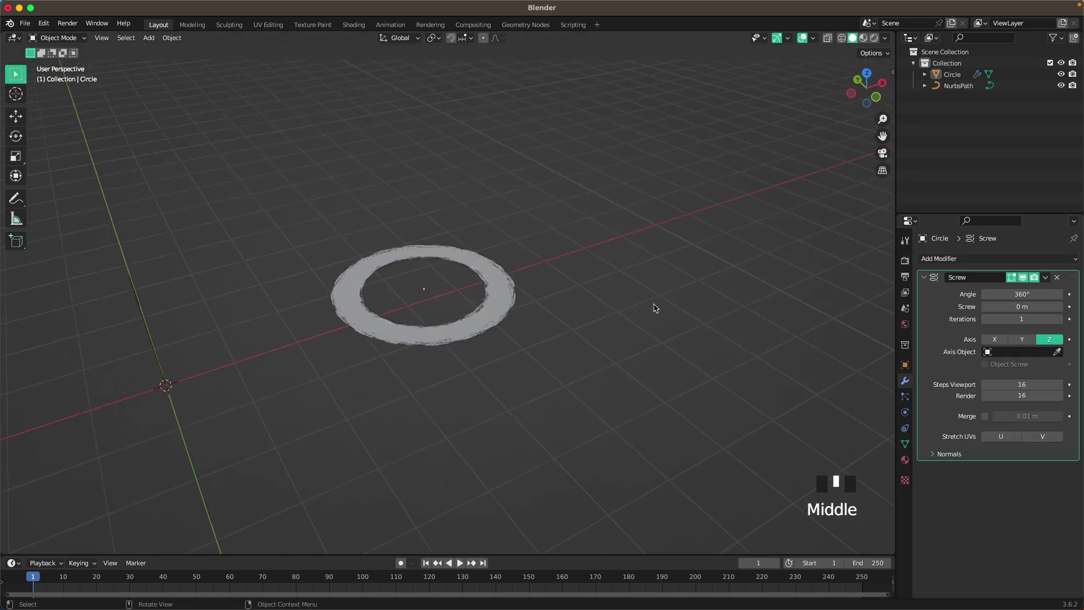
pyautogui.moveTo(1021, 306); pyautogui.dragTo(1021, 306)
pyautogui.doubleClick(1021, 307)
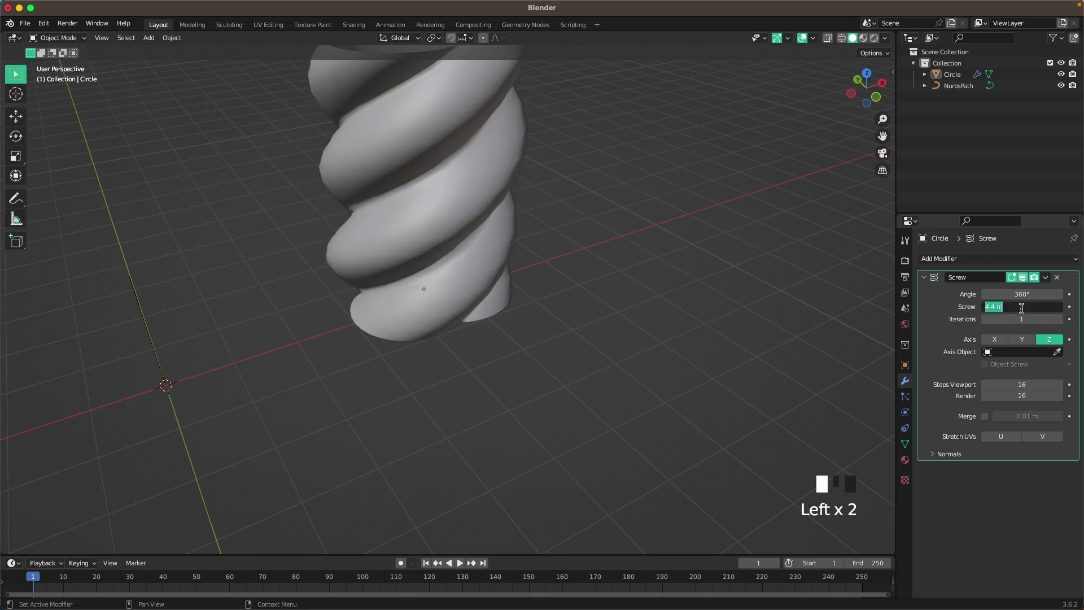
pyautogui.write('10')
pyautogui.press('Return')
# Step: Select the twisted column and add a Subdivision Surface modifier at level 2
pyautogui.scroll(-3, 534, 205)
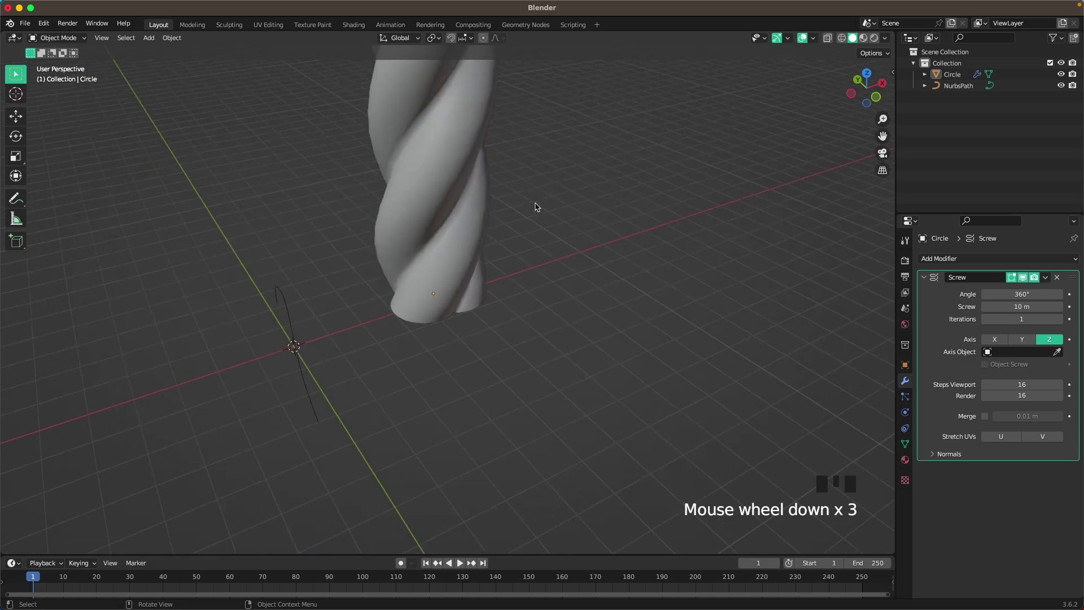
pyautogui.keyDown('shift'); pyautogui.moveTo(535, 205); pyautogui.dragTo(564, 267, button='middle'); pyautogui.keyUp('shift')
pyautogui.scroll(3, 564, 260)
pyautogui.scroll(-1, 564, 249)
pyautogui.click(425, 212)
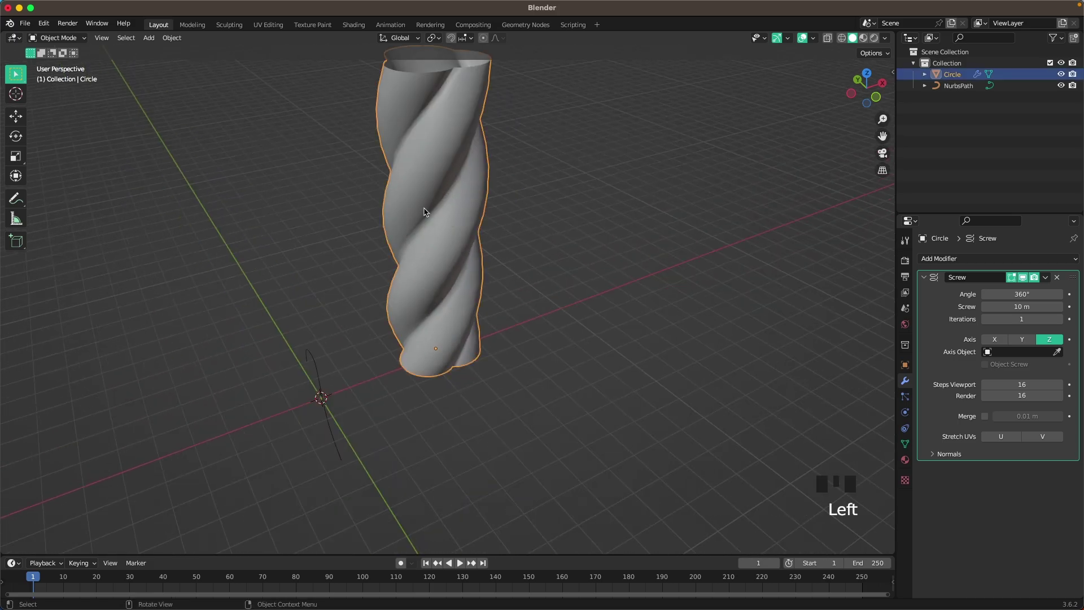
pyautogui.hotkey('ctrl', '2')
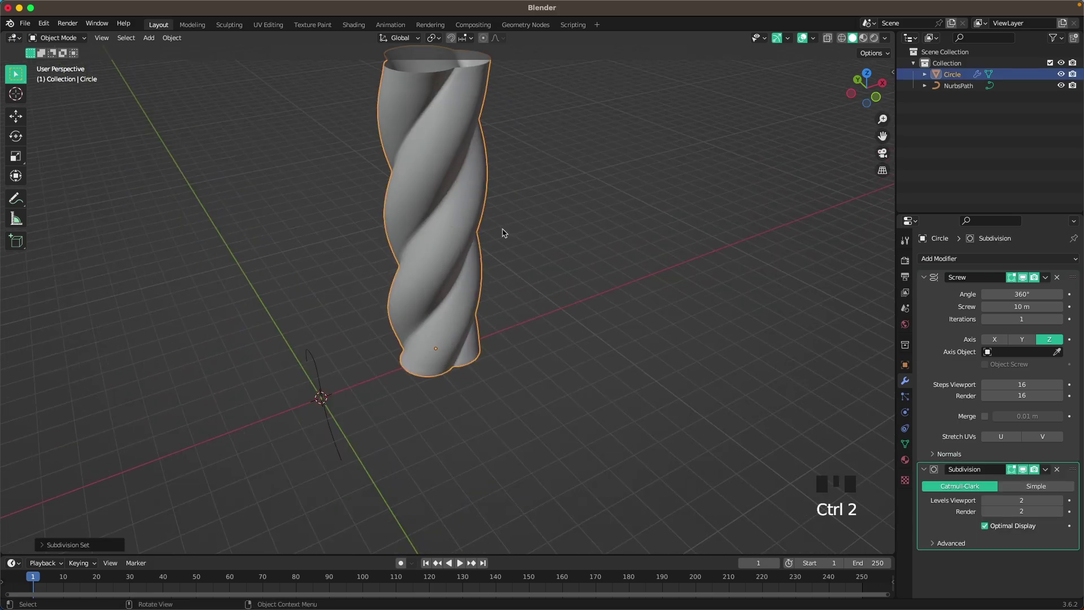
# Step: Snap the twisted column to the 3D cursor at the world origin and scale it down well below the path's height
pyautogui.hotkey('shift', 's')
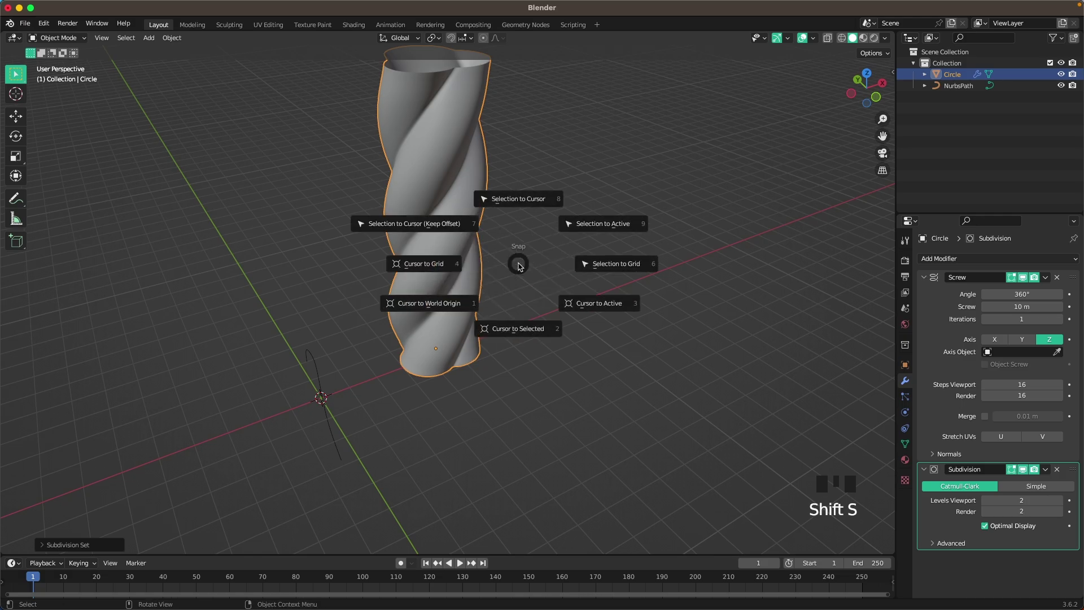
pyautogui.click(515, 209)
pyautogui.keyDown('shift'); pyautogui.moveTo(460, 299); pyautogui.dragTo(567, 181, button='middle'); pyautogui.keyUp('shift')
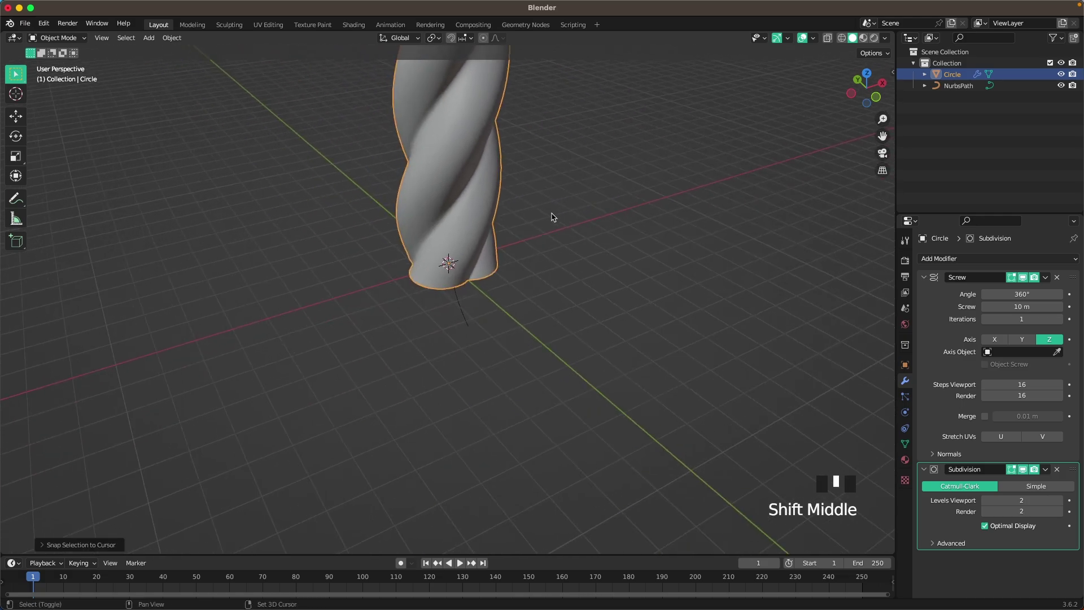
pyautogui.scroll(2, 514, 238)
pyautogui.press('s')
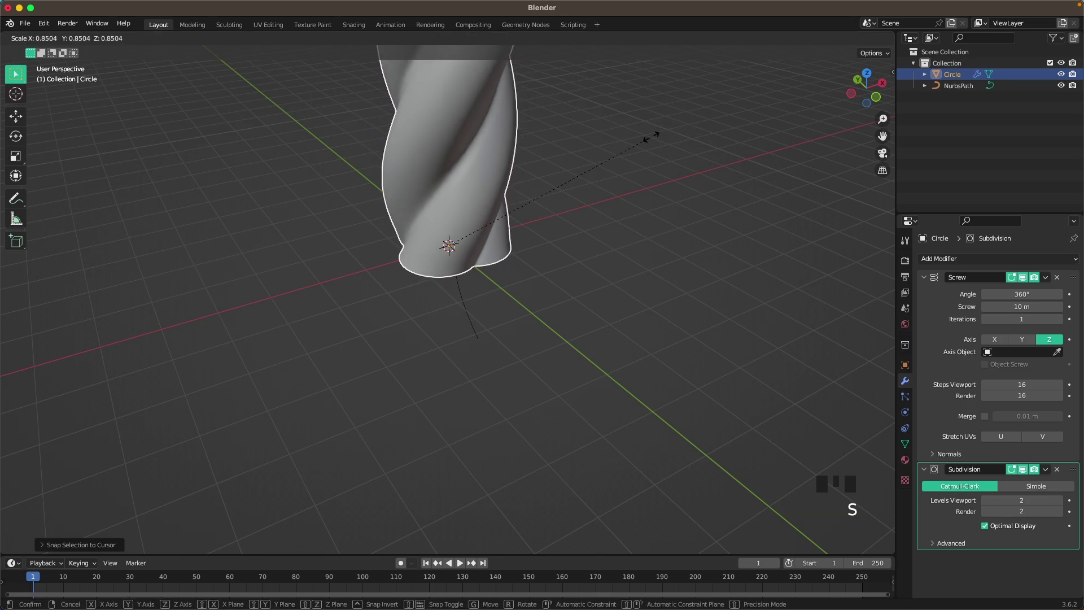
pyautogui.click(465, 228)
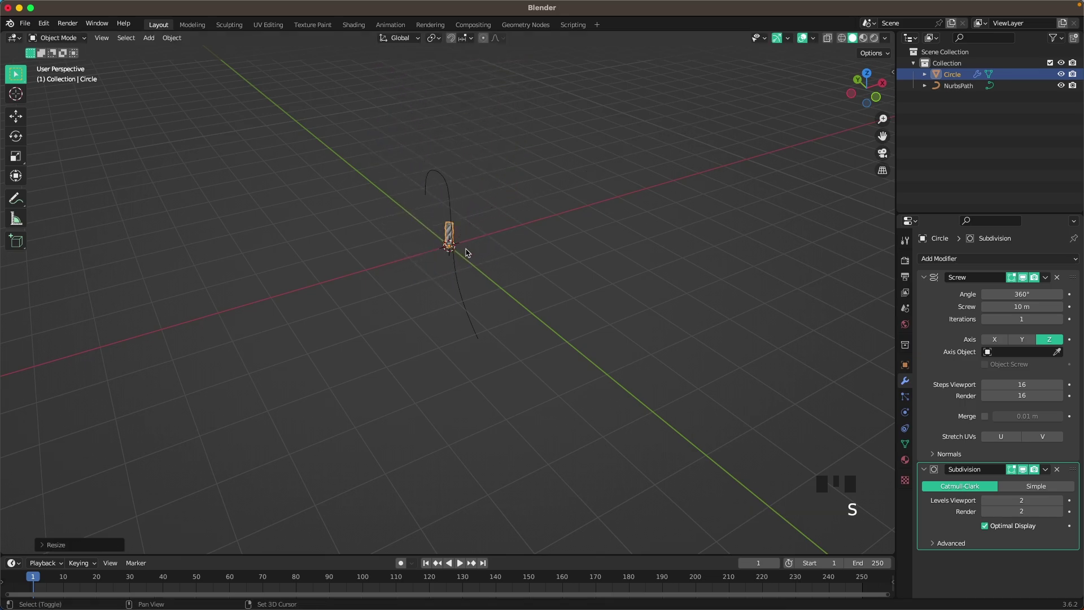
# Step: Add a Curve modifier to the twisted column and pick the hooked NurbsPath as its curve object
pyautogui.scroll(3, 464, 252)
pyautogui.keyDown('shift'); pyautogui.moveTo(465, 252); pyautogui.dragTo(500, 254, button='middle'); pyautogui.keyUp('shift')
pyautogui.scroll(3, 500, 254)
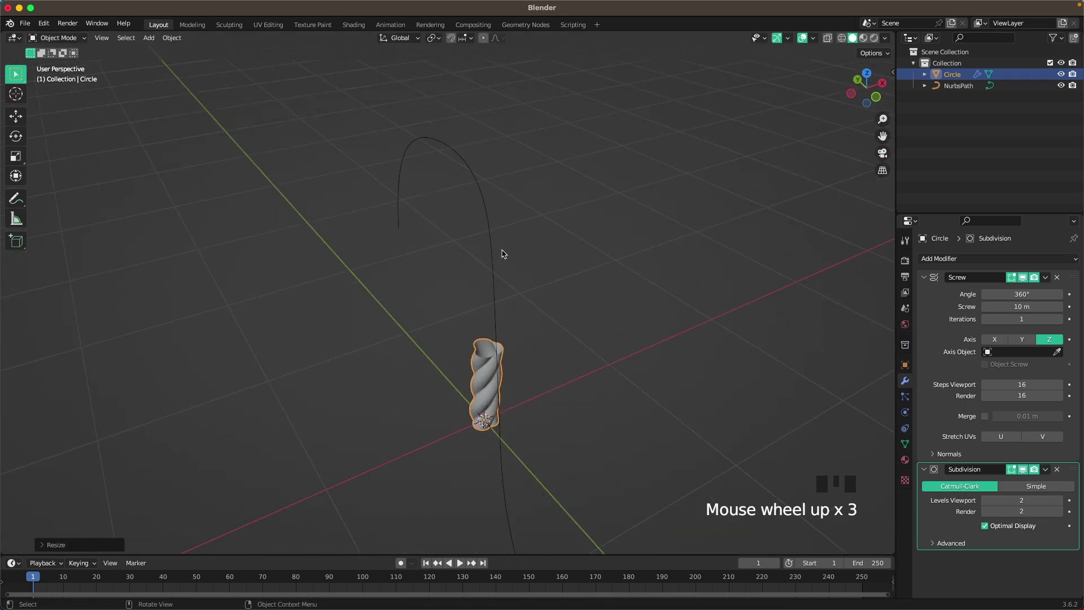
pyautogui.scroll(-1, 525, 264)
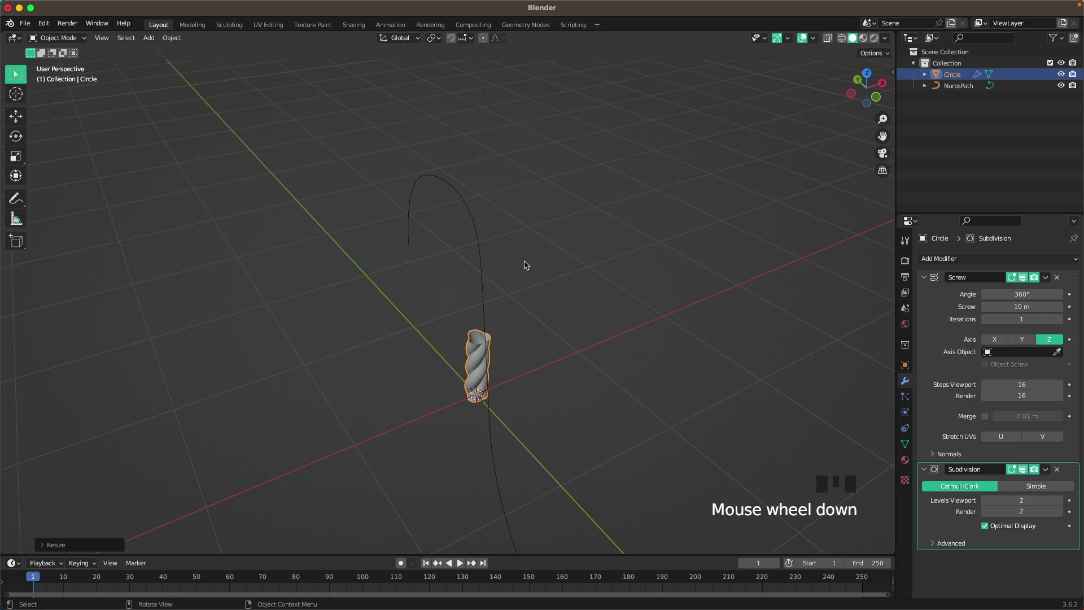
pyautogui.click(953, 264)
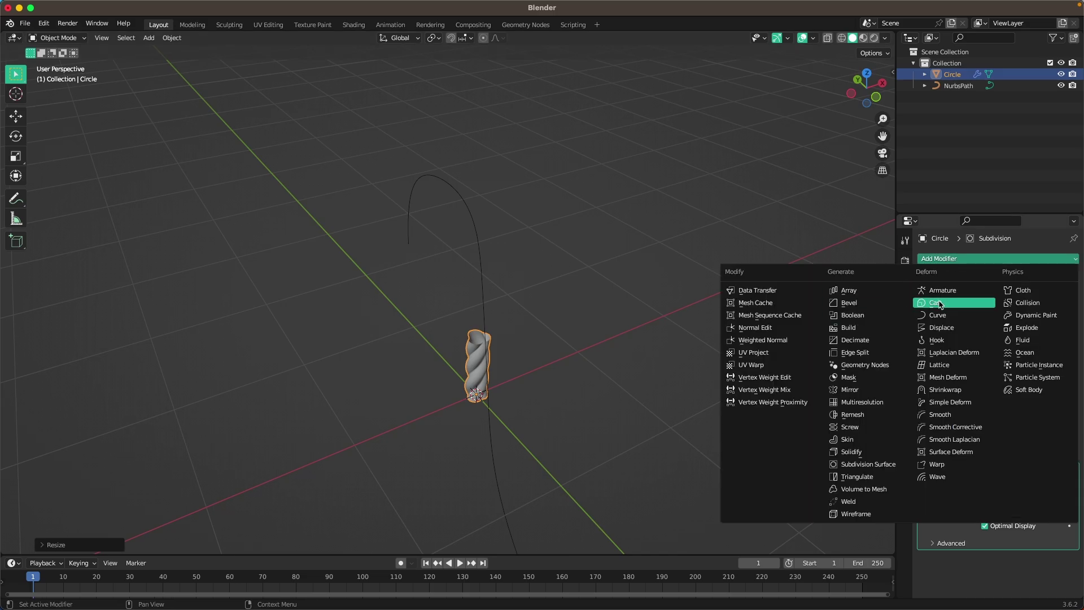
pyautogui.click(949, 317)
pyautogui.scroll(-6, 1048, 561)
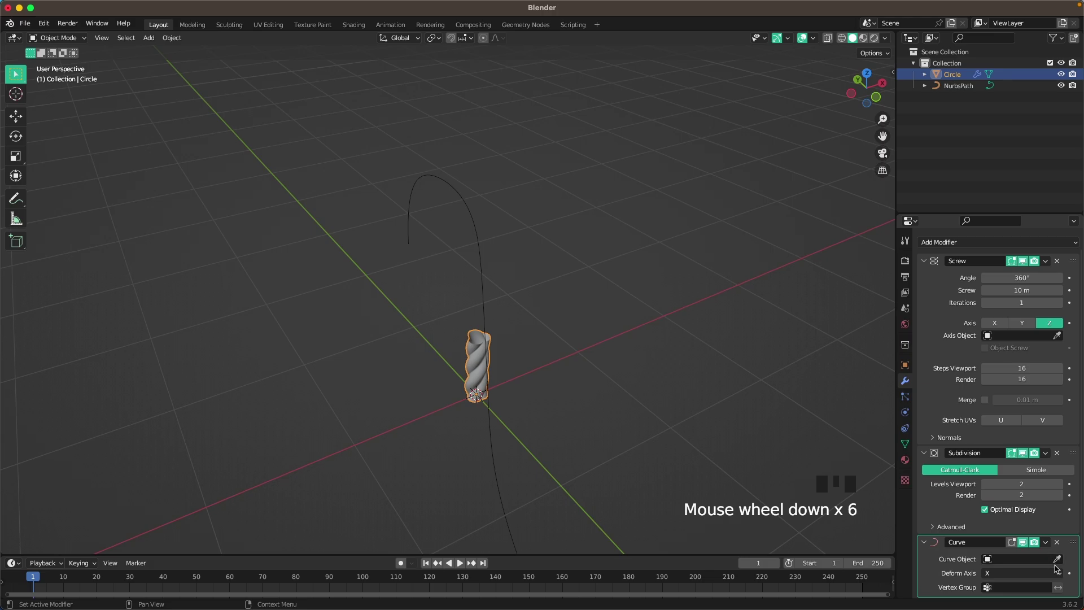
pyautogui.click(1058, 559)
pyautogui.click(453, 182)
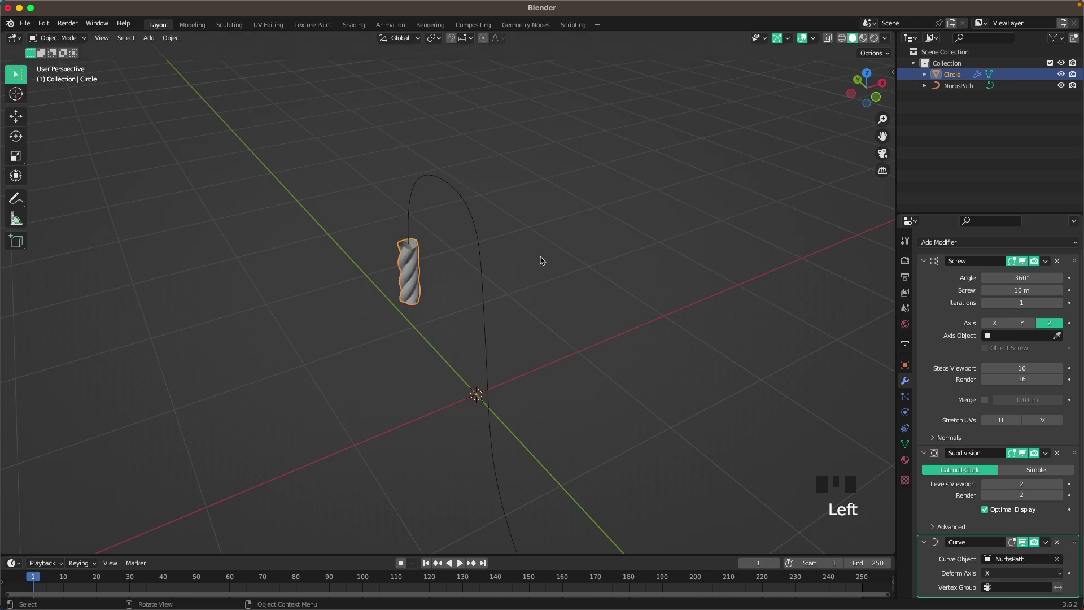
# Step: Raise the rope's Screw modifier to 2 iterations and set its Curve modifier's deform axis to -X
pyautogui.click(1059, 303)
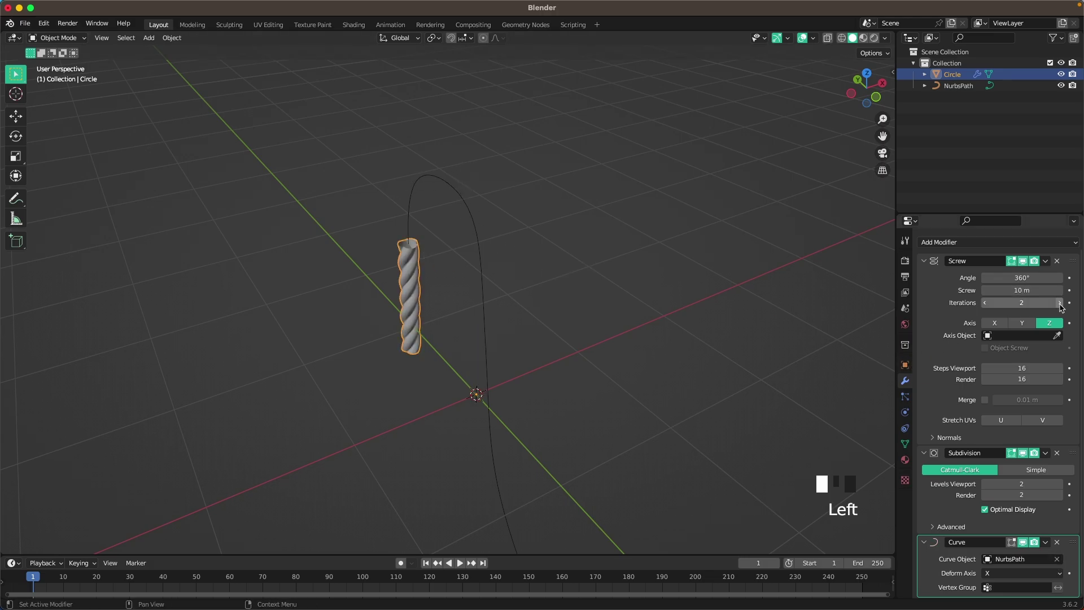
pyautogui.scroll(-5, 950, 570)
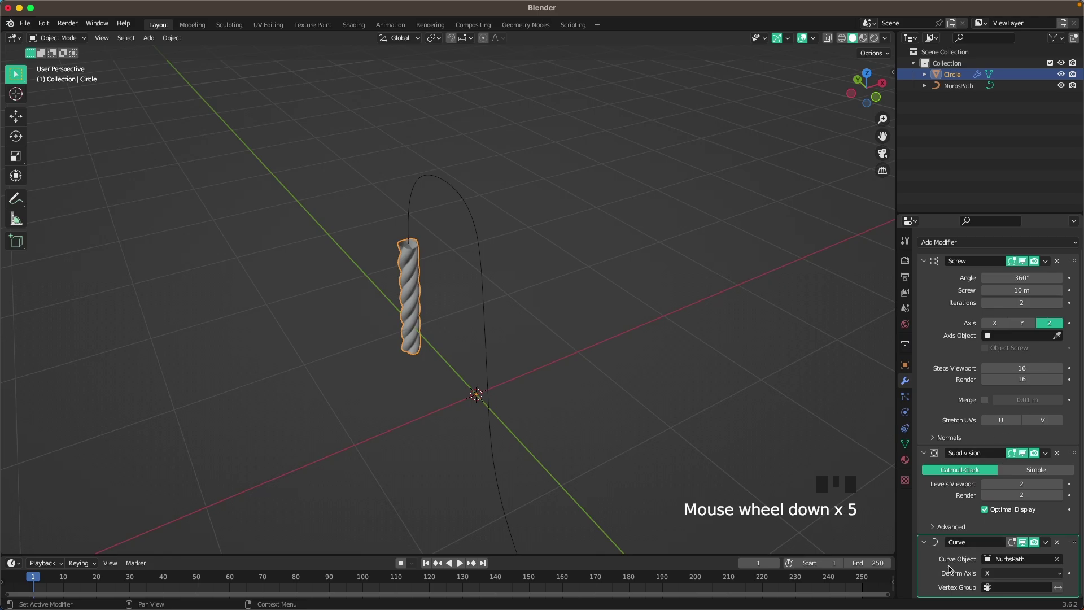
pyautogui.click(1018, 576)
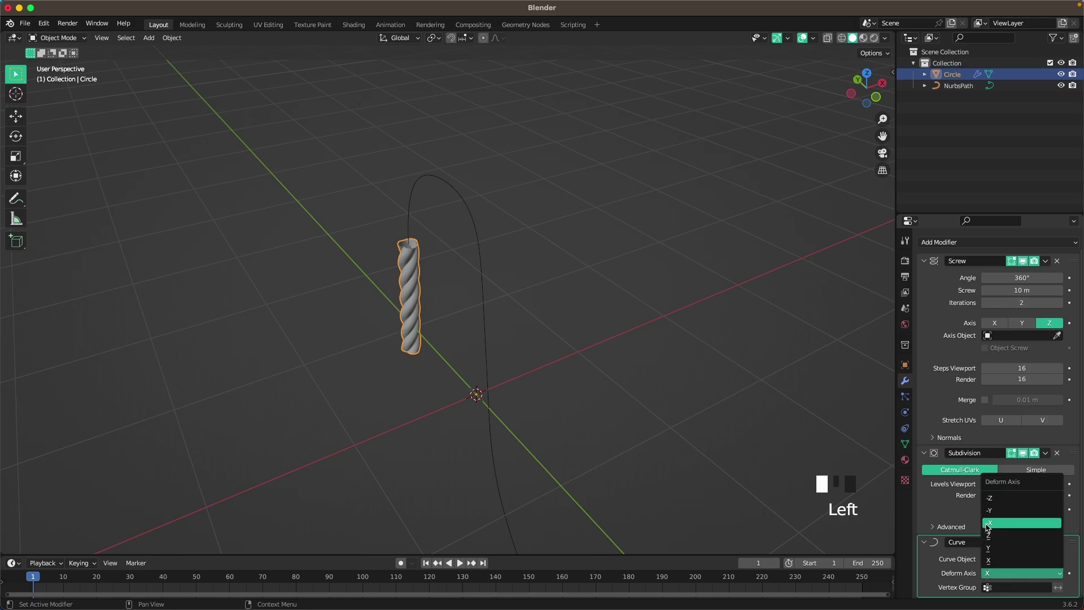
pyautogui.click(1010, 528)
# Step: Raise the Screw modifier's iterations to 10 so that the rope extends along the whole hooked path
pyautogui.click(1059, 303)
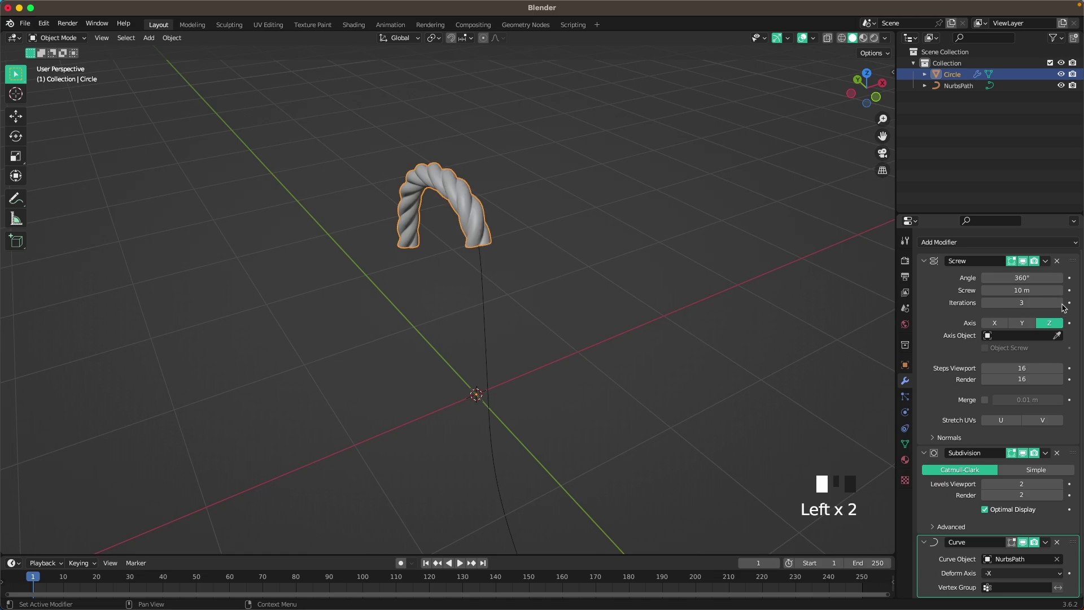
pyautogui.click(1059, 303)
pyautogui.click(1059, 303)
pyautogui.click(1059, 303)
pyautogui.click(1059, 303)
pyautogui.keyDown('shift'); pyautogui.moveTo(606, 295); pyautogui.dragTo(699, 260, button='middle'); pyautogui.keyUp('shift')
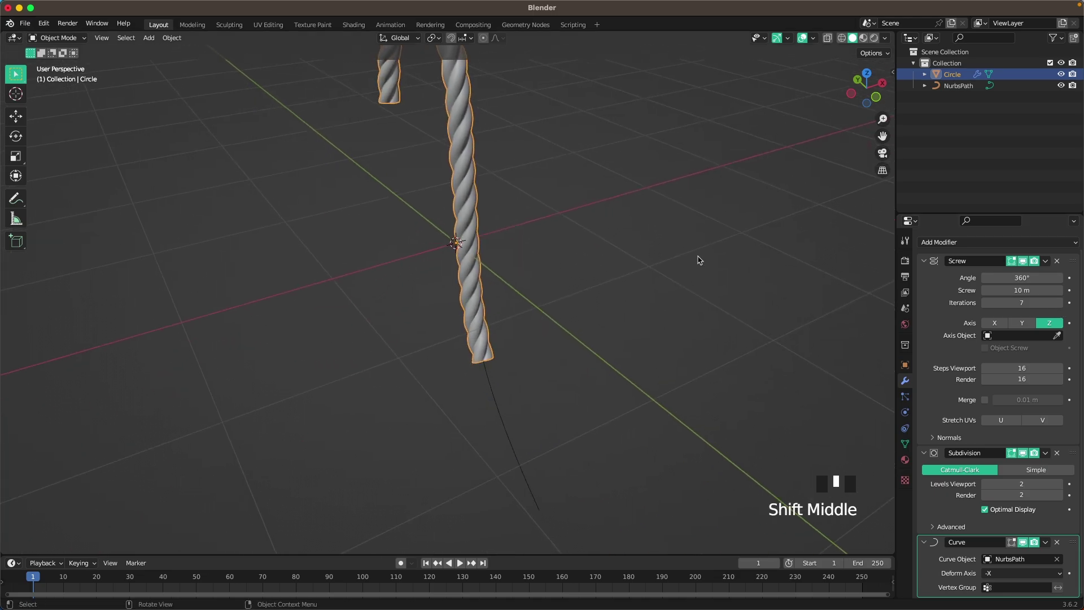
pyautogui.click(1059, 303)
pyautogui.click(1059, 302)
pyautogui.click(1059, 302)
pyautogui.click(552, 211)
pyautogui.scroll(-1, 552, 210)
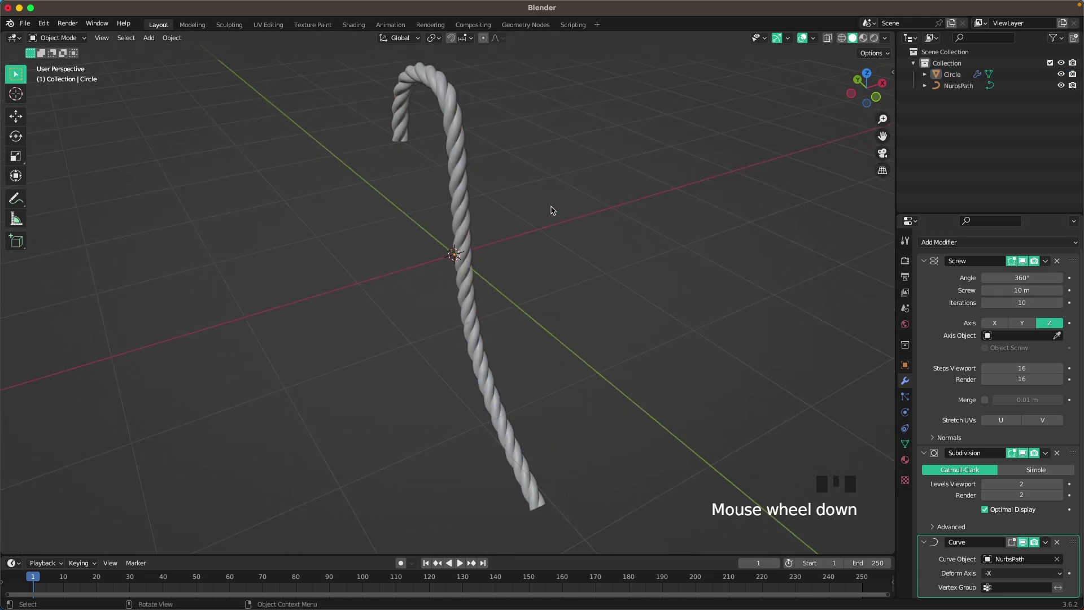
pyautogui.keyDown('shift'); pyautogui.moveTo(553, 211); pyautogui.dragTo(532, 293, button='middle'); pyautogui.keyUp('shift')
pyautogui.click(460, 265)
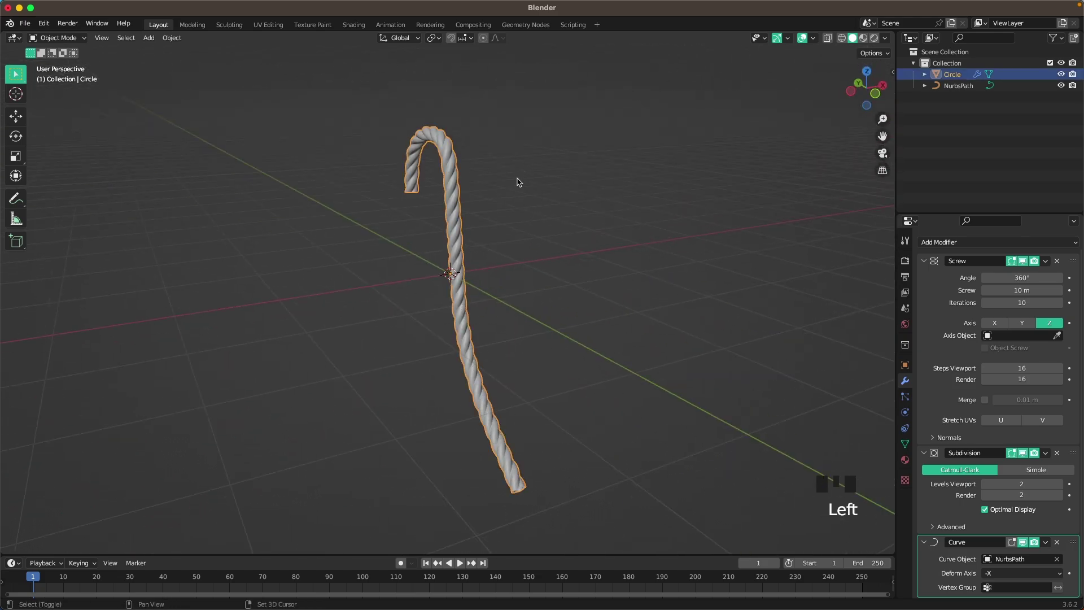
# Step: Add a mesh circle with 6 vertices at the world origin
pyautogui.moveTo(518, 182); pyautogui.dragTo(421, 226, button='middle')
pyautogui.scroll(1, 421, 226)
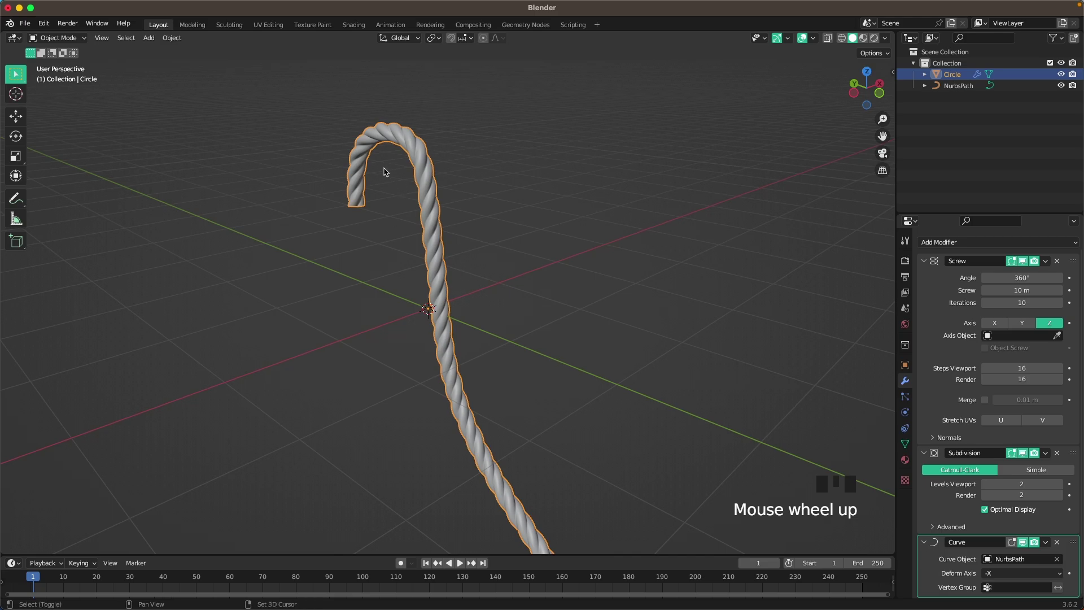
pyautogui.hotkey('shift', 'a')
pyautogui.moveTo(418, 254)
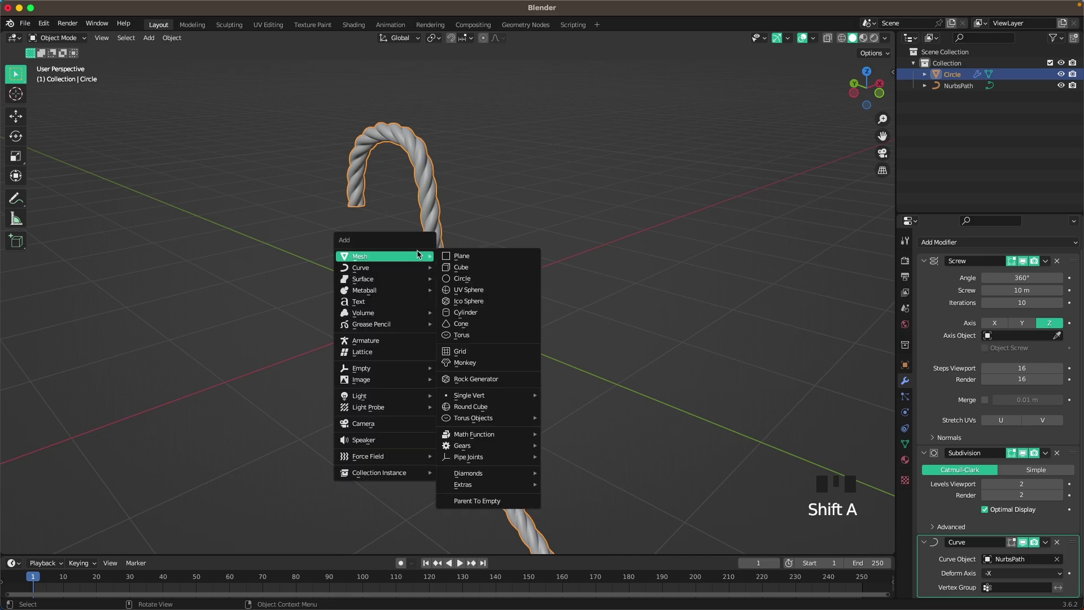
pyautogui.click(480, 280)
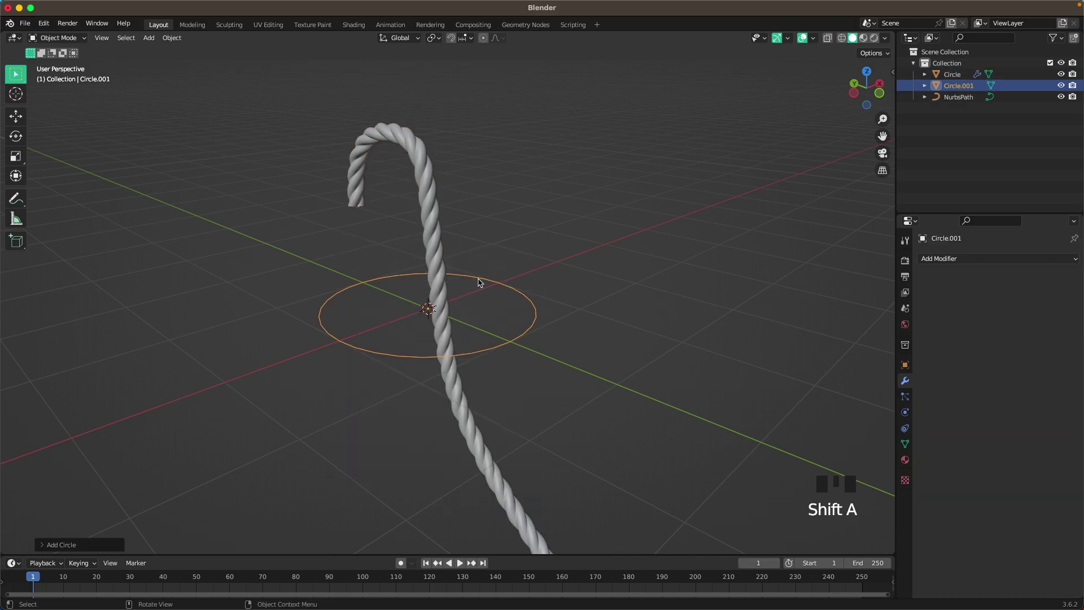
pyautogui.click(79, 545)
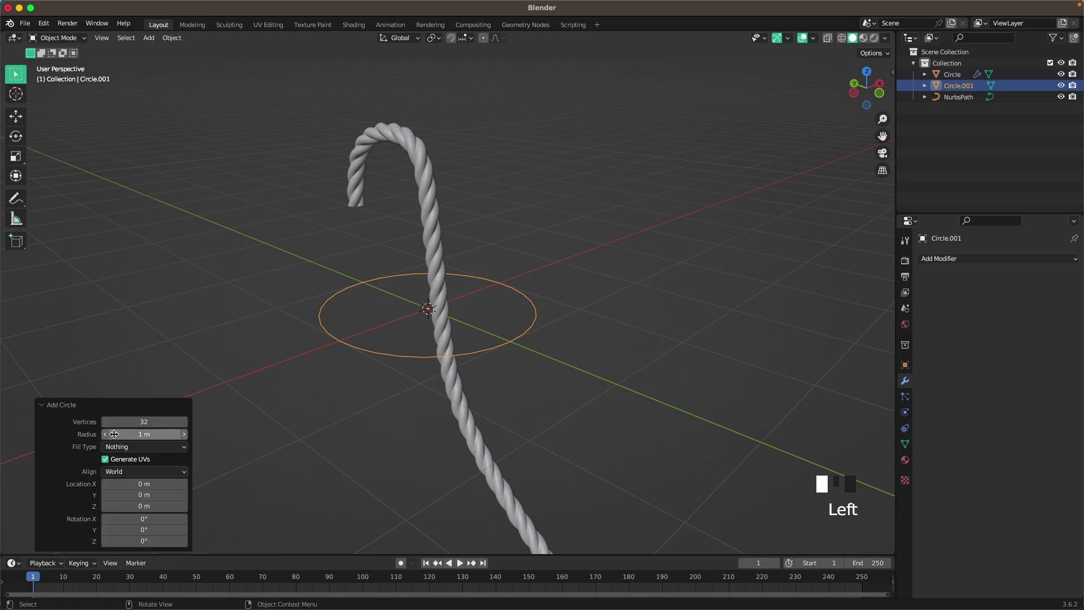
pyautogui.click(146, 422)
pyautogui.write('6')
pyautogui.press('Return')
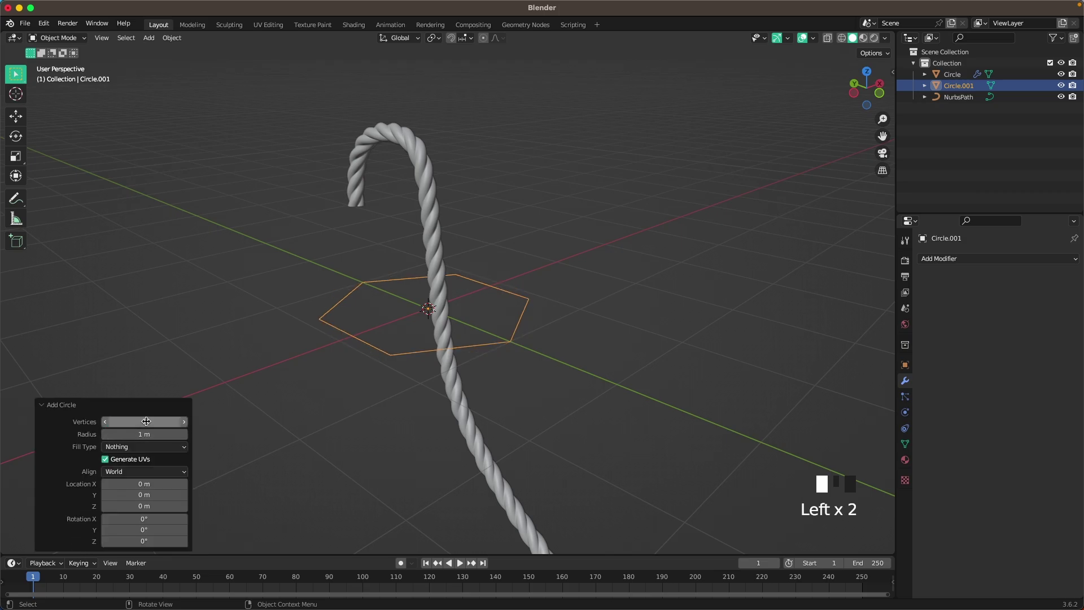
# Step: Fill the hexagon with a face in Edit Mode and extrude it upward about 0.56 m
pyautogui.press('Tab')
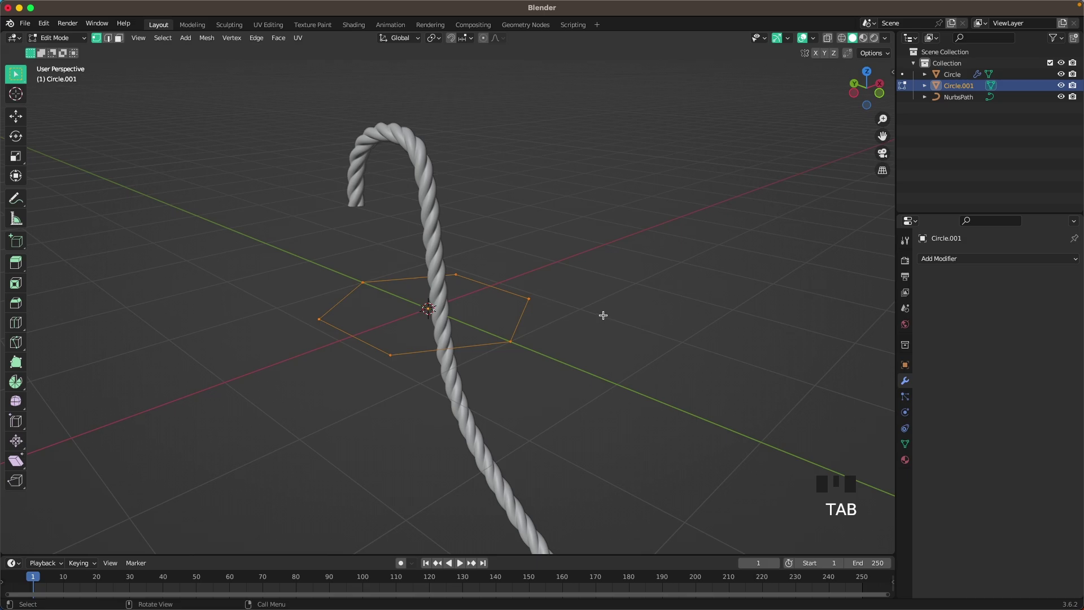
pyautogui.press('f')
pyautogui.press('e')
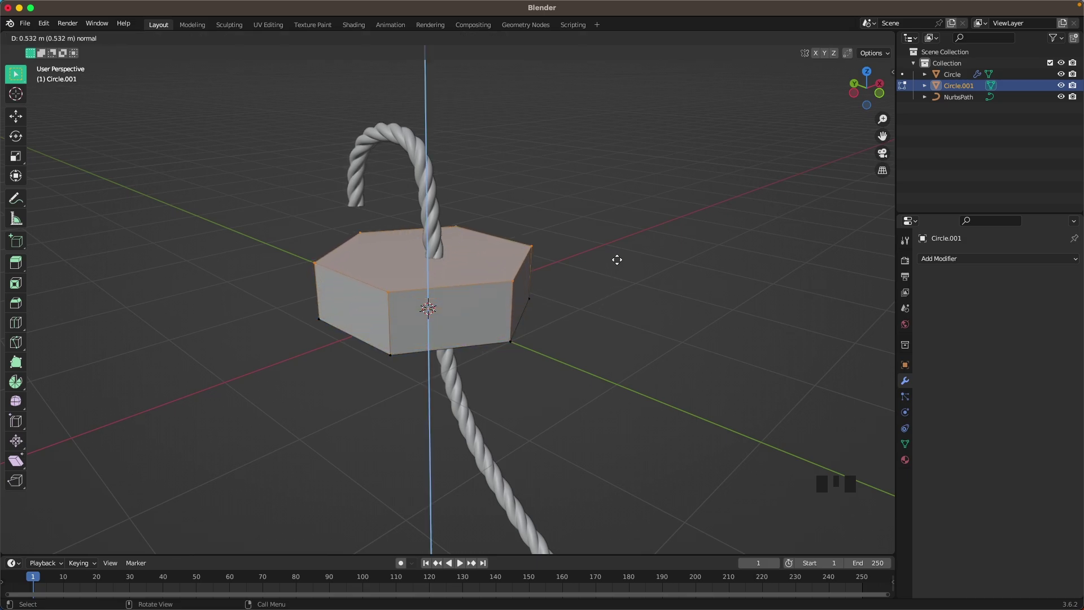
pyautogui.click(621, 255)
# Step: Inset the hexagonal block's top face by about 0.11 m and extrude the inner face up about 0.08 m
pyautogui.press('i')
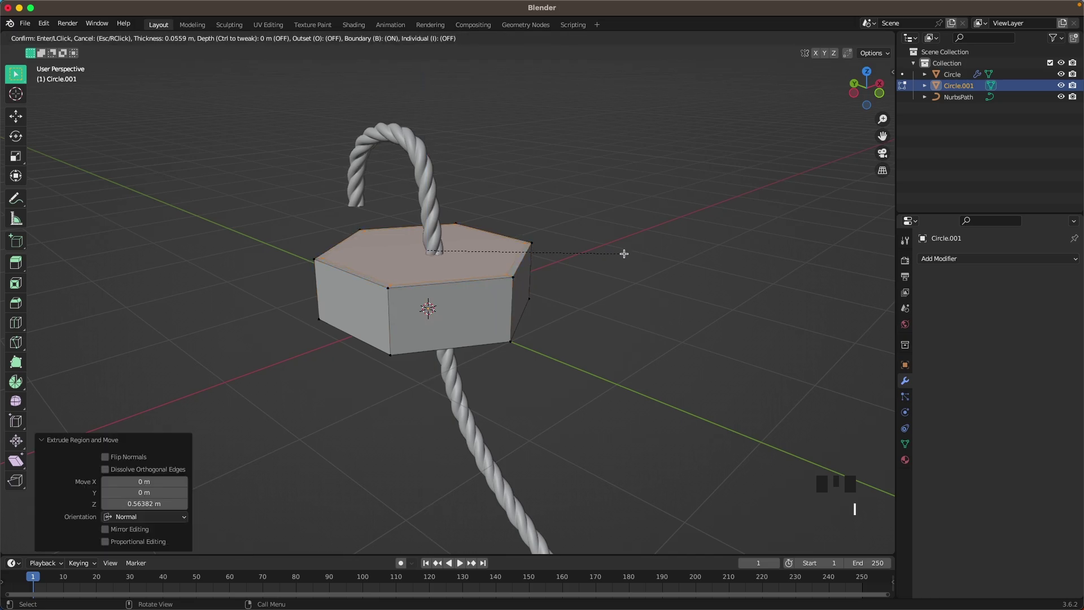
pyautogui.click(620, 253)
pyautogui.press('e')
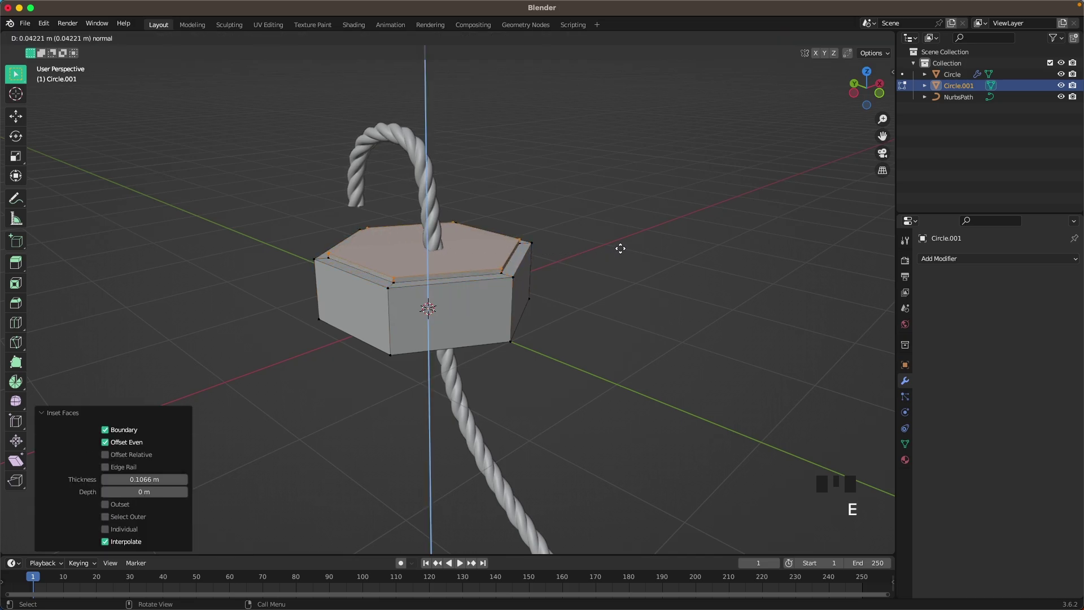
pyautogui.click(620, 246)
# Step: Inset the raised top face by about 0.15 m, extrude it slightly downward as a recess, and return to Object Mode
pyautogui.press('i')
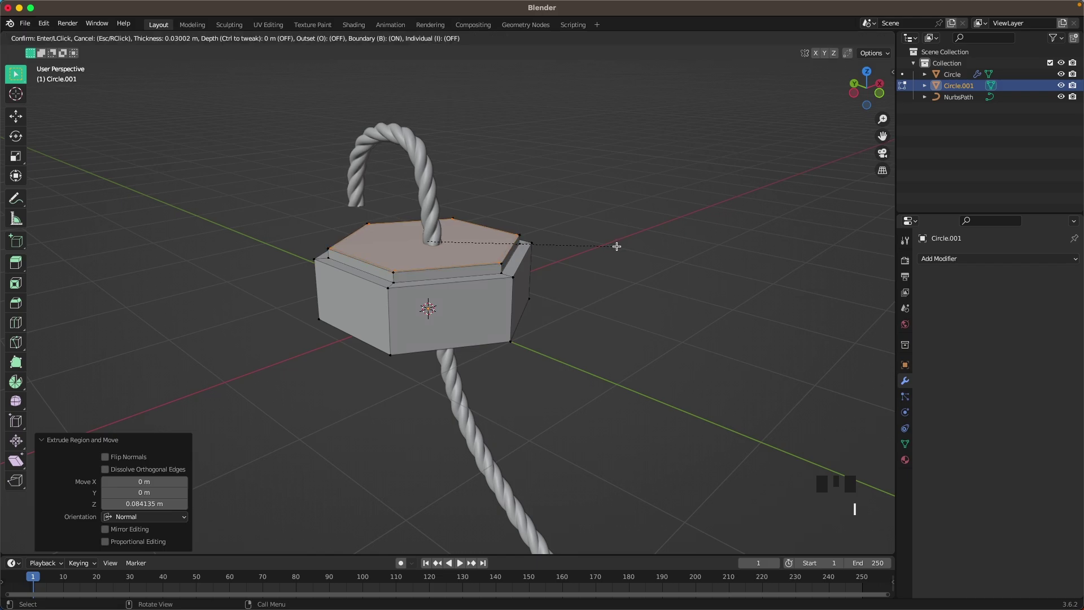
pyautogui.click(602, 249)
pyautogui.press('e')
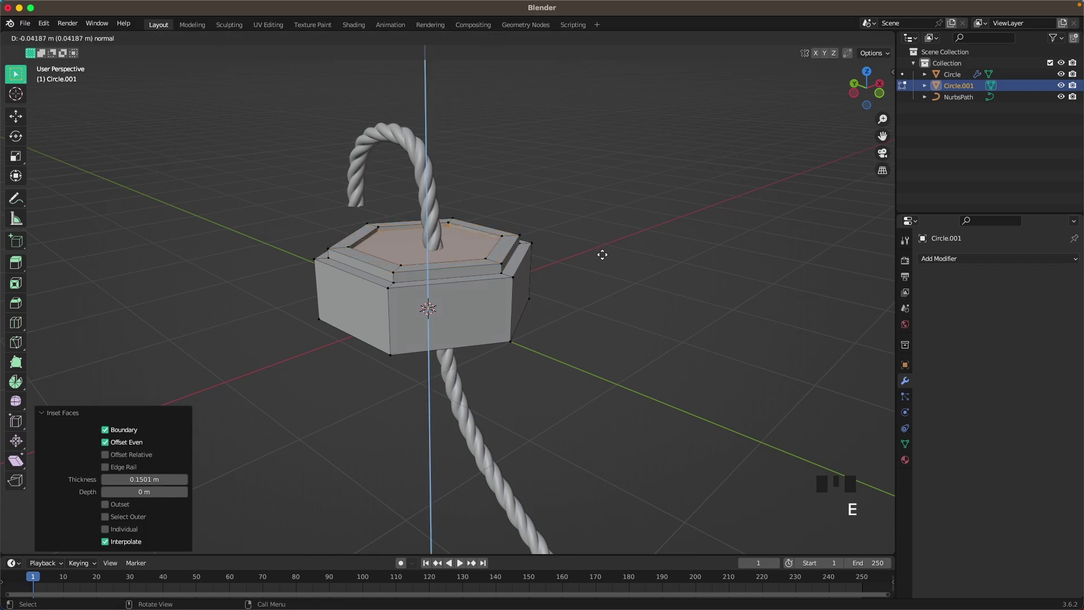
pyautogui.click(603, 259)
pyautogui.press('Tab')
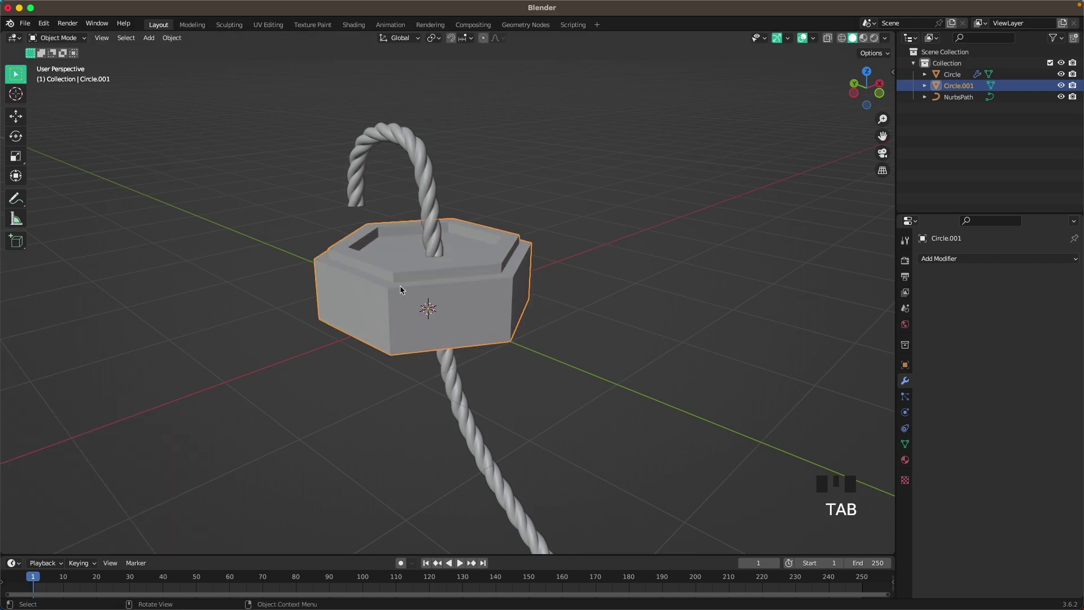
# Step: Add a Bevel modifier to the hexagonal block with 4 segments and an amount of 0.015 m
pyautogui.moveTo(603, 260); pyautogui.dragTo(782, 268, button='middle')
pyautogui.click(954, 258)
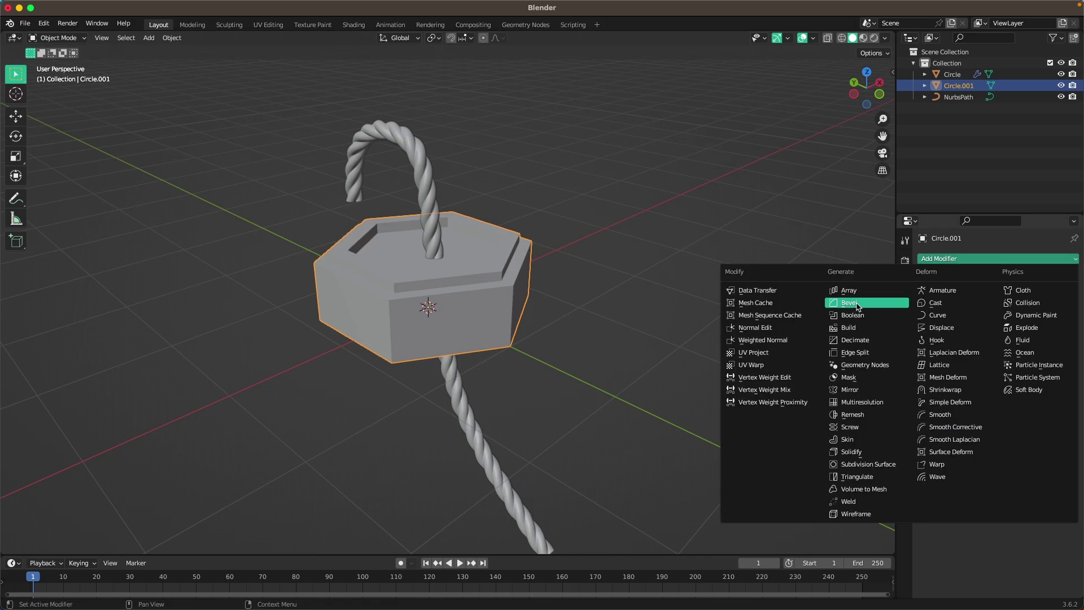
pyautogui.click(855, 304)
pyautogui.scroll(2, 821, 318)
pyautogui.scroll(1, 821, 318)
pyautogui.moveTo(1013, 335); pyautogui.dragTo(1033, 335)
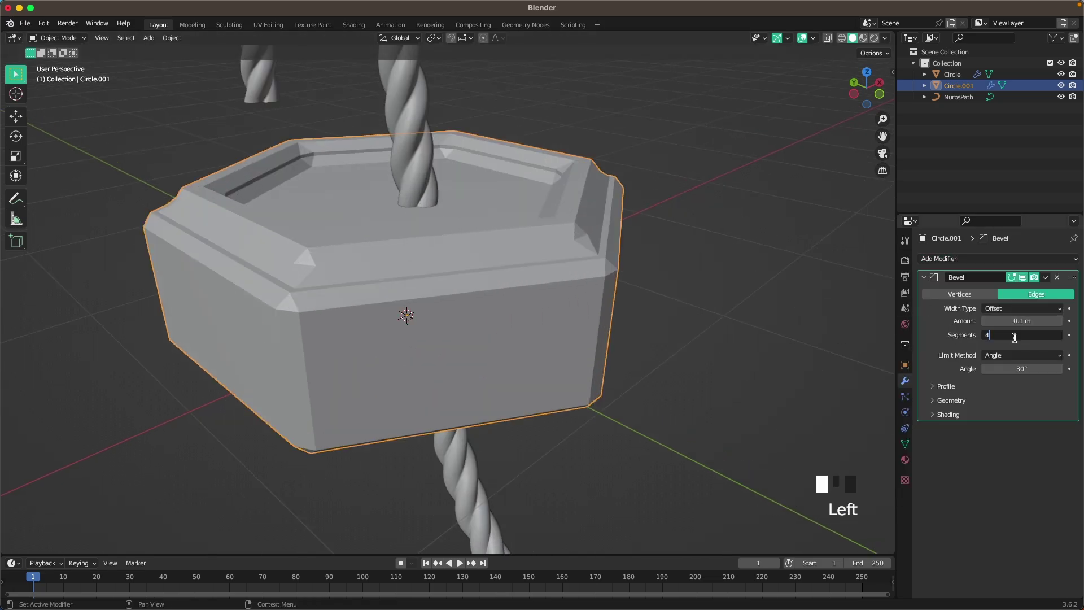
pyautogui.click(1021, 321)
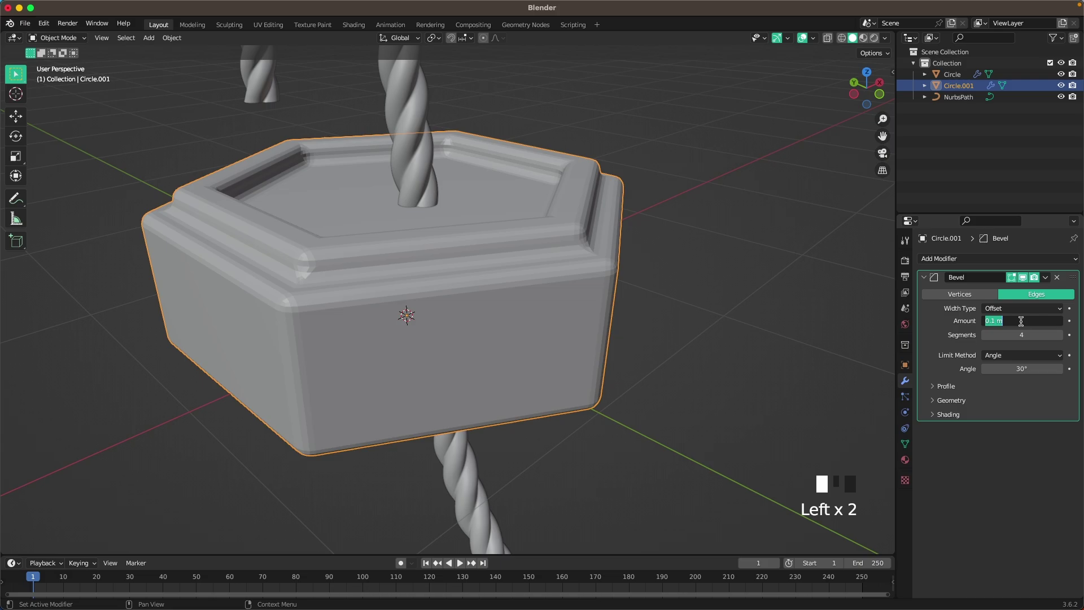
pyautogui.write('.015')
pyautogui.press('Return')
# Step: Apply Shade Auto Smooth to the hexagonal block and deselect it
pyautogui.rightClick(539, 237)
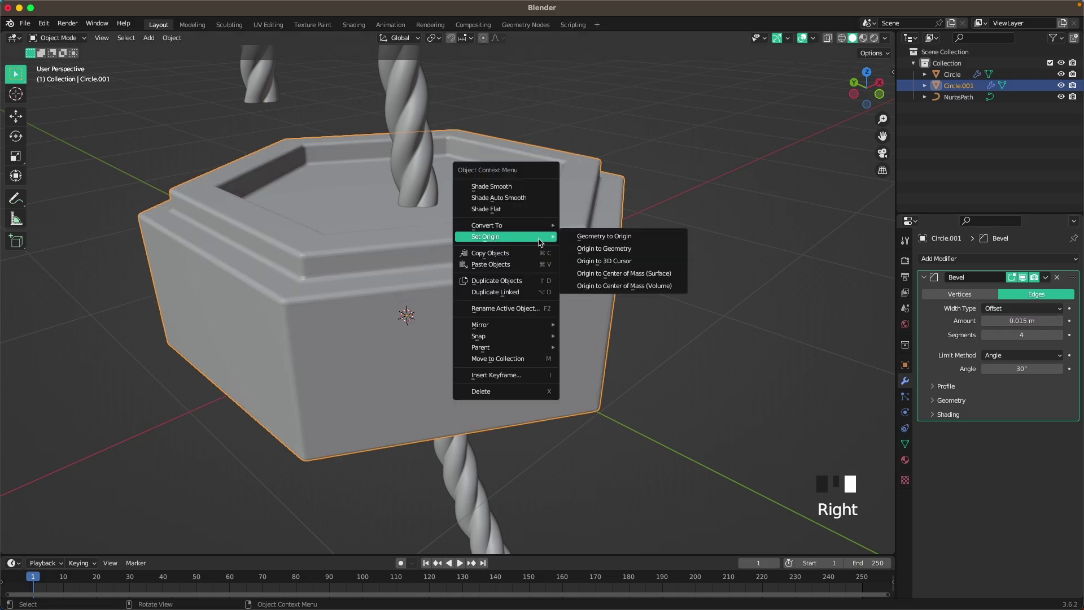
pyautogui.rightClick(542, 197)
pyautogui.click(672, 176)
pyautogui.moveTo(607, 203); pyautogui.dragTo(557, 291, button='middle')
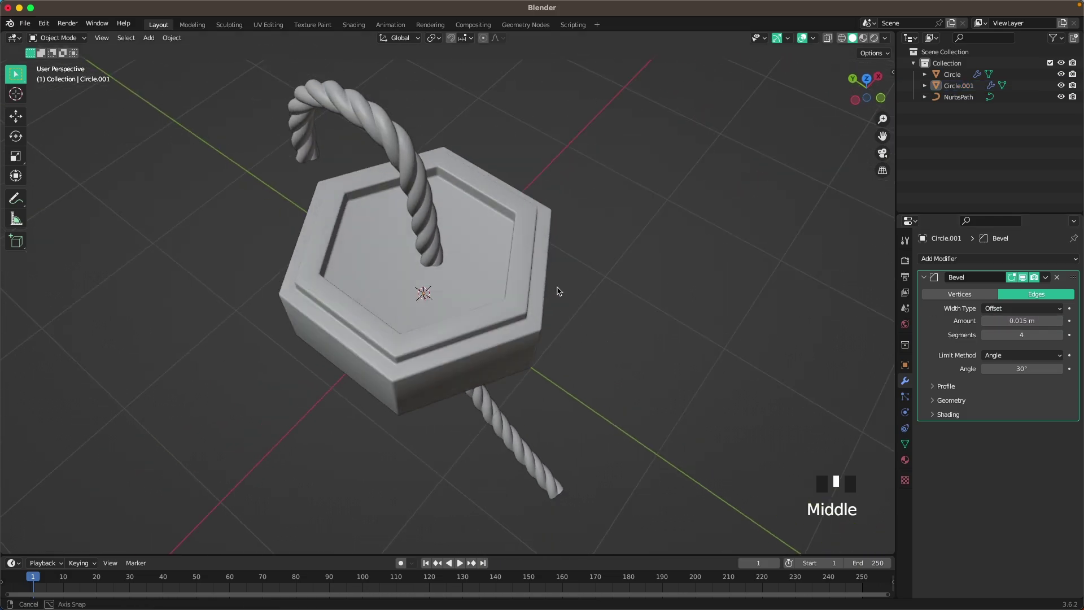
pyautogui.scroll(-1, 563, 278)
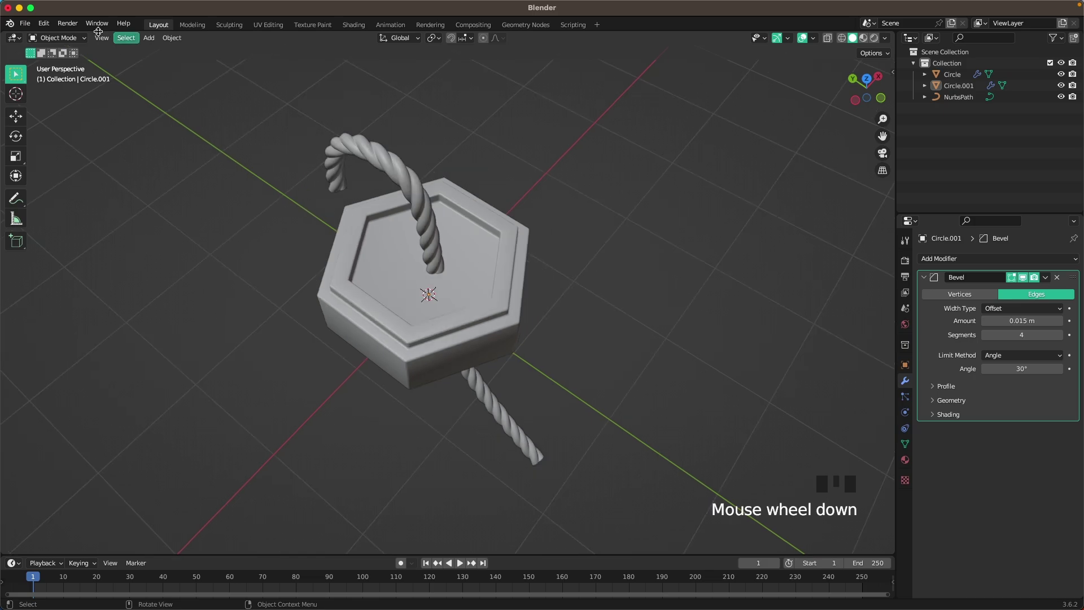
# Step: Search the add-on preferences for "Extra" to check whether the Extra Objects add-ons are enabled, and close the preferences
pyautogui.click(40, 25)
pyautogui.click(88, 186)
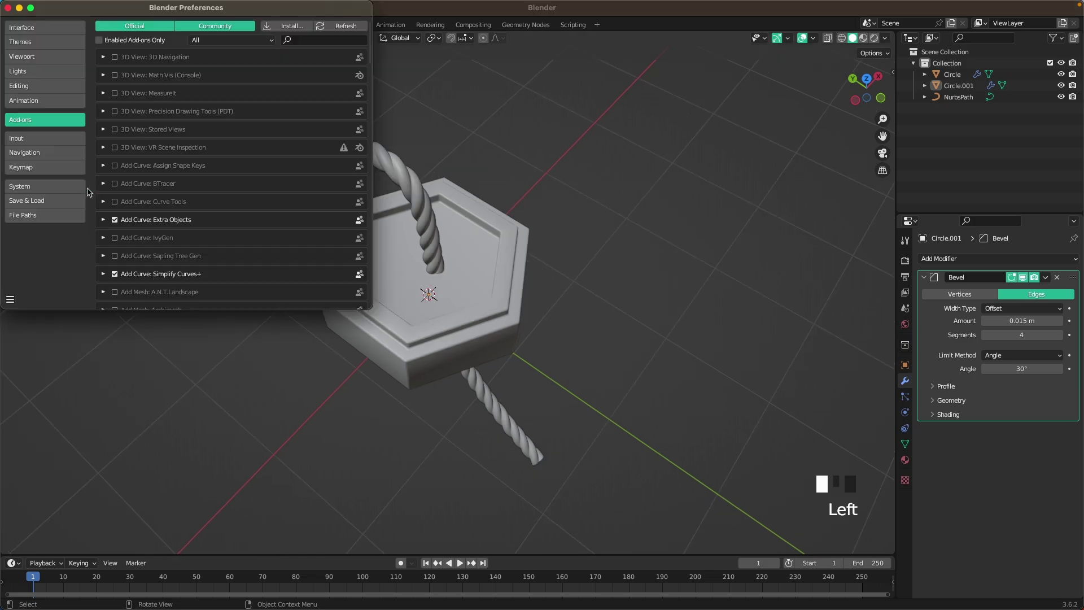
pyautogui.click(338, 39)
pyautogui.write('Extra')
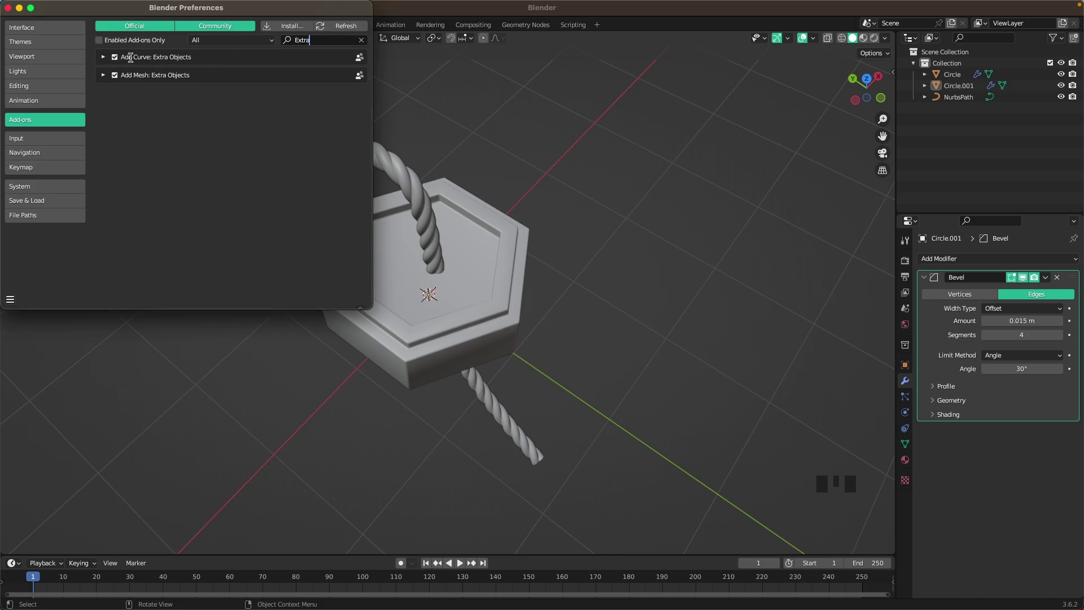
pyautogui.click(8, 8)
# Step: Add a Simple Star mesh and move it up along Z above the hexagonal block
pyautogui.hotkey('shift', 'a')
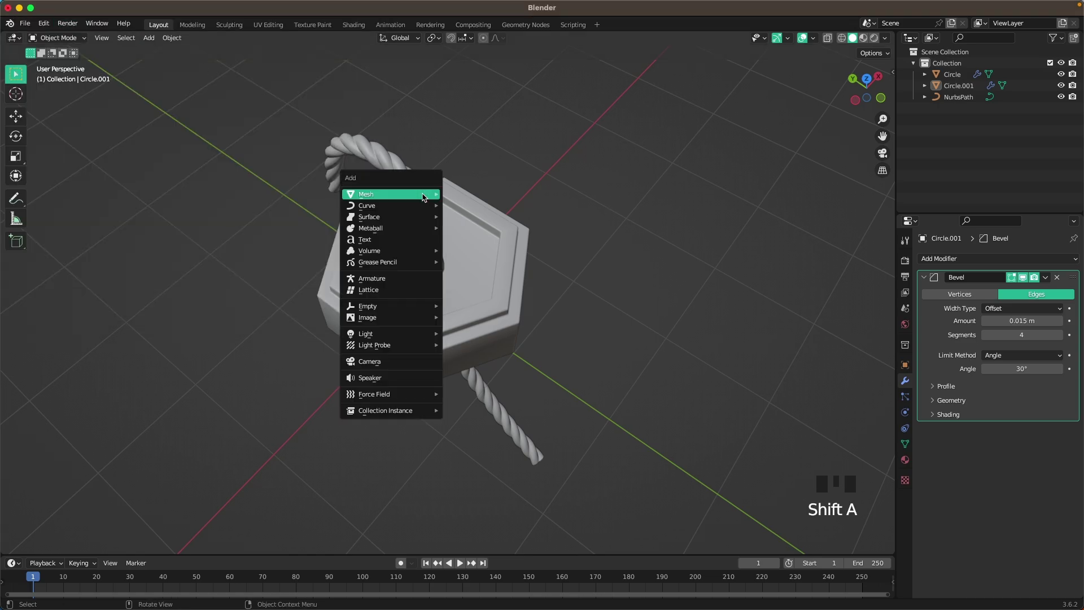
pyautogui.moveTo(425, 196)
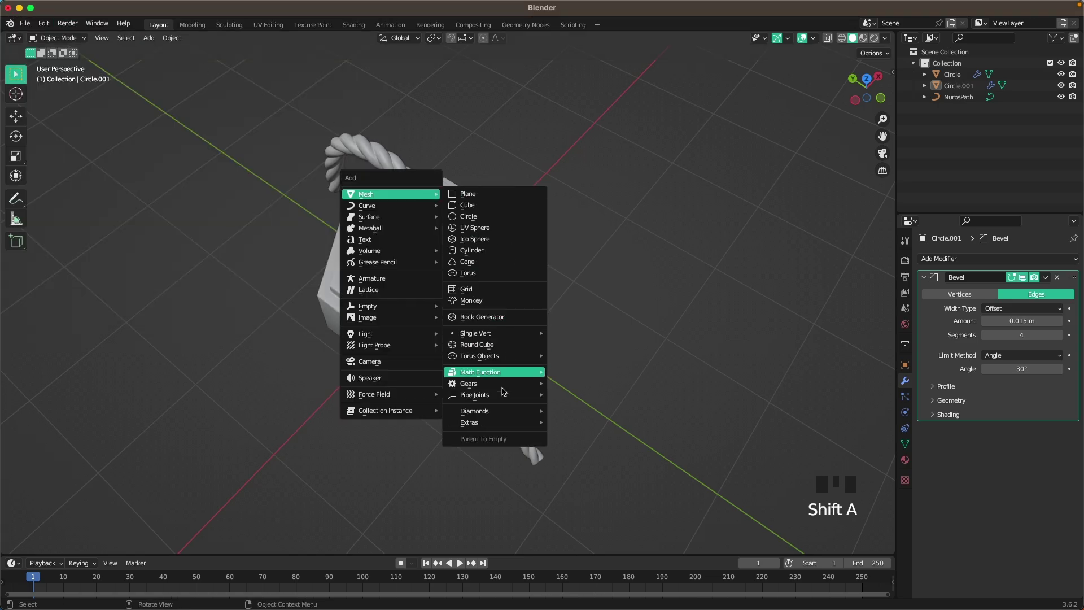
pyautogui.moveTo(504, 424)
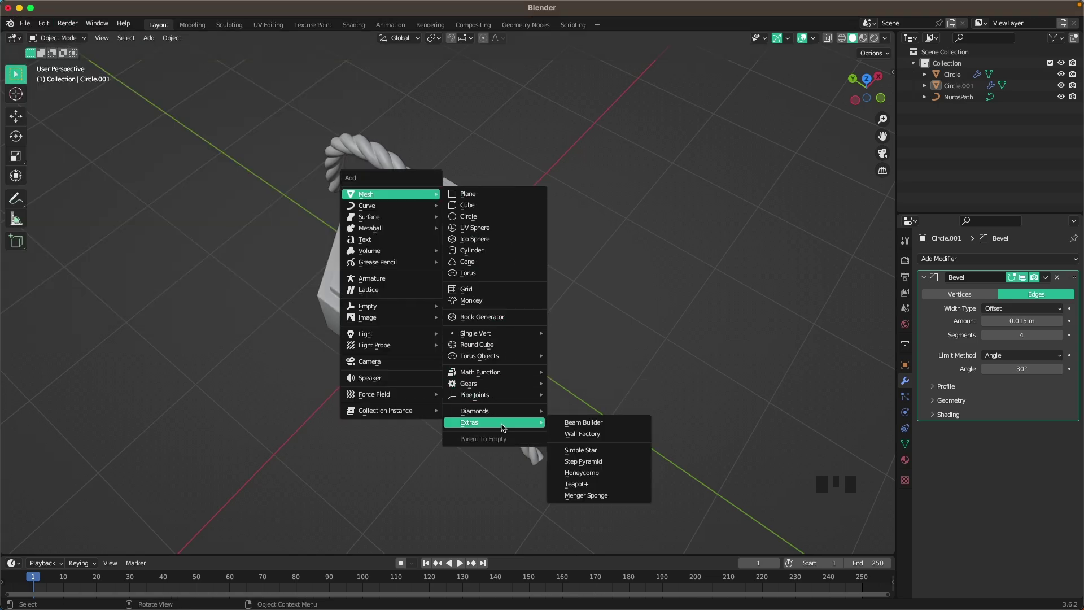
pyautogui.click(595, 450)
pyautogui.press('g')
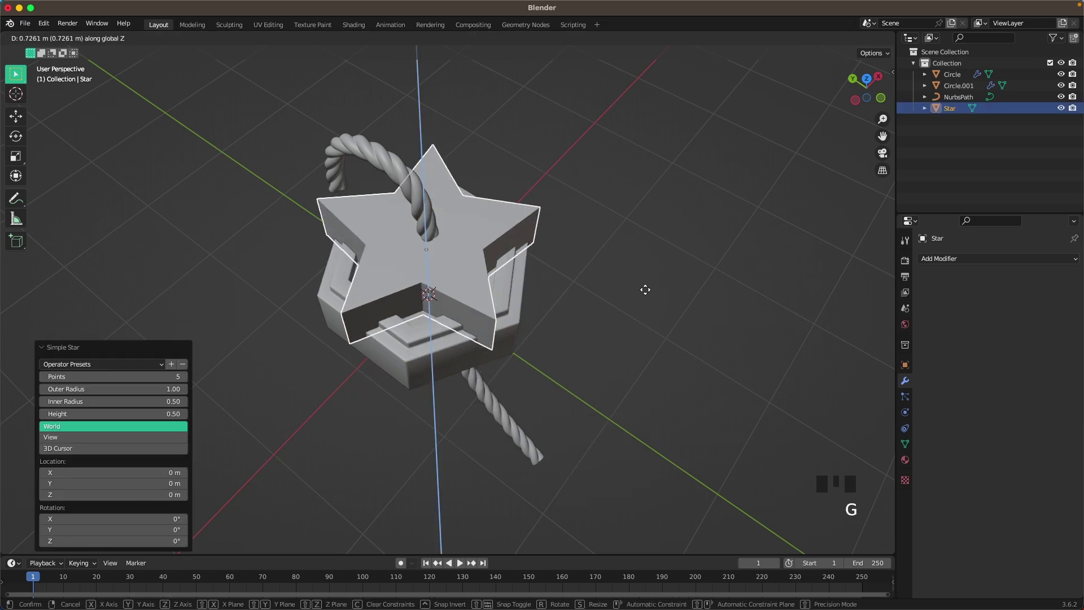
pyautogui.click(665, 194)
# Step: Scale the star's whole mesh down in Edit Mode to fit inside the hexagonal recess
pyautogui.press('Tab')
pyautogui.press('a')
pyautogui.press('s')
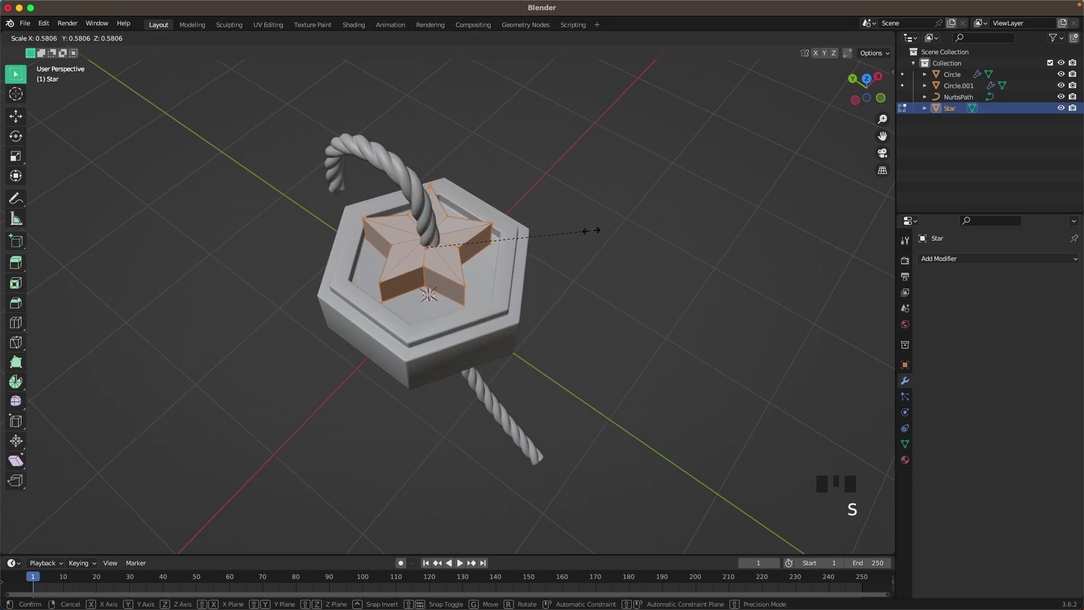
pyautogui.click(576, 233)
pyautogui.press('Tab')
# Step: In front view, lower the star about 0.24 m along Z into the hexagonal block's recess
pyautogui.press('`')
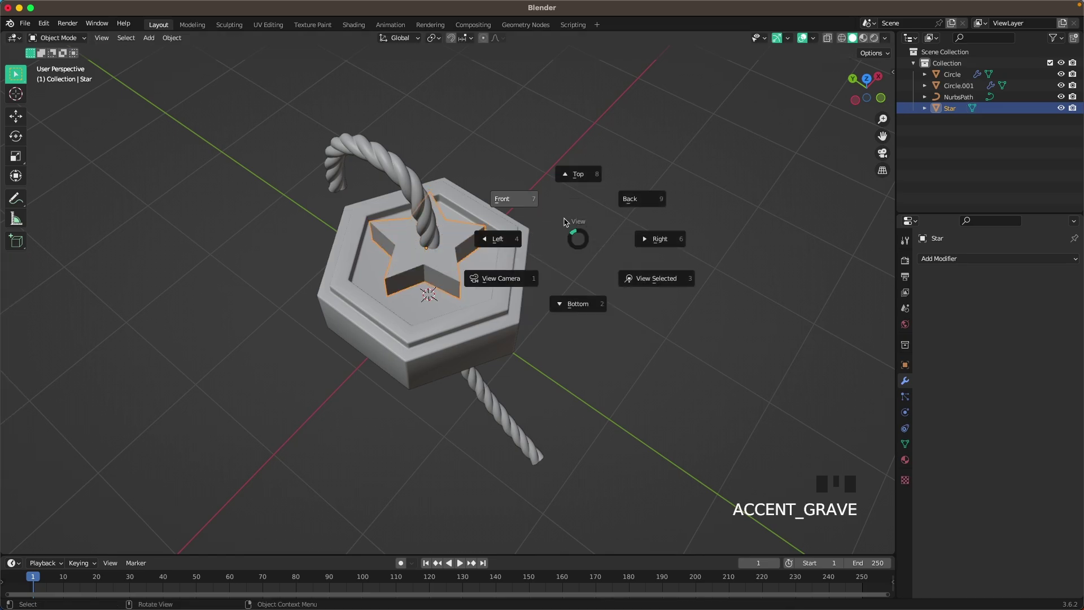
pyautogui.click(526, 202)
pyautogui.scroll(3, 519, 209)
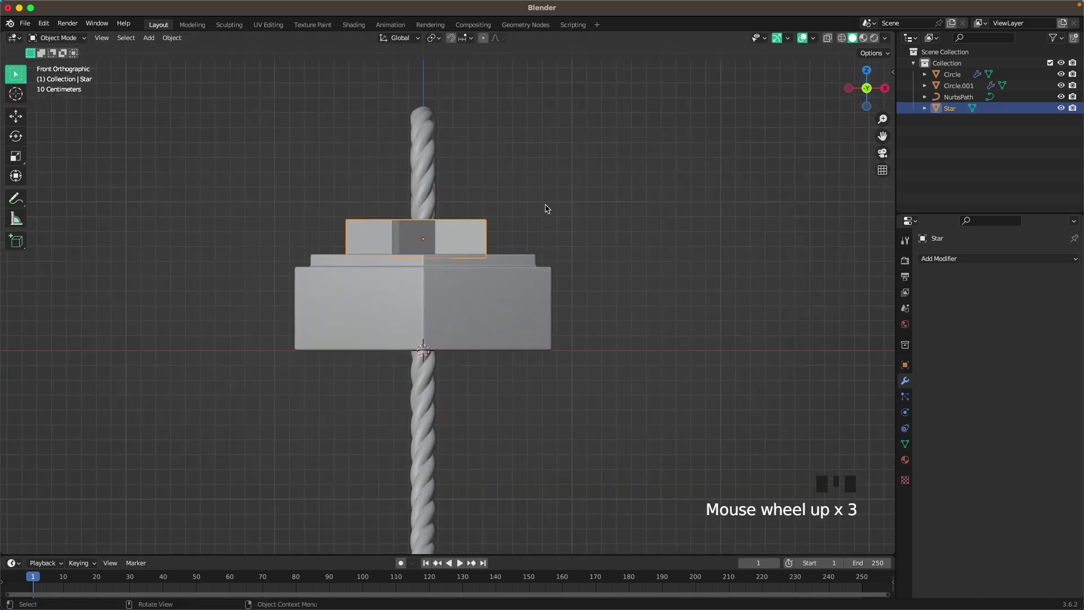
pyautogui.keyDown('shift'); pyautogui.moveTo(408, 283); pyautogui.dragTo(497, 212, button='middle'); pyautogui.keyUp('shift')
pyautogui.scroll(3, 516, 227)
pyautogui.press('g')
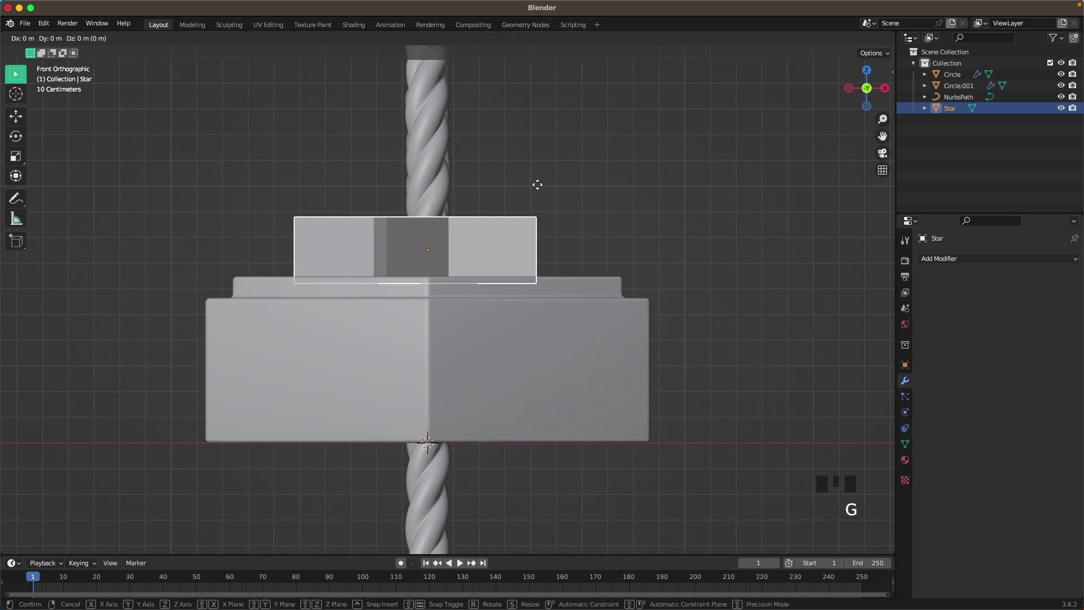
pyautogui.press('z')
pyautogui.click(543, 240)
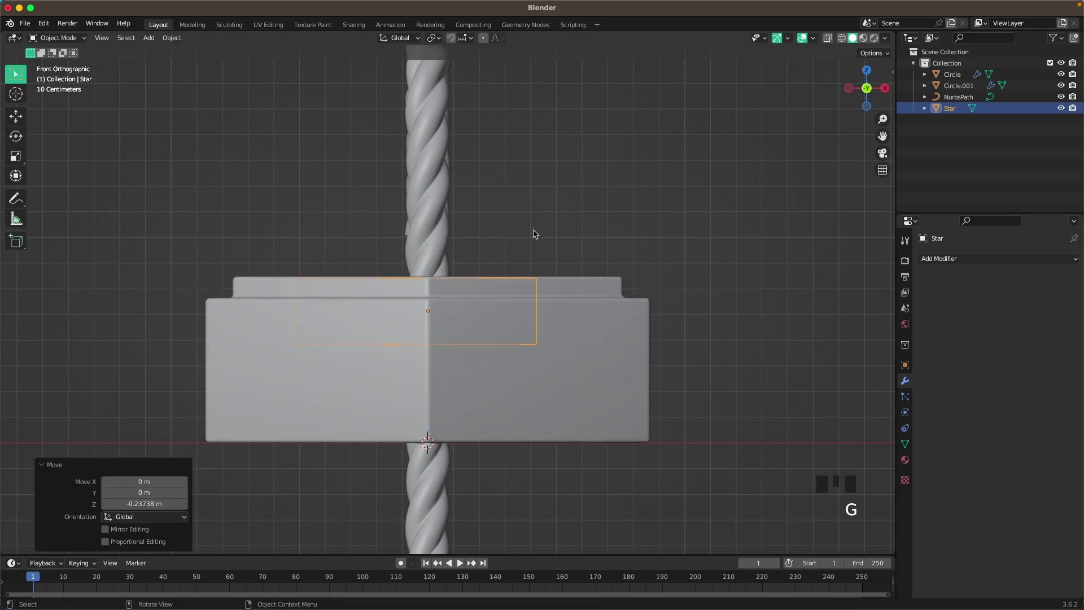
# Step: Copy the hexagonal block's Bevel modifier to the star and smooth the star's shading
pyautogui.moveTo(535, 235); pyautogui.dragTo(575, 296, button='middle')
pyautogui.scroll(-2, 600, 315)
pyautogui.keyDown('shift'); pyautogui.click(601, 317); pyautogui.keyUp('shift')
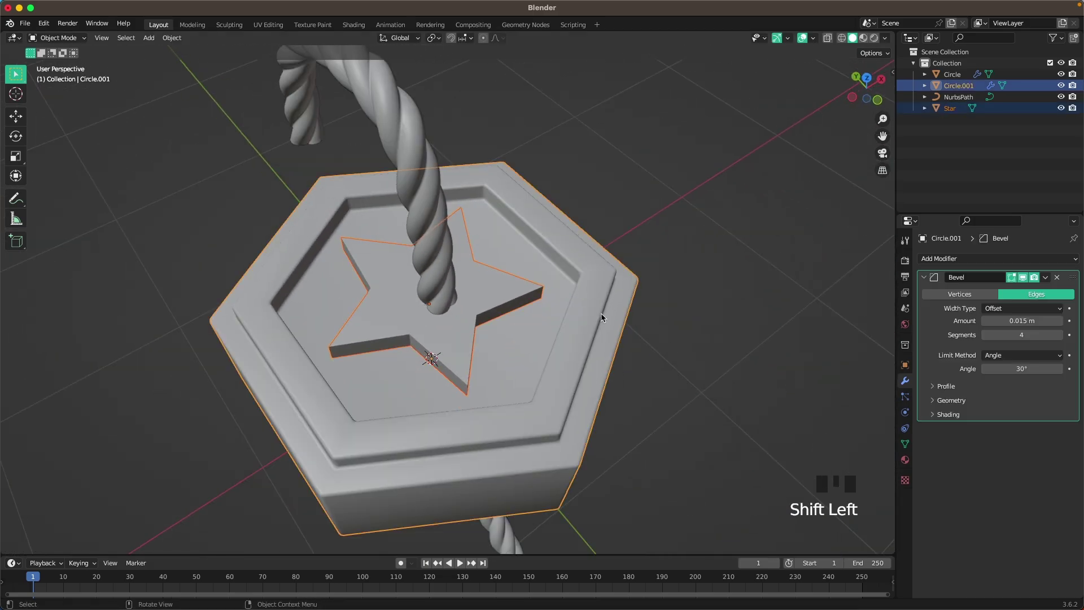
pyautogui.hotkey('ctrl', 'l')
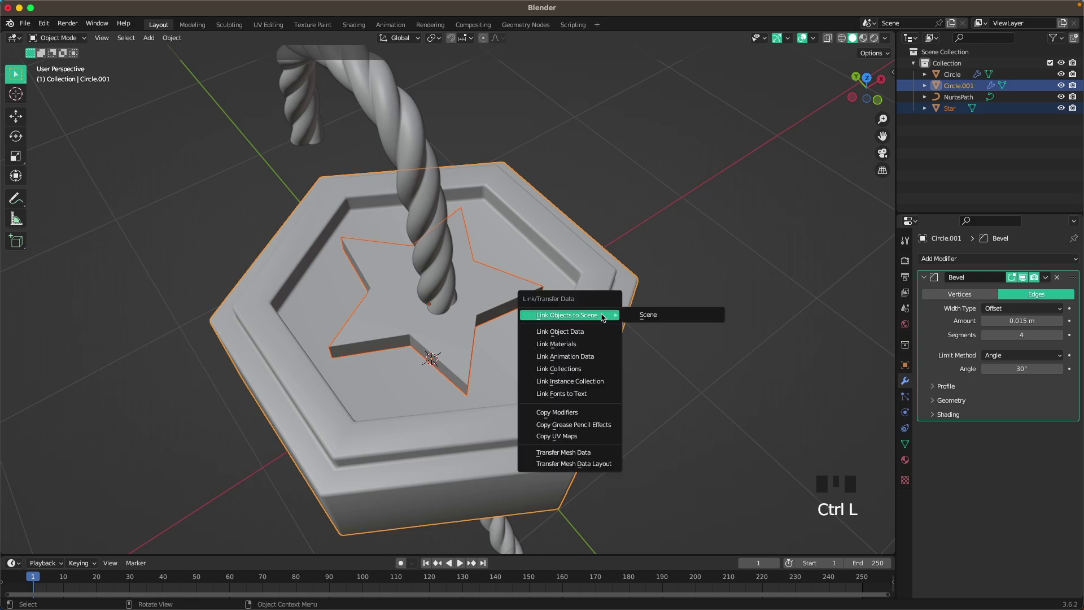
pyautogui.press('m')
pyautogui.click(521, 286)
pyautogui.click(520, 286)
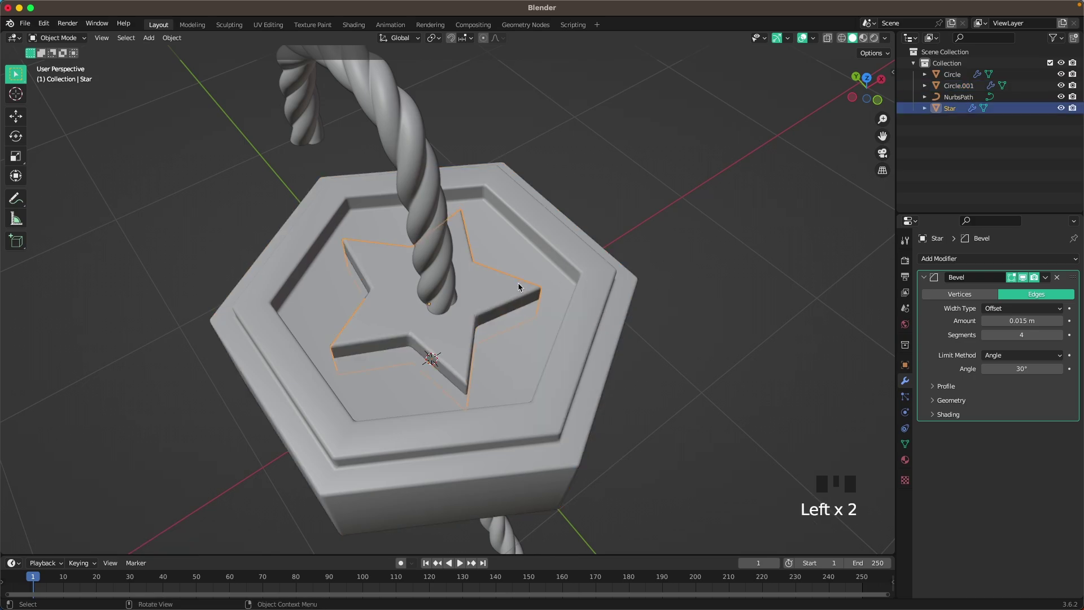
pyautogui.moveTo(521, 286); pyautogui.dragTo(522, 288, button='right')
pyautogui.click(508, 286)
pyautogui.click(511, 282)
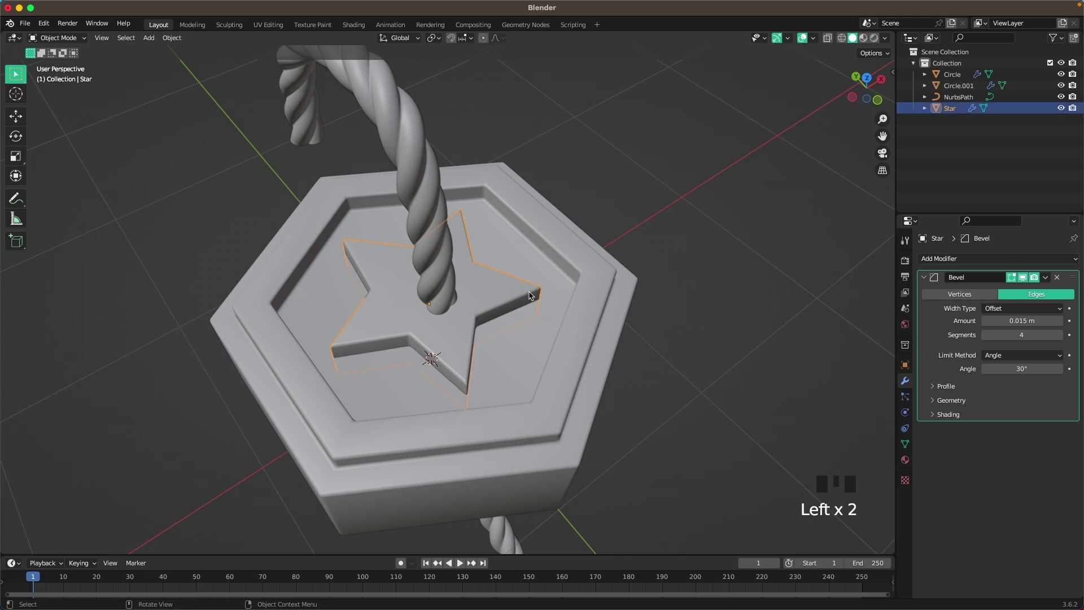
# Step: Scale the whole meshes of the hexagonal block and star down together in Edit Mode to about 0.58
pyautogui.keyDown('shift'); pyautogui.click(617, 332); pyautogui.keyUp('shift')
pyautogui.moveTo(617, 331); pyautogui.dragTo(542, 301, button='middle')
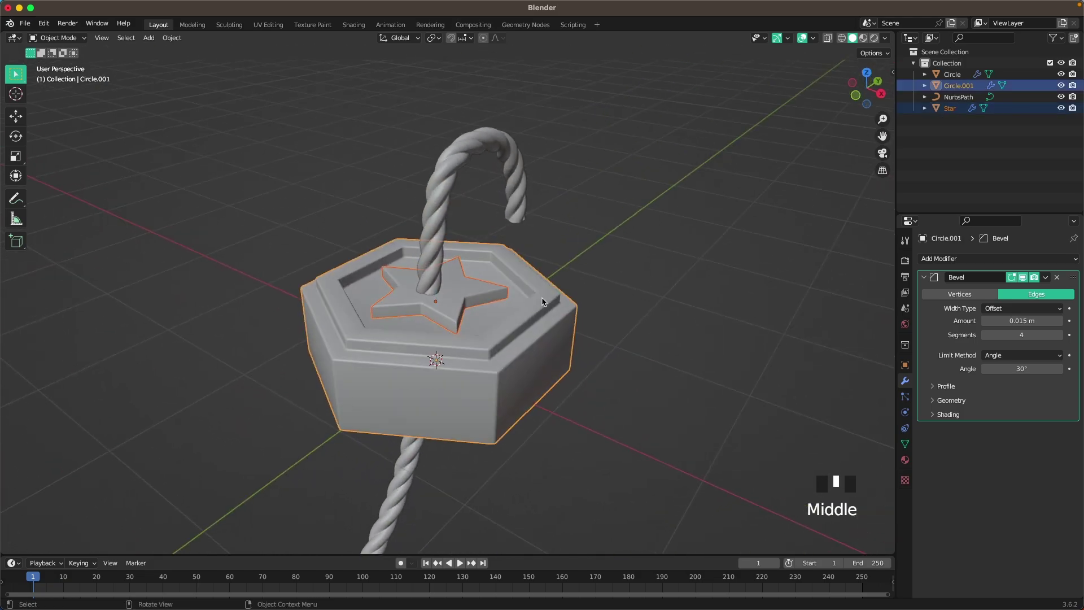
pyautogui.press('`')
pyautogui.click(571, 300)
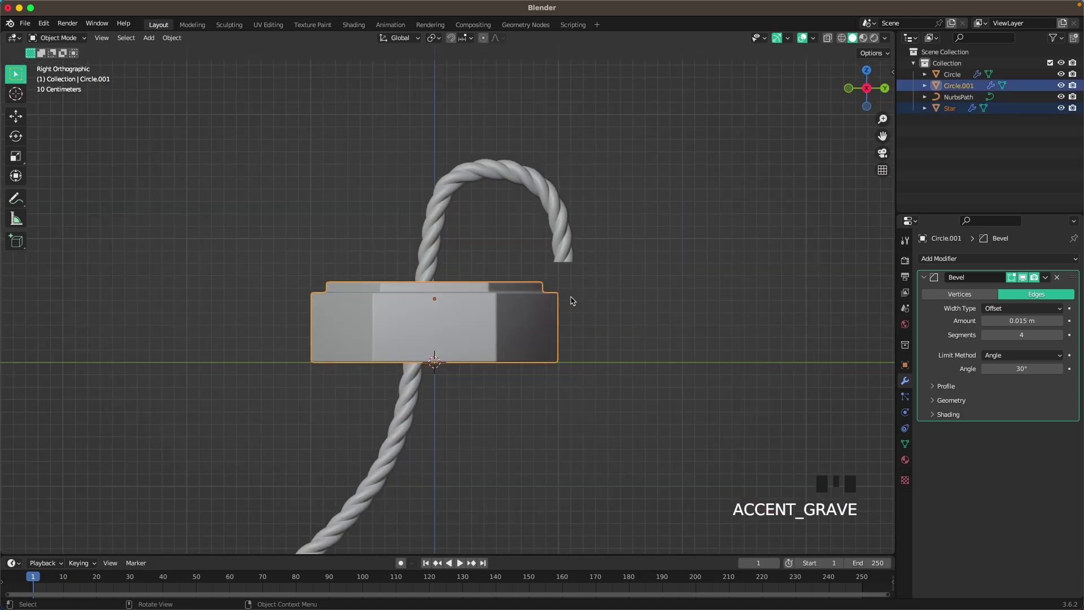
pyautogui.press('Tab')
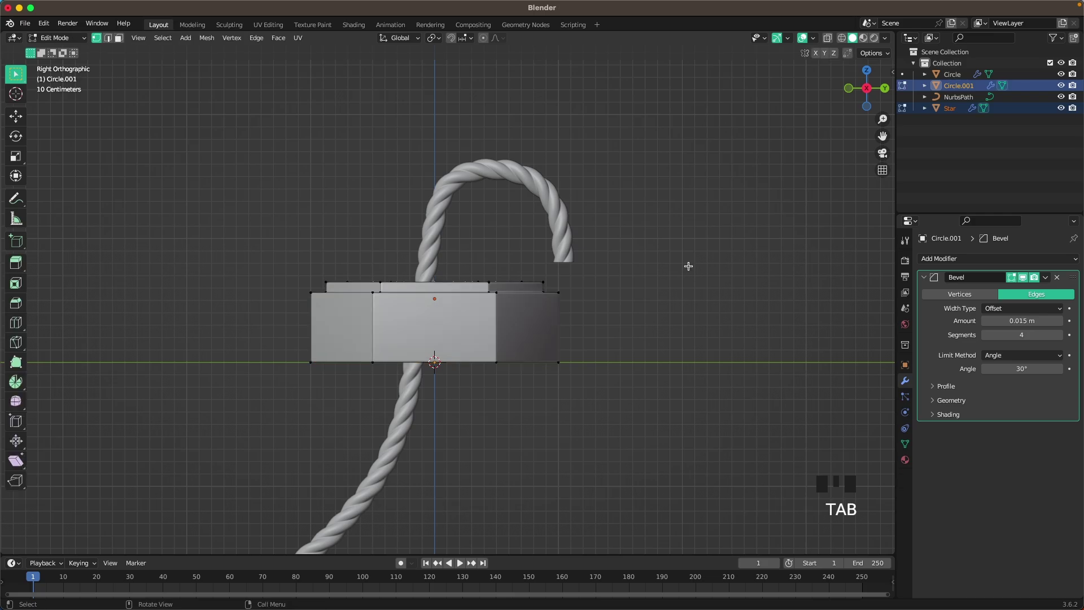
pyautogui.press('a')
pyautogui.press('s')
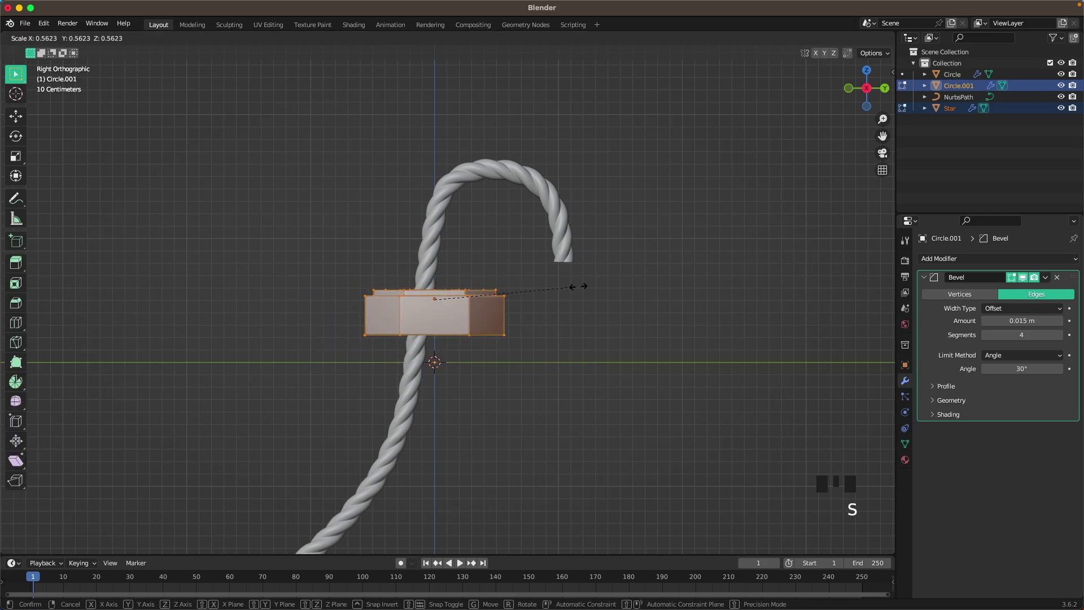
pyautogui.rightClick(583, 282)
# Step: Stretch the block and star meshes by 1.275 along Z, and scale them down uniformly to about 0.8
pyautogui.press('s')
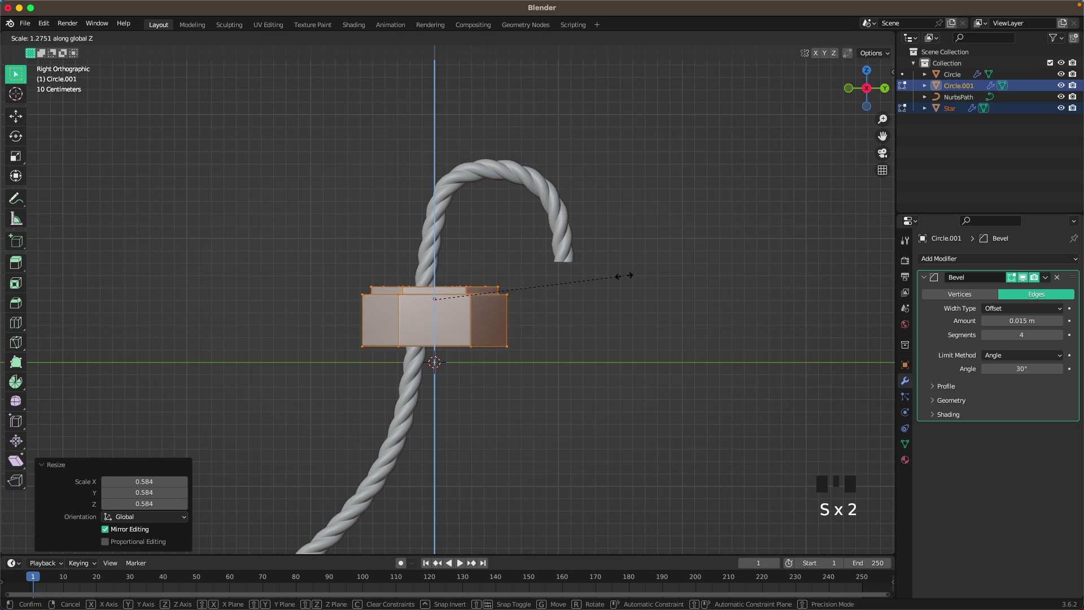
pyautogui.click(623, 276)
pyautogui.press('s')
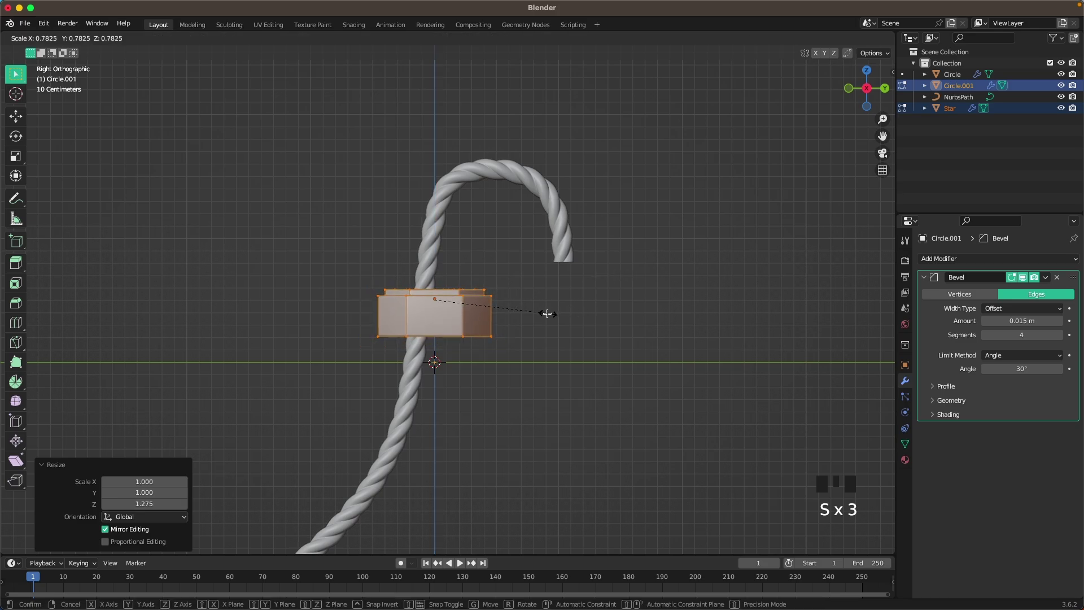
pyautogui.click(554, 316)
pyautogui.press('Tab')
# Step: In side view, rotate the block and star by about -83.3° and move them about 0.6 m up the rope, just below the hook
pyautogui.press('r')
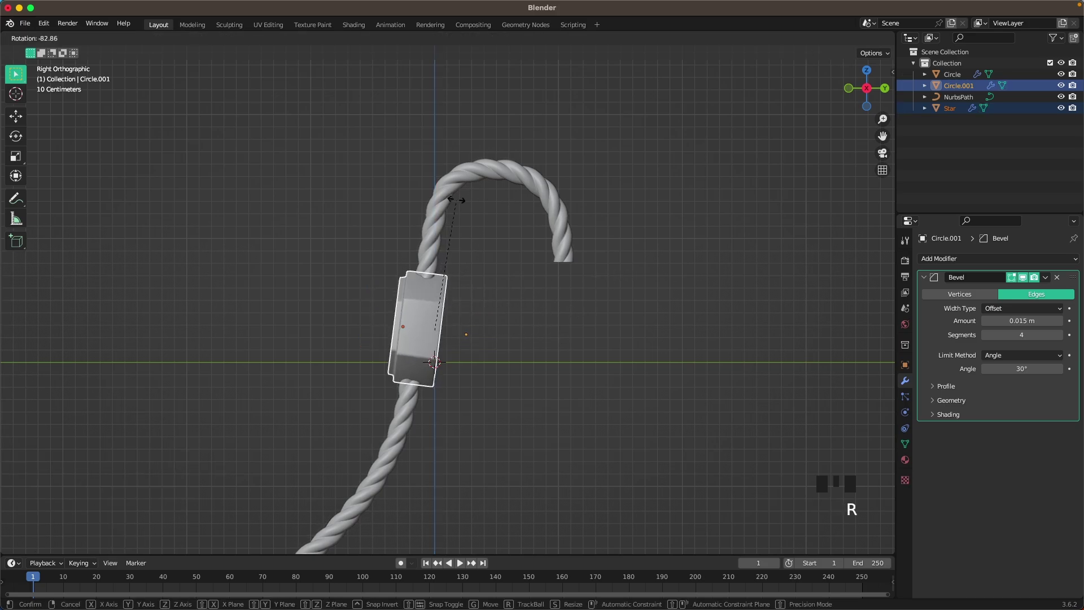
pyautogui.click(455, 201)
pyautogui.press('g')
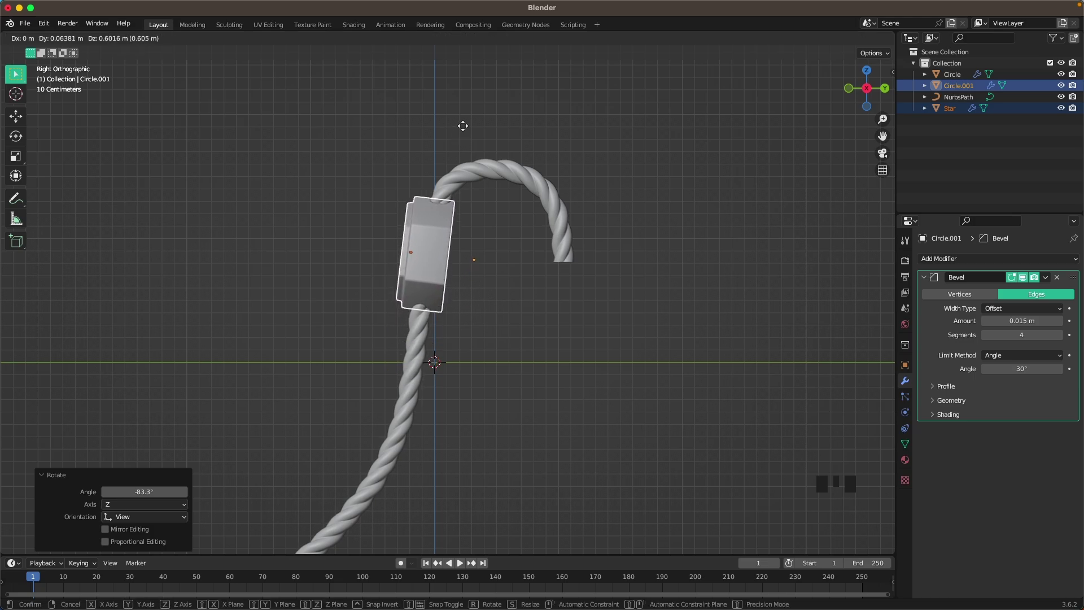
pyautogui.click(463, 125)
pyautogui.moveTo(503, 154); pyautogui.dragTo(658, 213, button='middle')
# Step: Shorten the twisted rope by reducing its Screw modifier's iterations to 7
pyautogui.click(343, 255)
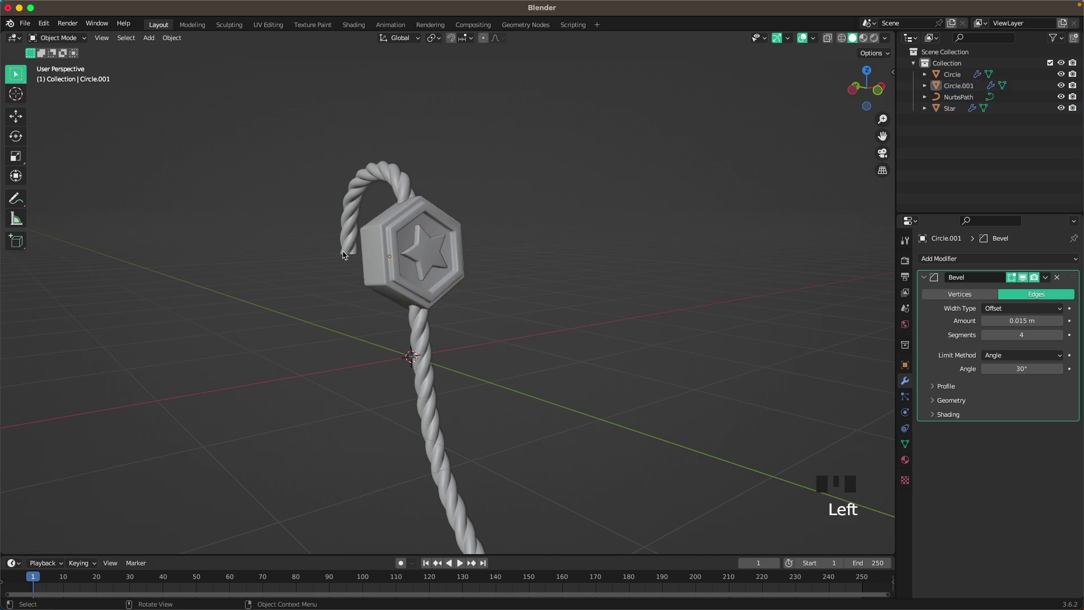
pyautogui.moveTo(342, 256); pyautogui.dragTo(568, 285, button='middle')
pyautogui.click(319, 257)
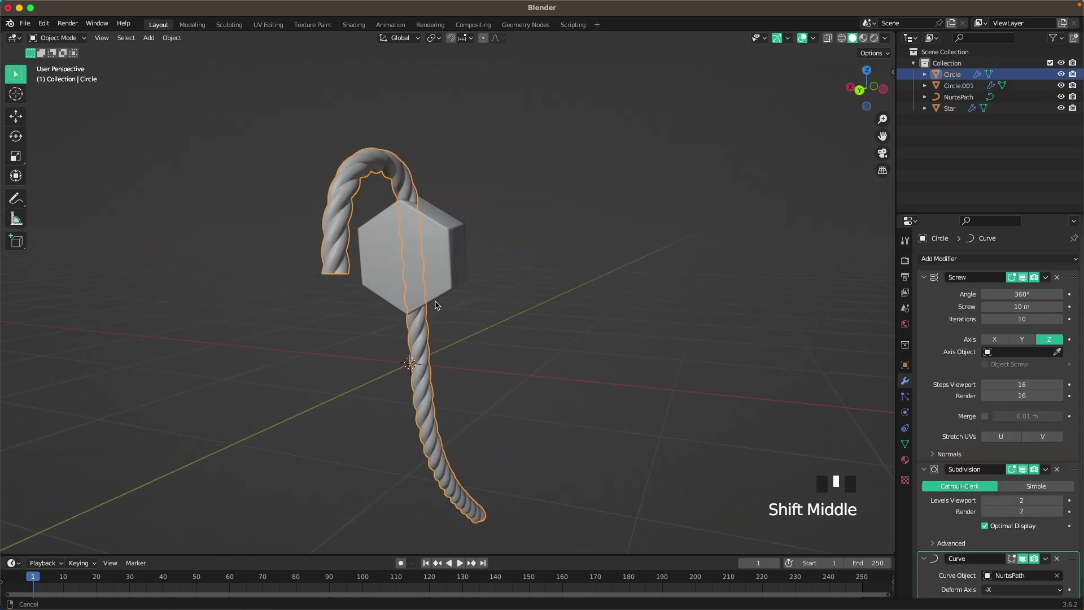
pyautogui.keyDown('shift'); pyautogui.moveTo(320, 257); pyautogui.dragTo(468, 296, button='middle'); pyautogui.keyUp('shift')
pyautogui.scroll(3, 468, 295)
pyautogui.press('Tab')
pyautogui.press('Tab')
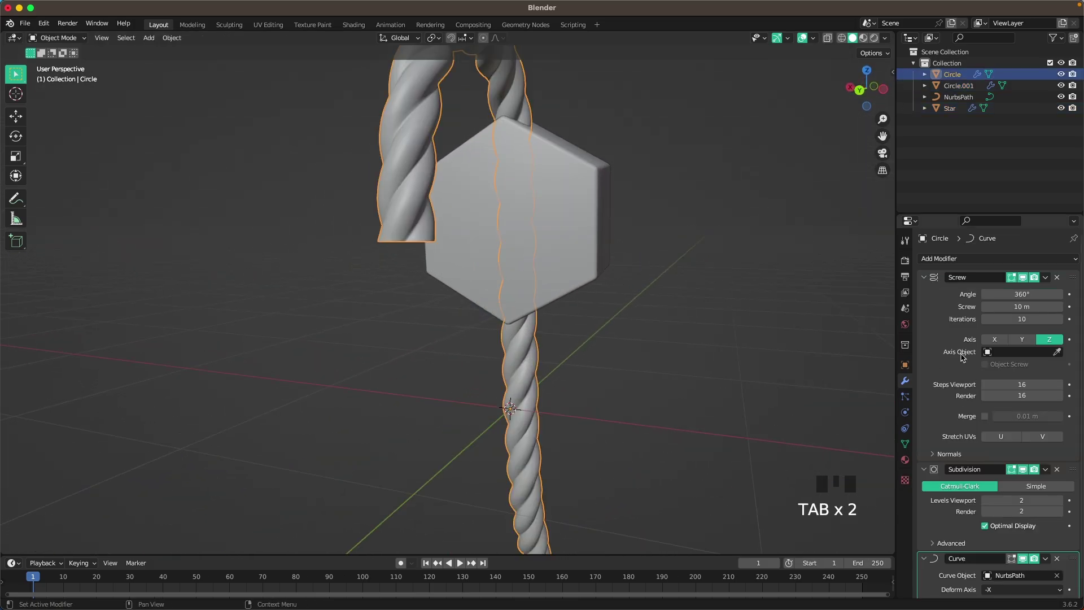
pyautogui.scroll(-4, 635, 398)
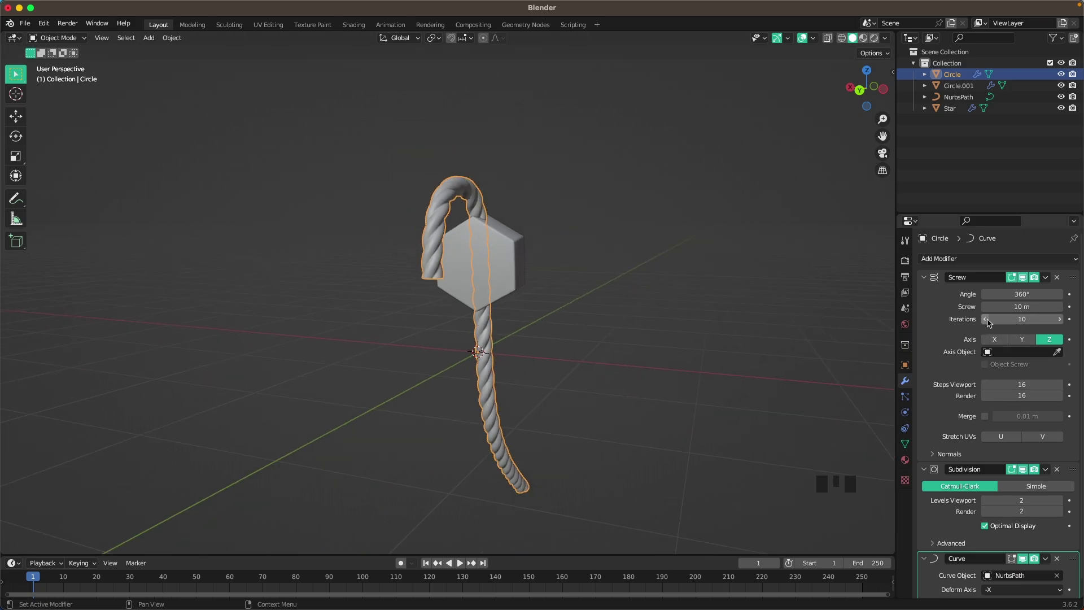
pyautogui.click(987, 320)
pyautogui.click(987, 320)
pyautogui.moveTo(687, 344); pyautogui.dragTo(644, 358, button='middle')
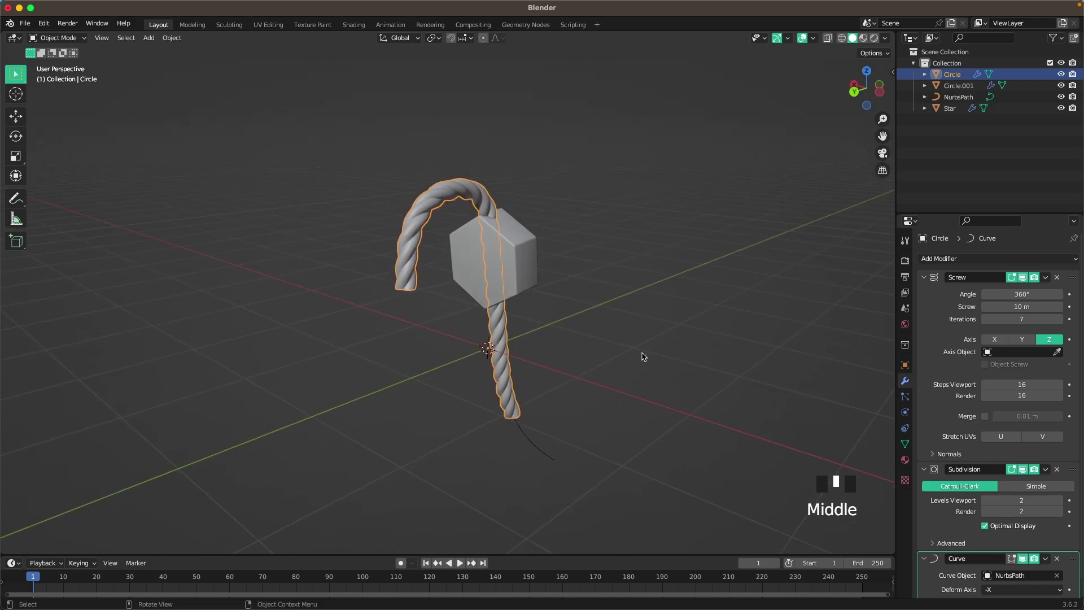
pyautogui.scroll(1, 427, 311)
# Step: Apply the rope's Screw and Curve modifiers, and collapse the remaining Subdivision modifier
pyautogui.press('super')
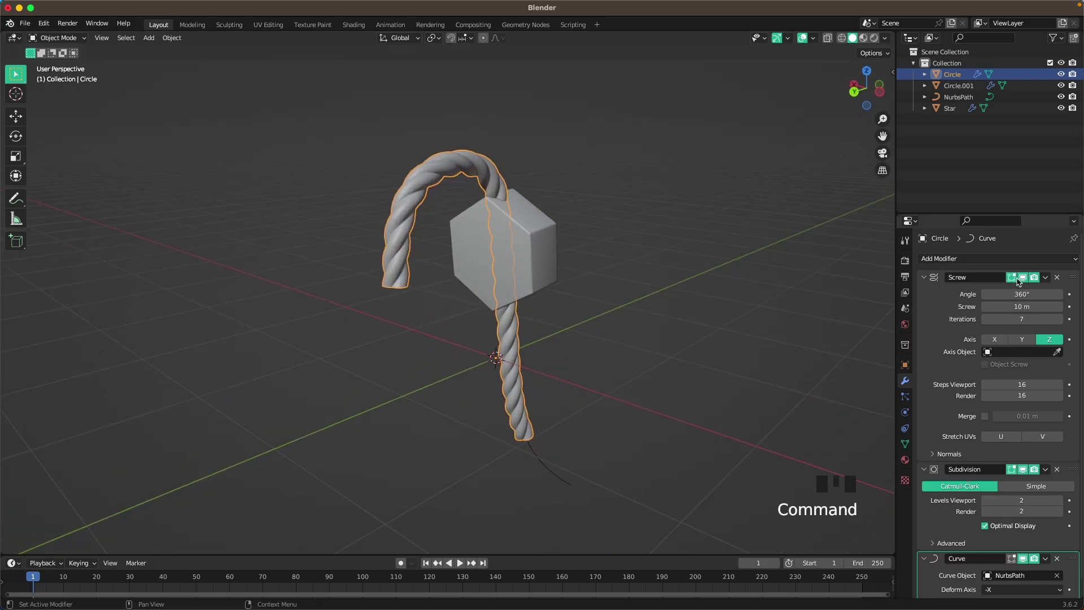
pyautogui.click(1044, 279)
pyautogui.click(1036, 292)
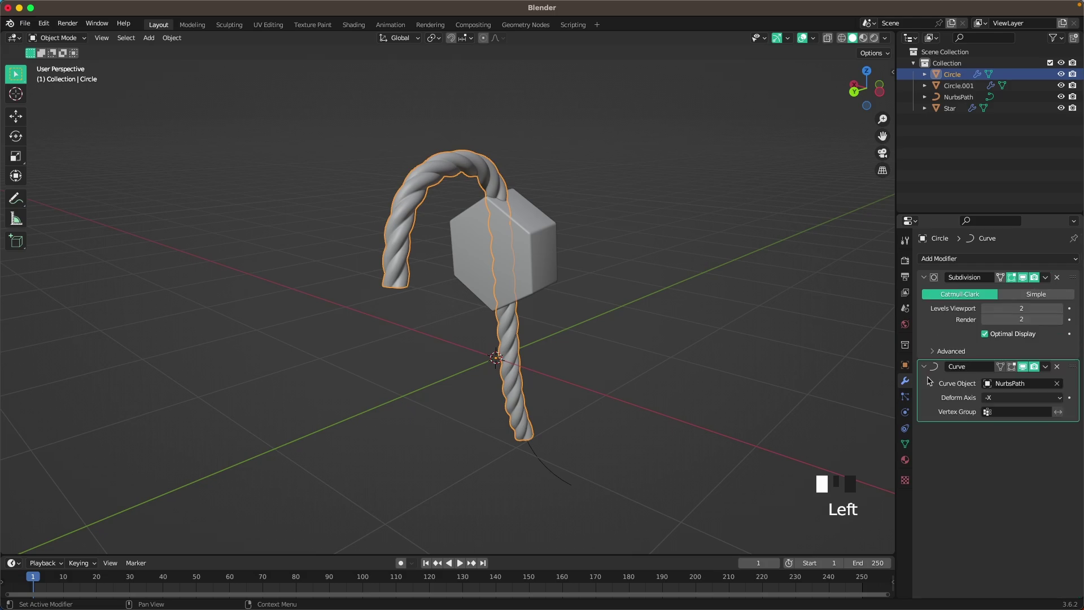
pyautogui.press('super+a')
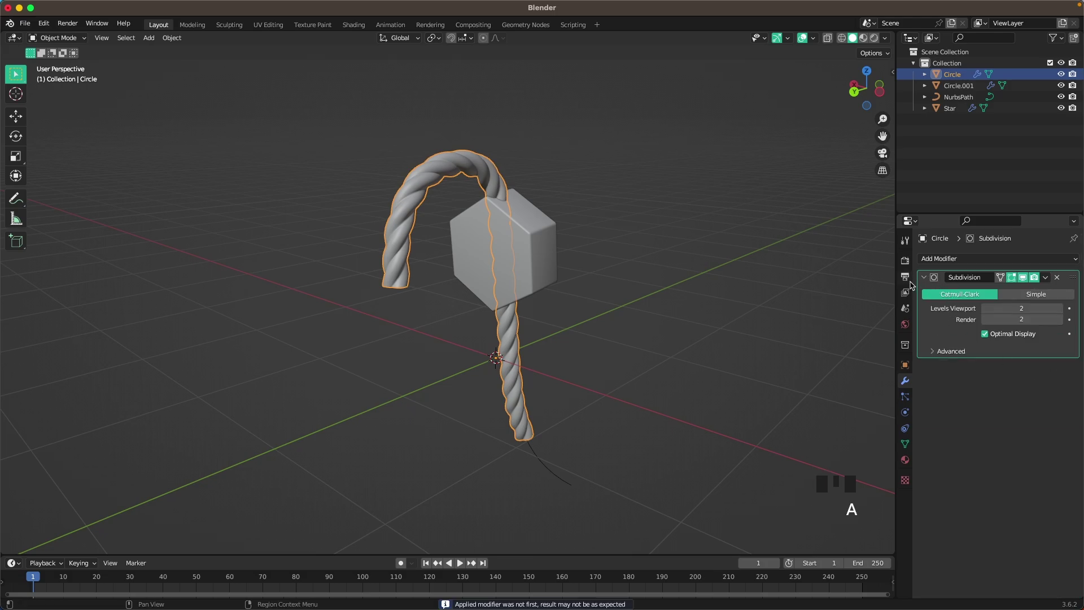
pyautogui.click(924, 277)
# Step: Select the edge loop at the open end of the rope's hook and snap the 3D cursor to it, returning to Object Mode
pyautogui.click(326, 300)
pyautogui.press('Tab')
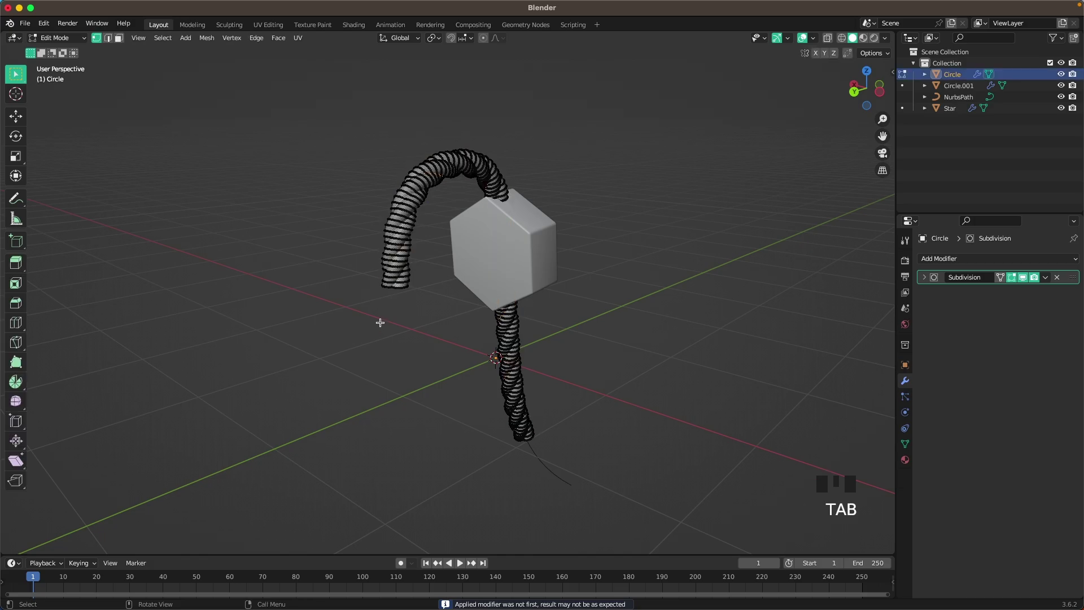
pyautogui.keyDown('shift'); pyautogui.moveTo(380, 322); pyautogui.dragTo(392, 377, button='middle'); pyautogui.keyUp('shift')
pyautogui.scroll(4, 434, 372)
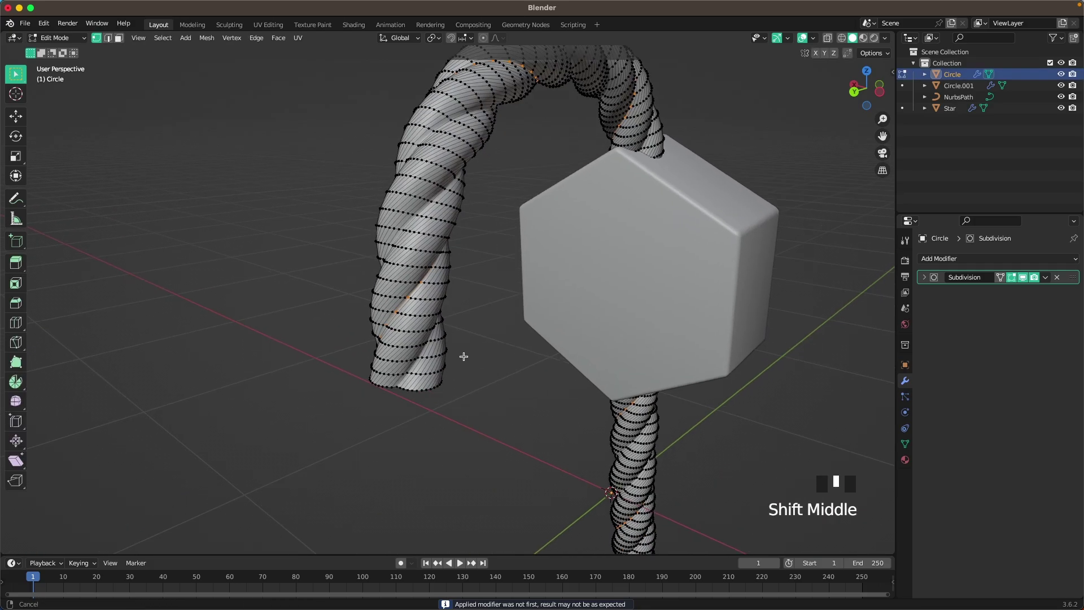
pyautogui.scroll(1, 391, 378)
pyautogui.press('2')
pyautogui.keyDown('shift'); pyautogui.moveTo(448, 399); pyautogui.dragTo(492, 394, button='middle'); pyautogui.keyUp('shift')
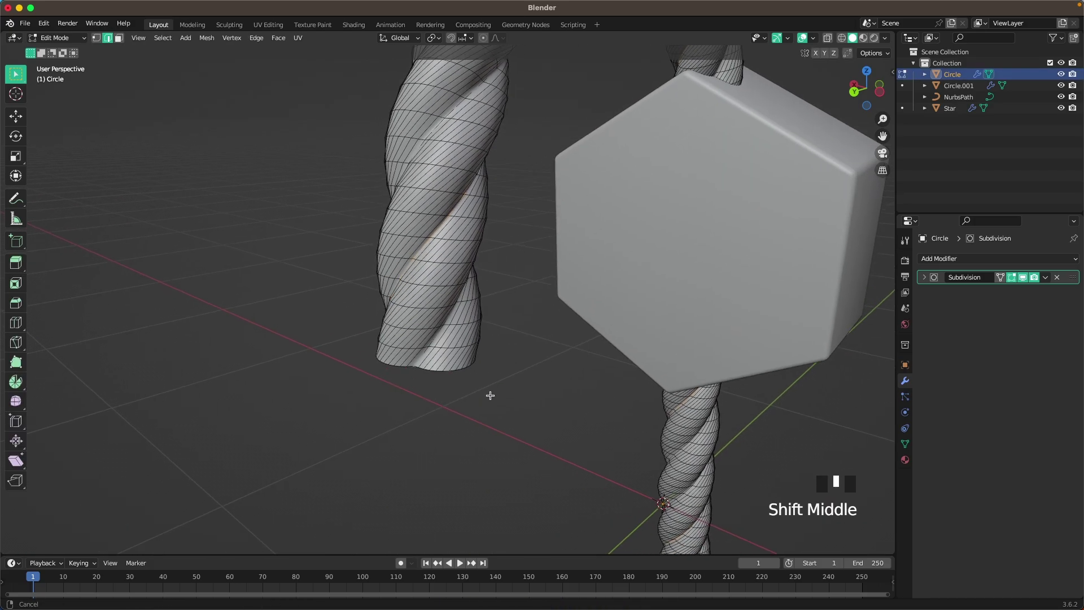
pyautogui.scroll(3, 491, 395)
pyautogui.keyDown('shift'); pyautogui.moveTo(429, 479); pyautogui.dragTo(442, 340, button='middle'); pyautogui.keyUp('shift')
pyautogui.scroll(1, 442, 340)
pyautogui.click(433, 295)
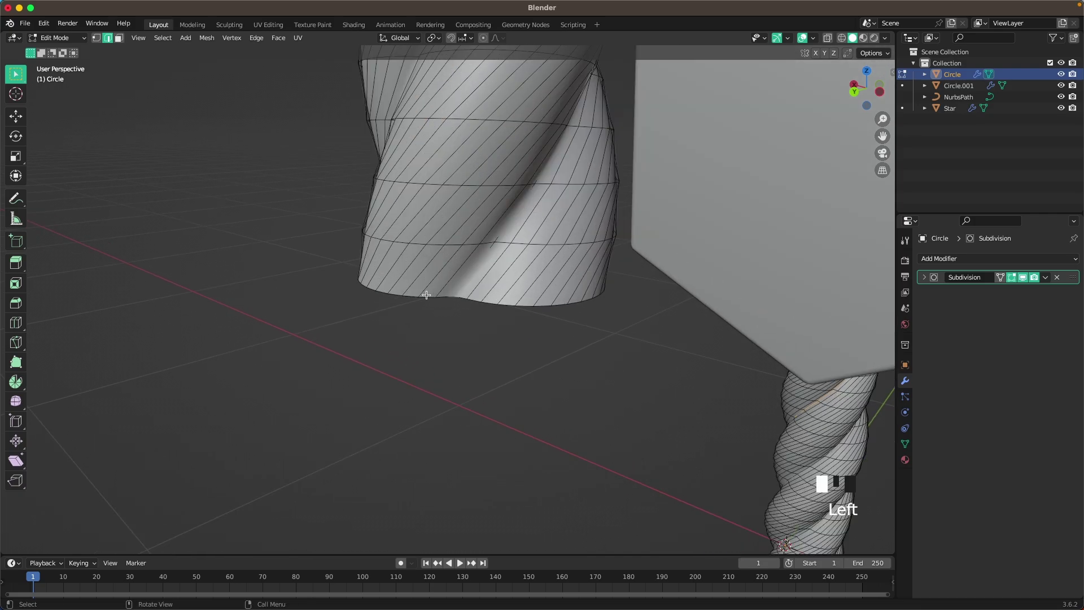
pyautogui.doubleClick(433, 295)
pyautogui.scroll(-1, 469, 322)
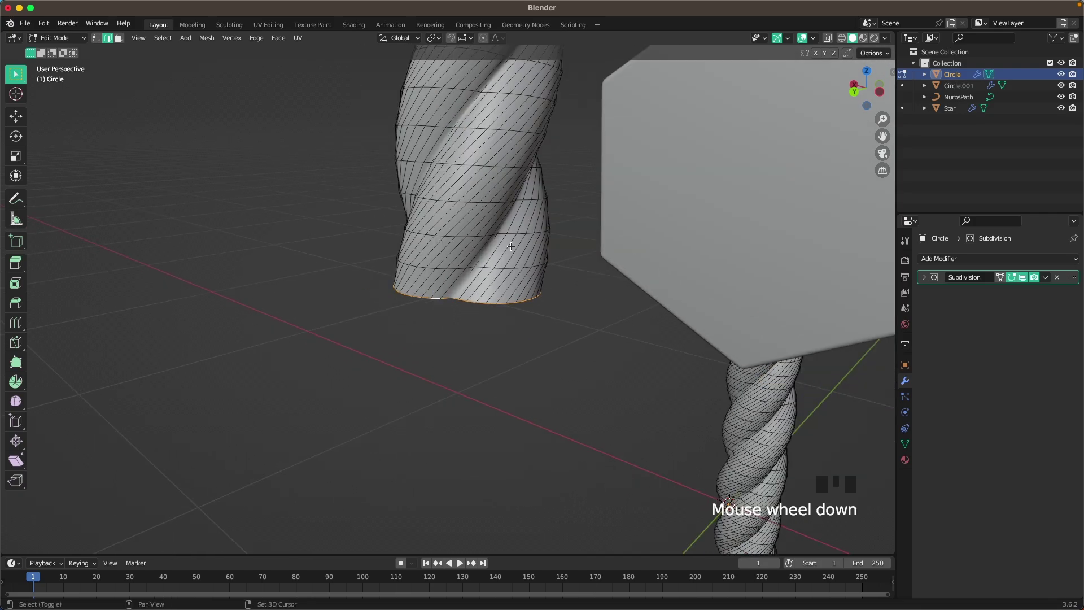
pyautogui.hotkey('shift', 's')
pyautogui.click(516, 312)
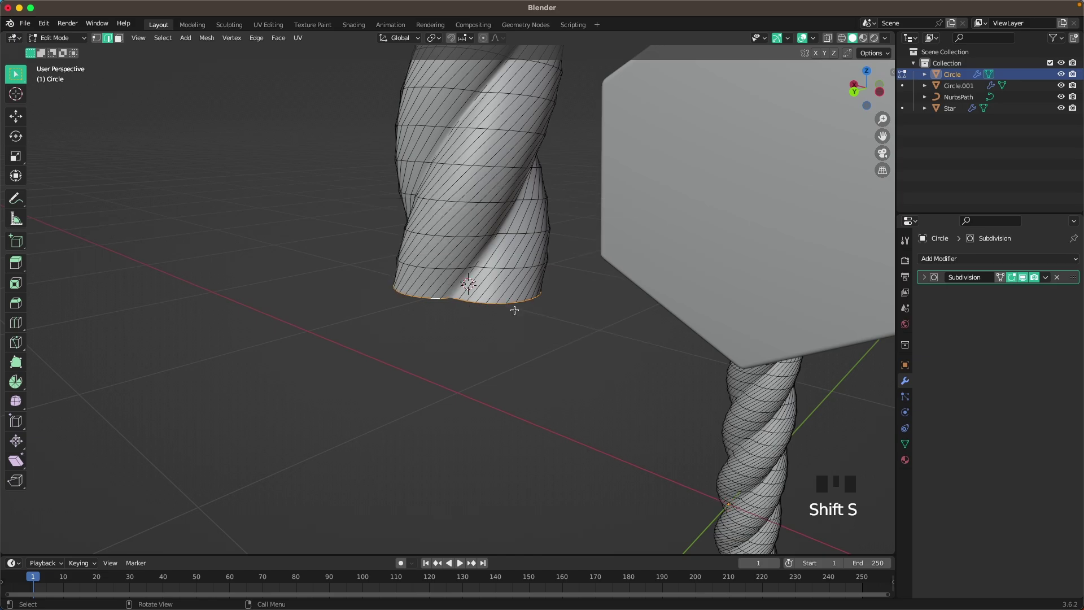
pyautogui.scroll(-3, 507, 310)
pyautogui.press('Tab')
# Step: Add a mesh circle with 32 vertices at the 3D cursor on the rope's hook end and enter Edit Mode on it
pyautogui.moveTo(455, 309); pyautogui.dragTo(547, 316, button='middle')
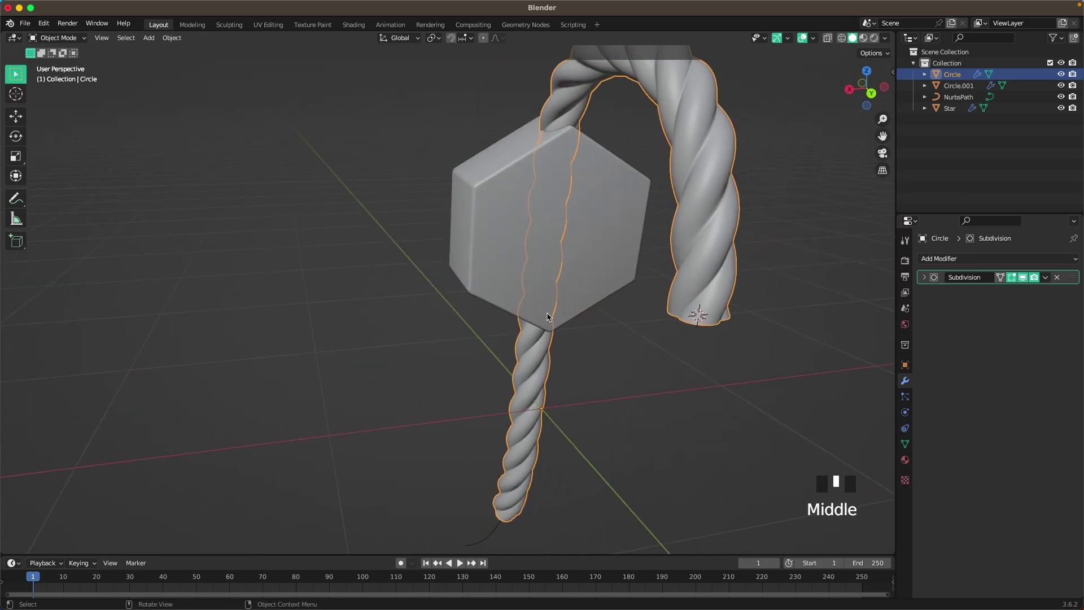
pyautogui.keyDown('shift'); pyautogui.moveTo(694, 380); pyautogui.dragTo(395, 285, button='middle'); pyautogui.keyUp('shift')
pyautogui.hotkey('shift', 'a')
pyautogui.moveTo(394, 286)
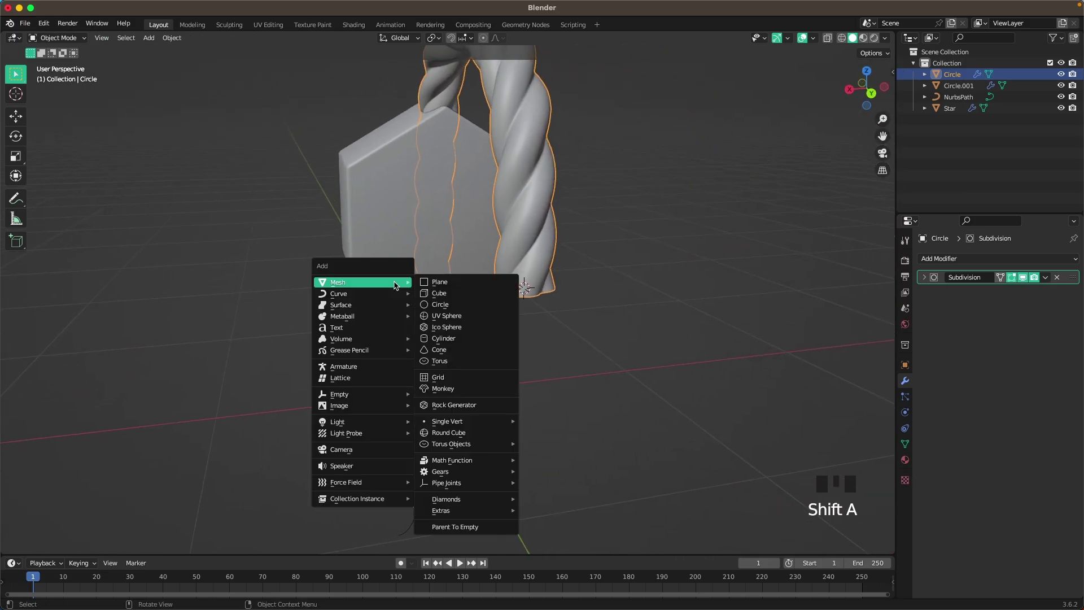
pyautogui.click(440, 305)
pyautogui.click(146, 422)
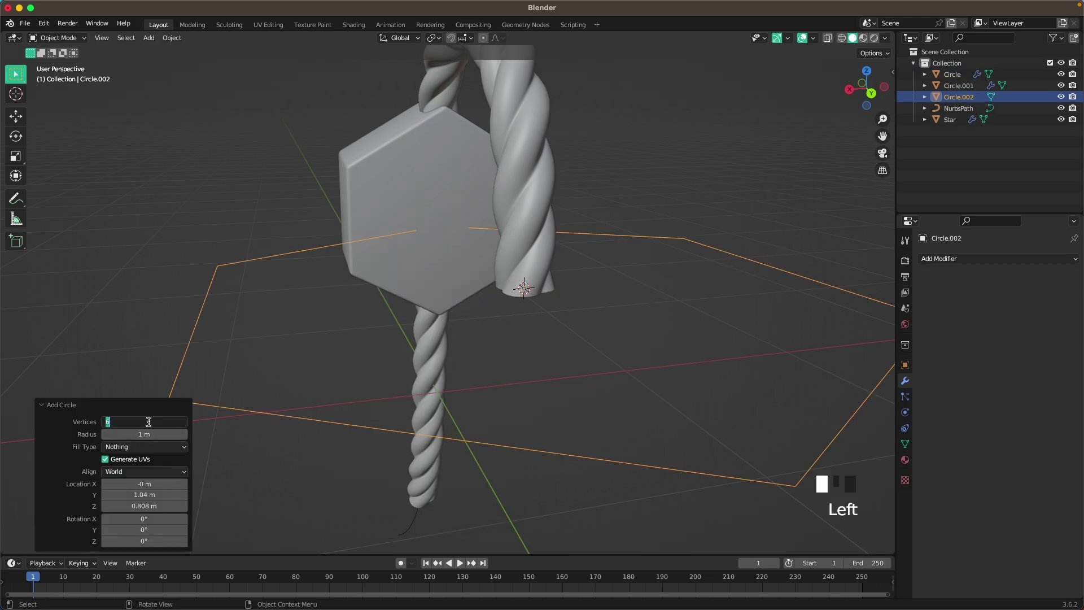
pyautogui.write('32')
pyautogui.press('Tab')
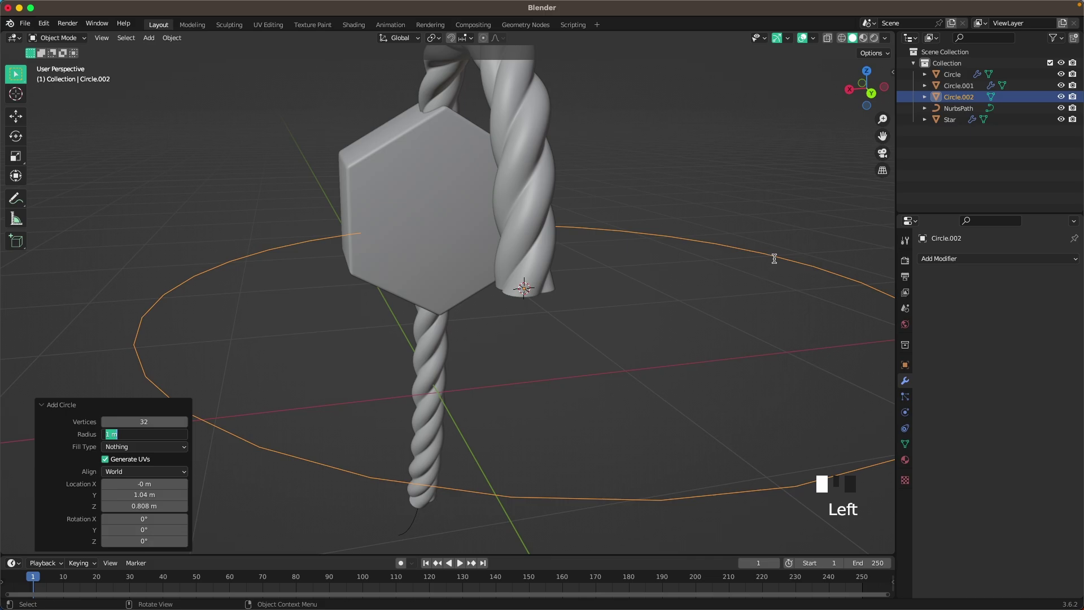
pyautogui.press('Tab')
pyautogui.press('Return')
pyautogui.press('Tab')
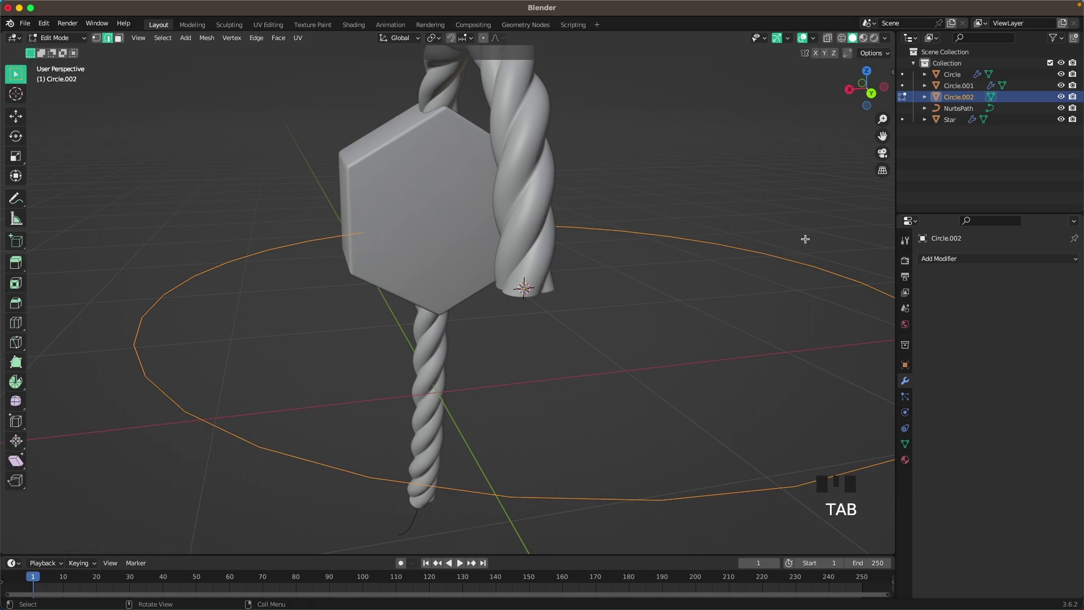
# Step: Scale the new circle to about 0.134 around the rope's hook end and raise it about 0.027 m along Z
pyautogui.press('s')
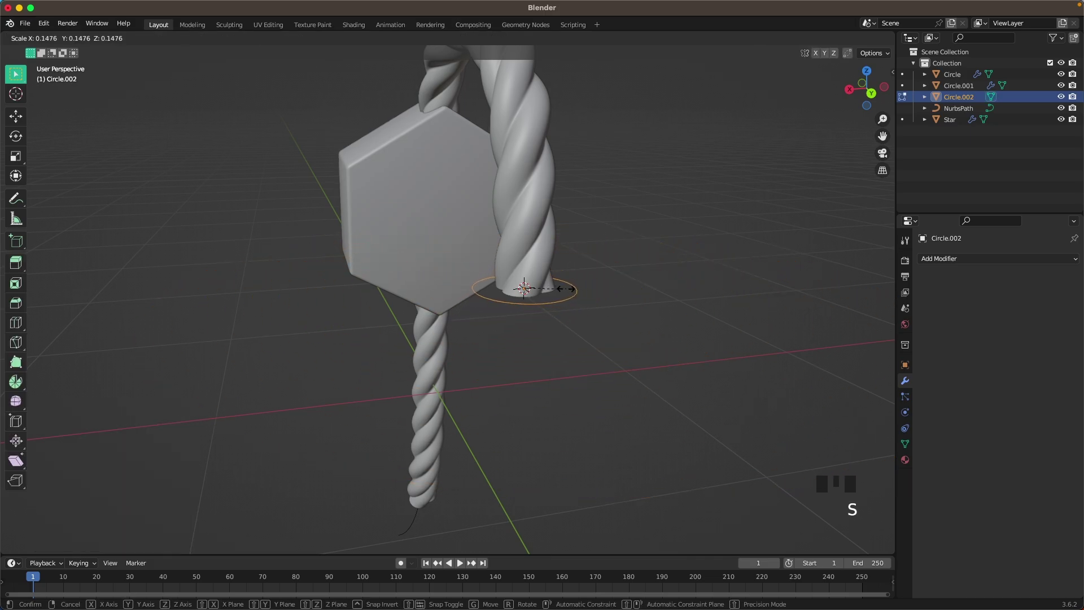
pyautogui.click(563, 288)
pyautogui.press('g')
pyautogui.press('z')
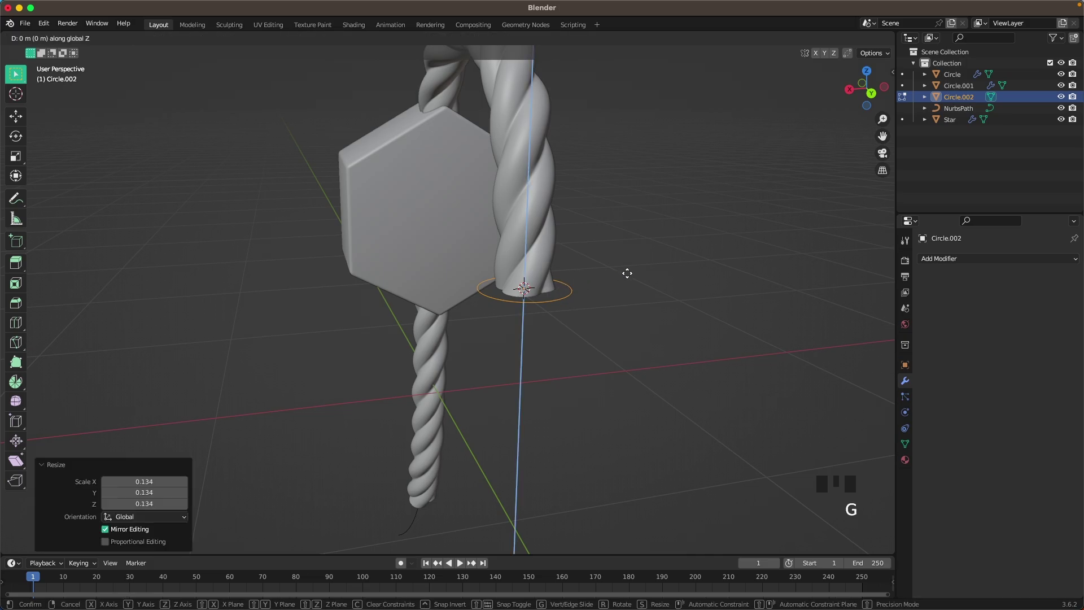
pyautogui.click(626, 264)
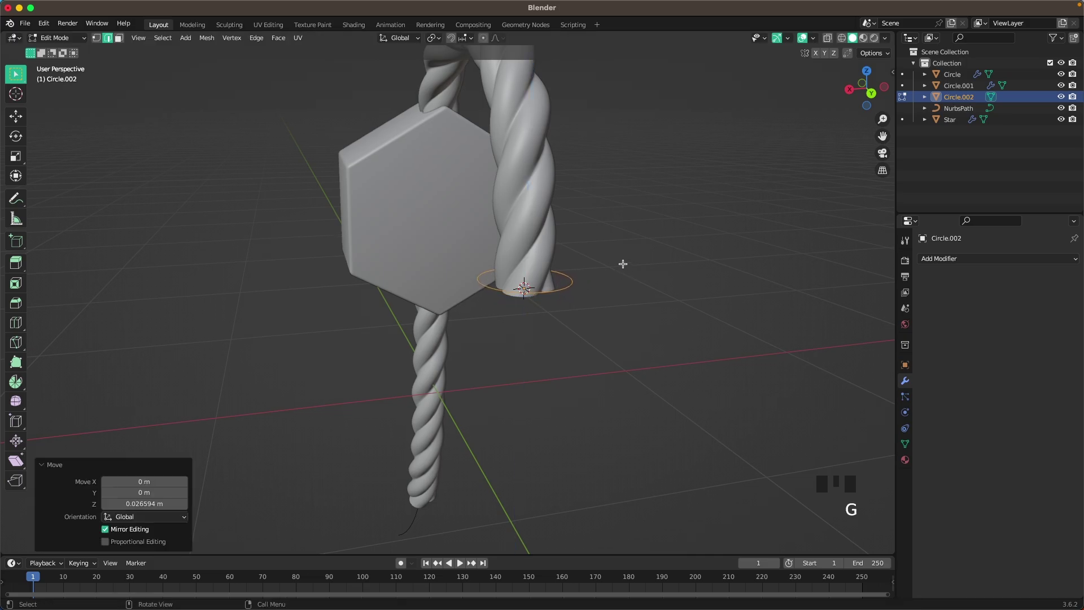
# Step: Fill the circle and extrude it downward into a short collar, lowering its bottom face a further 0.023 m or so
pyautogui.scroll(2, 623, 265)
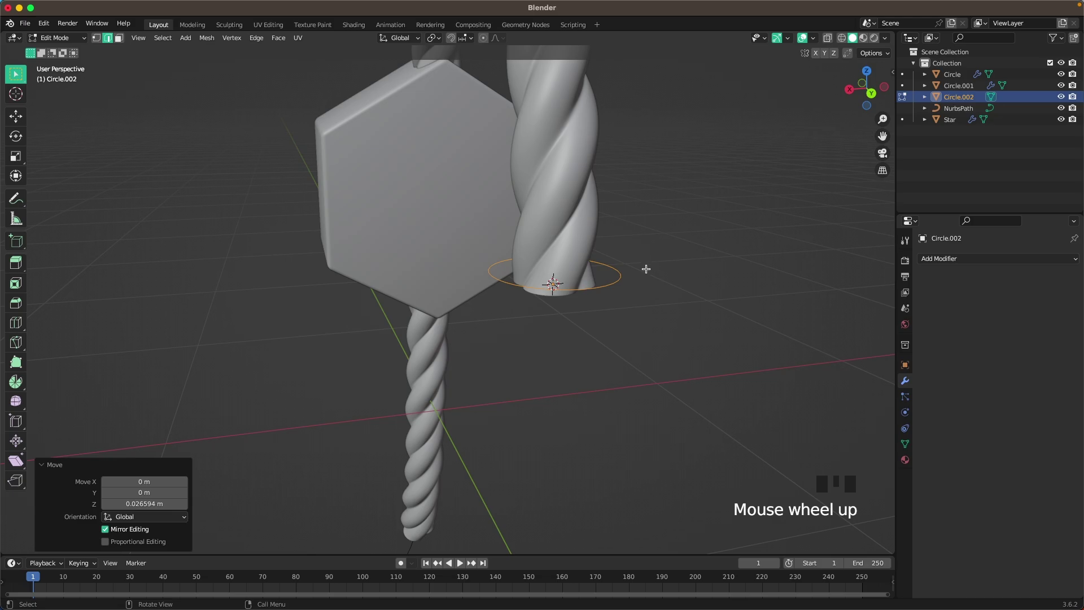
pyautogui.press('f')
pyautogui.press('e')
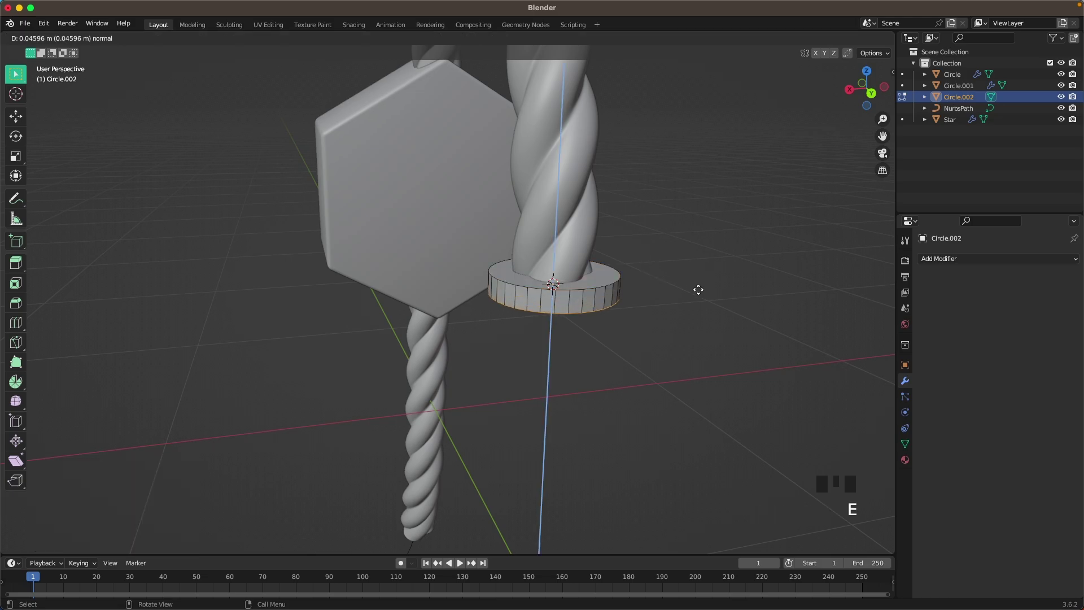
pyautogui.click(699, 301)
pyautogui.moveTo(699, 305); pyautogui.dragTo(708, 232, button='middle')
pyautogui.press('g')
pyautogui.click(709, 240)
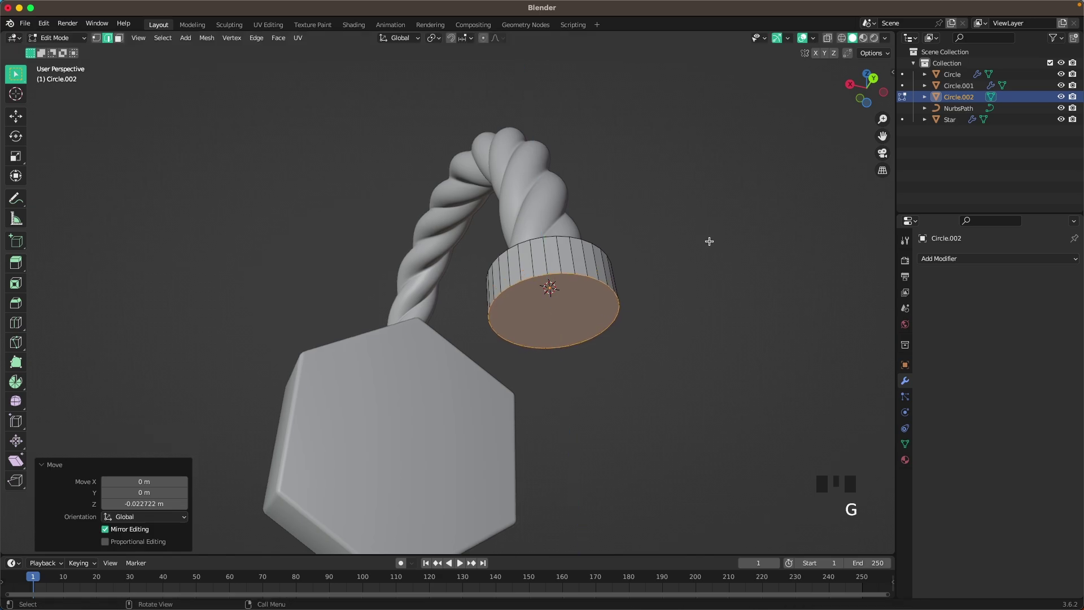
# Step: Inset the collar's bottom face by about 0.035 m and extrude the inner face downward about 0.69 m
pyautogui.press('i')
pyautogui.click(693, 240)
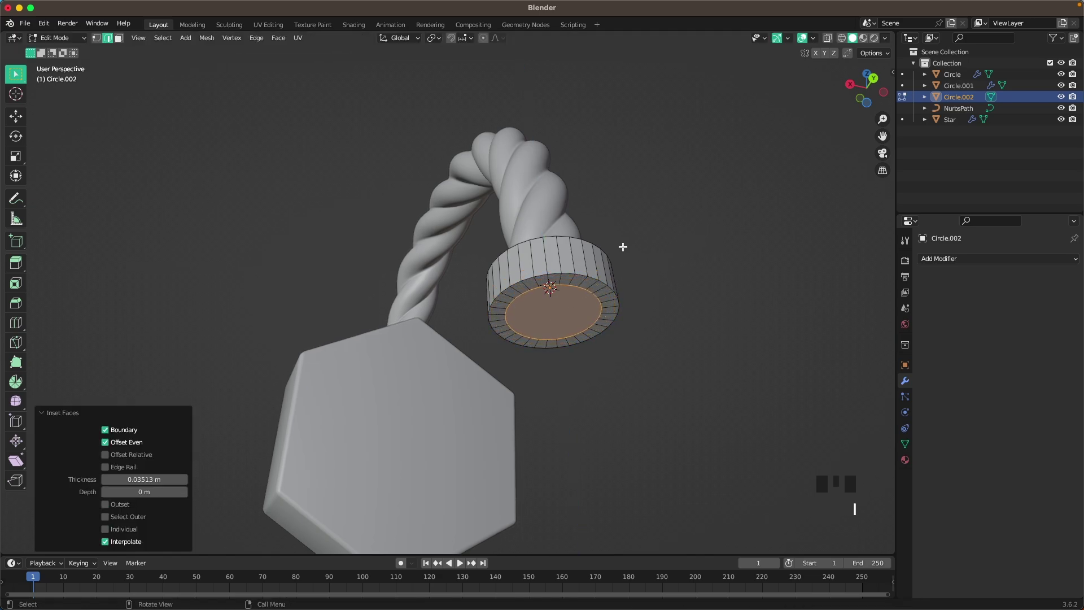
pyautogui.moveTo(624, 244); pyautogui.dragTo(440, 337, button='middle')
pyautogui.scroll(2, 547, 293)
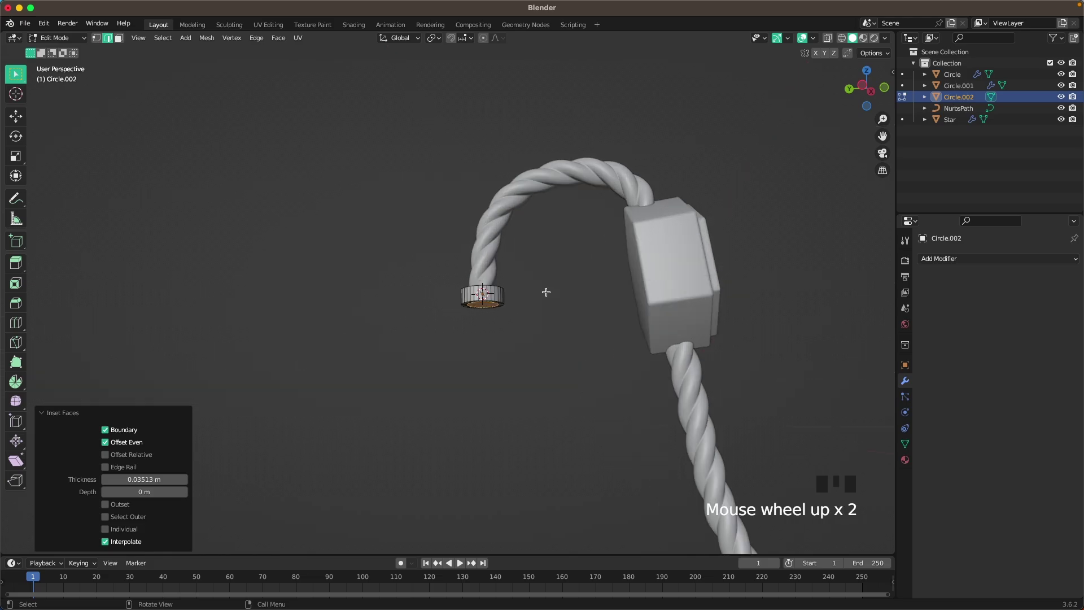
pyautogui.press('e')
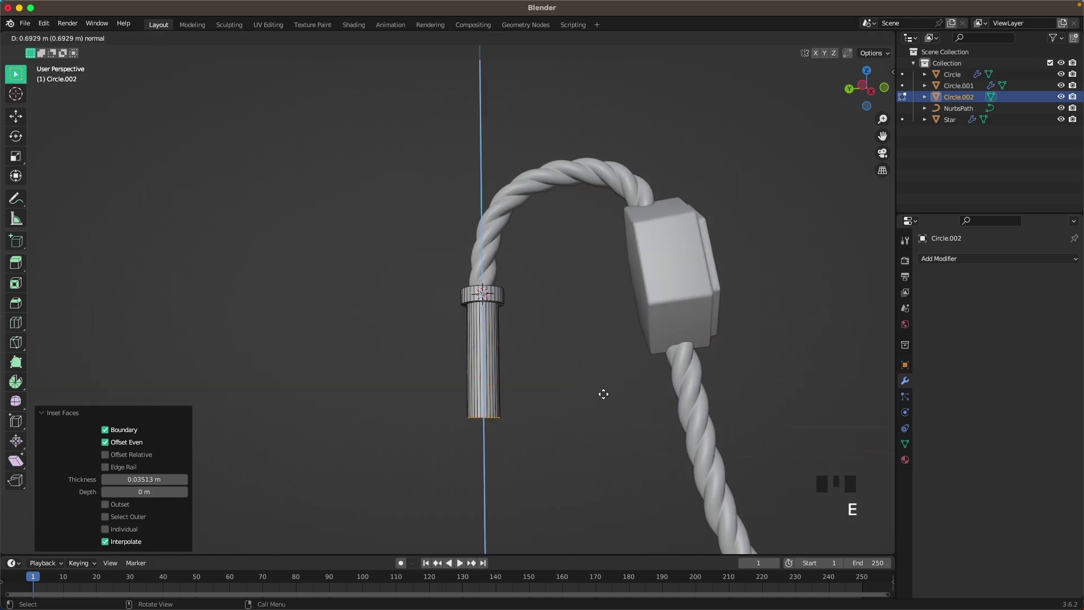
pyautogui.click(590, 394)
# Step: Flare the extruded body's bottom face to about 1.86 scale and round its edge with a 5-segment bevel about 0.154 m wide
pyautogui.press('s')
pyautogui.click(680, 382)
pyautogui.scroll(2, 524, 395)
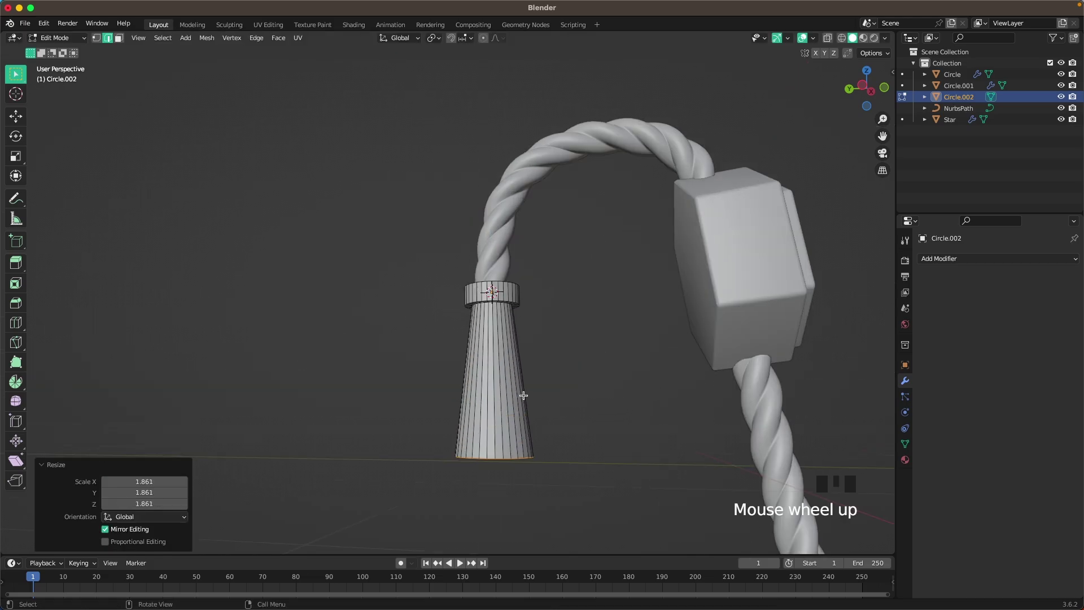
pyautogui.scroll(1, 524, 395)
pyautogui.hotkey('ctrl', 'b')
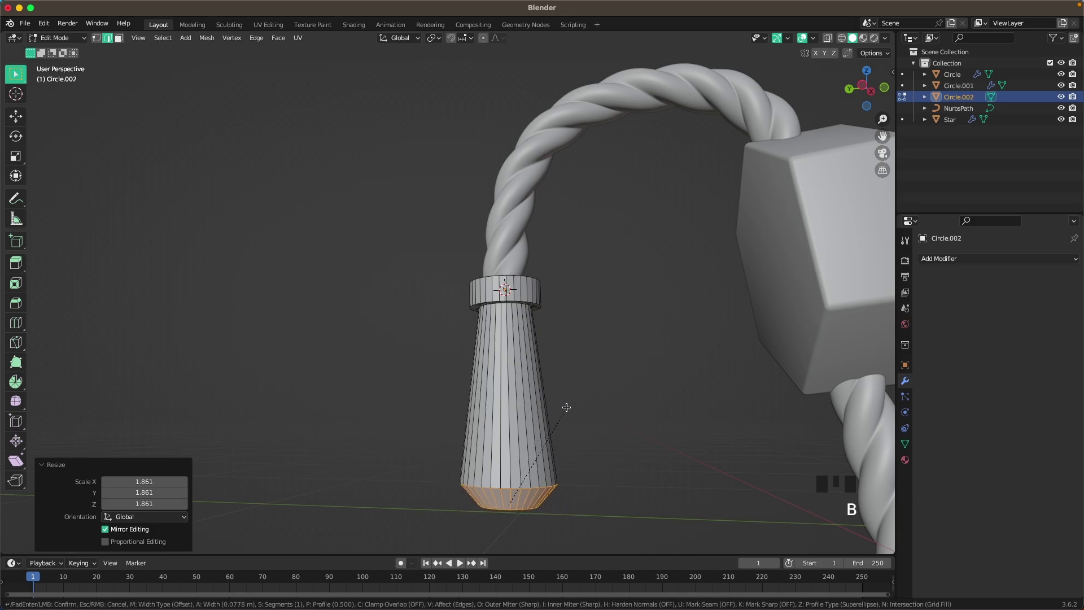
pyautogui.scroll(1, 567, 407)
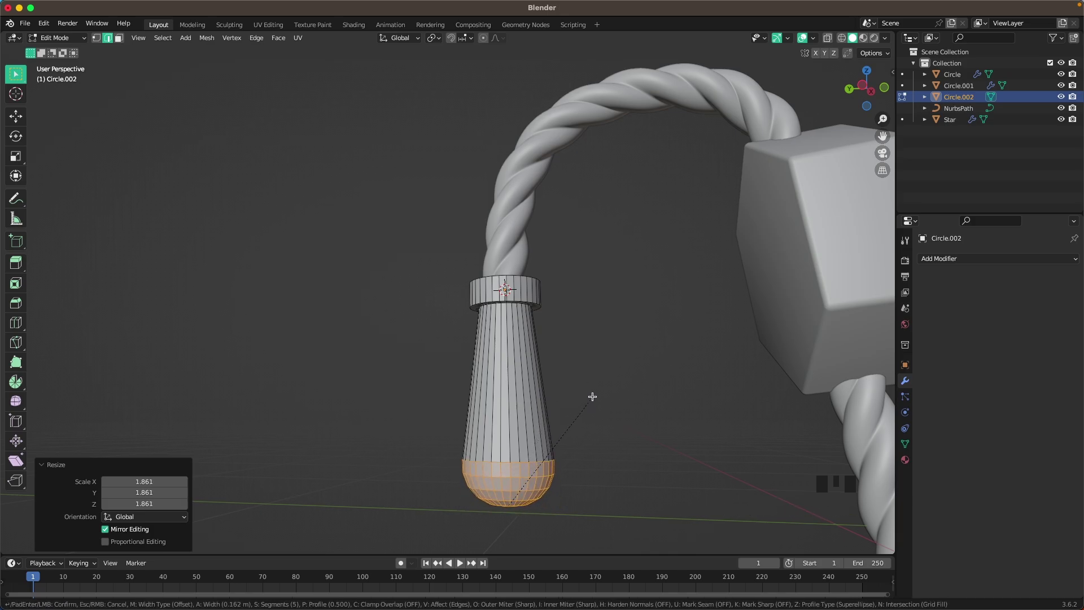
pyautogui.click(588, 398)
# Step: Bevel the collar's upper and lower outer edge loops with 5 segments, about 0.01 m wide
pyautogui.scroll(-3, 512, 260)
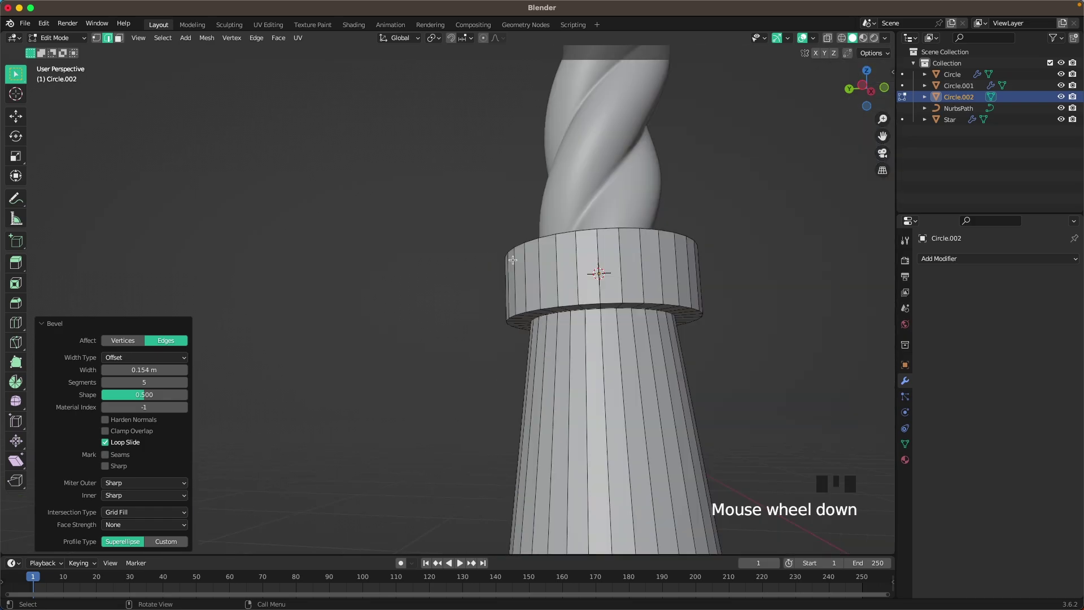
pyautogui.keyDown('shift'); pyautogui.moveTo(635, 232); pyautogui.dragTo(529, 276, button='middle'); pyautogui.keyUp('shift')
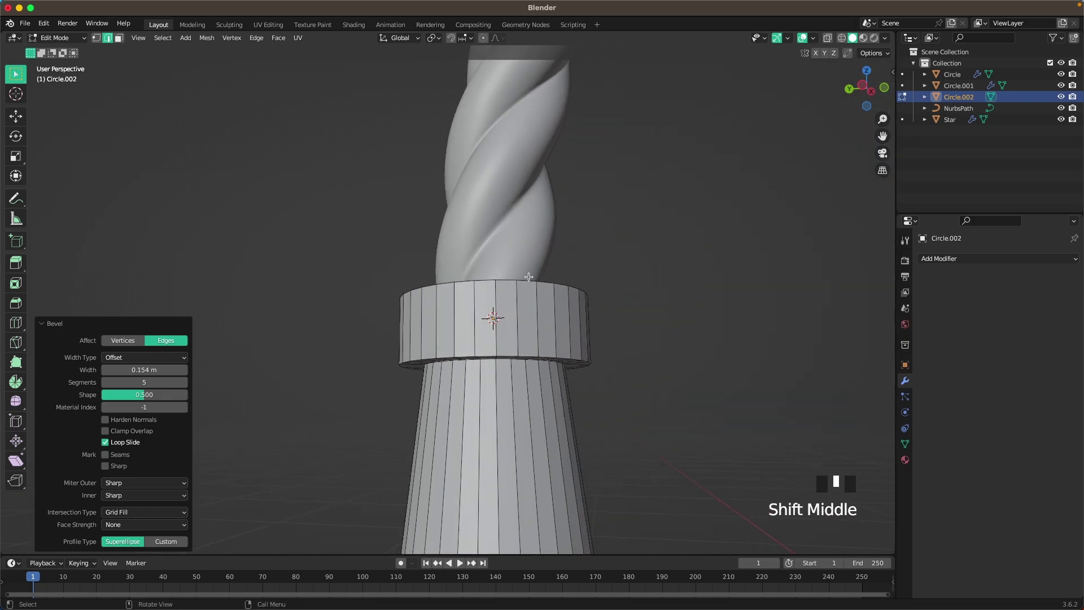
pyautogui.click(463, 282)
pyautogui.doubleClick(464, 282)
pyautogui.keyDown('shift'); pyautogui.click(466, 355); pyautogui.keyUp('shift')
pyautogui.keyDown('shift'); pyautogui.doubleClick(467, 355); pyautogui.keyUp('shift')
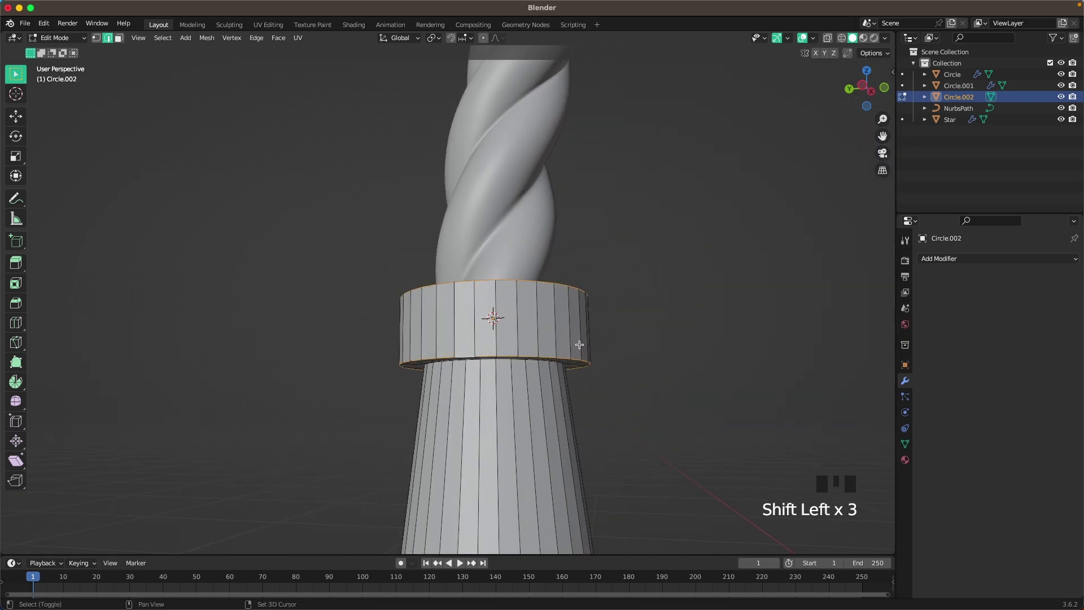
pyautogui.scroll(2, 508, 345)
pyautogui.hotkey('ctrl', 'b')
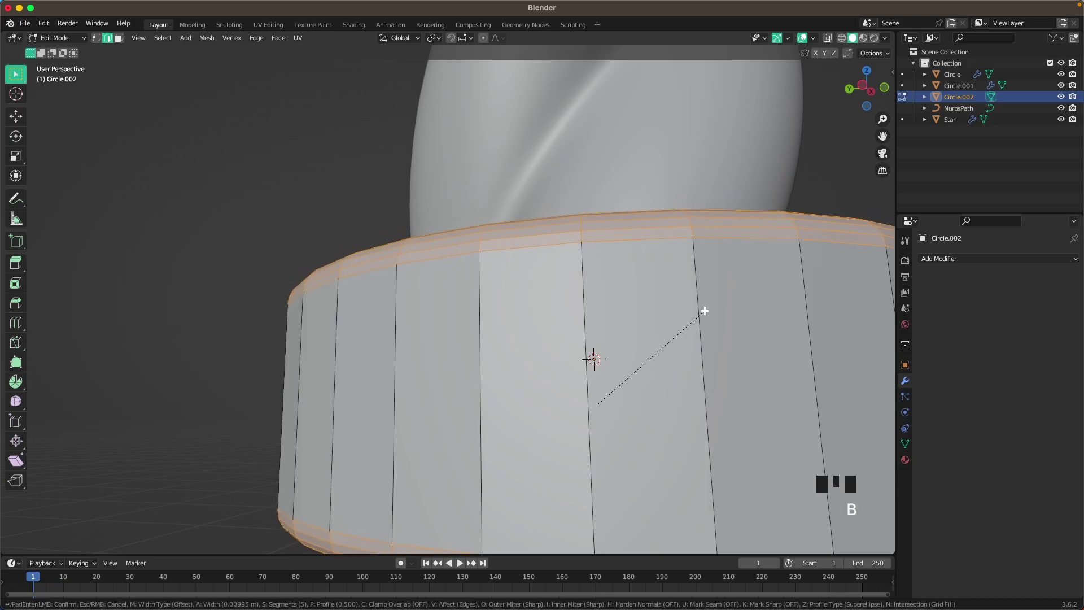
pyautogui.click(700, 313)
# Step: Return to Object Mode, shade the end piece auto smooth at 30°, and add a level 2 Subdivision modifier
pyautogui.scroll(-6, 652, 338)
pyautogui.press('Tab')
pyautogui.scroll(2, 527, 361)
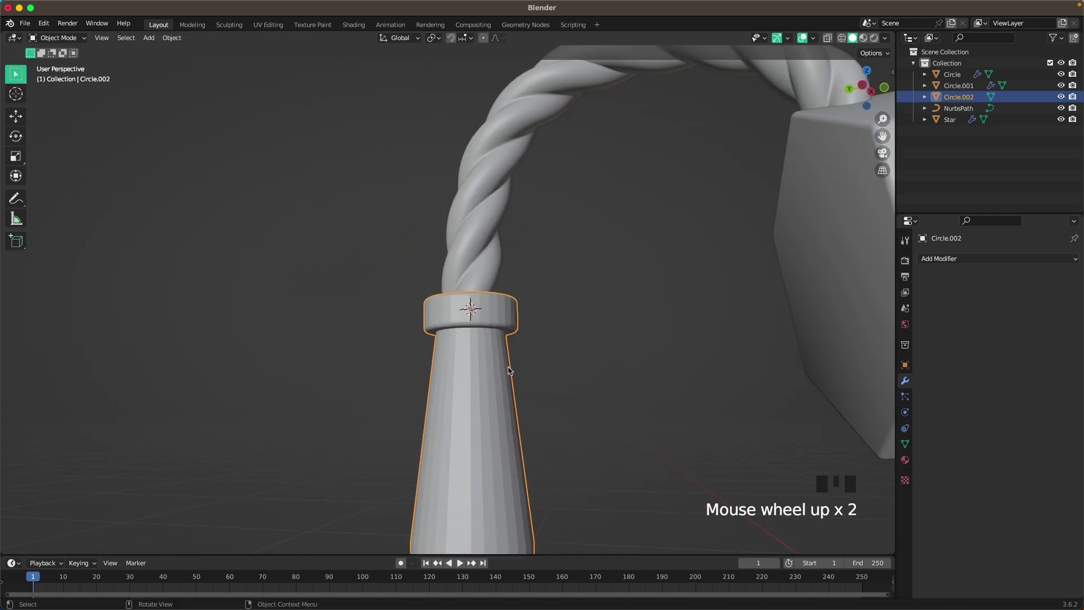
pyautogui.rightClick(504, 371)
pyautogui.click(517, 367)
pyautogui.scroll(-2, 587, 343)
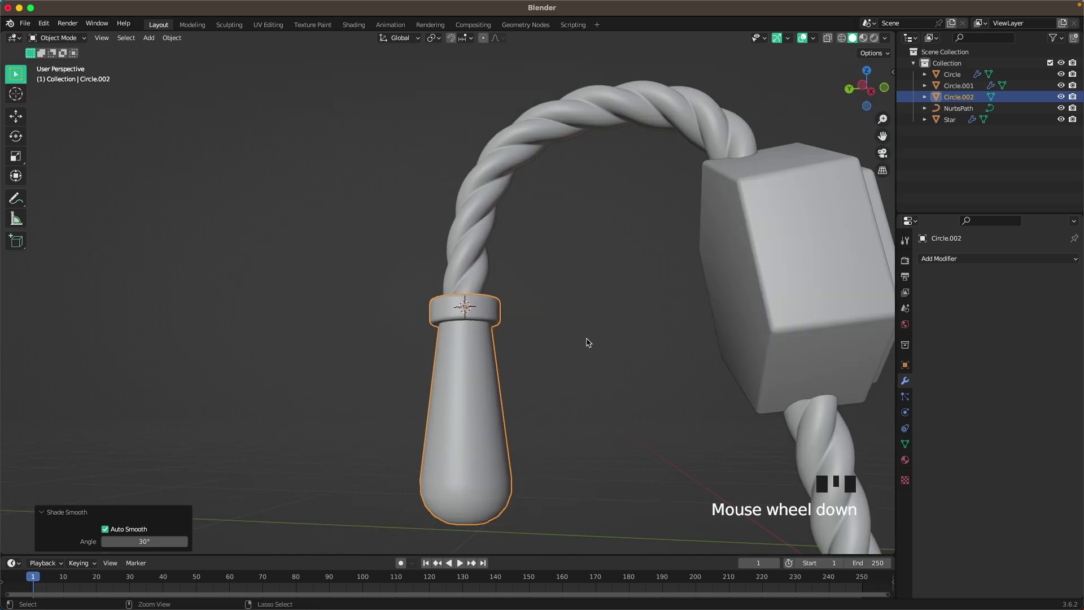
pyautogui.hotkey('ctrl', '2')
# Step: Add a loop cut around the end piece's body, slide it up close beneath the collar, and return to Object Mode
pyautogui.scroll(2, 466, 368)
pyautogui.press('Tab')
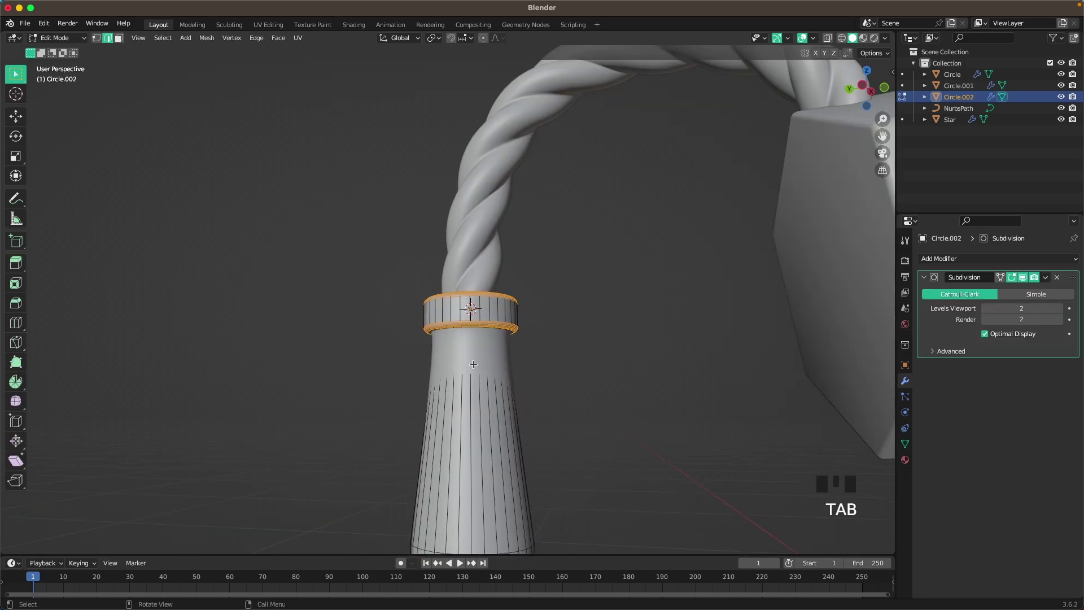
pyautogui.hotkey('ctrl', 'r')
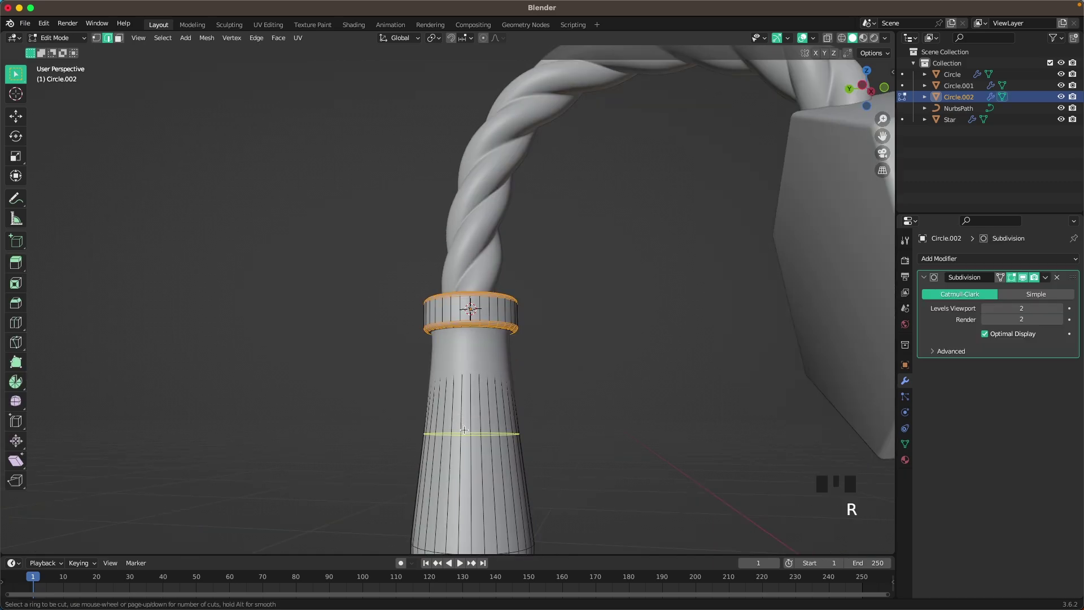
pyautogui.click(464, 430)
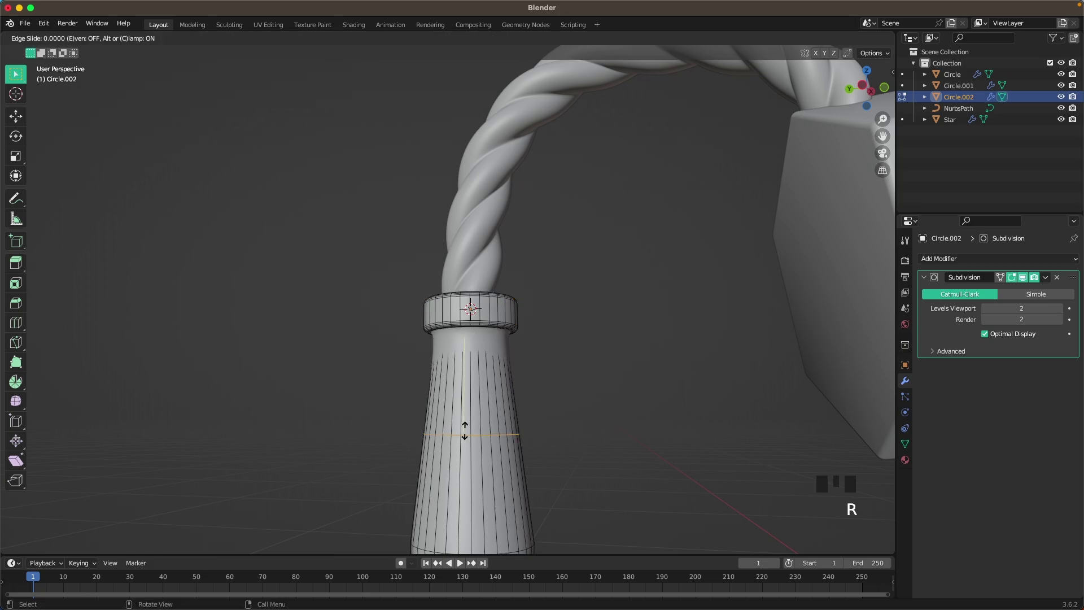
pyautogui.click(494, 322)
pyautogui.press('Tab')
pyautogui.scroll(-3, 545, 329)
pyautogui.moveTo(544, 329); pyautogui.dragTo(497, 367, button='middle')
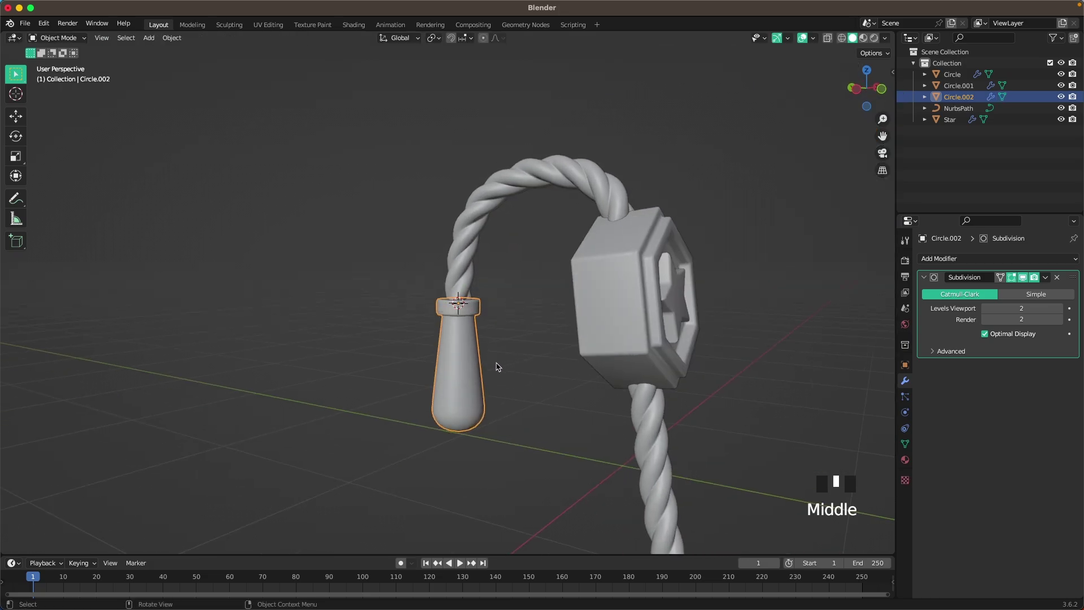
# Step: In the right orthographic view, enlarge the end piece slightly and move it up about 0.16 m onto the rope's hook
pyautogui.press('`')
pyautogui.click(573, 344)
pyautogui.scroll(4, 573, 344)
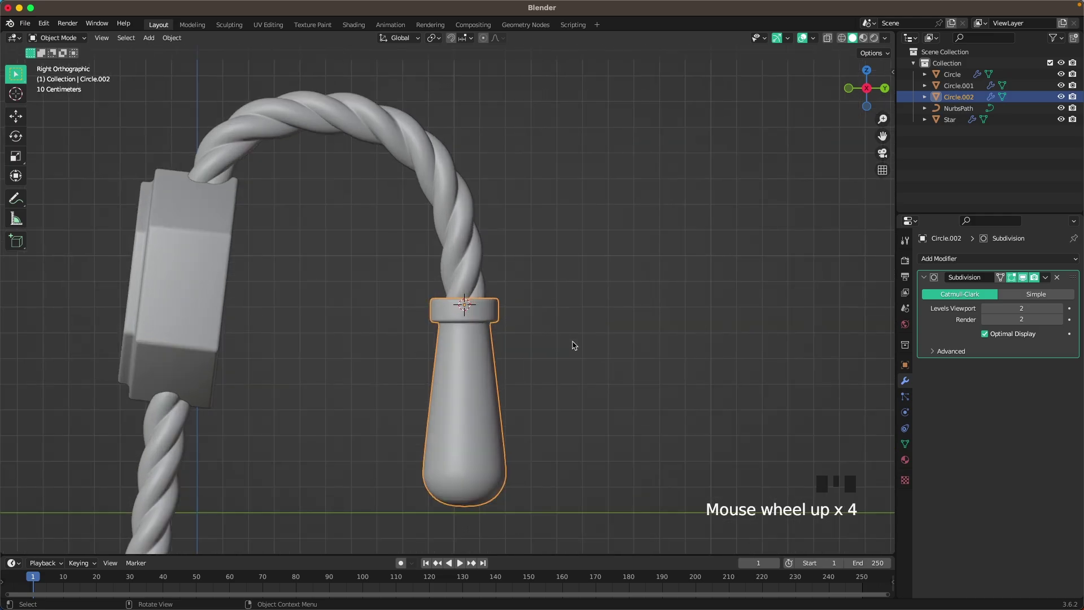
pyautogui.press('s')
pyautogui.rightClick(581, 337)
pyautogui.press('Tab')
pyautogui.press('g')
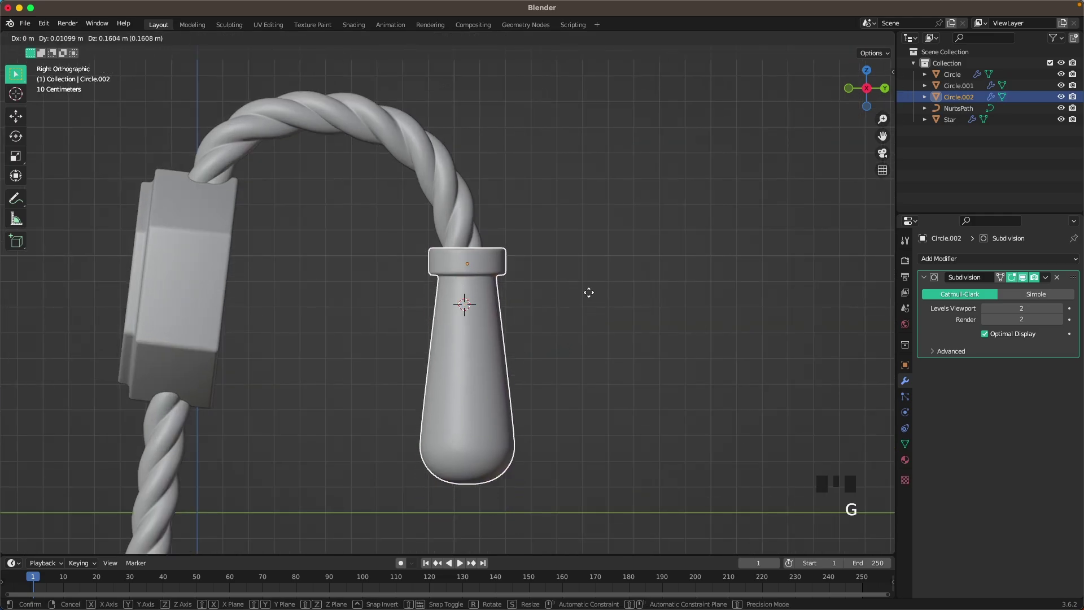
pyautogui.click(589, 294)
# Step: Rotate the end piece by about -8.67° and a further -1.26° to follow the rope's direction, and deselect it
pyautogui.press('r')
pyautogui.click(617, 273)
pyautogui.press('g')
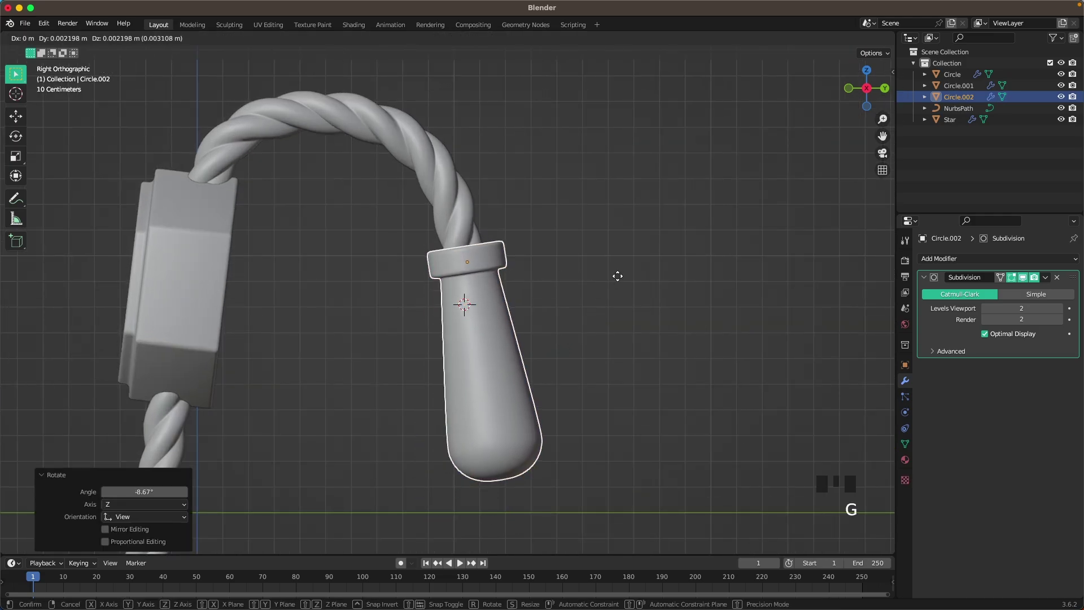
pyautogui.rightClick(619, 279)
pyautogui.press('r')
pyautogui.click(624, 272)
pyautogui.scroll(-5, 581, 290)
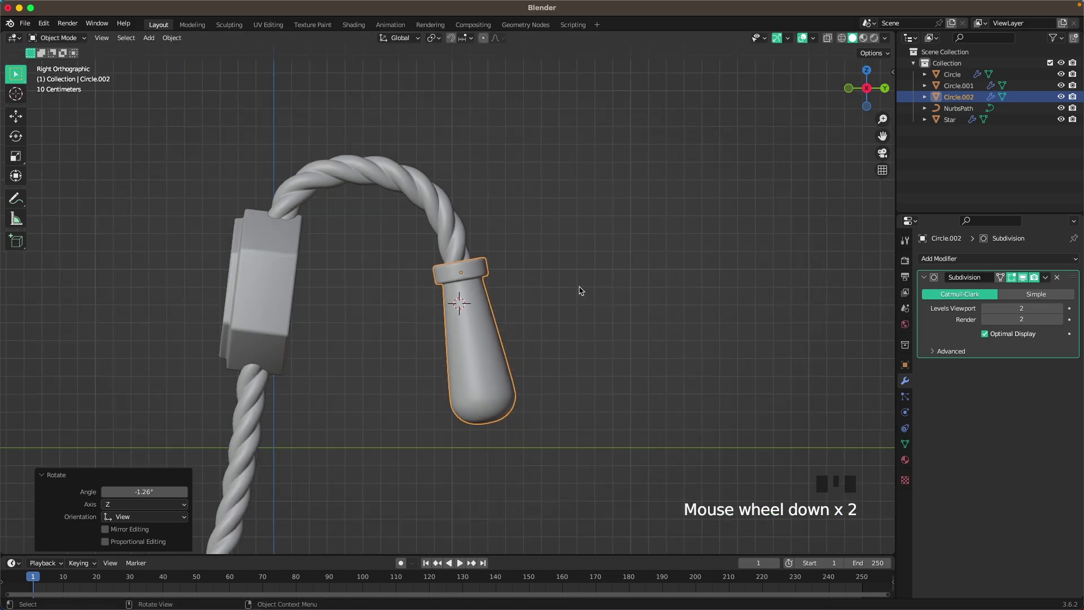
pyautogui.click(531, 298)
# Step: Add a mesh cylinder with 32 vertices, 1 m radius and 2 m depth at the 3D cursor
pyautogui.moveTo(530, 299); pyautogui.dragTo(537, 276, button='middle')
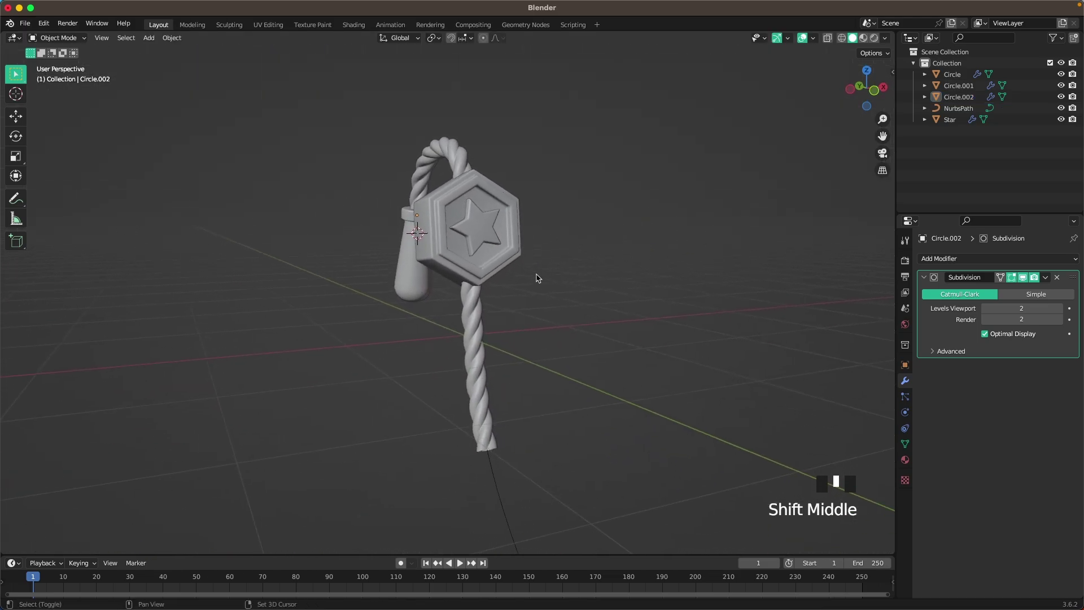
pyautogui.scroll(-1, 492, 354)
pyautogui.keyDown('shift'); pyautogui.moveTo(507, 368); pyautogui.dragTo(554, 361, button='middle'); pyautogui.keyUp('shift')
pyautogui.scroll(3, 553, 360)
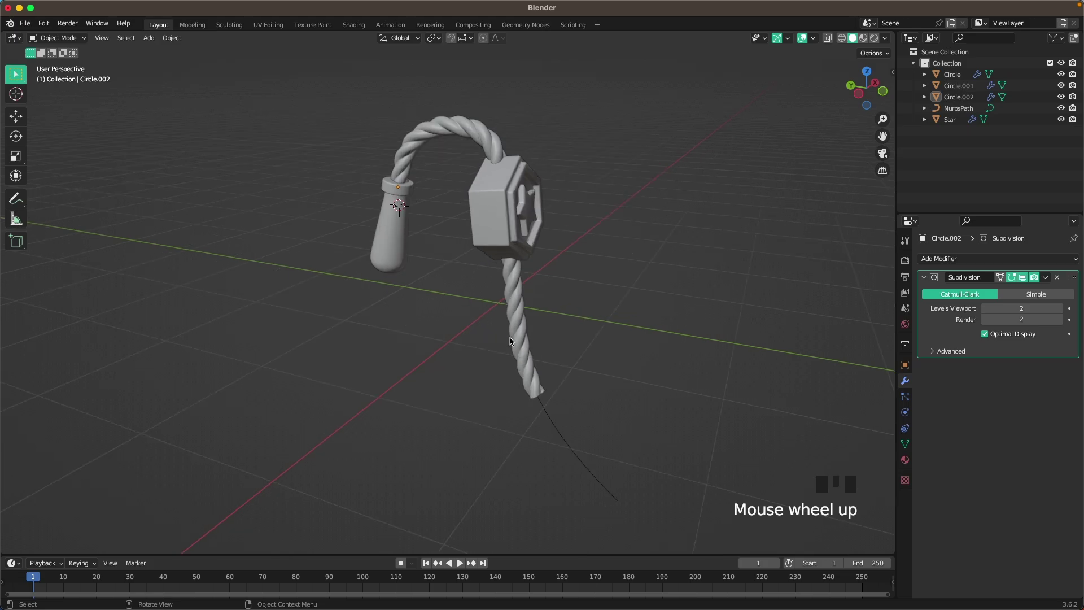
pyautogui.hotkey('shift', 'a')
pyautogui.moveTo(454, 273)
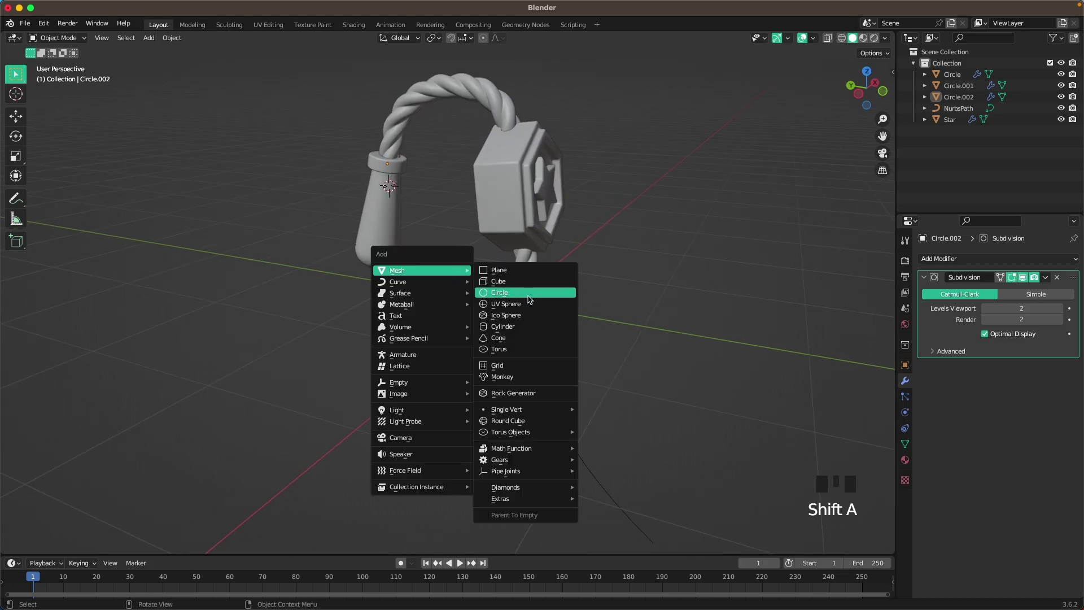
pyautogui.click(520, 326)
pyautogui.scroll(-3, 583, 286)
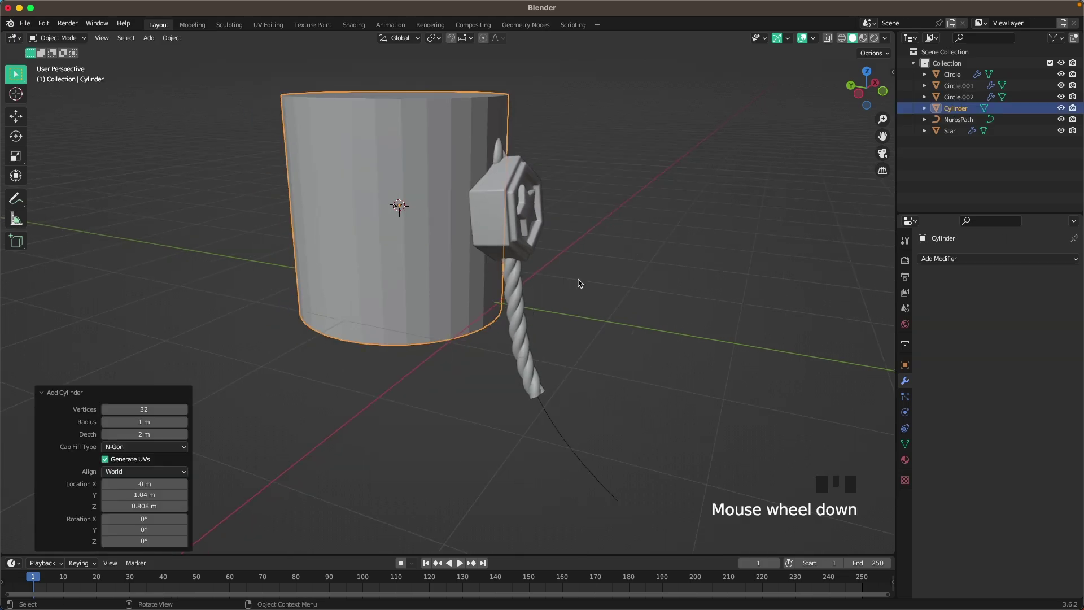
# Step: Shrink the cylinder to about the end piece's width and move it about -0.99 m in X and -1.2 m in Y
pyautogui.moveTo(581, 285); pyautogui.dragTo(561, 160, button='middle')
pyautogui.press('s')
pyautogui.click(434, 212)
pyautogui.press('Tab')
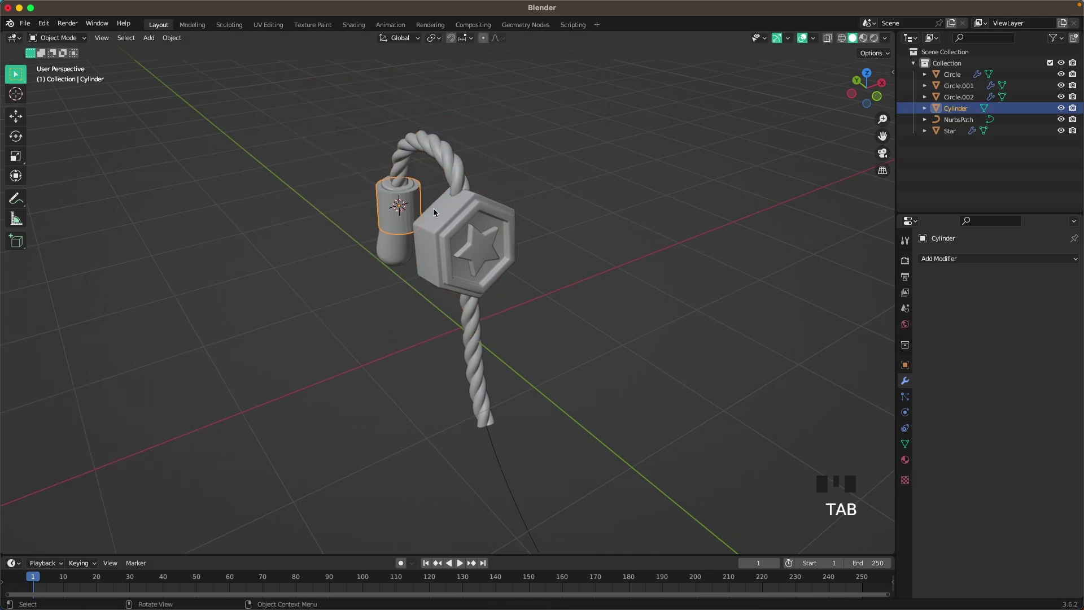
pyautogui.press('g')
pyautogui.click(395, 339)
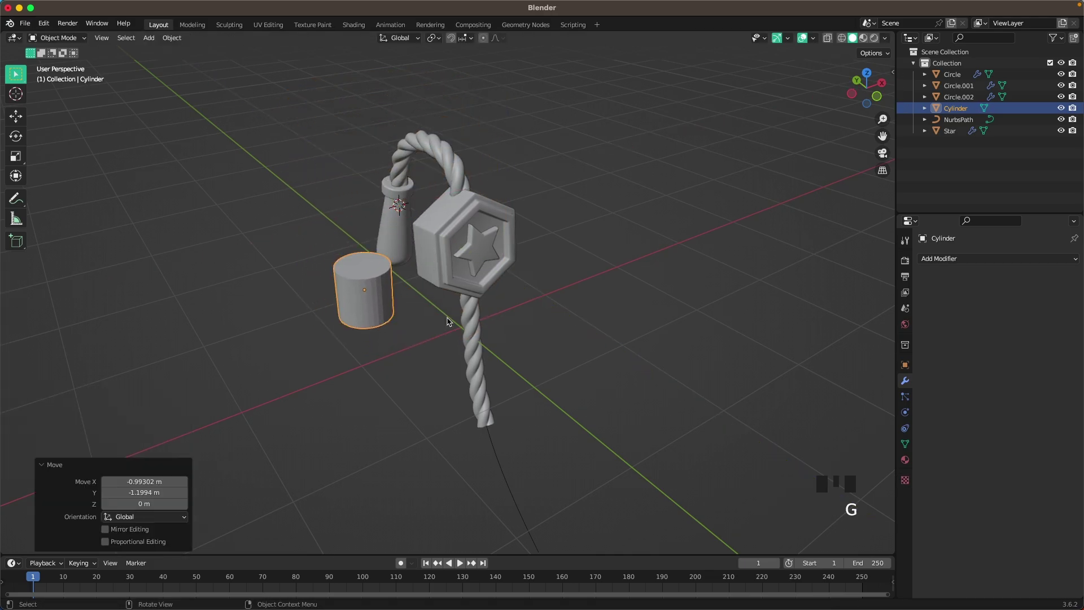
# Step: Scale the cylinder's mesh by 0.786, stretch it 1.599 along Z, and scale it uniformly by 0.825
pyautogui.keyDown('shift'); pyautogui.moveTo(450, 314); pyautogui.dragTo(475, 237, button='middle'); pyautogui.keyUp('shift')
pyautogui.press('Tab')
pyautogui.press('s')
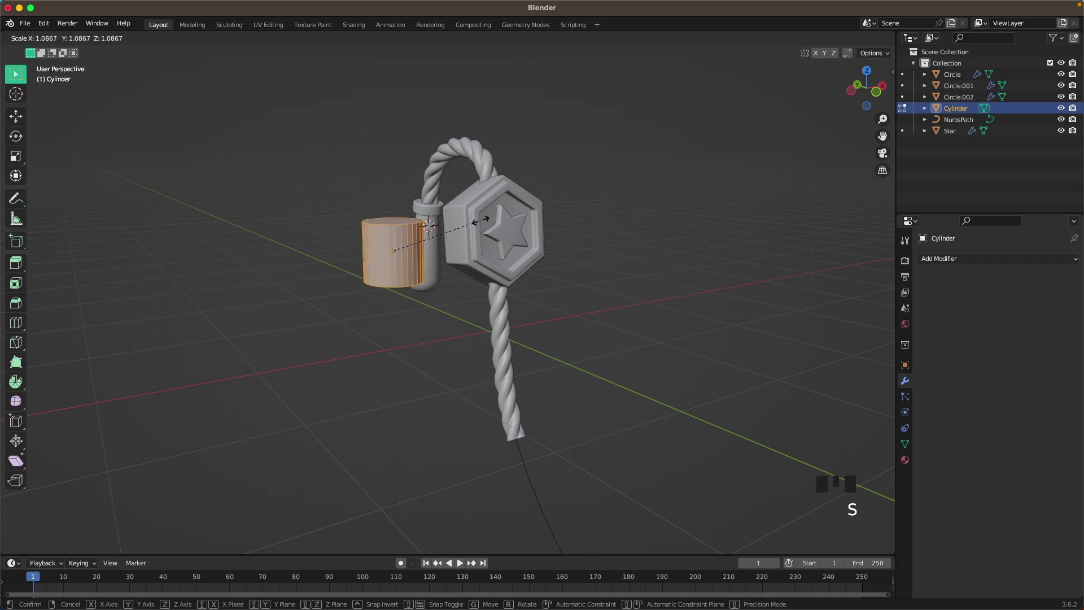
pyautogui.click(464, 222)
pyautogui.press('s')
pyautogui.press('z')
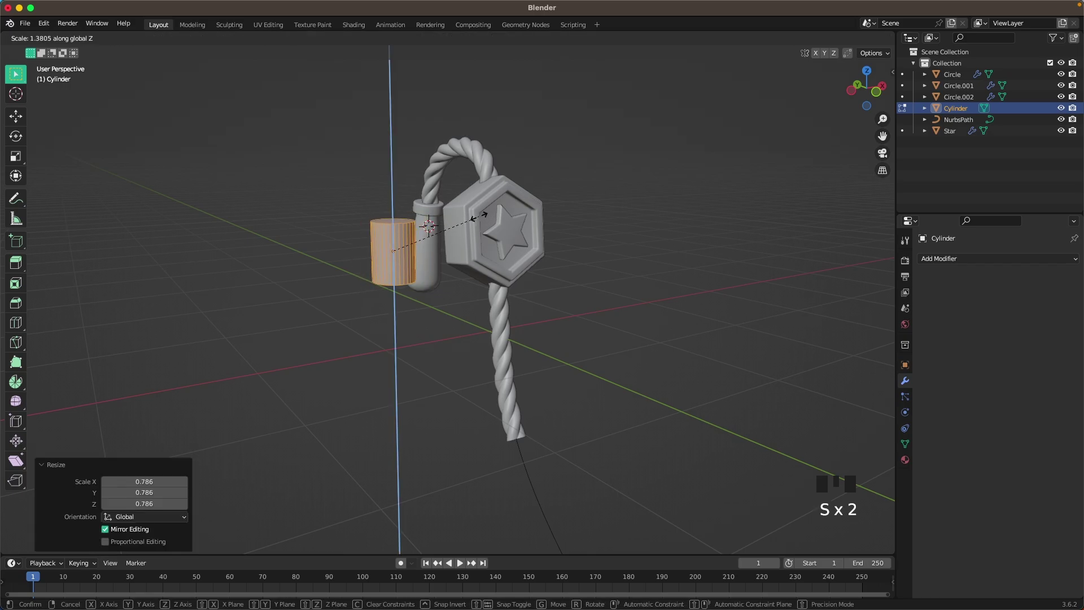
pyautogui.click(492, 212)
pyautogui.press('s')
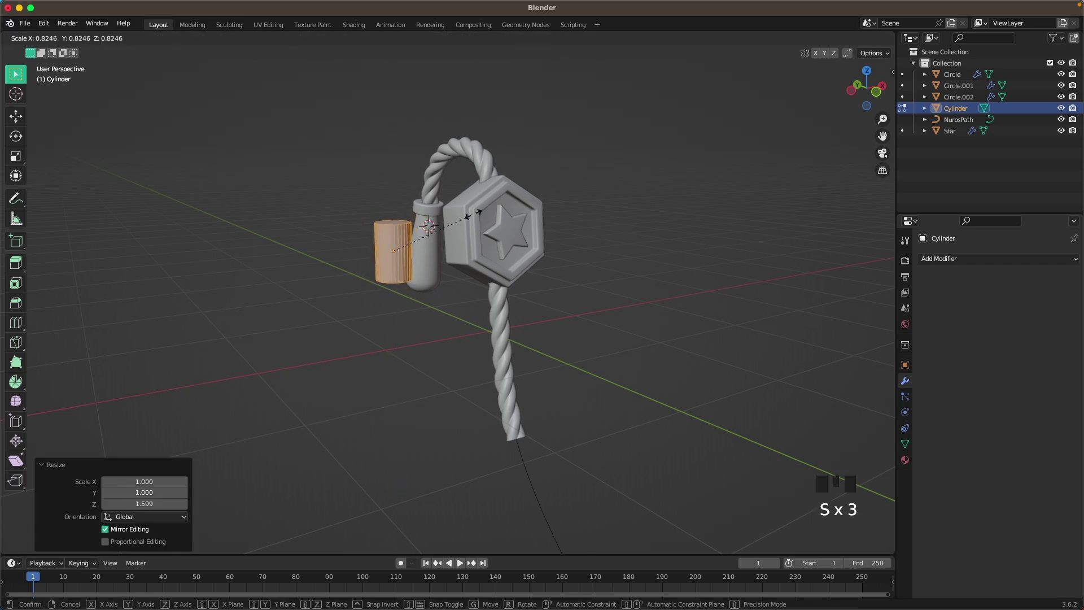
pyautogui.click(473, 214)
# Step: In the front orthographic view, stretch the cylinder's mesh about 1.13 along Z and scale it uniformly by 1.049
pyautogui.press('`')
pyautogui.click(395, 174)
pyautogui.scroll(3, 449, 215)
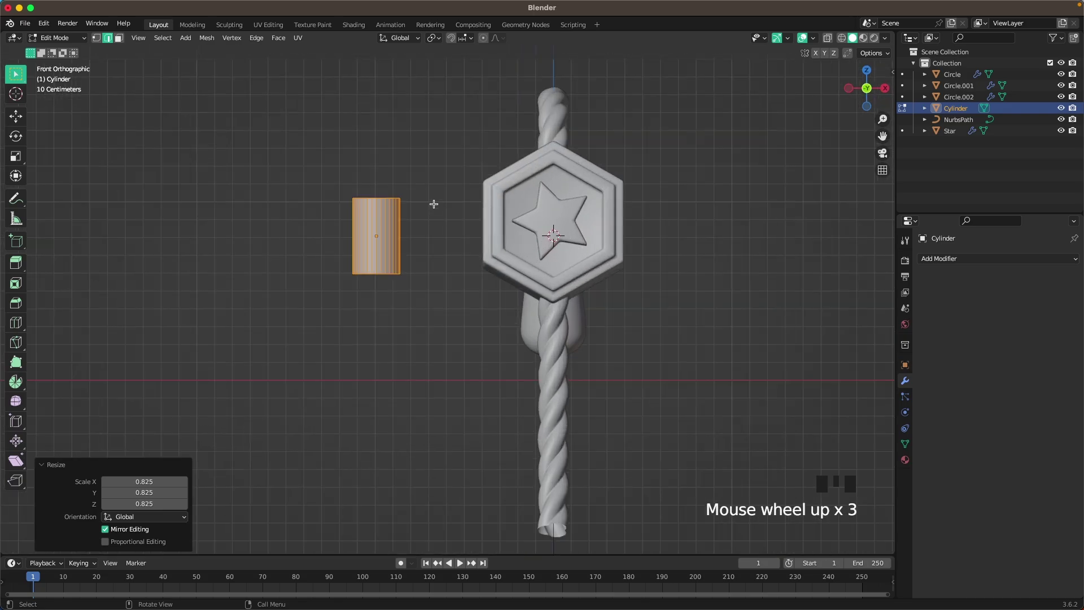
pyautogui.press('s')
pyautogui.press('z')
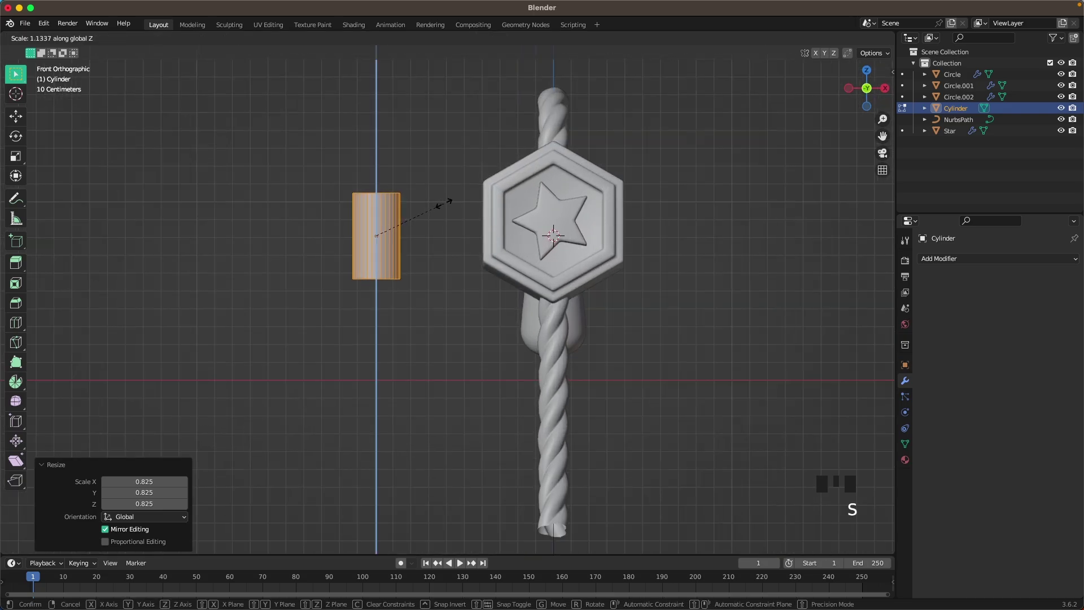
pyautogui.press('s')
pyautogui.click(447, 204)
# Step: Cut one centred edge loop around the cylinder and bevel it by 0.142 m with one segment
pyautogui.scroll(1, 378, 221)
pyautogui.hotkey('ctrl', 'r')
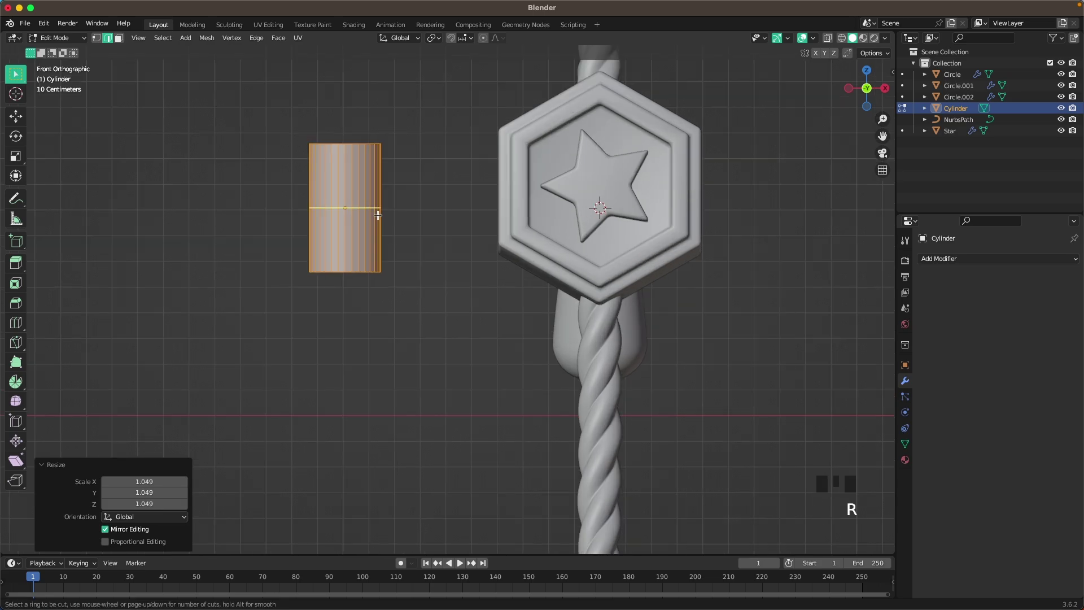
pyautogui.click(378, 215)
pyautogui.rightClick(375, 213)
pyautogui.keyDown('shift'); pyautogui.moveTo(432, 246); pyautogui.dragTo(495, 310, button='middle'); pyautogui.keyUp('shift')
pyautogui.scroll(2, 491, 295)
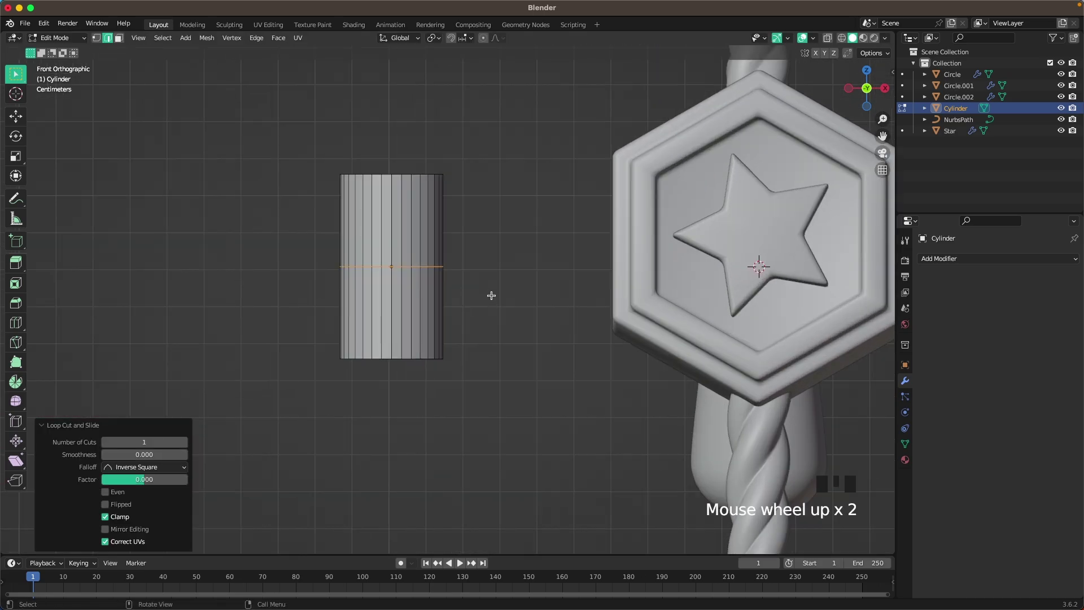
pyautogui.hotkey('ctrl', 'b')
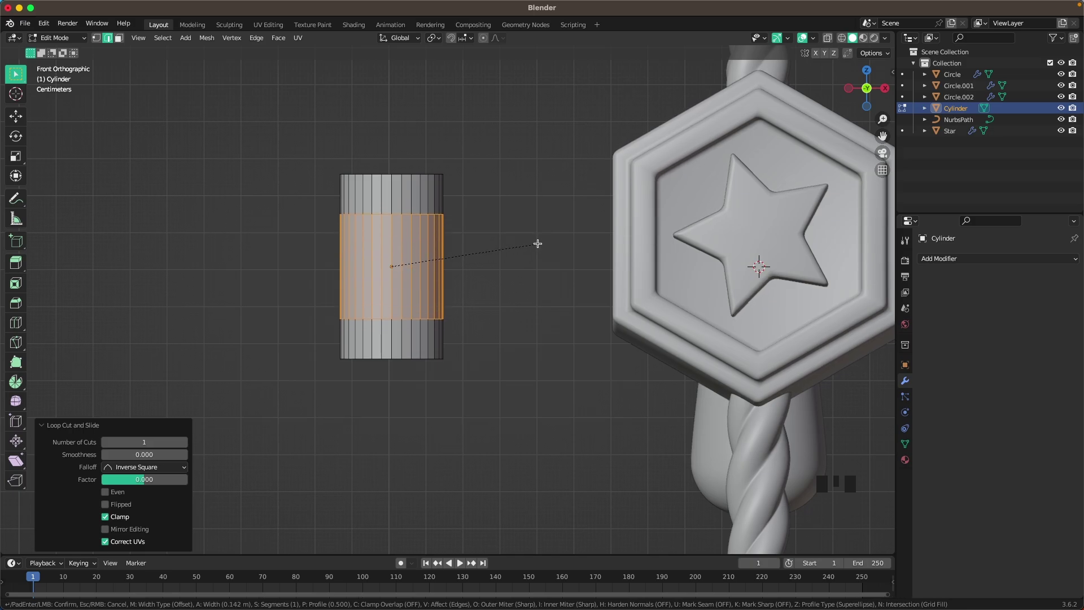
pyautogui.click(537, 244)
pyautogui.scroll(2, 378, 222)
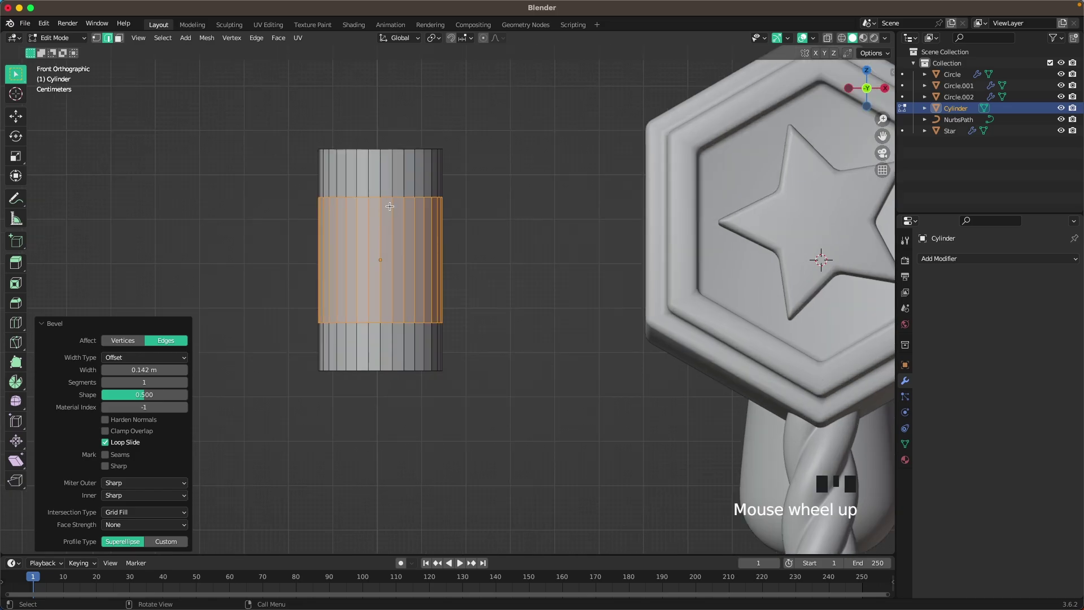
# Step: Select the two edge loops around the cylinder and bevel both by 0.0595 m to form two bands
pyautogui.doubleClick(389, 198)
pyautogui.keyDown('shift'); pyautogui.doubleClick(387, 325); pyautogui.keyUp('shift')
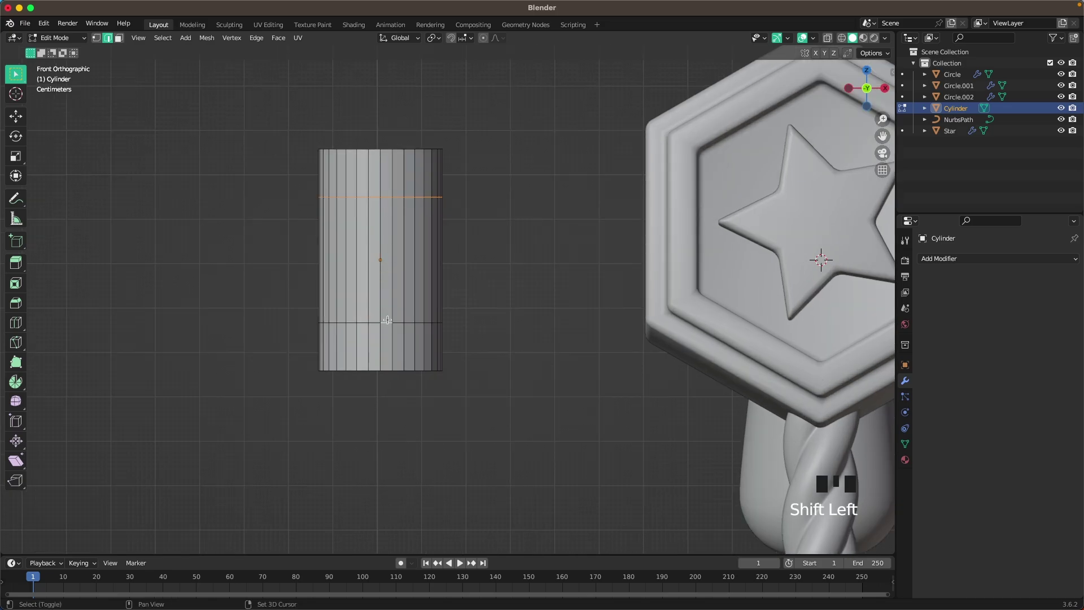
pyautogui.press('super+b')
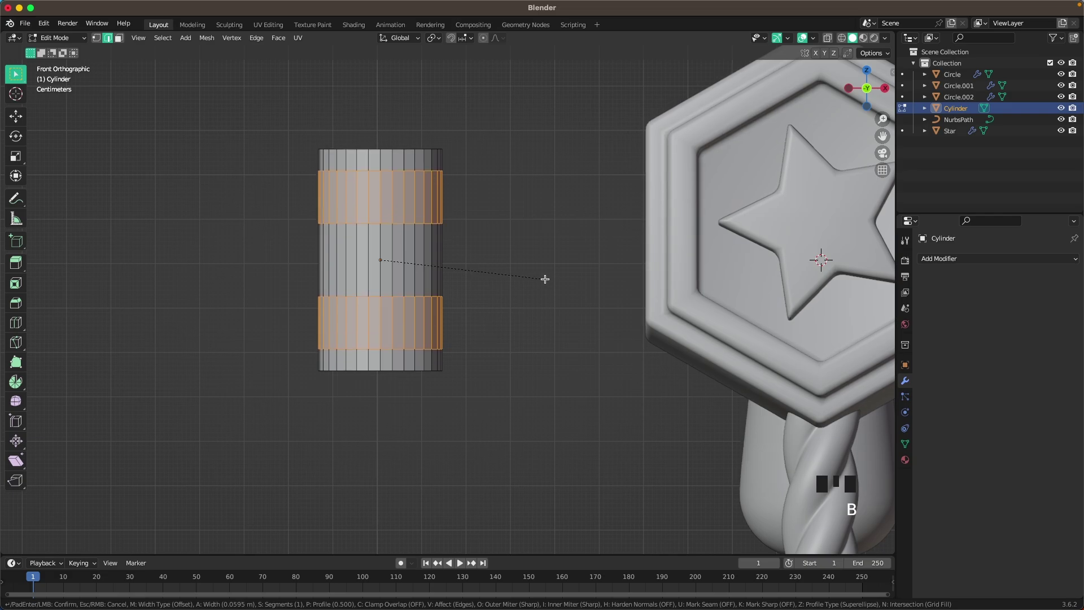
pyautogui.click(545, 278)
# Step: Extrude the two bands outward along their normals by about 0.023 m and leave mesh editing
pyautogui.hotkey('alt', 'e')
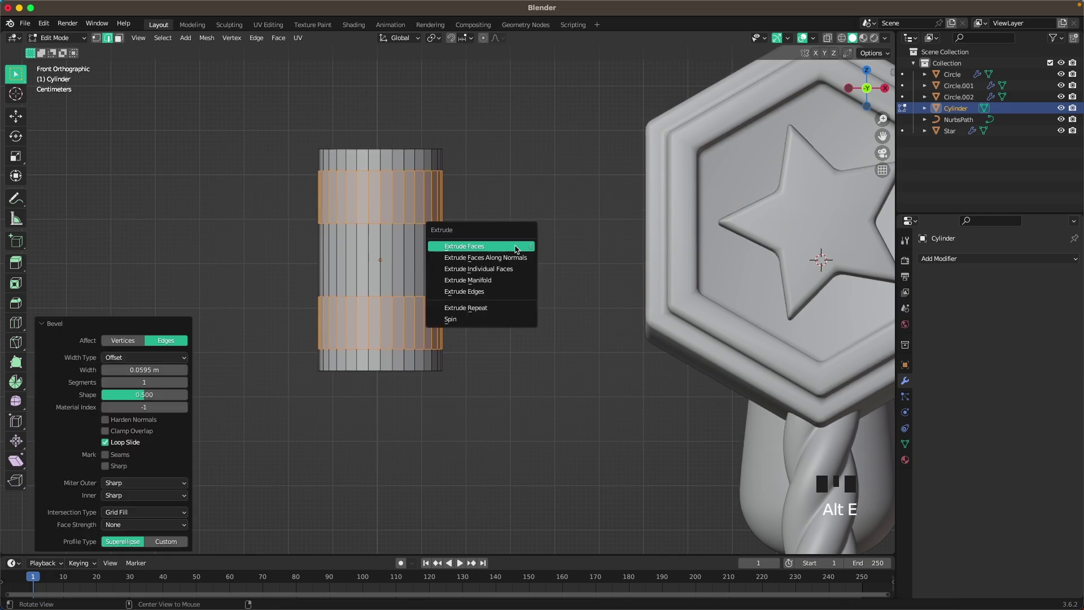
pyautogui.click(511, 257)
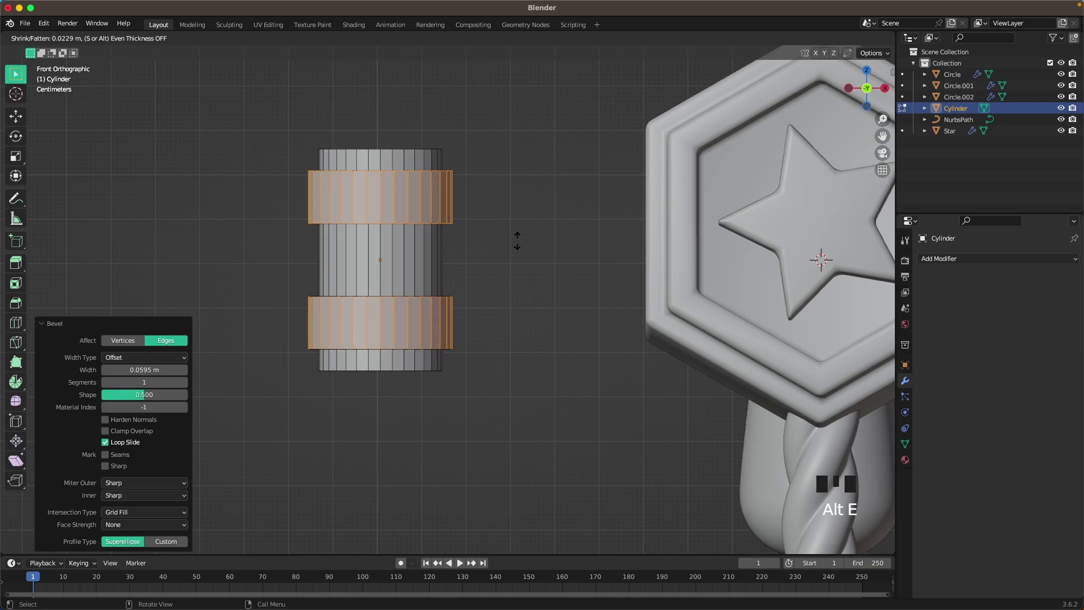
pyautogui.click(518, 240)
pyautogui.scroll(-3, 517, 240)
pyautogui.press('Tab')
pyautogui.moveTo(518, 240); pyautogui.dragTo(528, 278, button='middle')
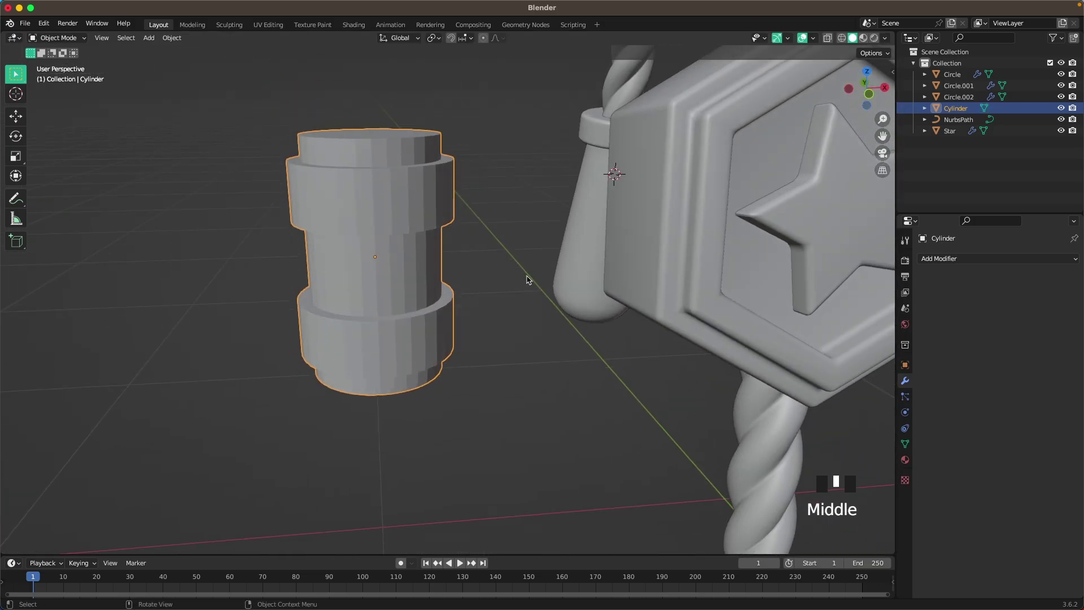
# Step: Copy the hexagonal ornament's Bevel modifier to the cylinder and deselect both objects
pyautogui.scroll(-2, 500, 281)
pyautogui.keyDown('shift'); pyautogui.click(607, 201); pyautogui.keyUp('shift')
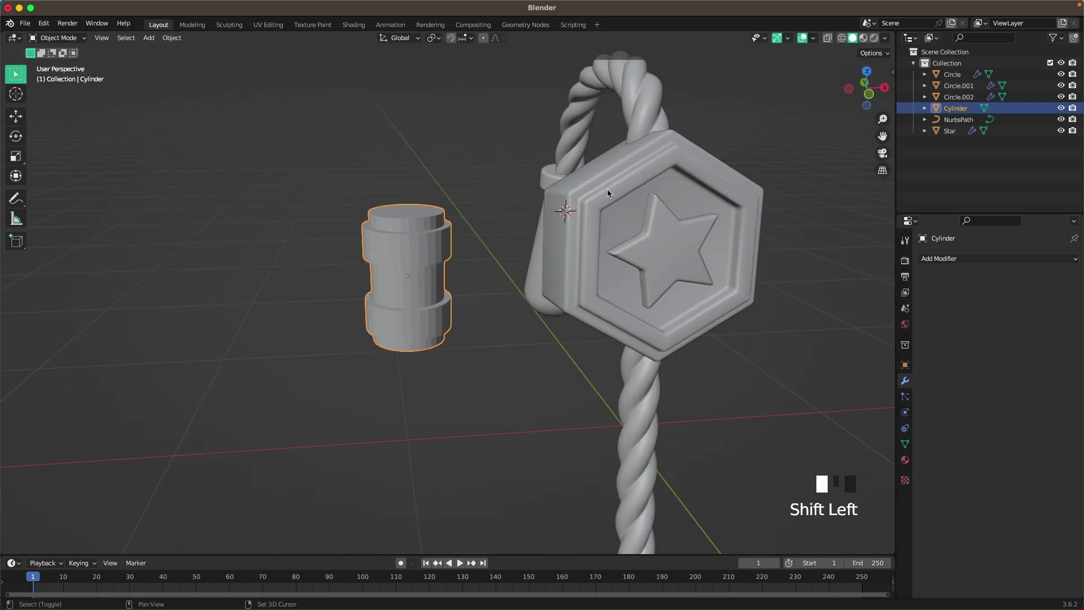
pyautogui.hotkey('ctrl', 'l')
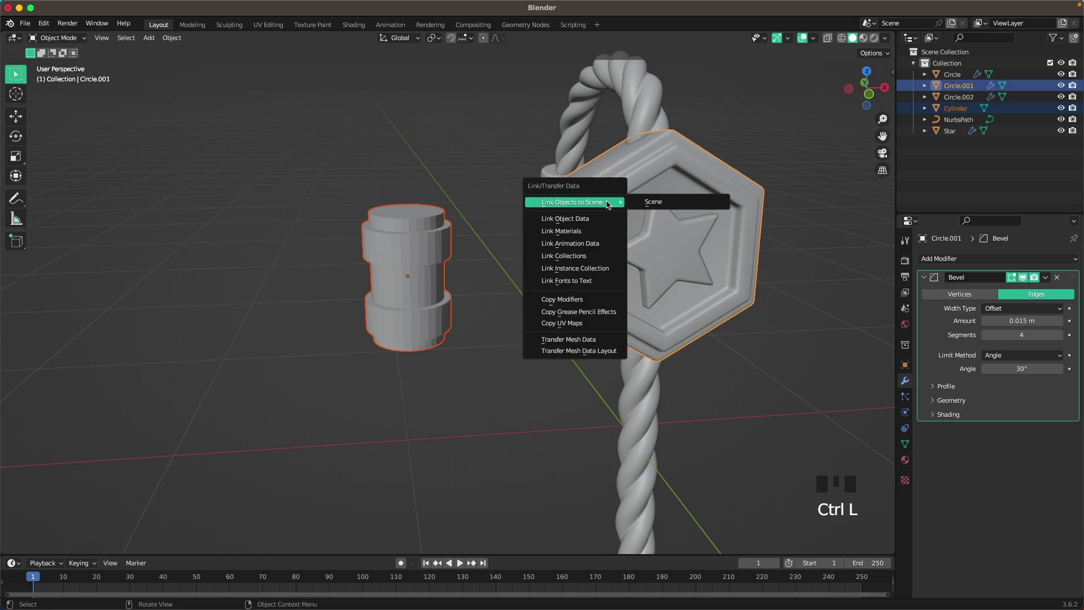
pyautogui.click(607, 204)
pyautogui.click(383, 156)
pyautogui.scroll(2, 382, 158)
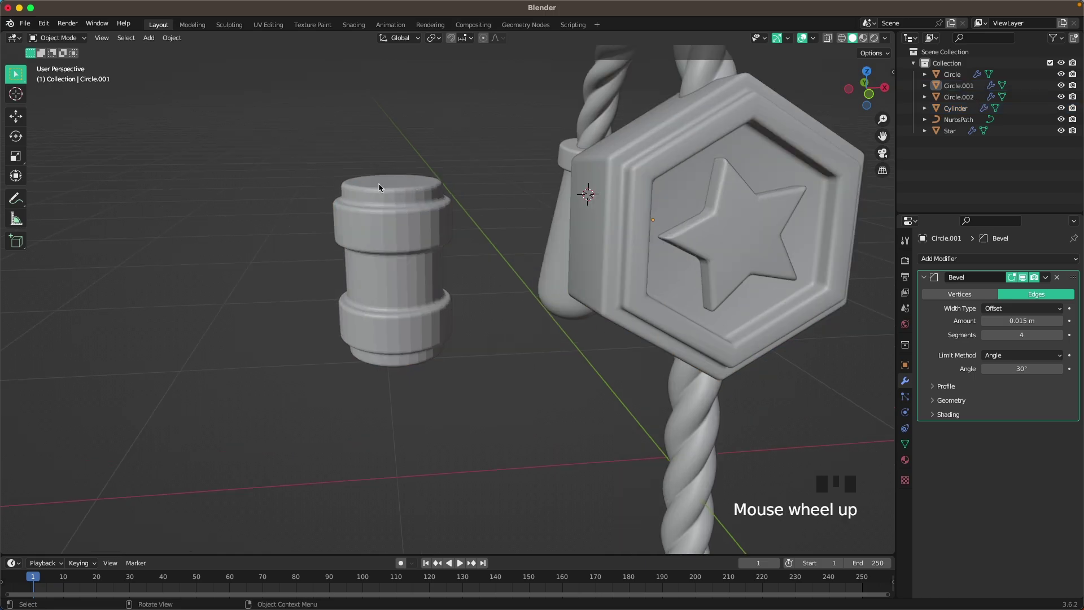
# Step: Select the cylinder's top and bottom cap faces and inset them by about 0.053 m
pyautogui.click(389, 287)
pyautogui.moveTo(397, 203); pyautogui.dragTo(402, 198, button='middle')
pyautogui.press('Tab')
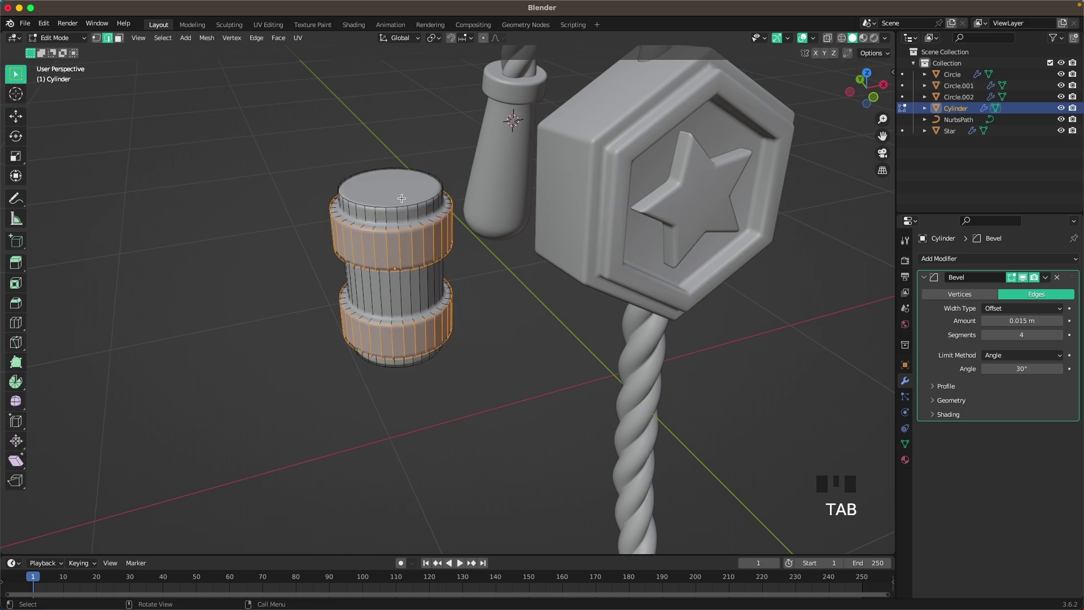
pyautogui.press('3')
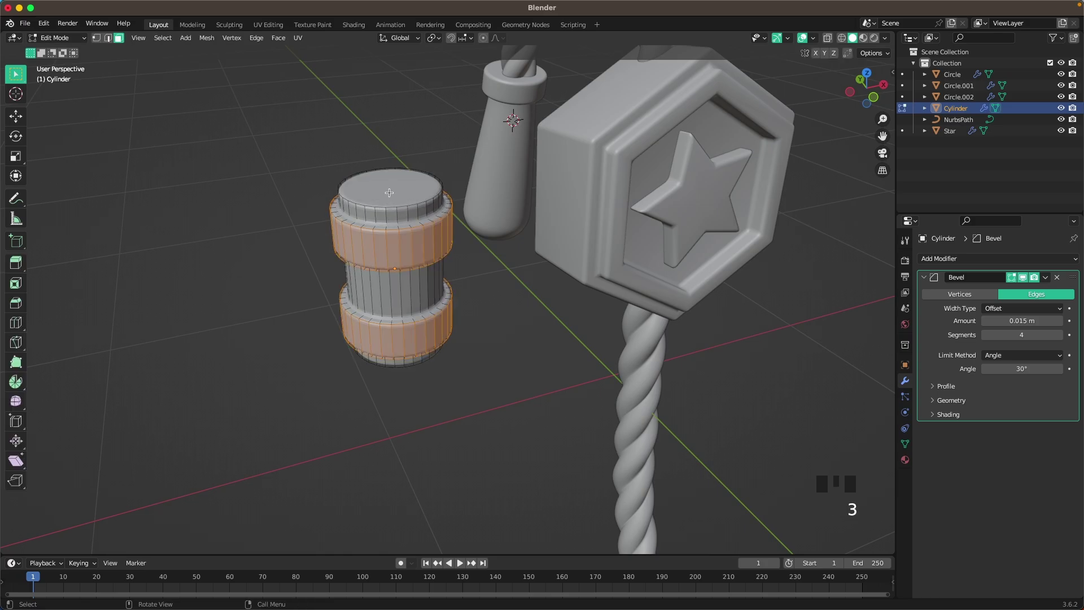
pyautogui.click(387, 193)
pyautogui.moveTo(387, 193); pyautogui.dragTo(528, 288, button='middle')
pyautogui.keyDown('shift'); pyautogui.click(389, 285); pyautogui.keyUp('shift')
pyautogui.scroll(-2, 505, 246)
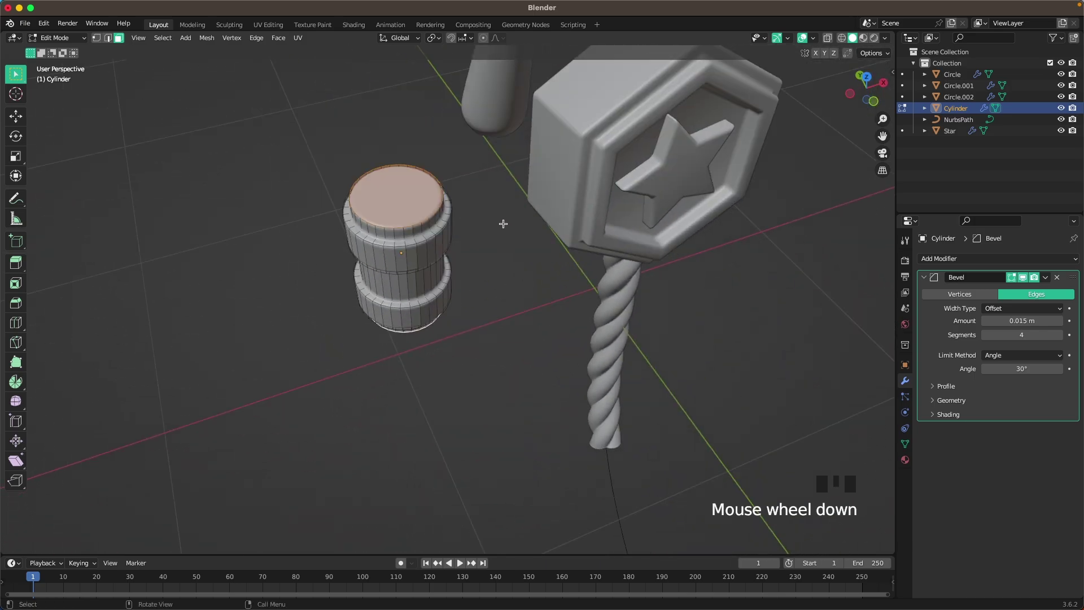
pyautogui.press('i')
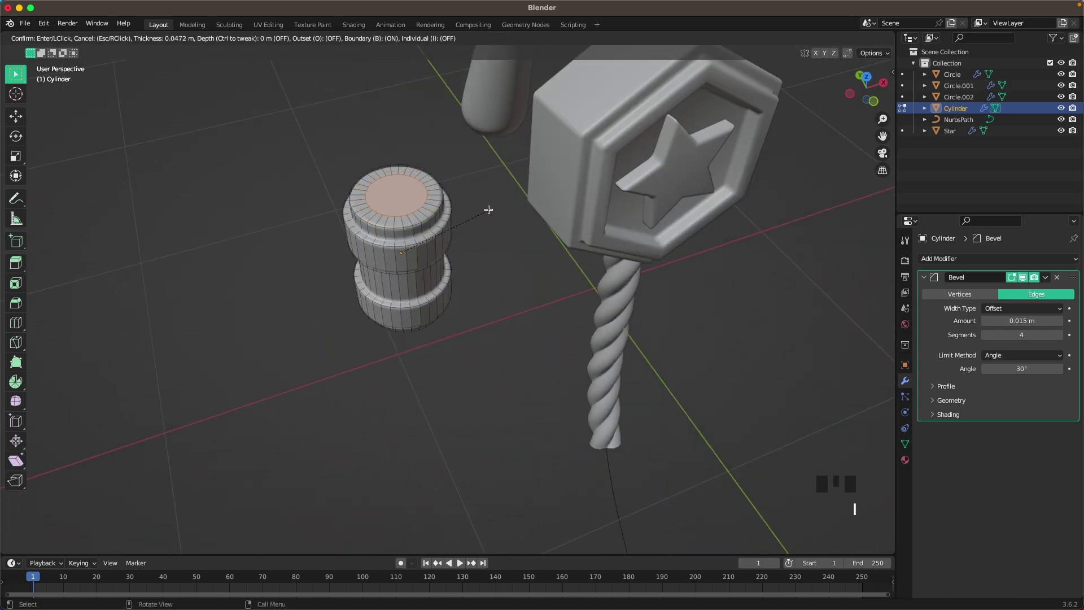
pyautogui.click(487, 210)
# Step: Extrude the inset cap faces inward along their normals by about 0.018 m and return to Object Mode
pyautogui.hotkey('alt', 'e')
pyautogui.click(487, 215)
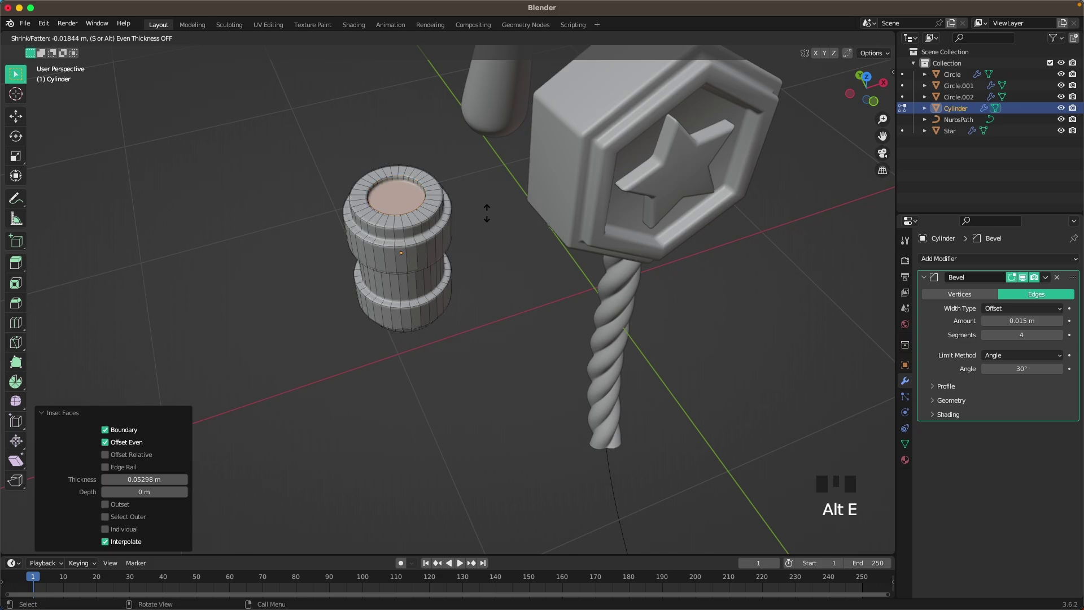
pyautogui.click(487, 219)
pyautogui.press('Tab')
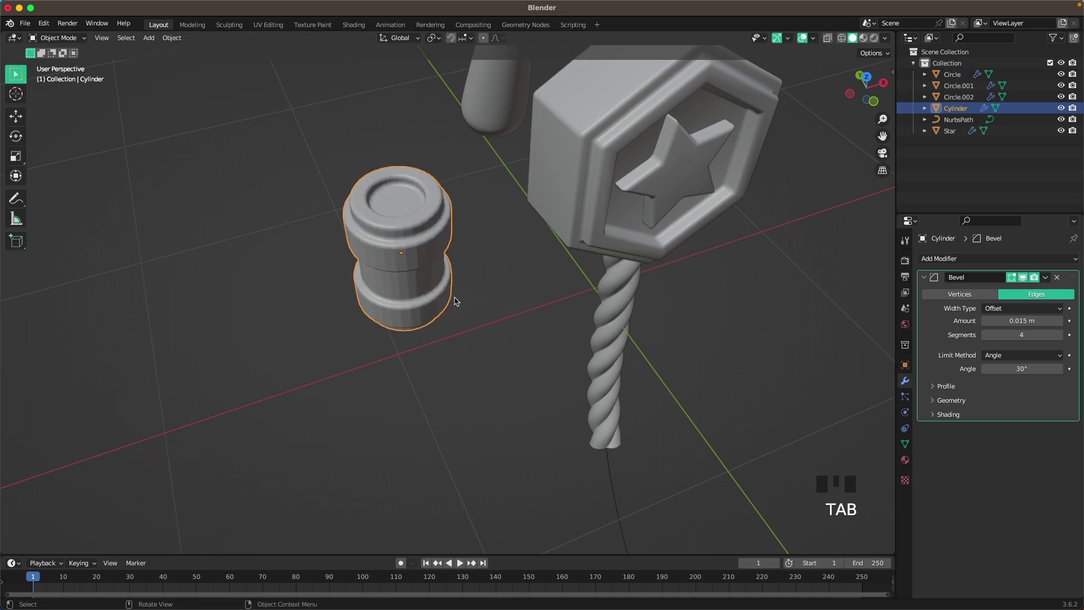
# Step: Shade the banded cylinder smooth
pyautogui.moveTo(489, 222); pyautogui.dragTo(429, 226, button='middle')
pyautogui.rightClick(411, 223)
pyautogui.click(412, 223)
pyautogui.click(418, 223)
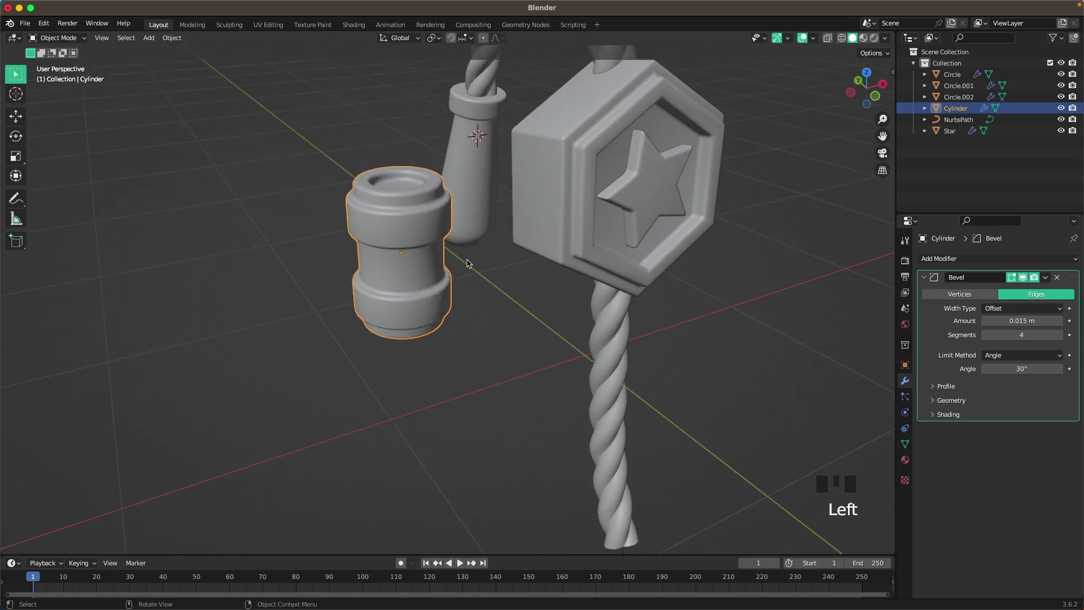
# Step: In the front orthographic view, move the cylinder's whole mesh about -0.35 m along Z, leaving its origin above it
pyautogui.moveTo(469, 263); pyautogui.dragTo(506, 286, button='middle')
pyautogui.scroll(-3, 506, 285)
pyautogui.press('`')
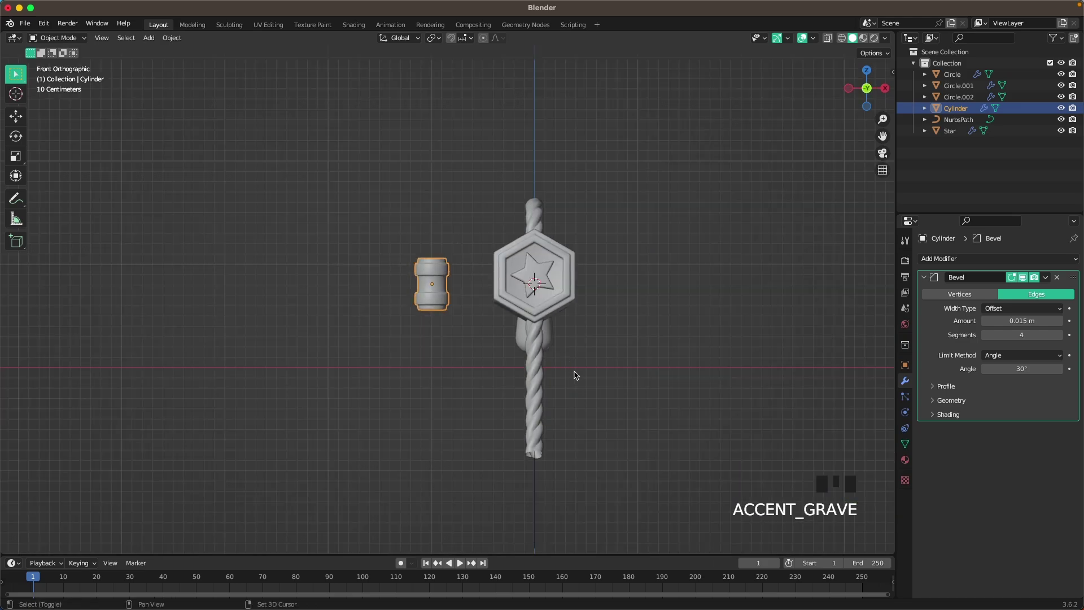
pyautogui.keyDown('shift'); pyautogui.moveTo(574, 374); pyautogui.dragTo(503, 363, button='middle'); pyautogui.keyUp('shift')
pyautogui.scroll(3, 440, 306)
pyautogui.press('Tab')
pyautogui.scroll(1, 400, 237)
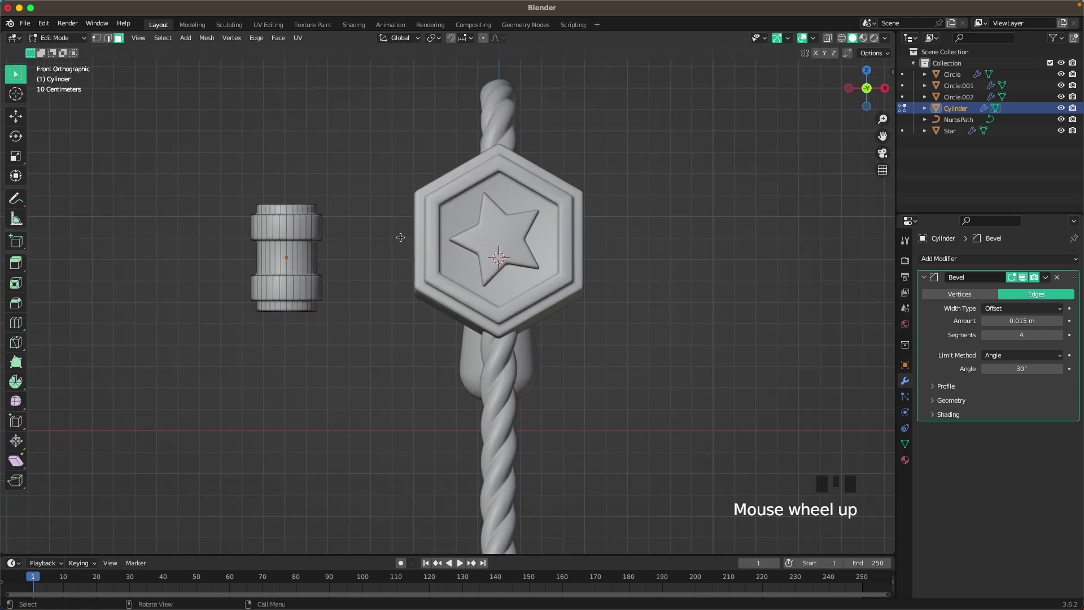
pyautogui.press('a')
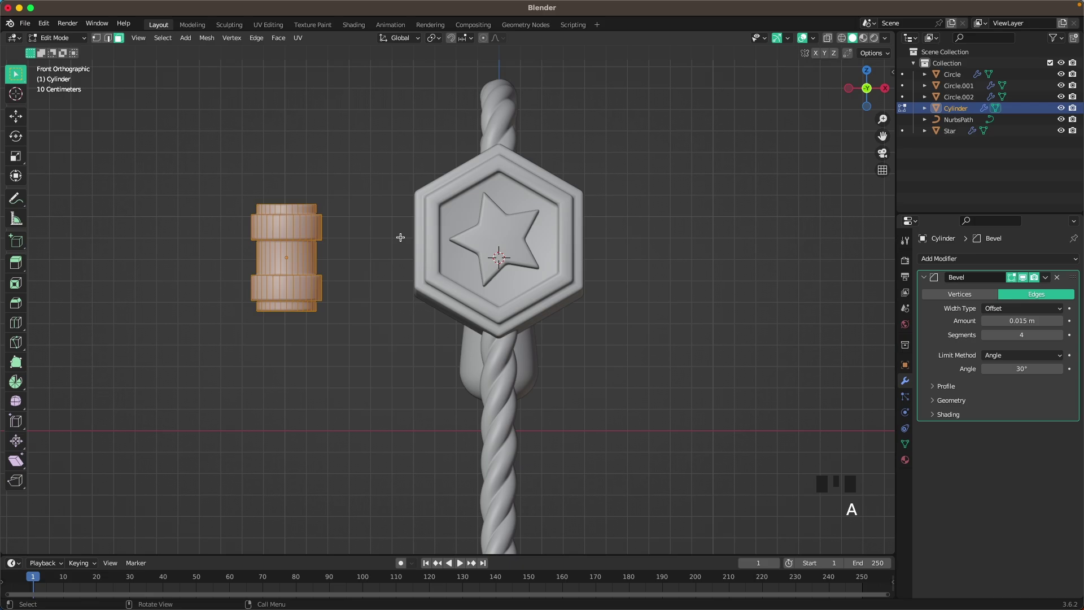
pyautogui.press('g')
pyautogui.press('z')
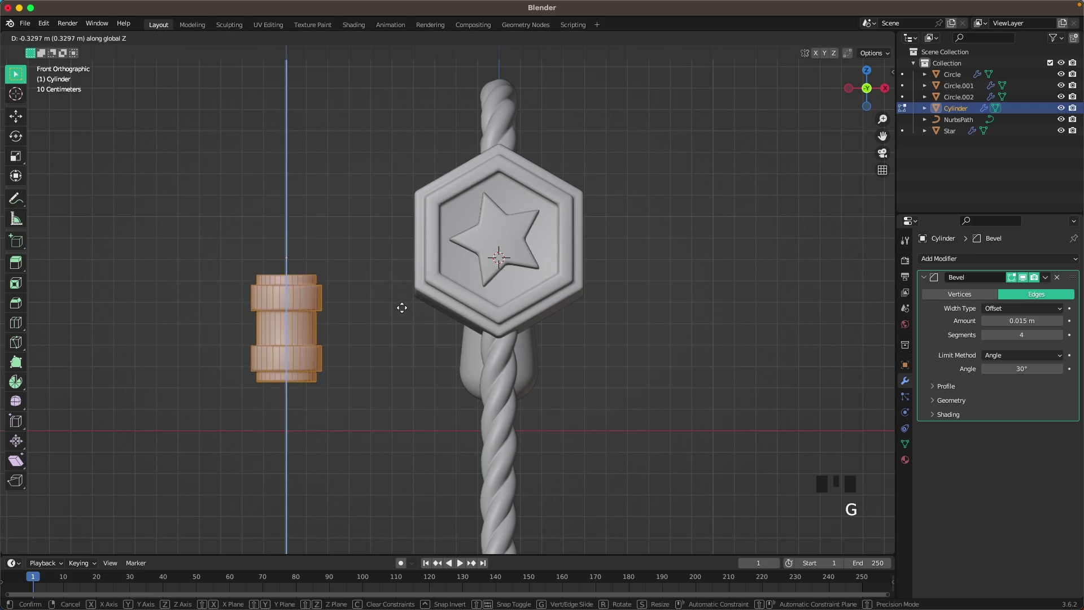
pyautogui.click(401, 312)
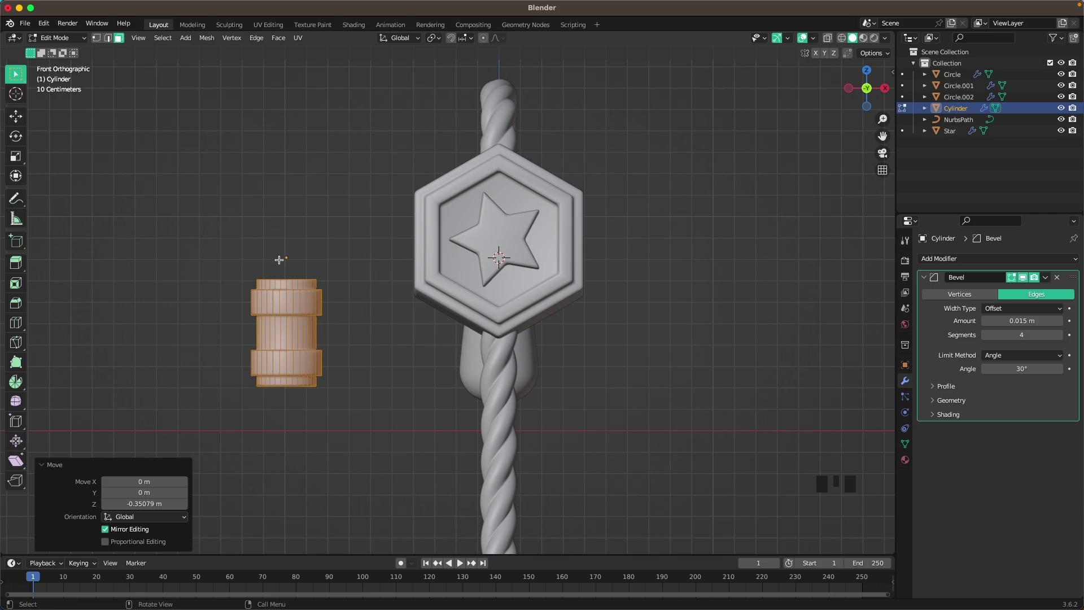
pyautogui.scroll(-2, 397, 269)
pyautogui.press('Tab')
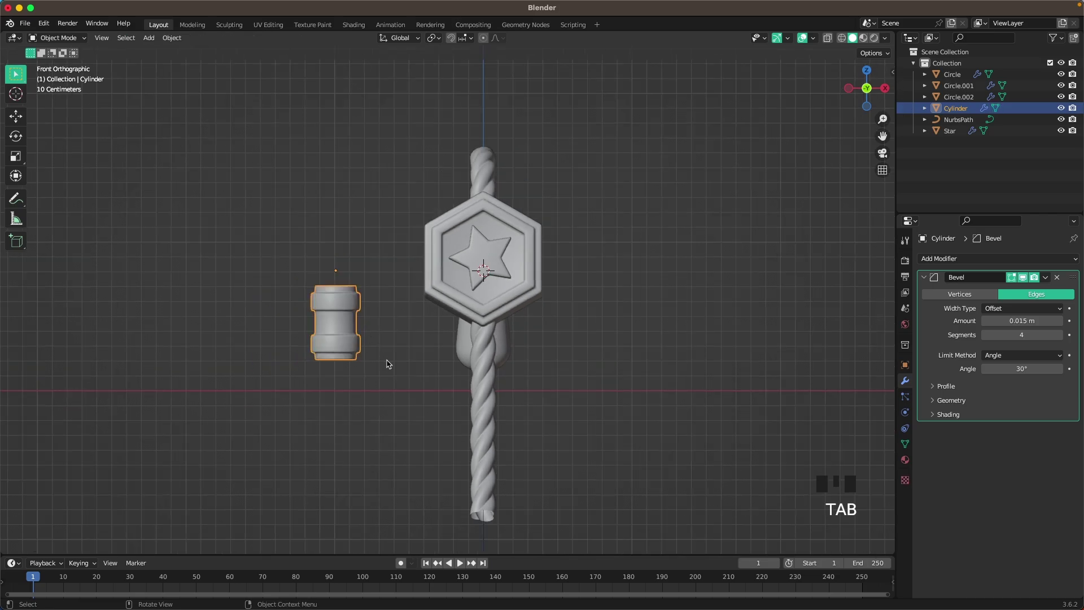
pyautogui.keyDown('shift'); pyautogui.moveTo(387, 363); pyautogui.dragTo(365, 377, button='middle'); pyautogui.keyUp('shift')
pyautogui.press('r')
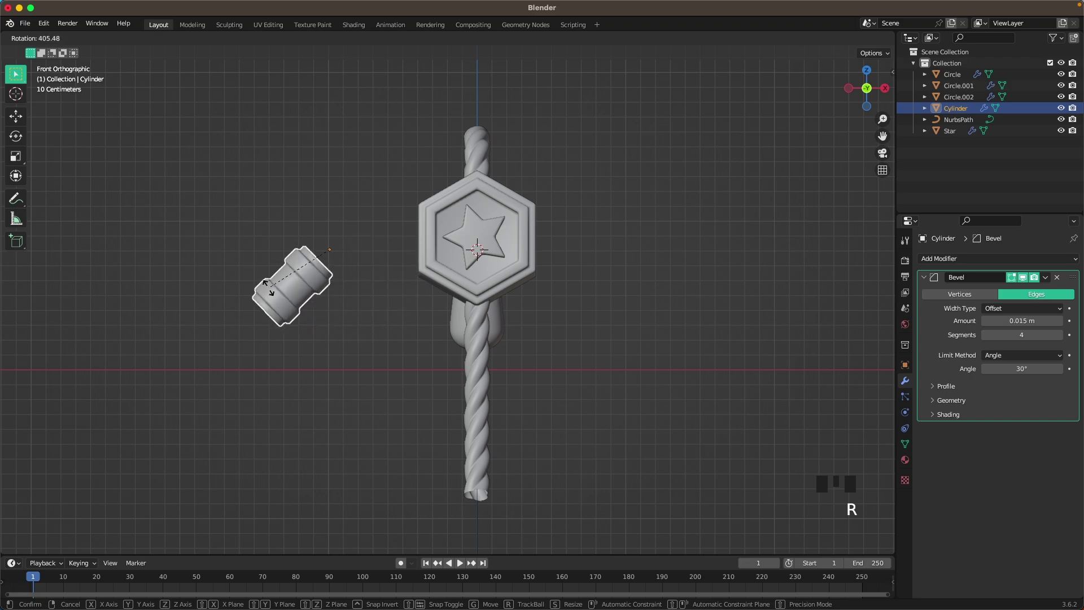
pyautogui.rightClick(521, 327)
pyautogui.keyDown('shift'); pyautogui.moveTo(521, 327); pyautogui.dragTo(430, 253, button='middle'); pyautogui.keyUp('shift')
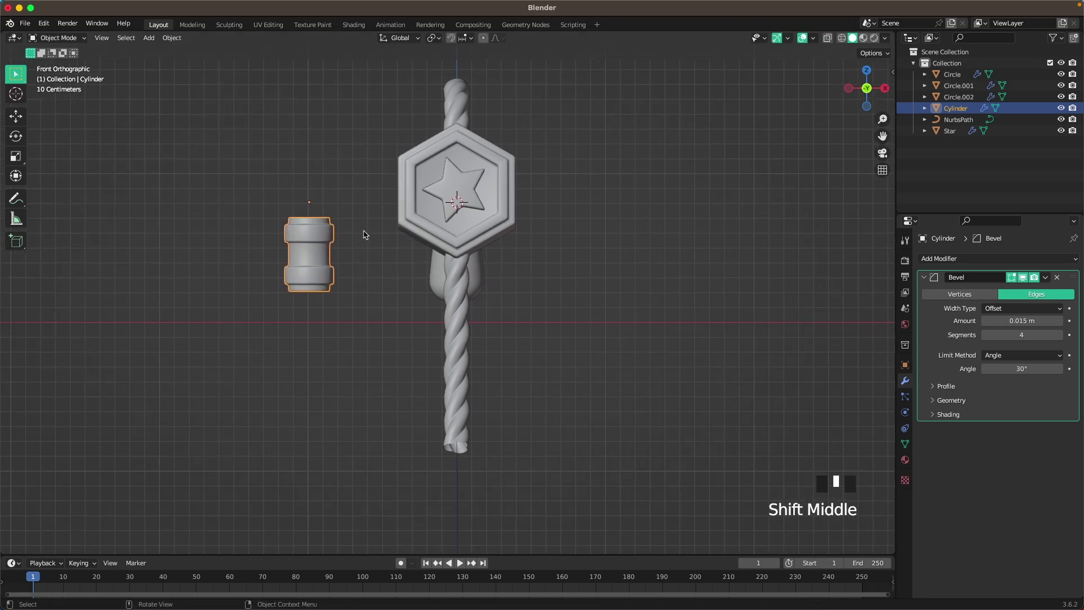
# Step: Move the banded cylinder down about 0.5 m beside the lower rope, reset the 3D cursor to the world origin, and deselect everything
pyautogui.press('g')
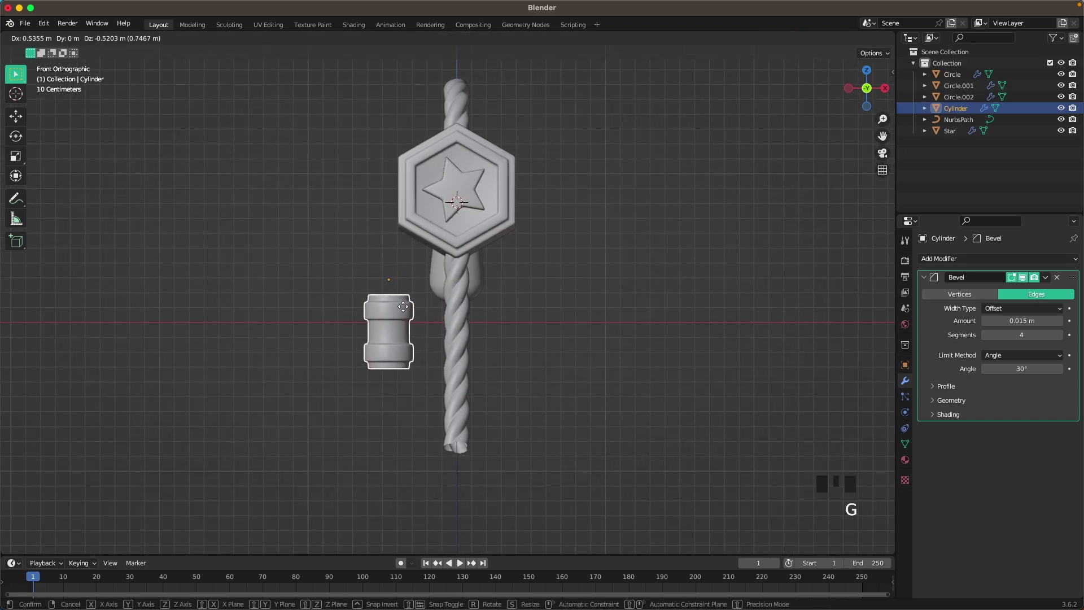
pyautogui.click(444, 308)
pyautogui.click(456, 303)
pyautogui.hotkey('shift', 'c')
pyautogui.click(581, 300)
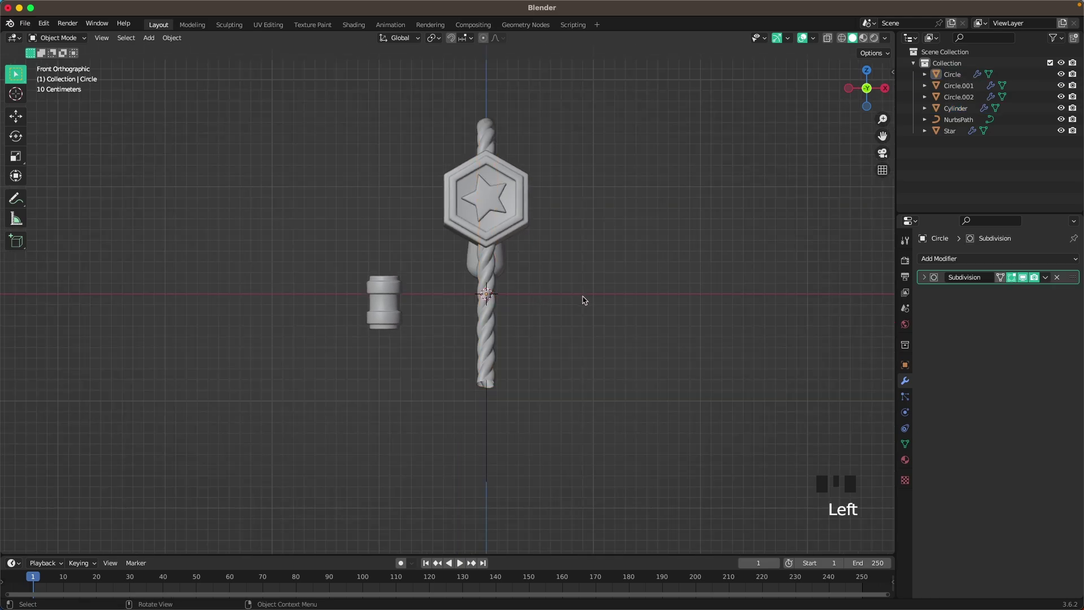
pyautogui.scroll(4, 593, 305)
pyautogui.keyDown('shift'); pyautogui.moveTo(592, 305); pyautogui.dragTo(432, 316, button='middle'); pyautogui.keyUp('shift')
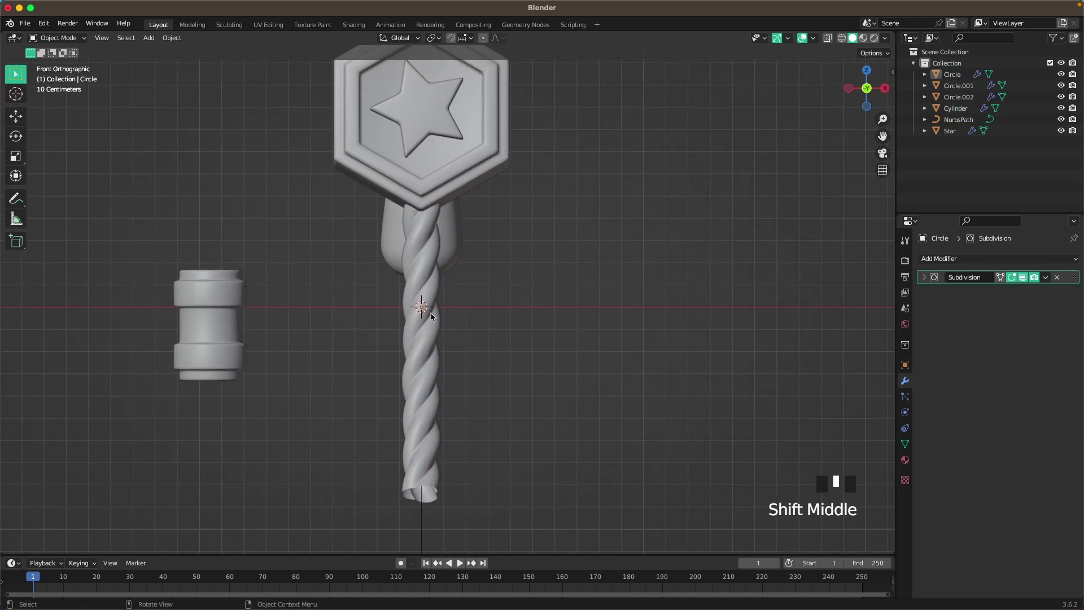
# Step: Snap the banded cylinder to the 3D cursor at the world origin so that its origin lies on the rope
pyautogui.click(210, 309)
pyautogui.hotkey('shift', 's')
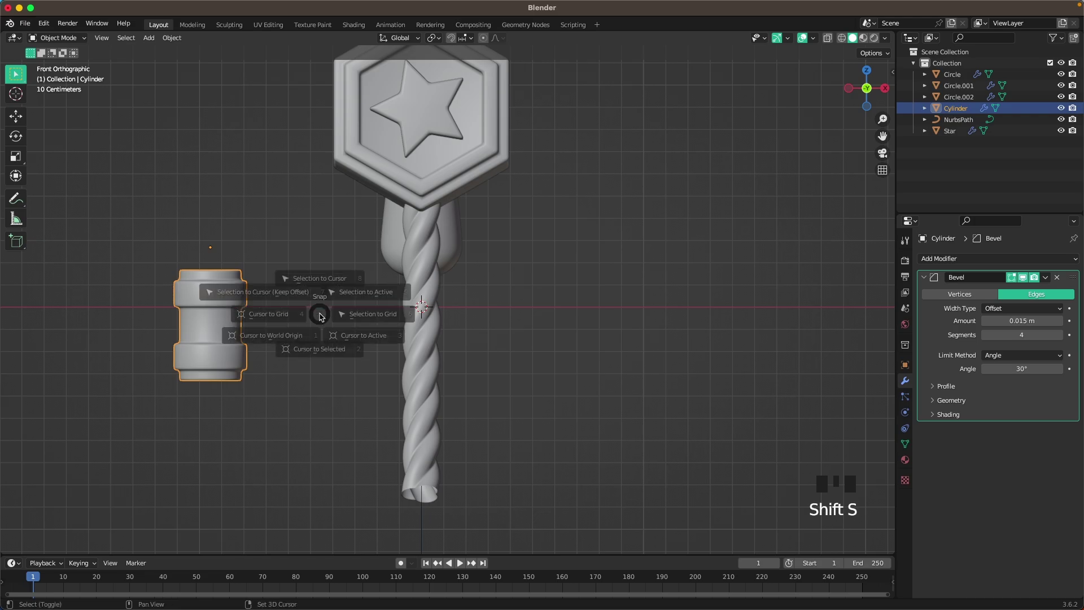
pyautogui.click(324, 249)
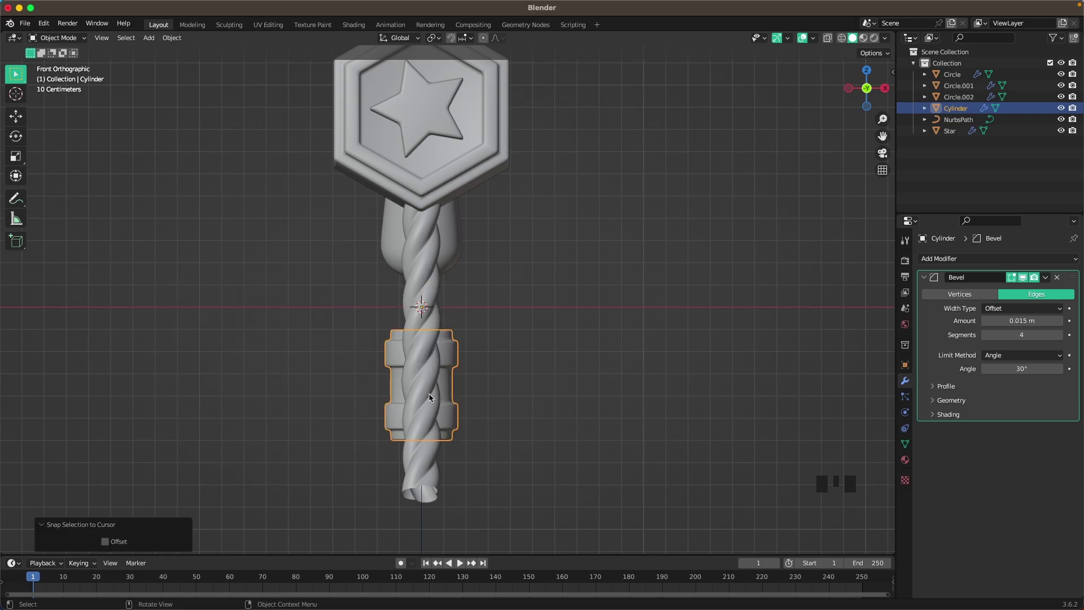
# Step: Tilt the banded cylinder outward to the left of the rope, finishing with a rotation of about 8.6°, and raise it about 0.31 m along Z
pyautogui.press('r')
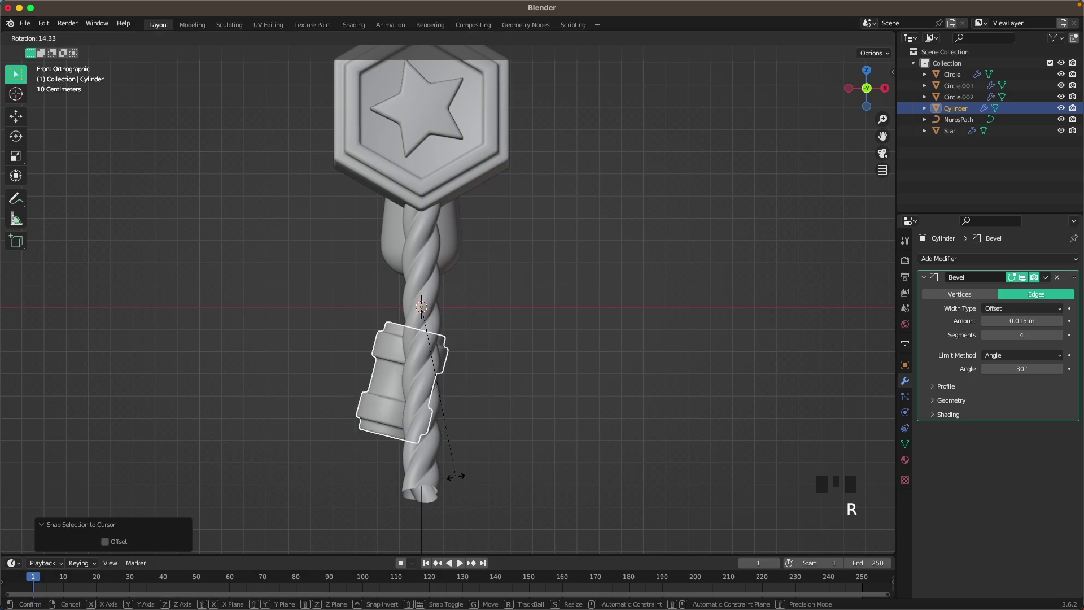
pyautogui.click(331, 467)
pyautogui.press('g')
pyautogui.press('z')
pyautogui.click(339, 408)
pyautogui.press('r')
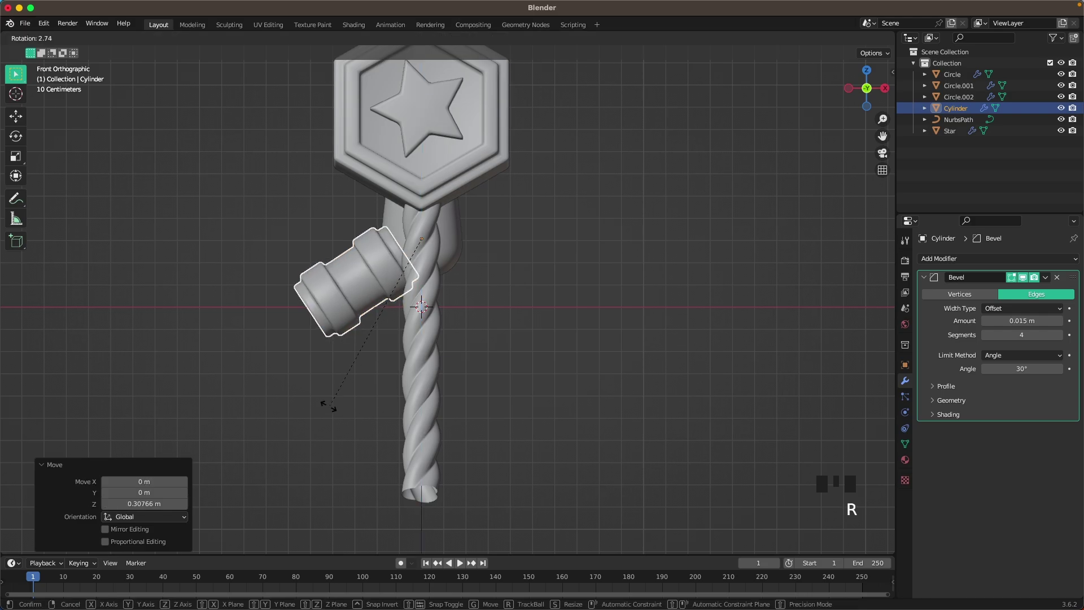
pyautogui.click(317, 400)
# Step: Move the tilted cylinder about -0.125 m along Y onto the rope and rotate it about 11.5° around the global Z axis
pyautogui.moveTo(318, 400); pyautogui.dragTo(486, 440, button='middle')
pyautogui.press('g')
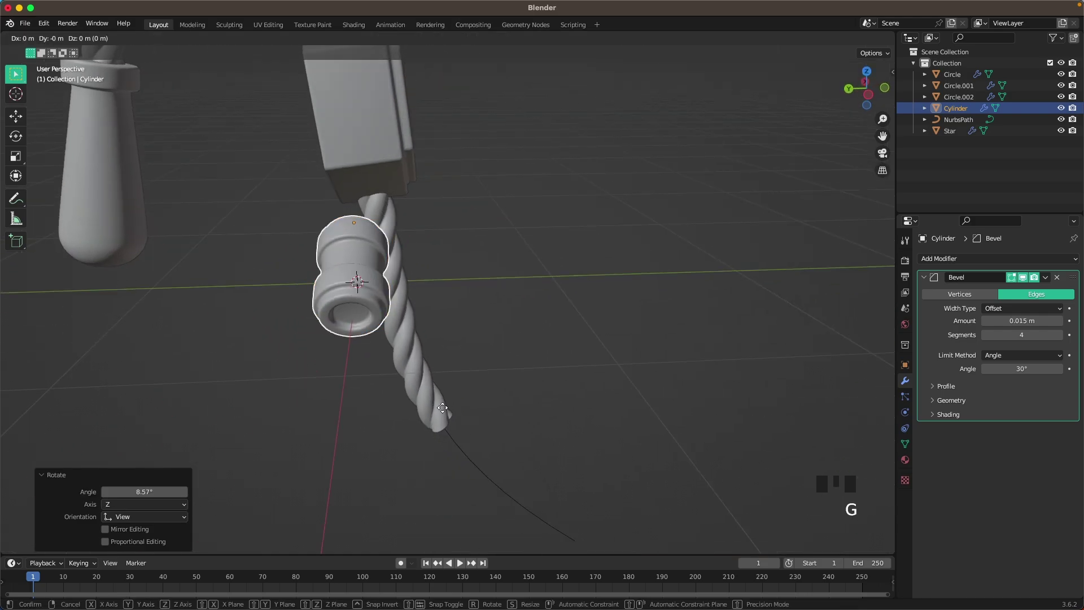
pyautogui.press('y')
pyautogui.click(467, 415)
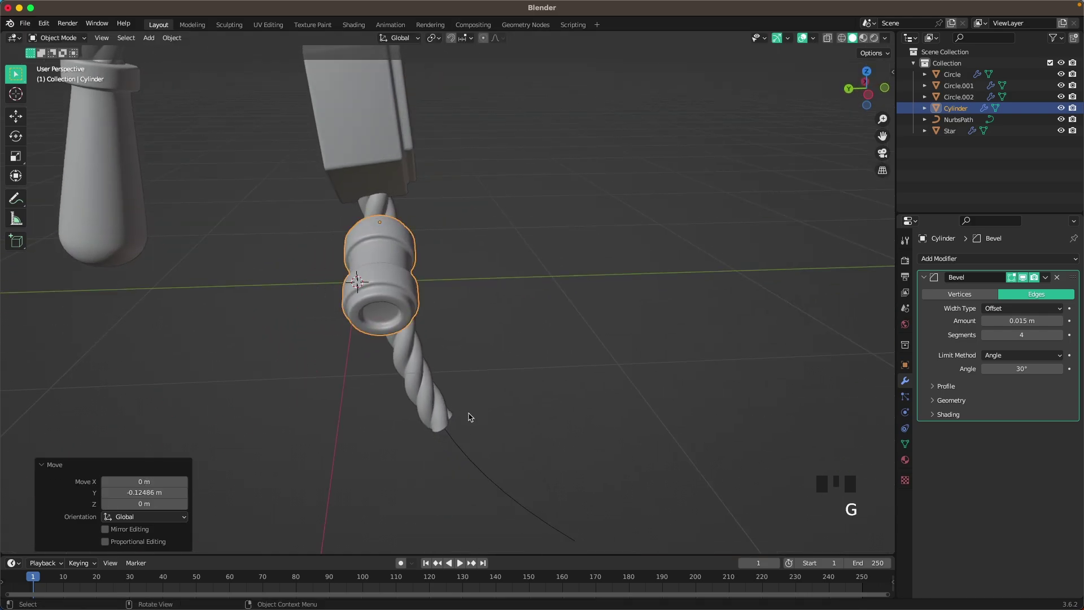
pyautogui.press('r')
pyautogui.press('z')
pyautogui.click(530, 405)
# Step: In the front orthographic view, make two linked duplicates of the cylinder down the rope, spaced about 0.407 m apart along Z
pyautogui.moveTo(530, 405); pyautogui.dragTo(379, 357, button='middle')
pyautogui.scroll(-2, 381, 356)
pyautogui.press('`')
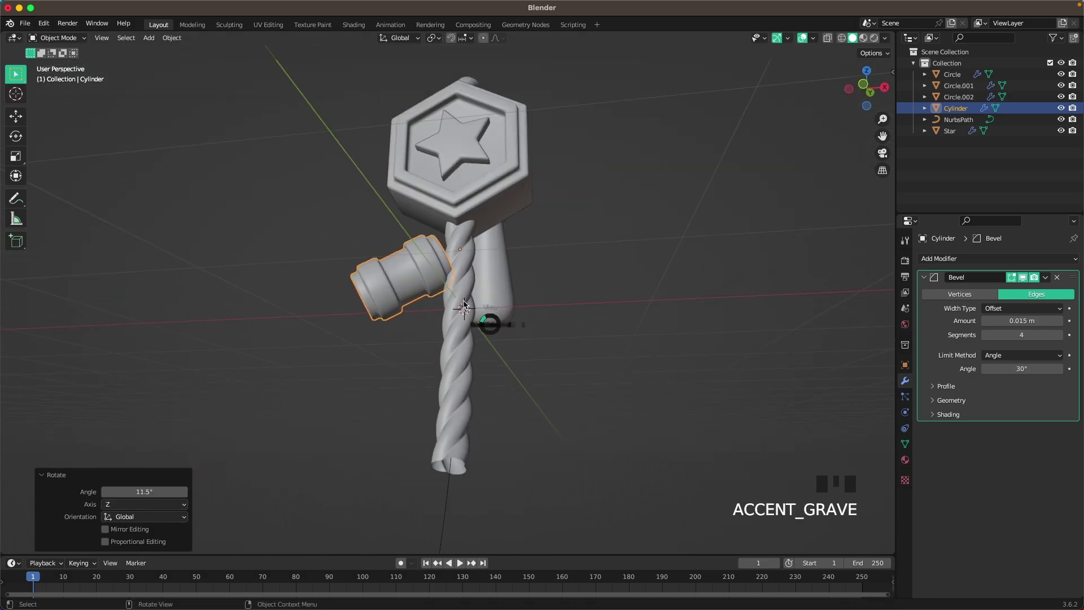
pyautogui.keyDown('shift'); pyautogui.moveTo(522, 367); pyautogui.dragTo(502, 323, button='middle'); pyautogui.keyUp('shift')
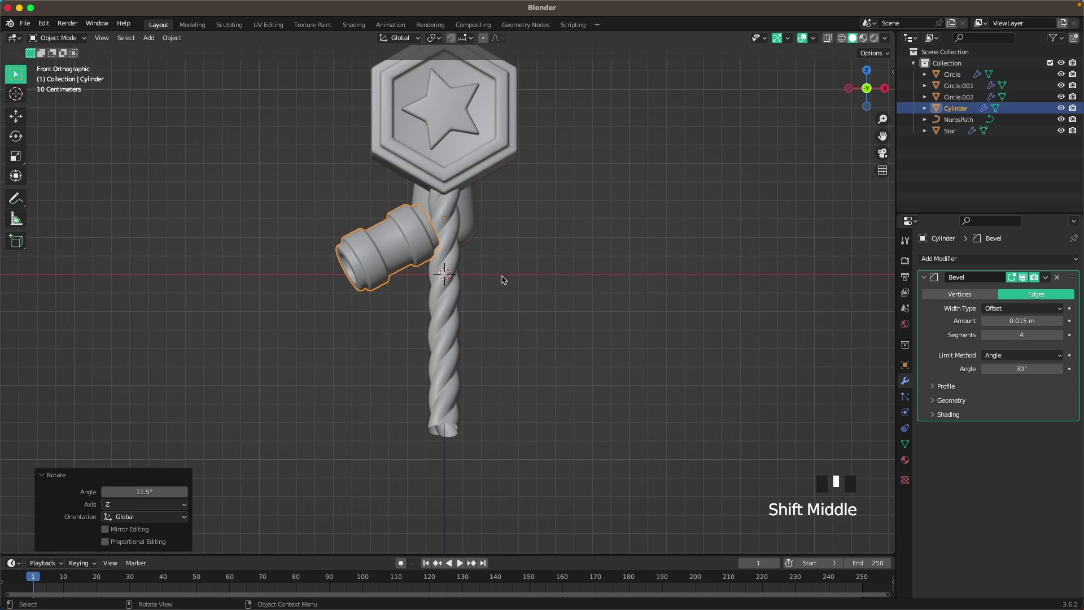
pyautogui.scroll(1, 503, 279)
pyautogui.hotkey('alt', 'd')
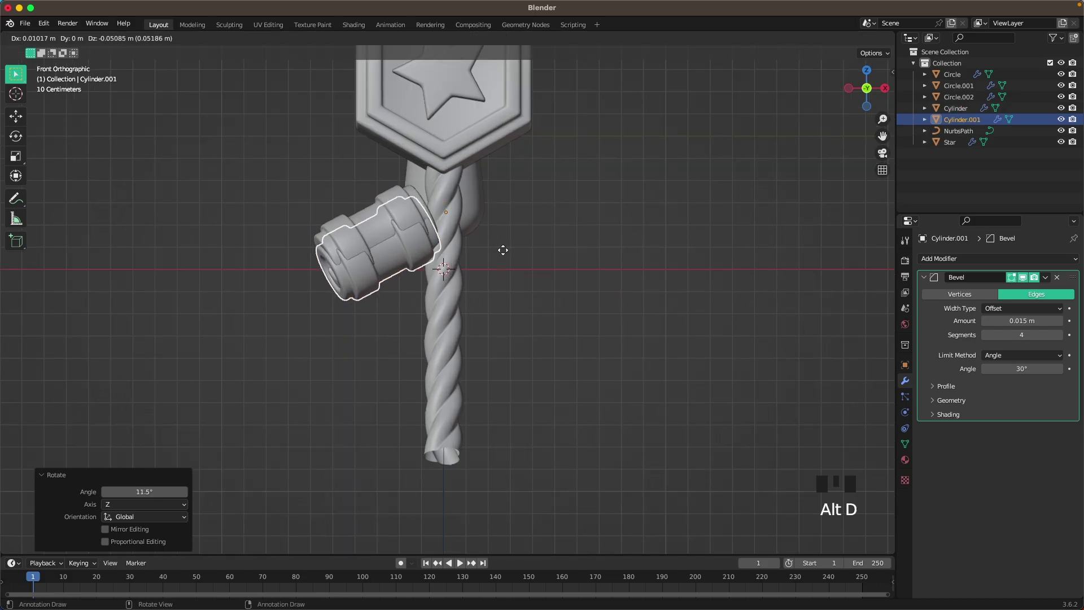
pyautogui.press('z')
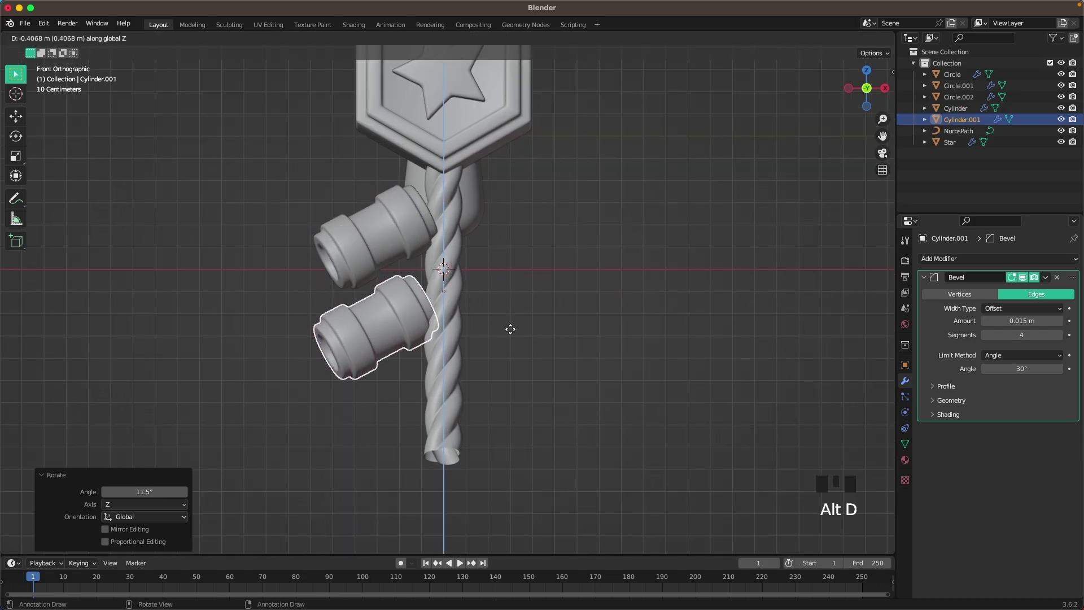
pyautogui.click(513, 334)
pyautogui.hotkey('shift', 'r')
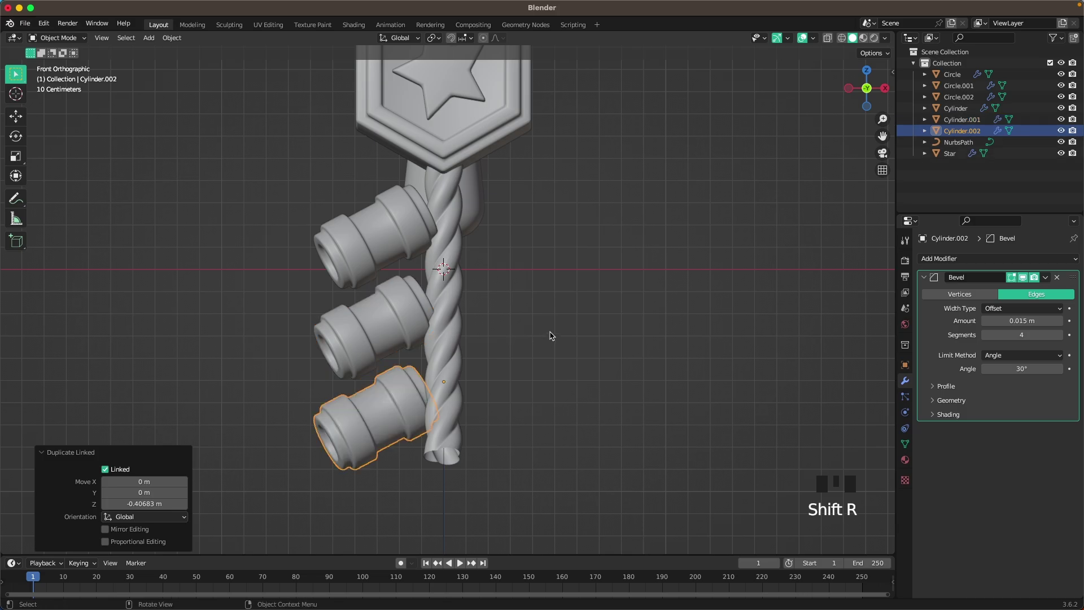
# Step: Switch to the left orthographic view and select the lowest cylinder for aligning with the rope
pyautogui.moveTo(484, 308); pyautogui.dragTo(624, 319, button='middle')
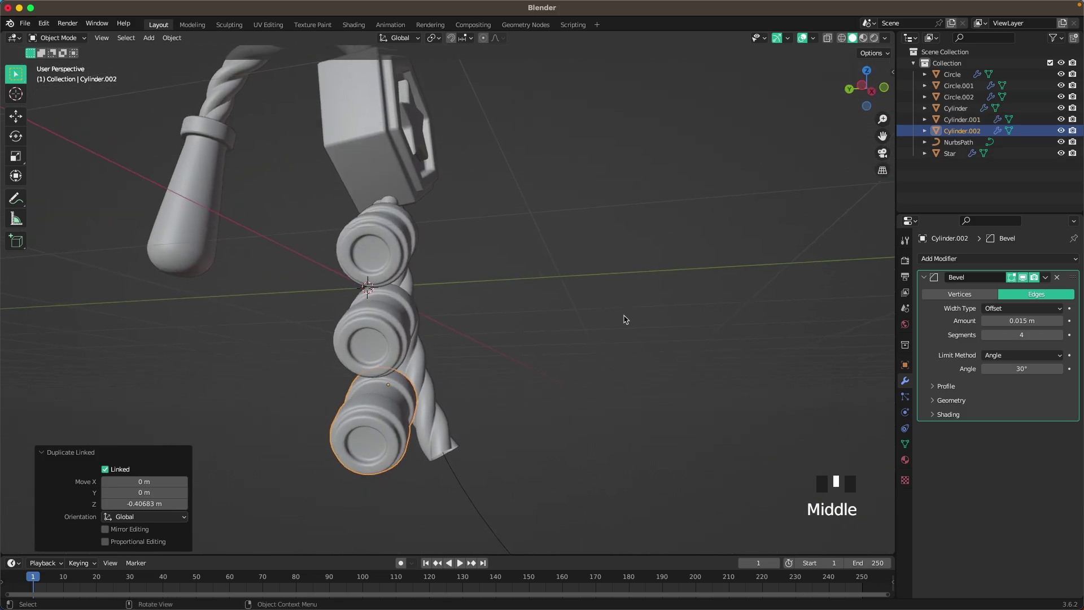
pyautogui.press('`')
pyautogui.click(536, 339)
pyautogui.click(416, 428)
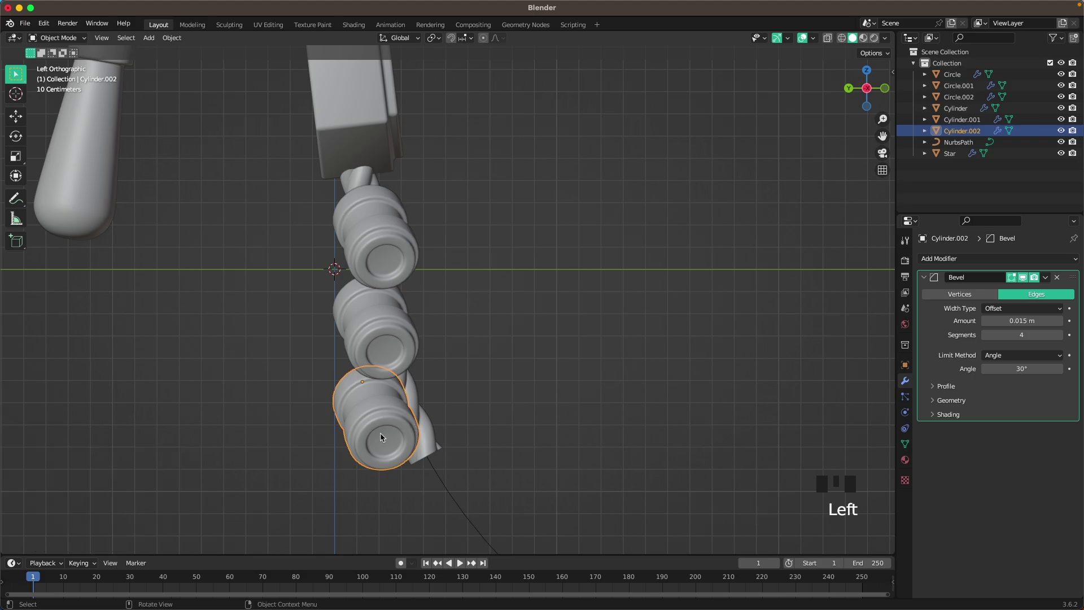
# Step: Move the bottom and middle cylinders along the Y axis to follow the curve of the twisted rope
pyautogui.press('g')
pyautogui.press('y')
pyautogui.click(406, 439)
pyautogui.click(388, 342)
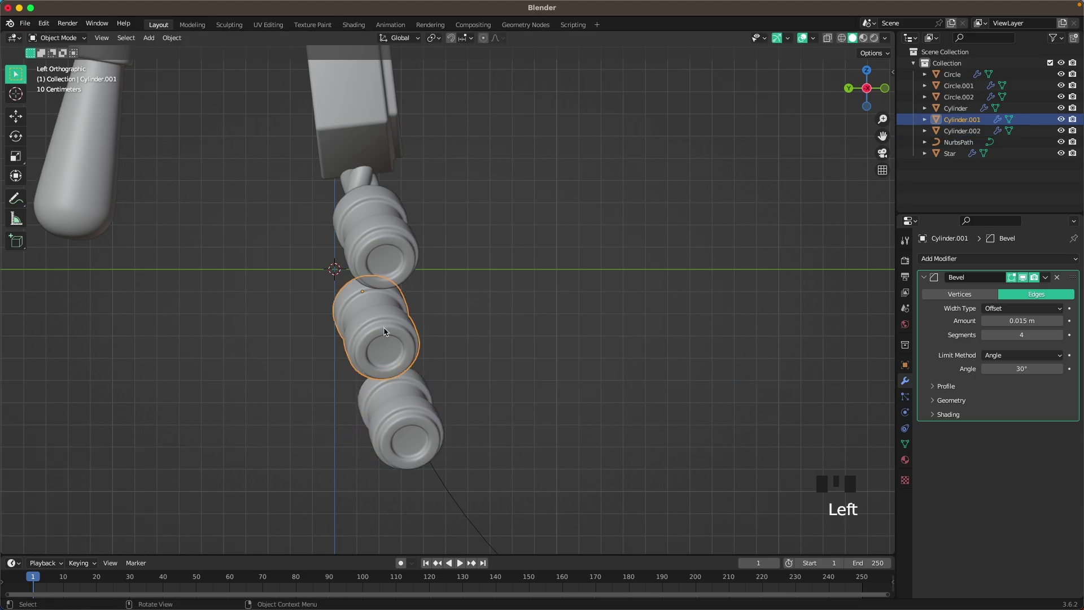
pyautogui.press('g')
pyautogui.press('y')
pyautogui.click(391, 334)
# Step: Rotate the bottom and middle cylinders slightly about the Z axis so they angle outward from the rope
pyautogui.click(418, 438)
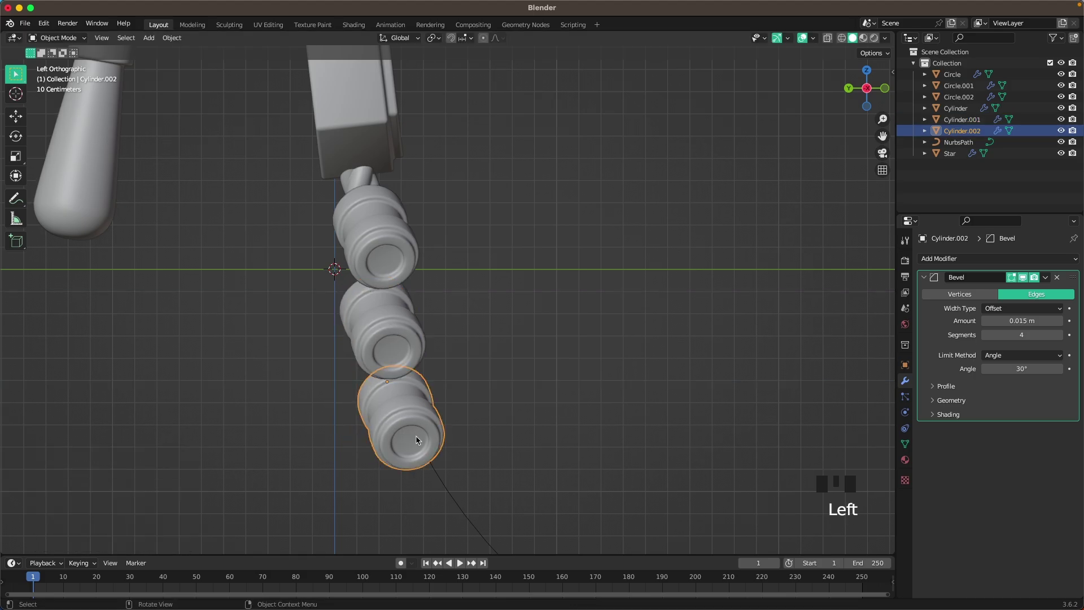
pyautogui.press('r')
pyautogui.press('z')
pyautogui.click(405, 375)
pyautogui.click(401, 355)
pyautogui.press('r')
pyautogui.press('z')
pyautogui.click(404, 354)
pyautogui.click(511, 341)
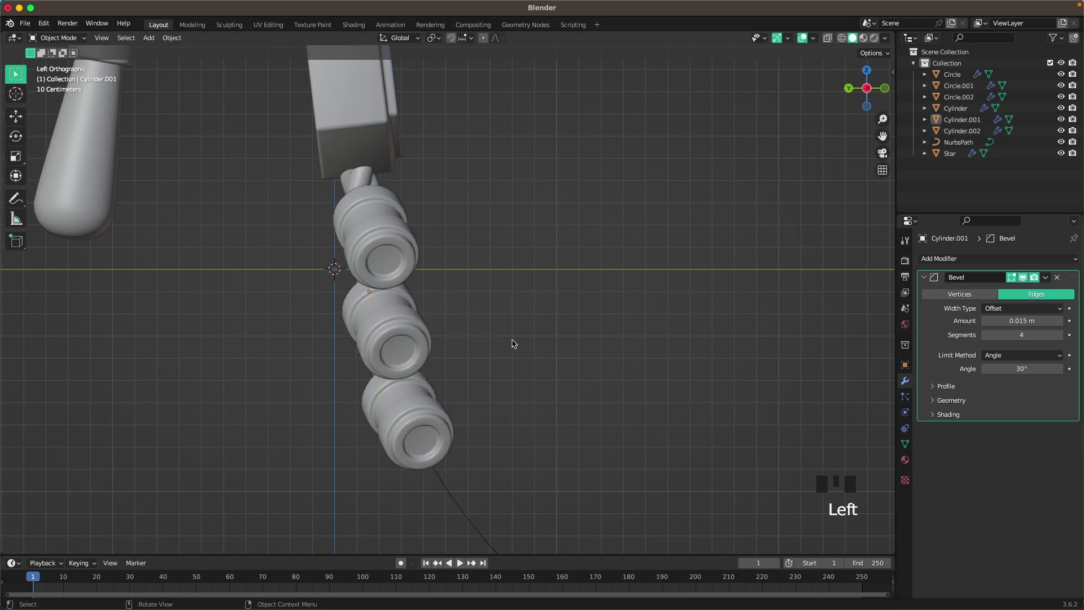
# Step: Add a Mirror modifier on the X axis to the top cylinder, using the twisted rope (Circle) as the mirror object
pyautogui.moveTo(510, 341); pyautogui.dragTo(545, 368, button='middle')
pyautogui.scroll(2, 547, 367)
pyautogui.press('`')
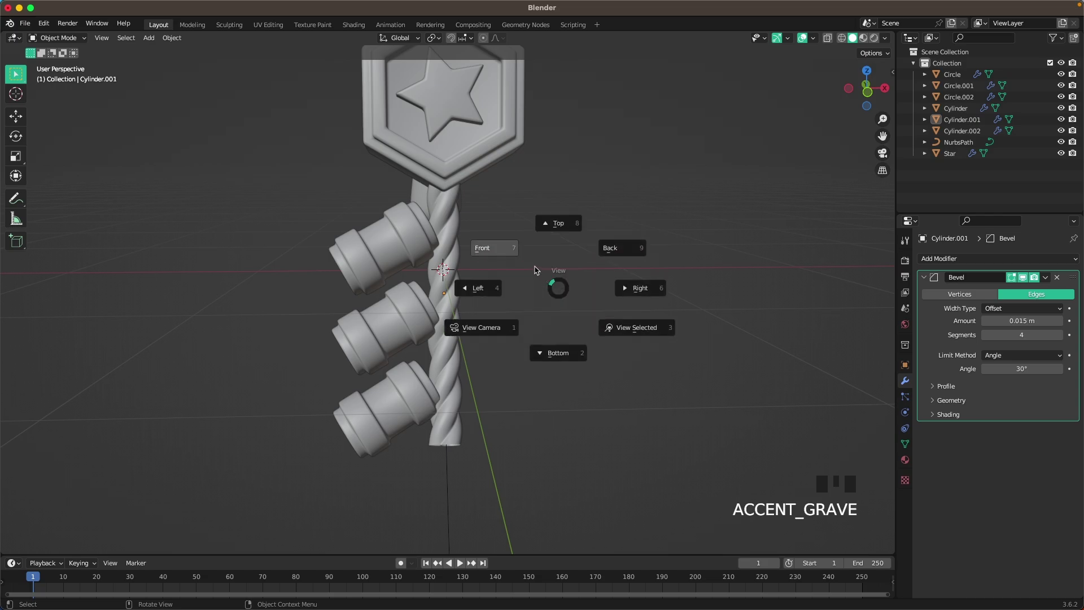
pyautogui.click(420, 237)
pyautogui.click(417, 237)
pyautogui.click(940, 258)
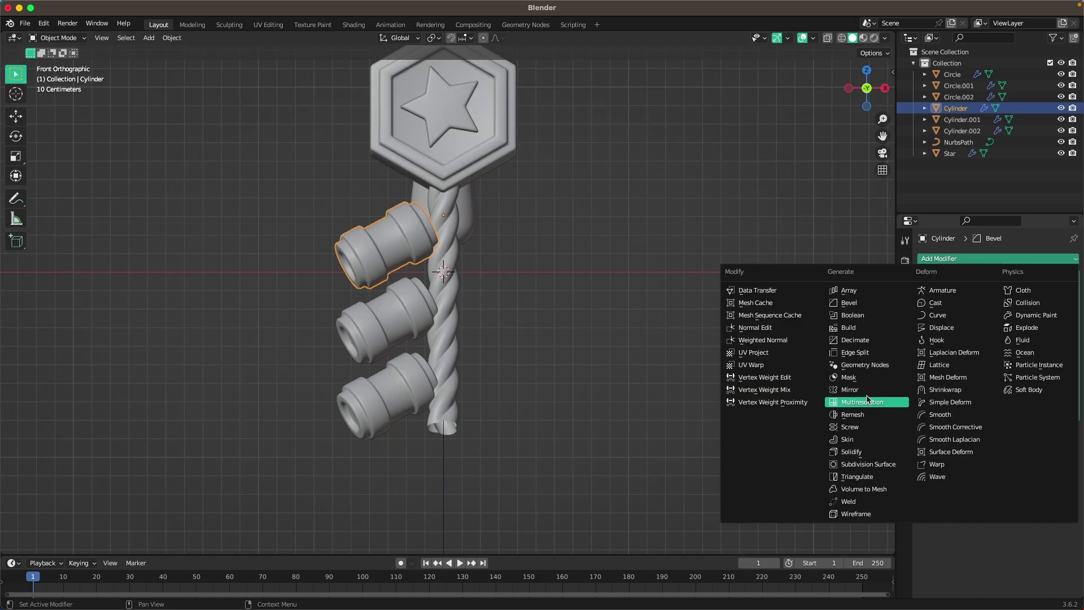
pyautogui.click(849, 390)
pyautogui.click(1059, 489)
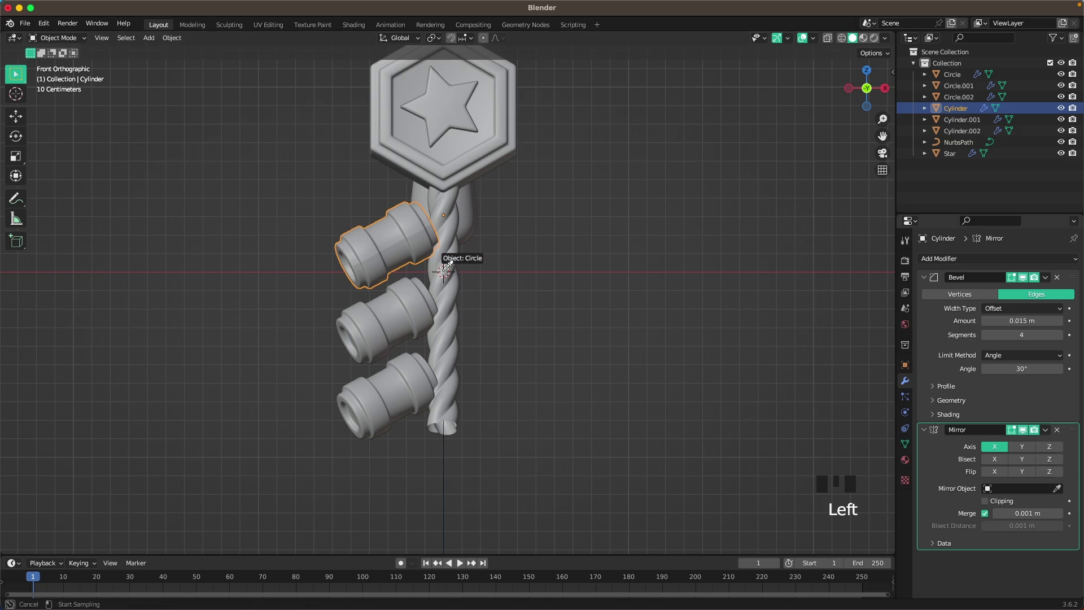
pyautogui.click(455, 258)
# Step: Copy the top cylinder's modifiers to the middle and bottom cylinders so they are mirrored as well
pyautogui.scroll(1, 420, 326)
pyautogui.click(376, 337)
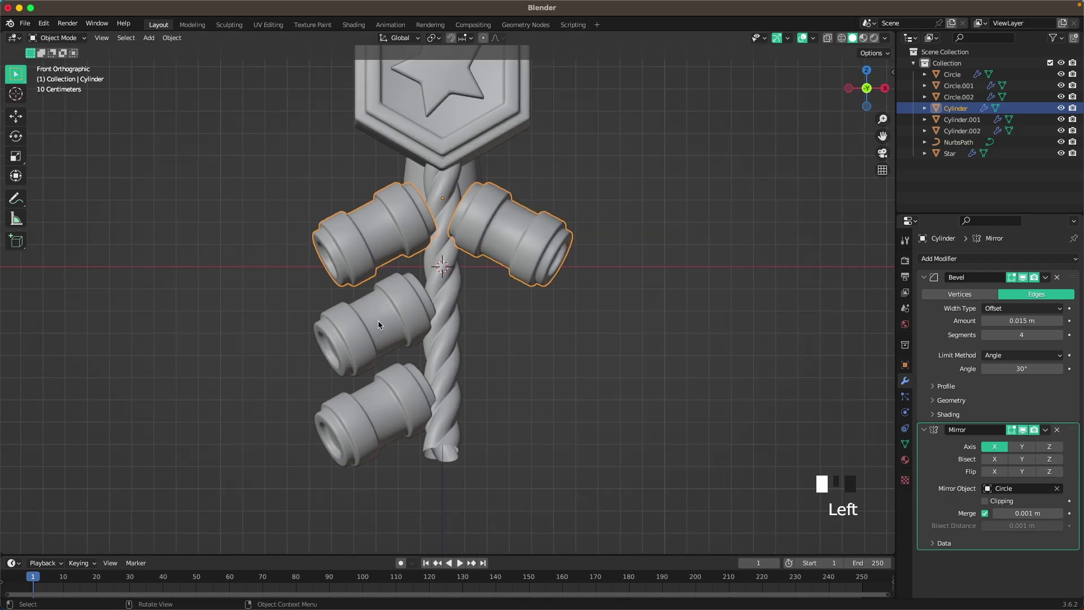
pyautogui.keyDown('shift'); pyautogui.click(367, 462); pyautogui.keyUp('shift')
pyautogui.keyDown('shift'); pyautogui.click(354, 238); pyautogui.keyUp('shift')
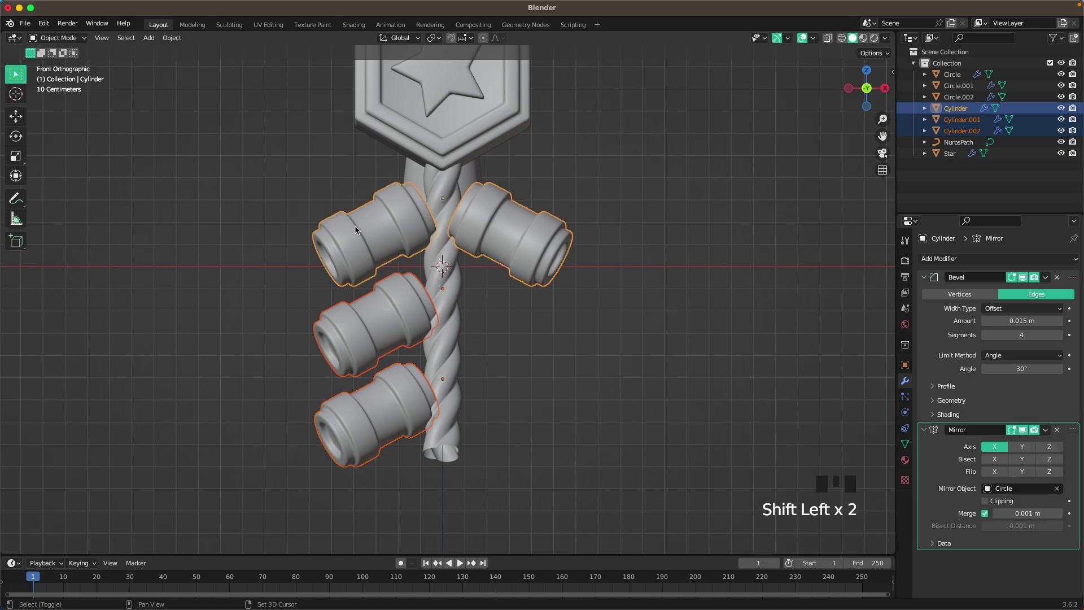
pyautogui.hotkey('ctrl', 'l')
pyautogui.click(371, 253)
pyautogui.click(732, 302)
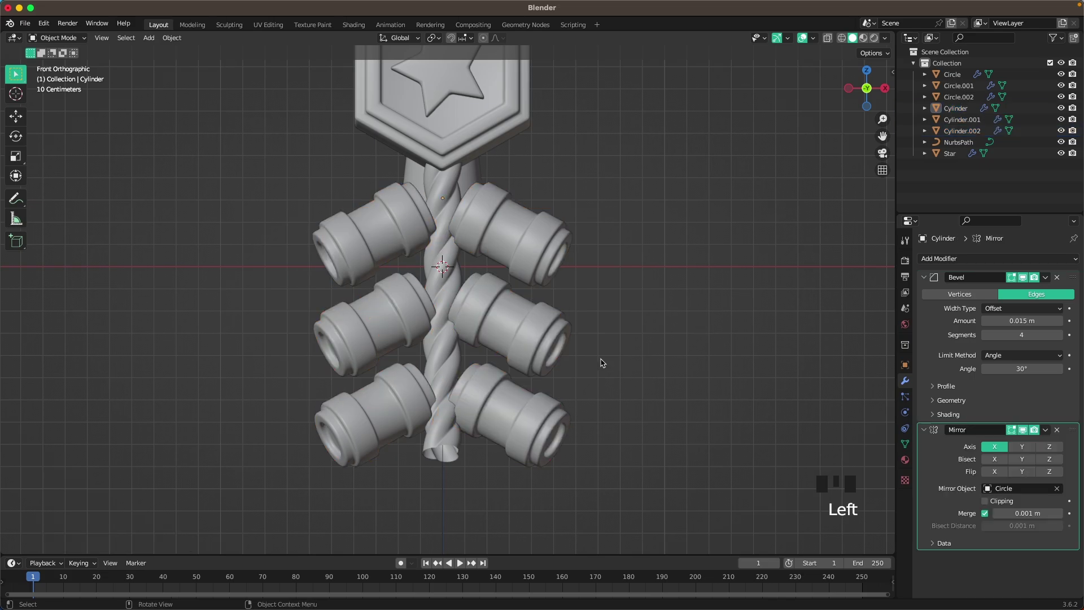
# Step: Fill the open edge loop at the lower end of the twisted rope with a face
pyautogui.keyDown('shift'); pyautogui.moveTo(600, 360); pyautogui.dragTo(605, 366, button='middle'); pyautogui.keyUp('shift')
pyautogui.click(444, 457)
pyautogui.keyDown('shift'); pyautogui.moveTo(525, 458); pyautogui.dragTo(539, 358, button='middle'); pyautogui.keyUp('shift')
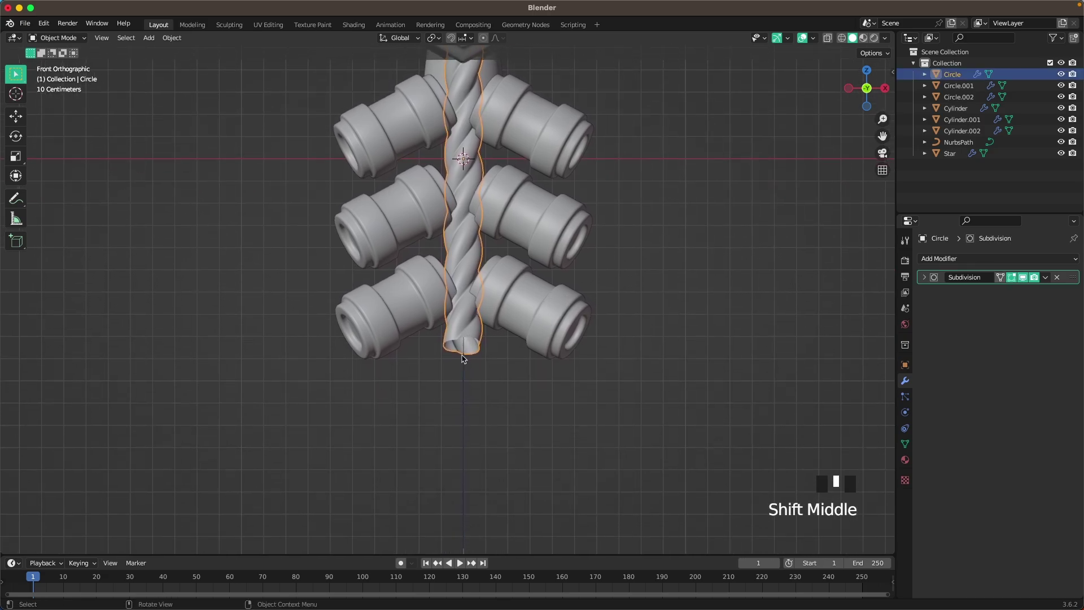
pyautogui.scroll(5, 496, 314)
pyautogui.keyDown('shift'); pyautogui.moveTo(500, 405); pyautogui.dragTo(510, 362, button='middle'); pyautogui.keyUp('shift')
pyautogui.scroll(3, 456, 370)
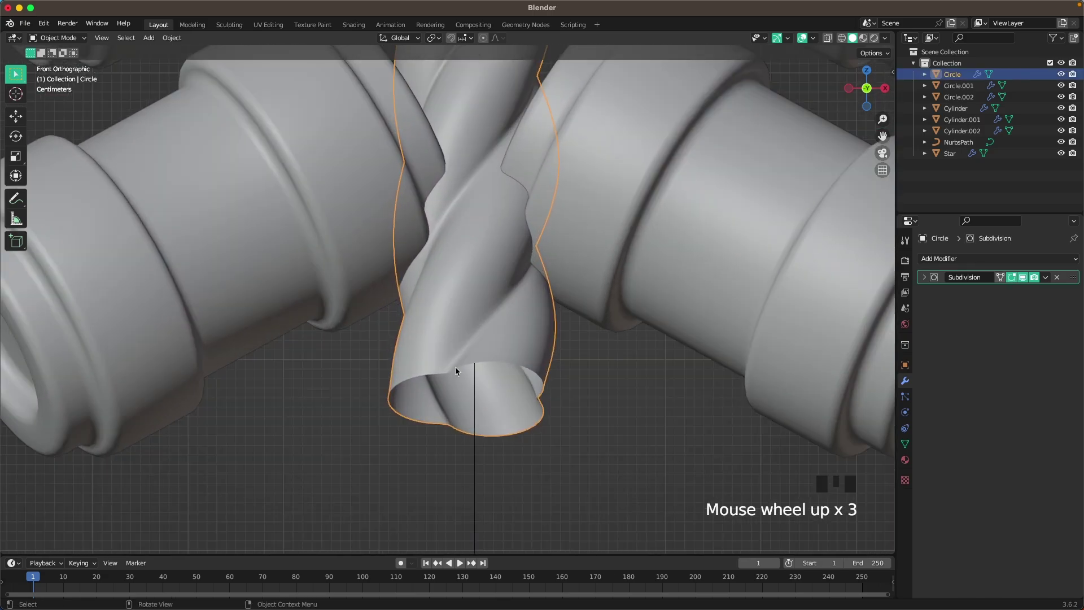
pyautogui.press('Tab')
pyautogui.scroll(1, 437, 391)
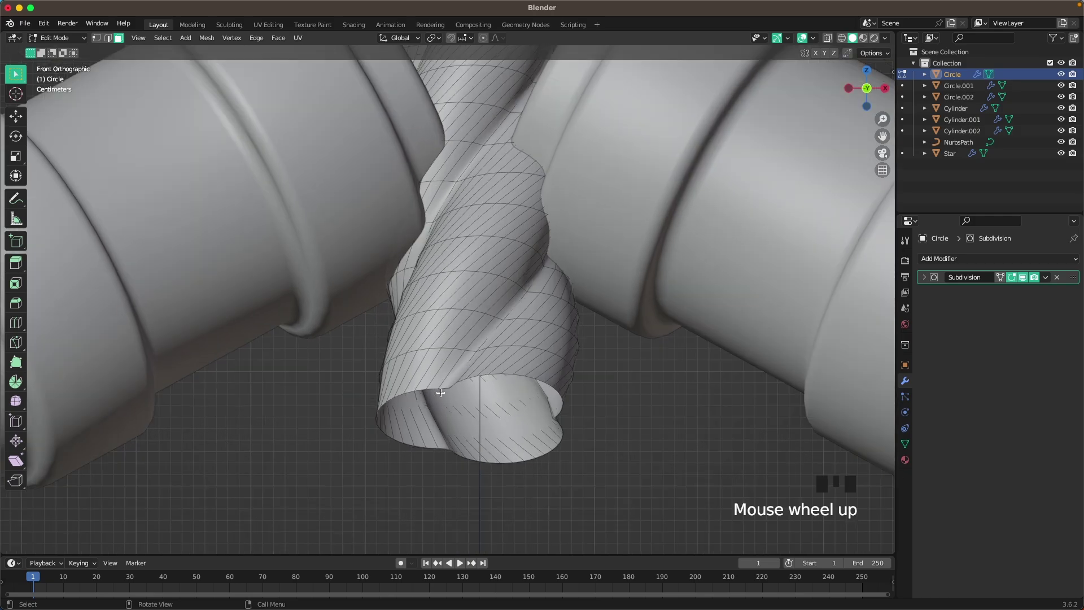
pyautogui.press('2')
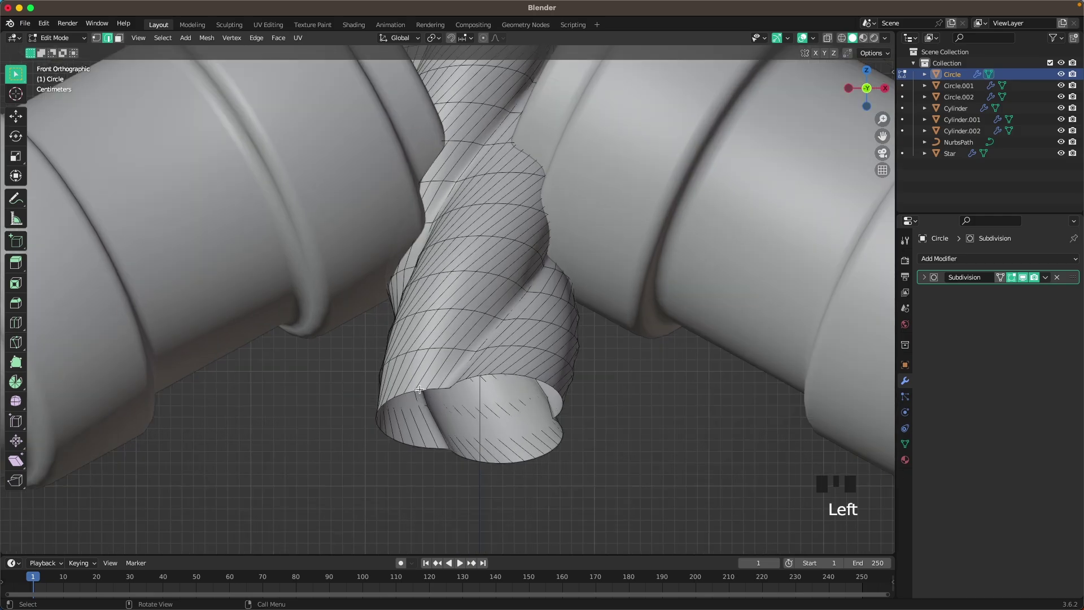
pyautogui.doubleClick(420, 389)
pyautogui.press('f')
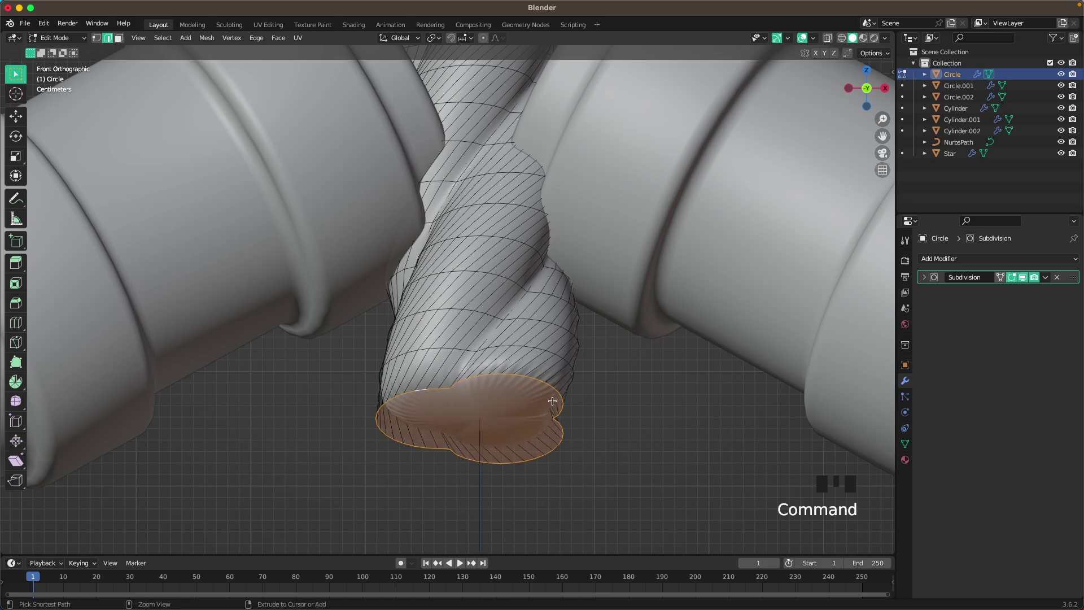
# Step: Bevel the edges of the rope's end cap about 0.43 m wide with 3 segments
pyautogui.press('super+b')
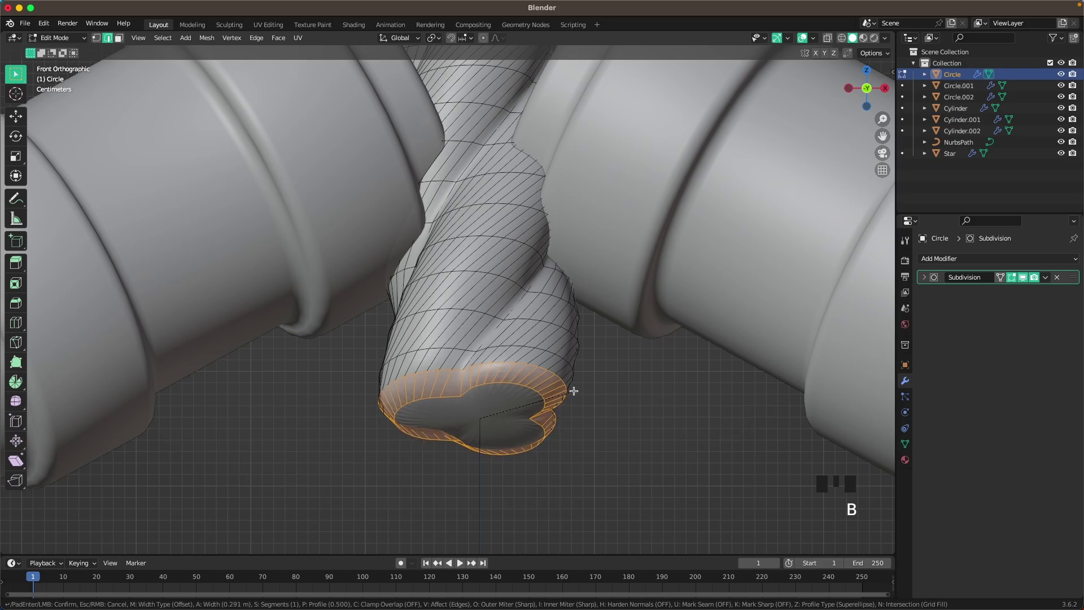
pyautogui.scroll(1, 579, 388)
pyautogui.scroll(2, 580, 388)
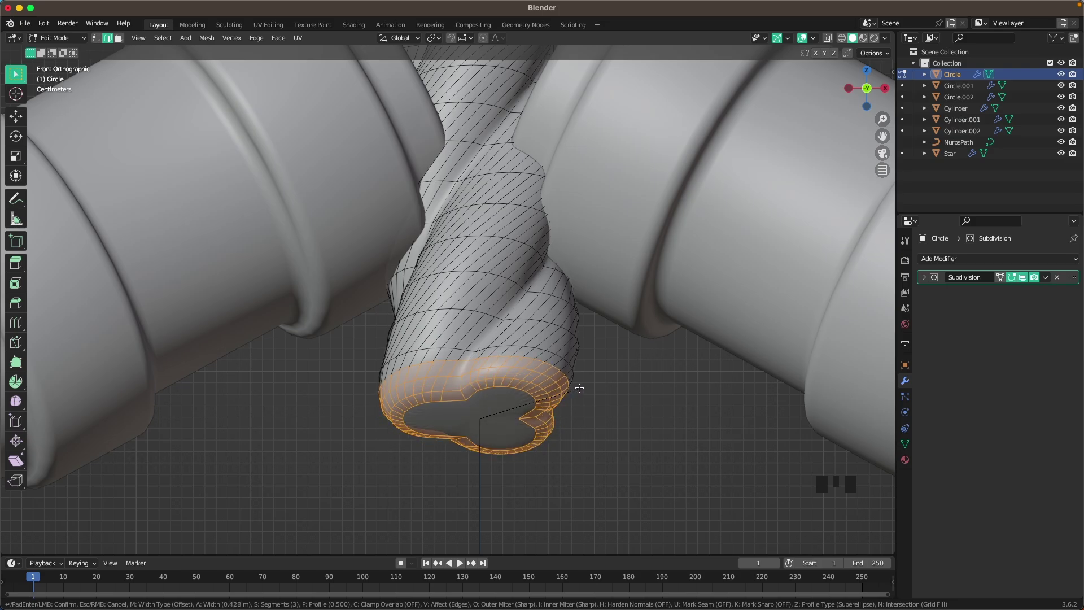
pyautogui.click(579, 388)
pyautogui.press('Tab')
# Step: Delete the leftover NurbsPath curve from the scene
pyautogui.scroll(-3, 581, 391)
pyautogui.scroll(-3, 582, 391)
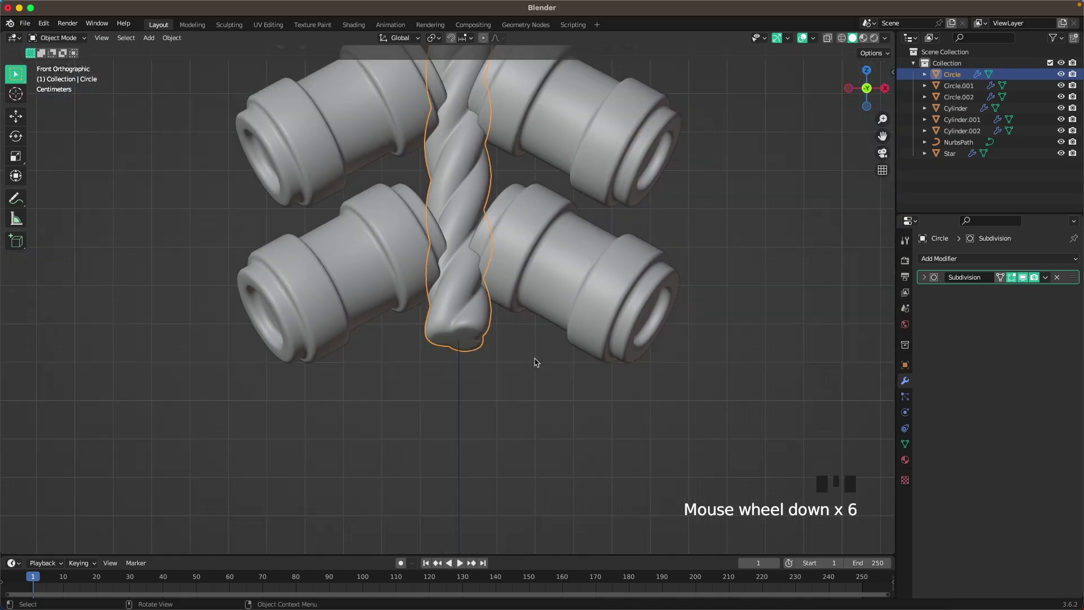
pyautogui.moveTo(533, 361); pyautogui.dragTo(565, 328, button='middle')
pyautogui.scroll(-7, 525, 337)
pyautogui.keyDown('shift'); pyautogui.moveTo(583, 251); pyautogui.dragTo(537, 347, button='middle'); pyautogui.keyUp('shift')
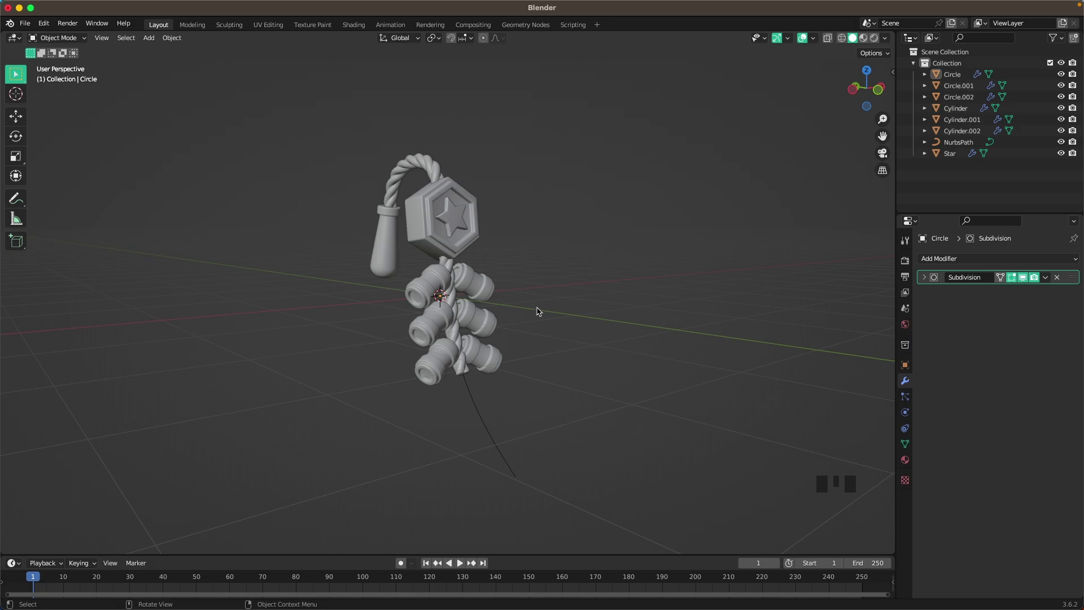
pyautogui.press('`')
pyautogui.scroll(2, 430, 308)
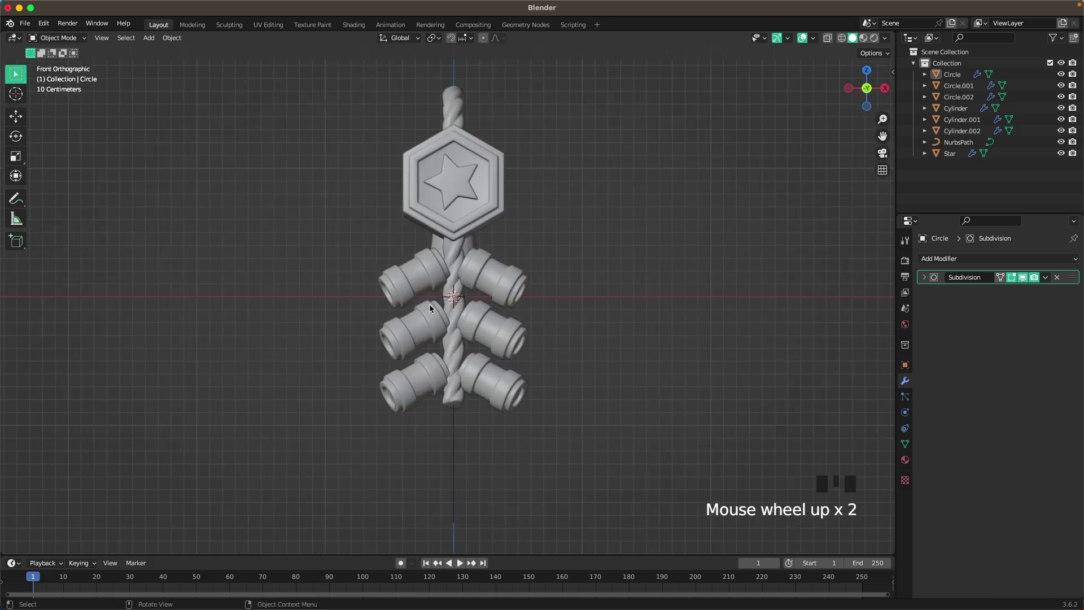
pyautogui.click(957, 144)
pyautogui.press('x')
pyautogui.click(559, 337)
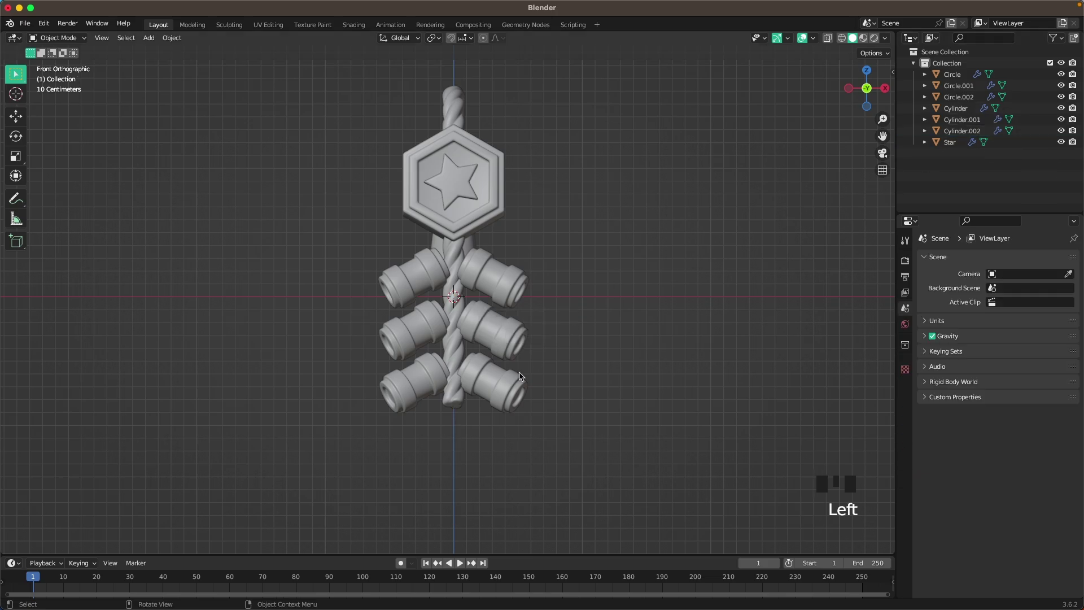
# Step: Add a camera and move it -5 m along the Y axis
pyautogui.hotkey('shift', 'a')
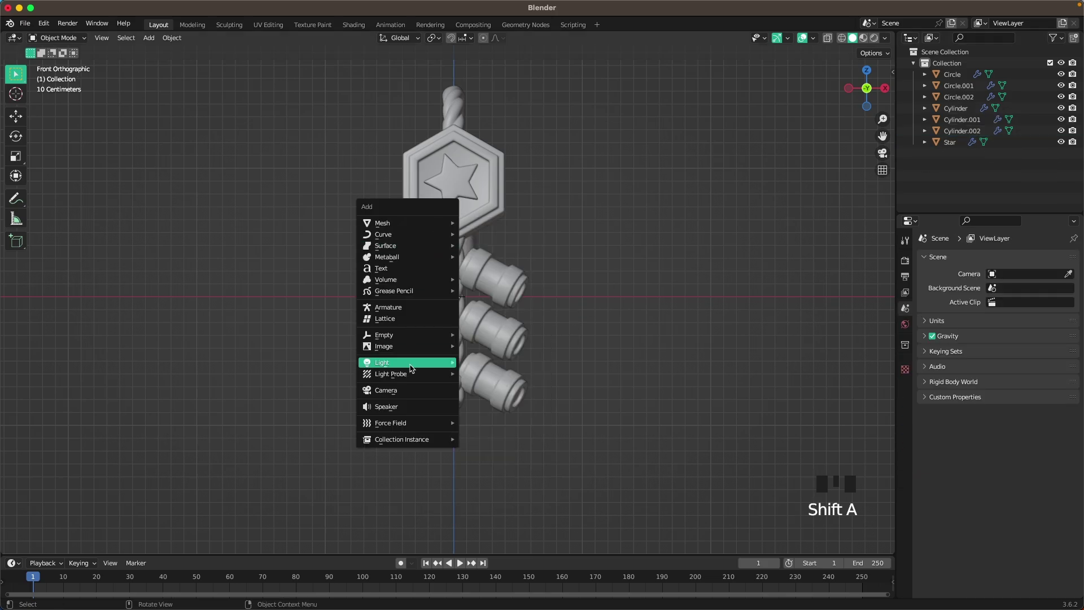
pyautogui.click(410, 394)
pyautogui.moveTo(382, 264); pyautogui.dragTo(537, 305, button='middle')
pyautogui.scroll(-4, 537, 305)
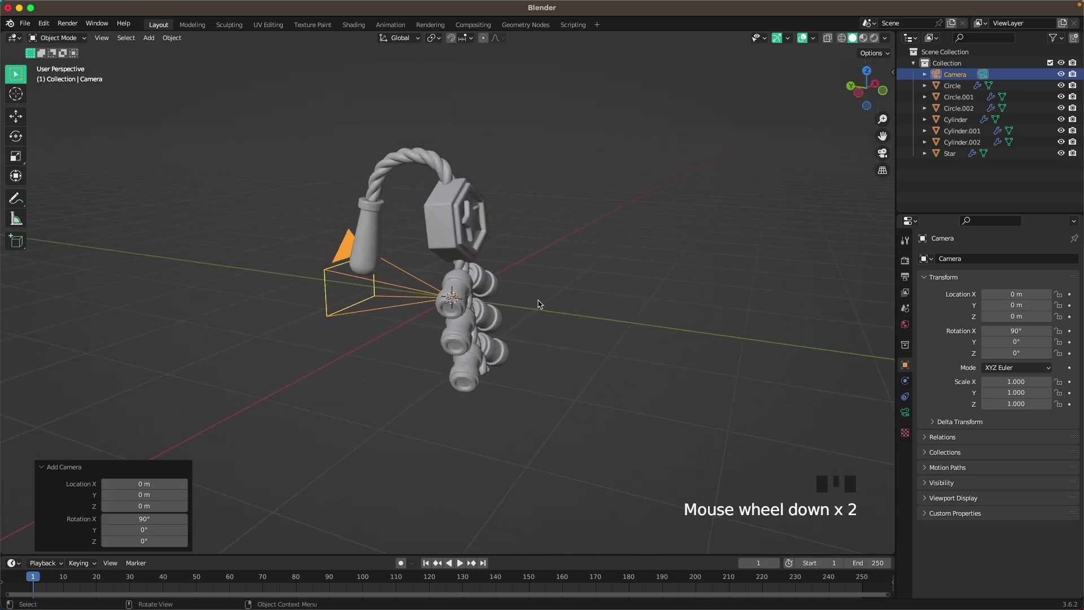
pyautogui.write('gy5')
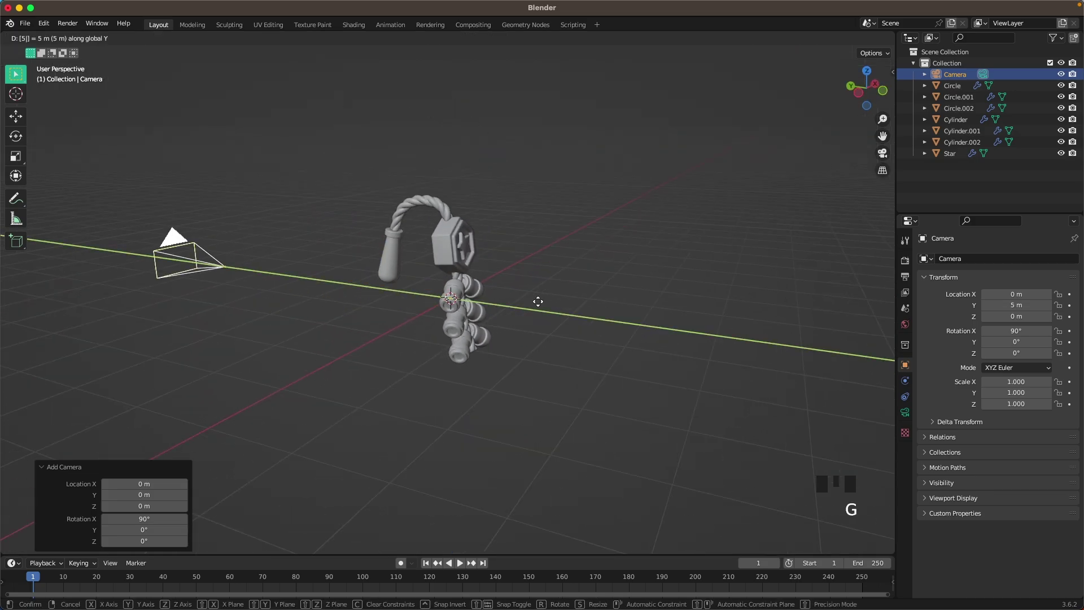
pyautogui.press('-')
pyautogui.press('Return')
# Step: Look through the camera and set the output's vertical resolution to 1920 px for a square frame
pyautogui.press('`')
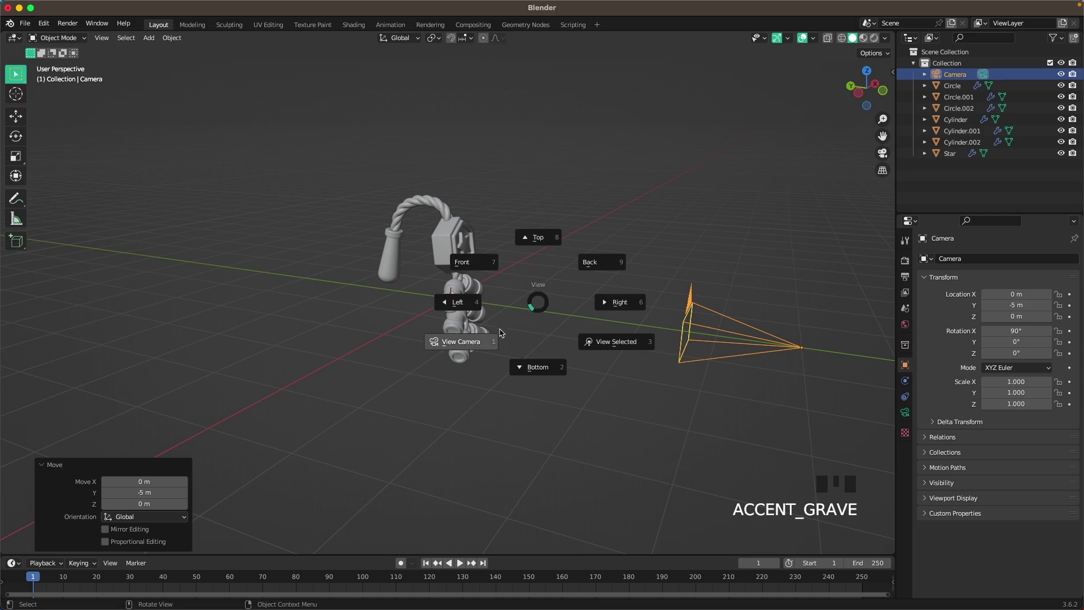
pyautogui.click(500, 333)
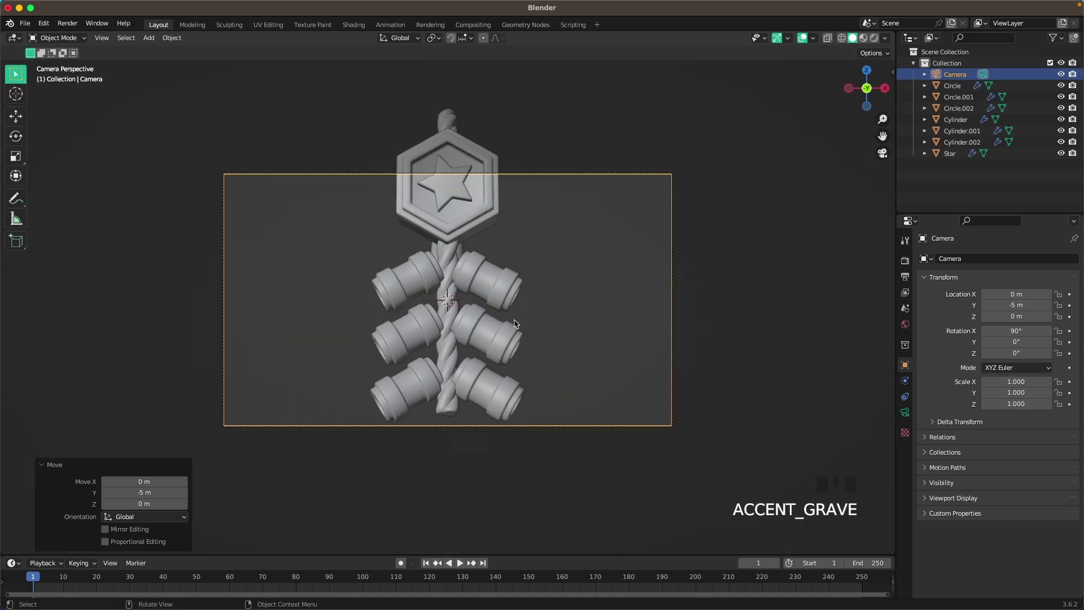
pyautogui.click(905, 277)
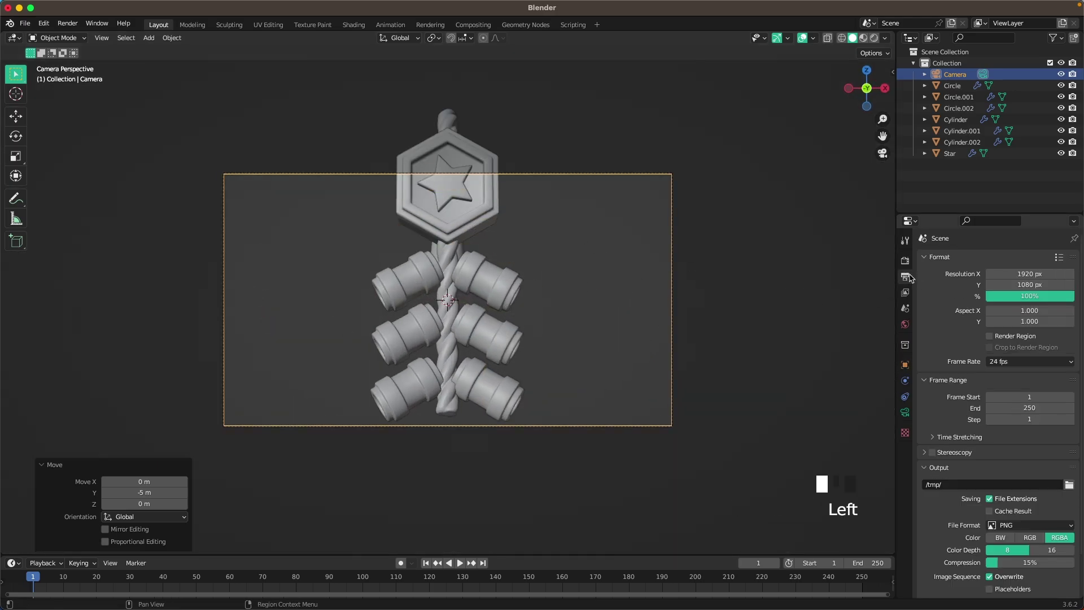
pyautogui.doubleClick(1034, 286)
pyautogui.write('1')
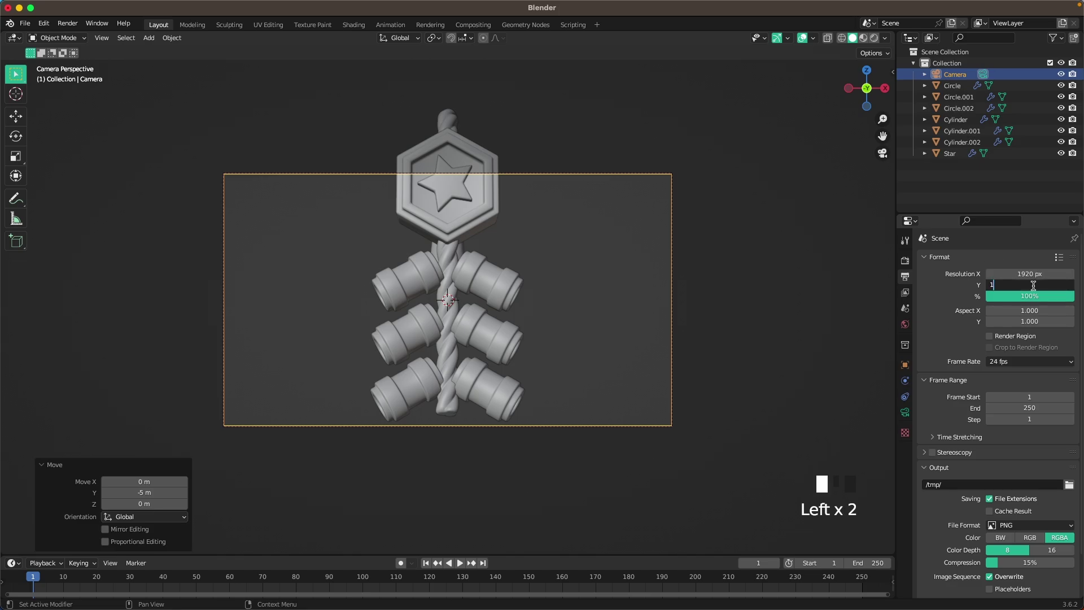
pyautogui.write('920')
pyautogui.press('Return')
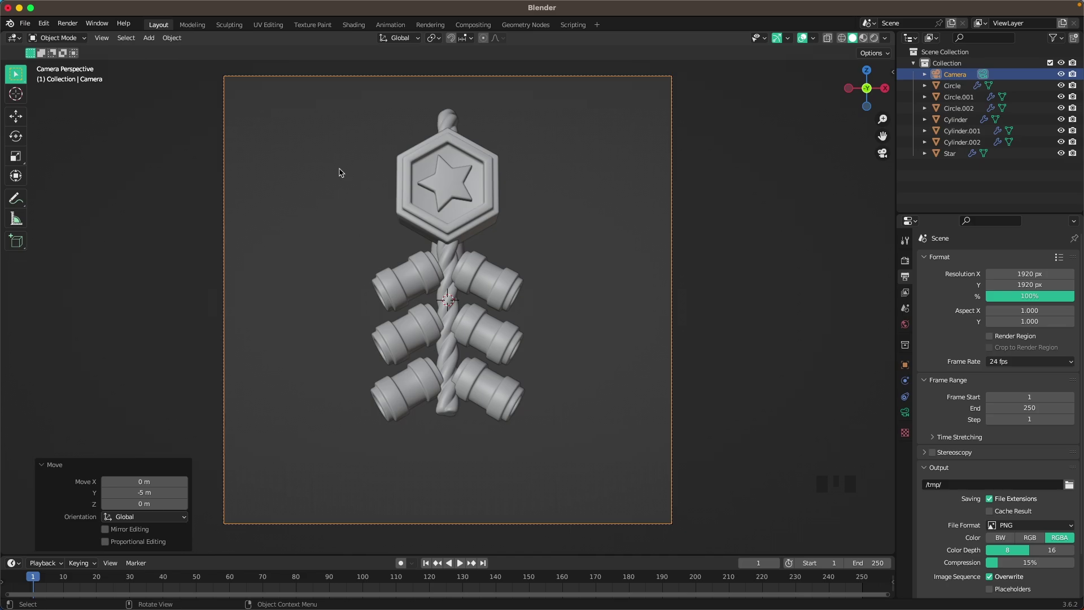
# Step: Move all the model parts together by about -0.12 m in X and -0.21 m in Z within the camera frame
pyautogui.moveTo(337, 120); pyautogui.dragTo(593, 481)
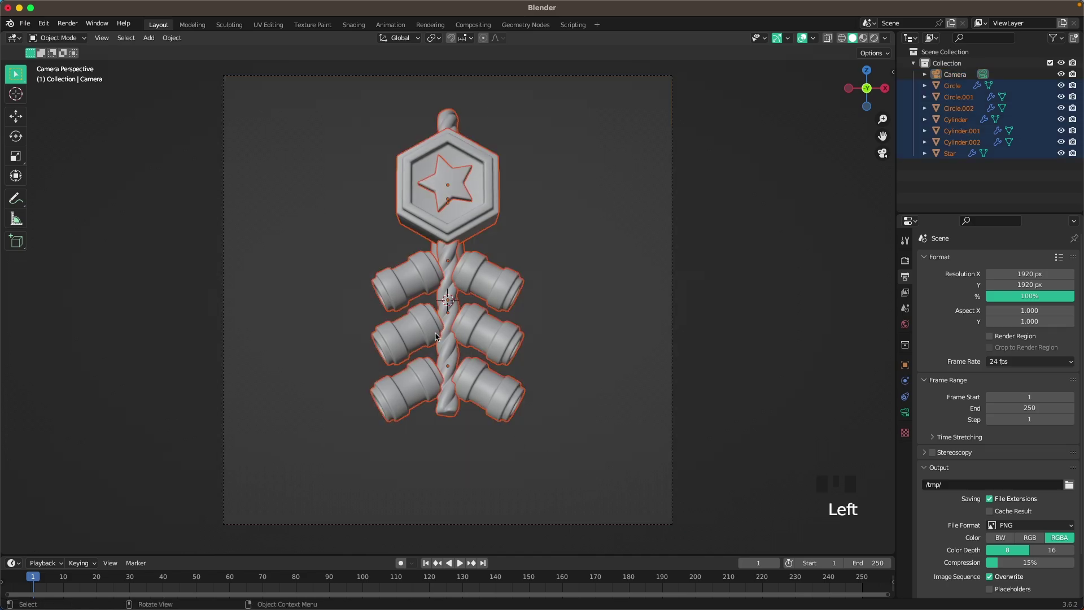
pyautogui.press('g')
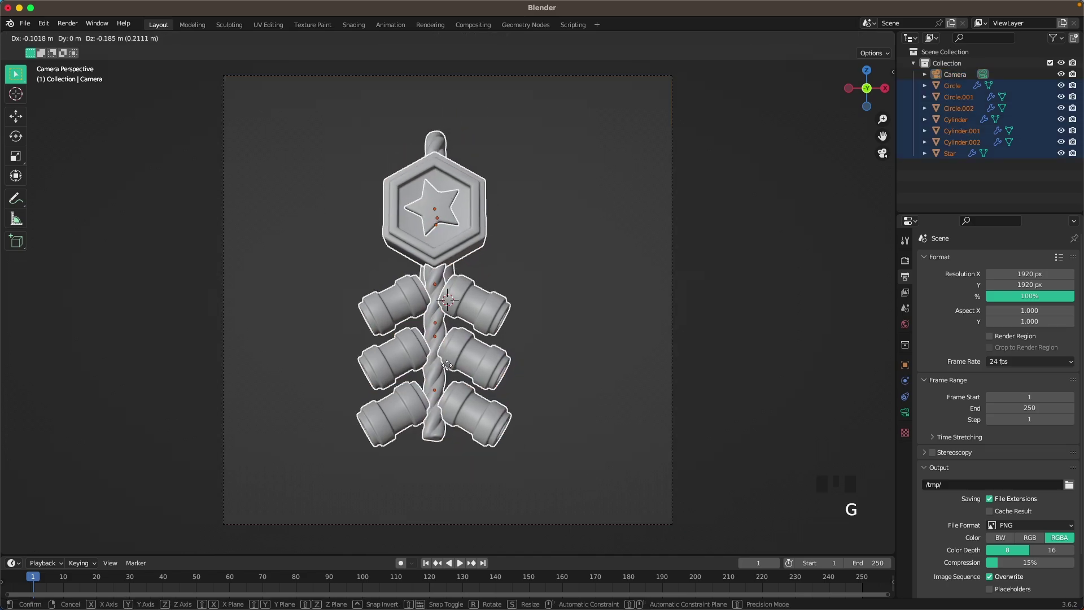
pyautogui.click(413, 404)
# Step: Trackball-rotate the whole model by about -12.6° and 34.4°, and shift it slightly down in the camera frame
pyautogui.press('r')
pyautogui.press('r')
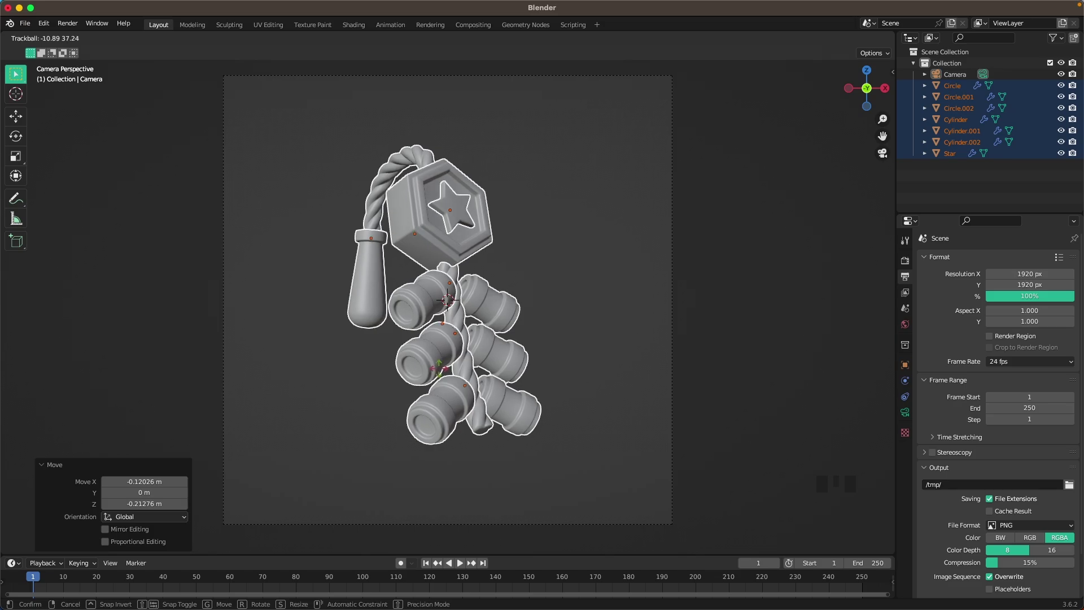
pyautogui.click(436, 367)
pyautogui.press('g')
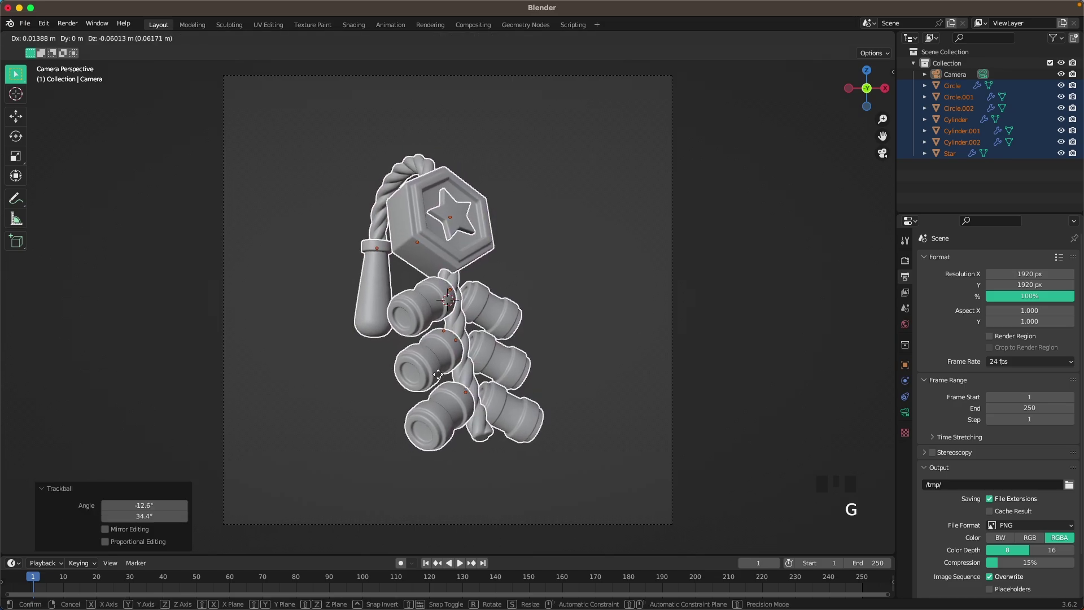
pyautogui.click(437, 374)
# Step: Move the camera about -0.98 m along its local Z axis so the model fills more of the frame
pyautogui.click(671, 523)
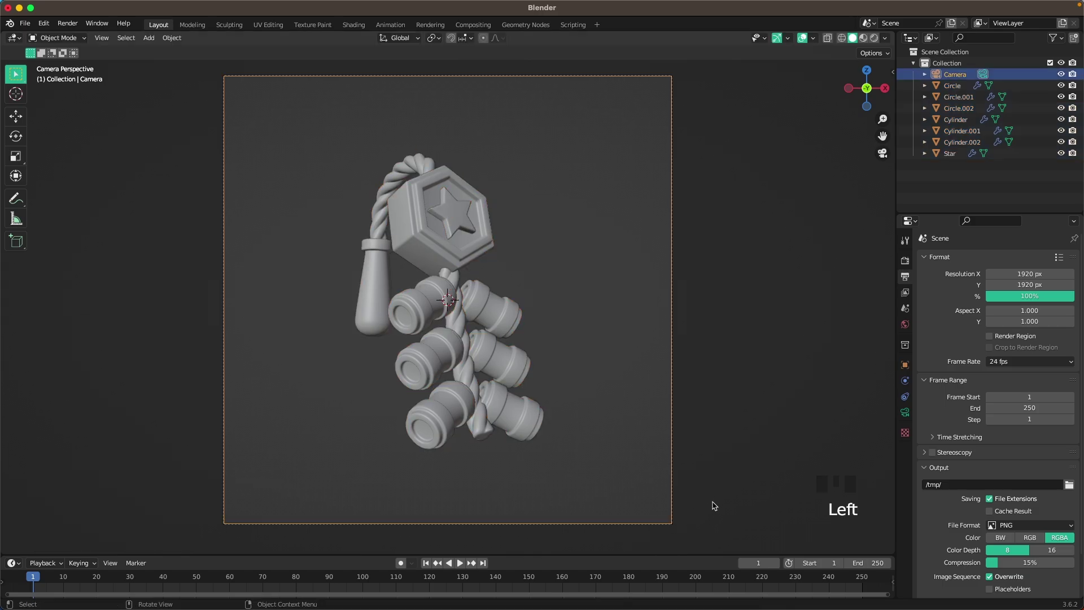
pyautogui.press('g')
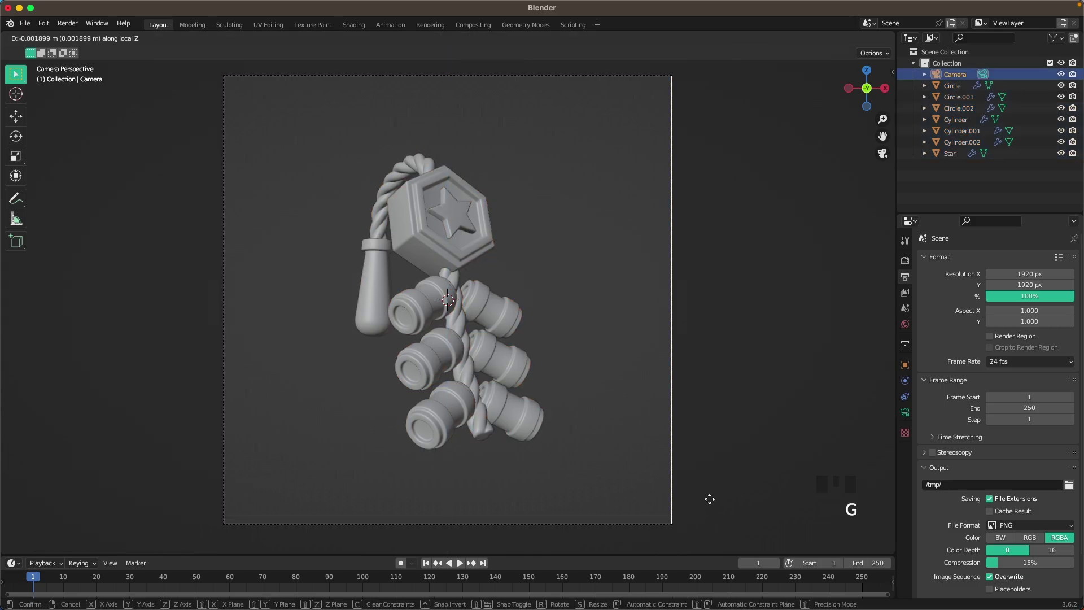
pyautogui.click(683, 450)
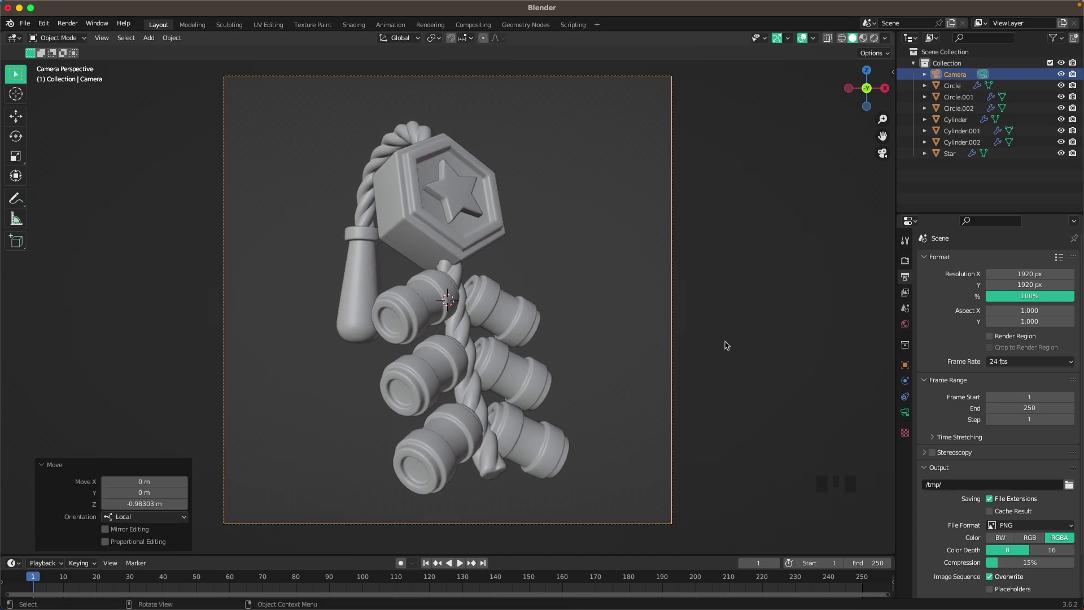
# Step: Add a mesh plane at the origin and rotate it 90° about X so it stands upright
pyautogui.click(727, 345)
pyautogui.hotkey('shift', 'a')
pyautogui.moveTo(444, 204)
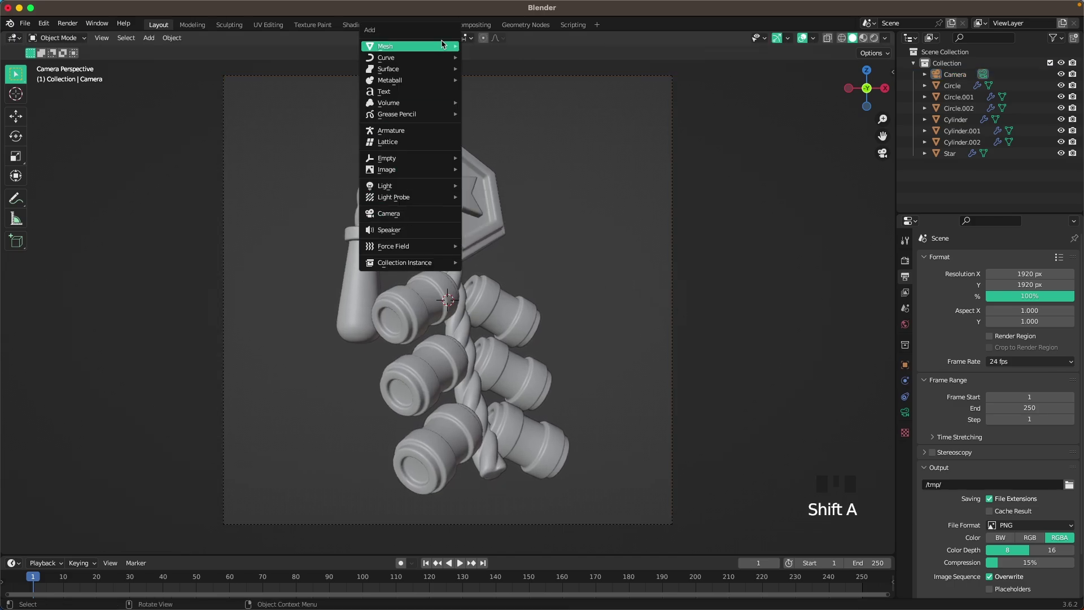
pyautogui.moveTo(444, 46)
pyautogui.click(492, 47)
pyautogui.write('r')
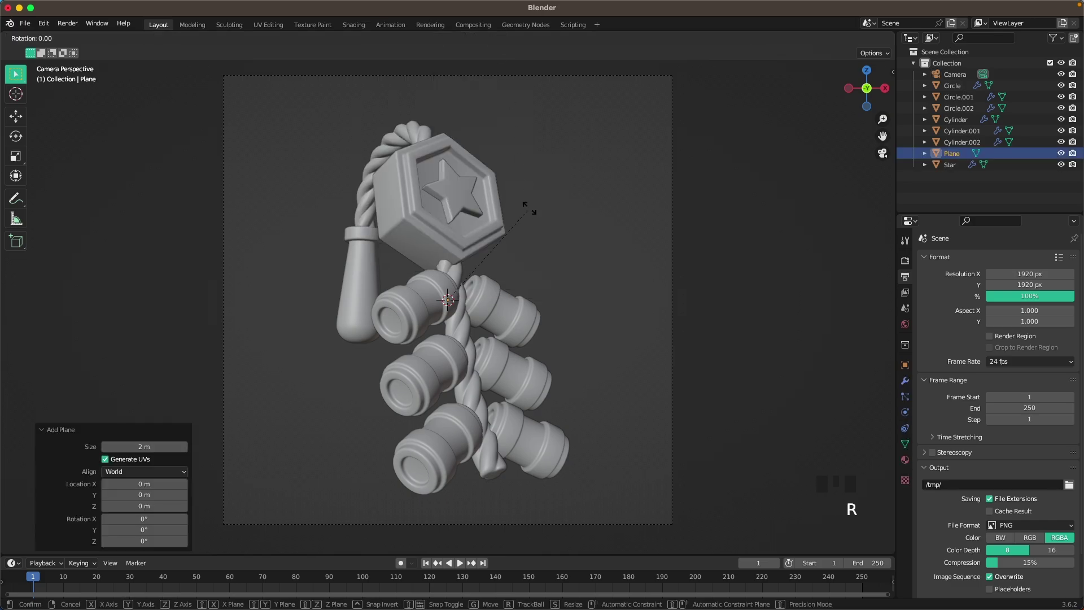
pyautogui.write('x90')
pyautogui.press('Return')
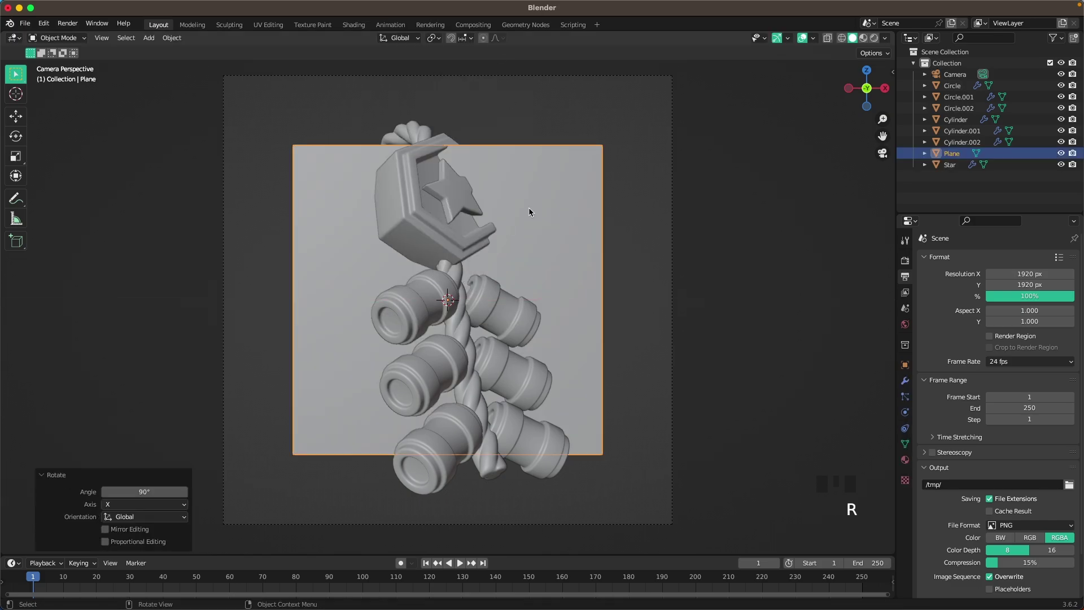
# Step: Move the plane about 7.37 m along Y behind the model and return to the camera view
pyautogui.moveTo(492, 213); pyautogui.dragTo(556, 298, button='middle')
pyautogui.scroll(-7, 557, 299)
pyautogui.press('g')
pyautogui.press('y')
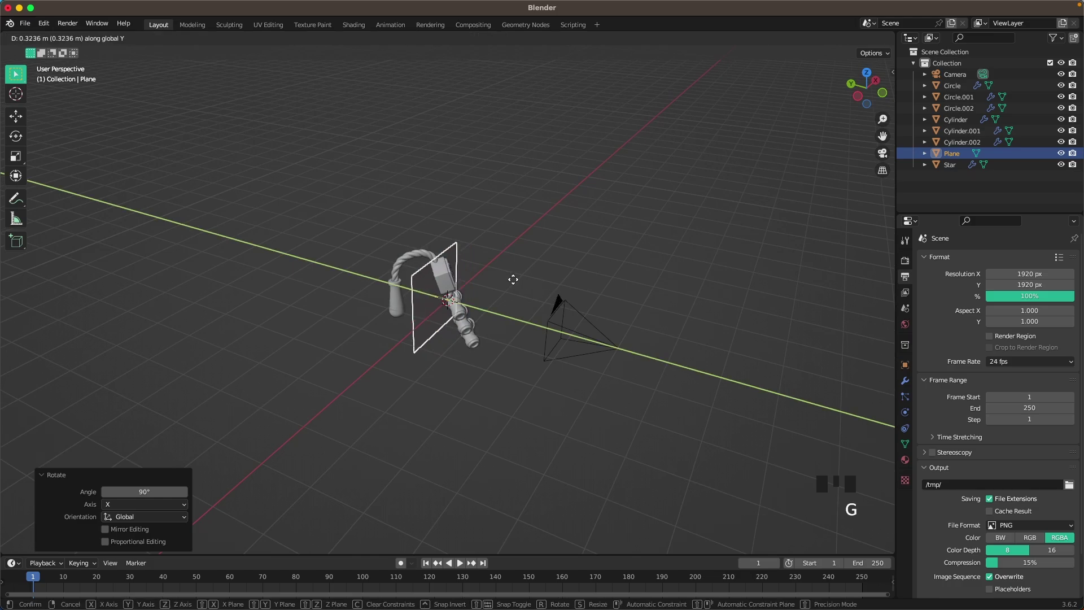
pyautogui.click(330, 226)
pyautogui.press('`')
pyautogui.click(326, 310)
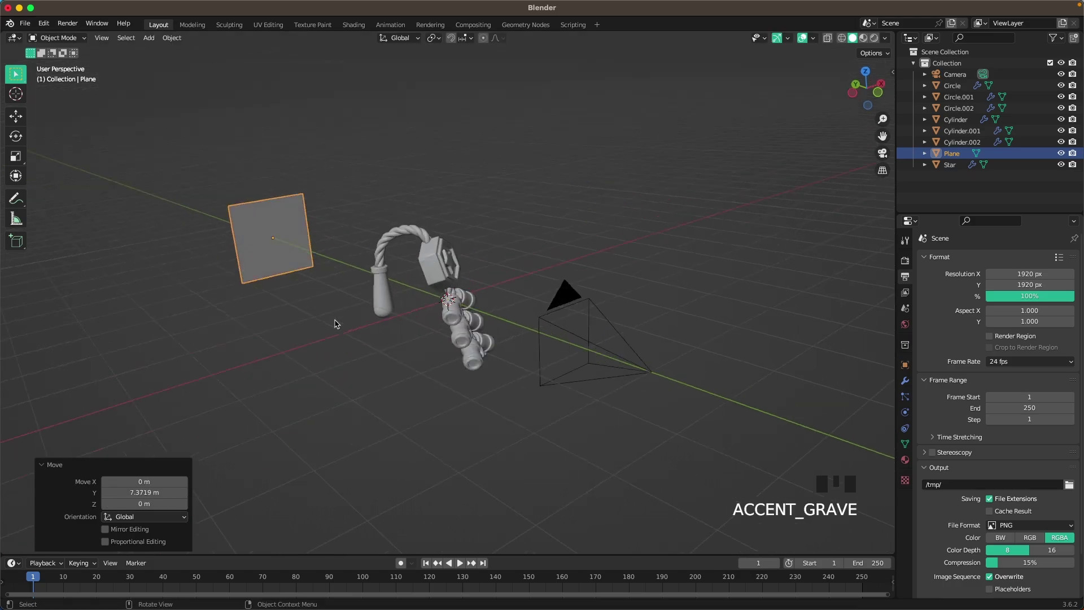
# Step: In Edit Mode, scale the plane up about 4.3 times so the backdrop covers the whole camera frame
pyautogui.scroll(1, 501, 324)
pyautogui.scroll(-2, 500, 324)
pyautogui.scroll(-1, 501, 323)
pyautogui.press('Tab')
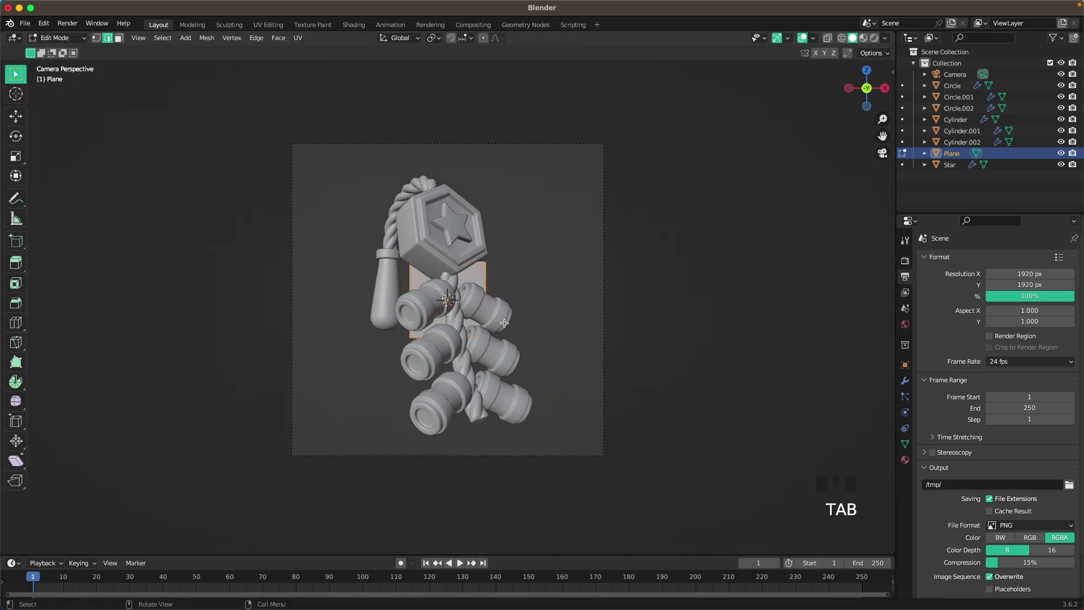
pyautogui.press('s')
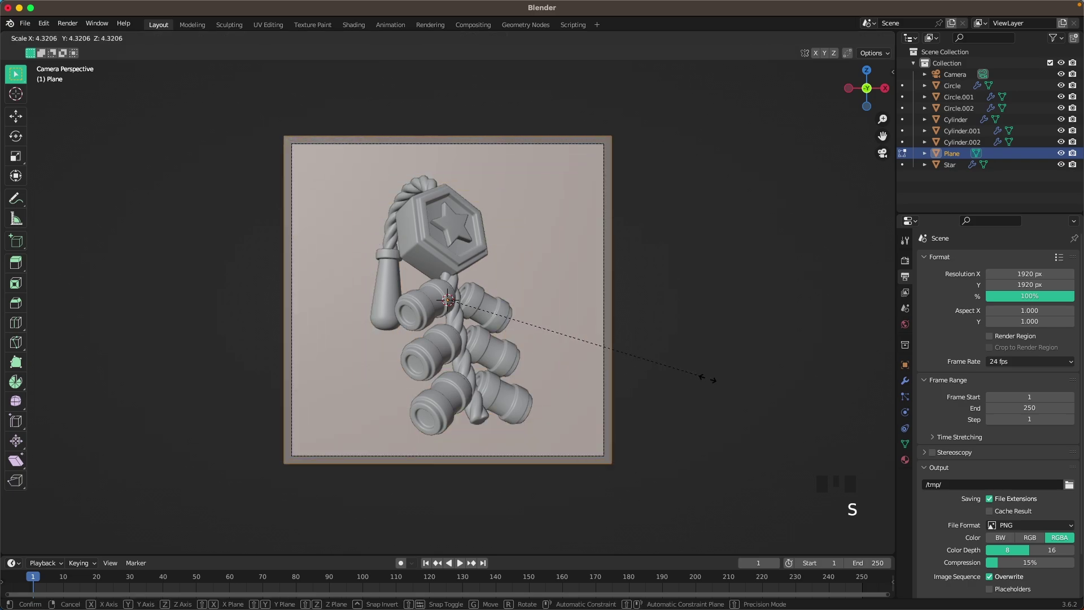
pyautogui.click(727, 341)
pyautogui.press('Tab')
pyautogui.scroll(2, 556, 287)
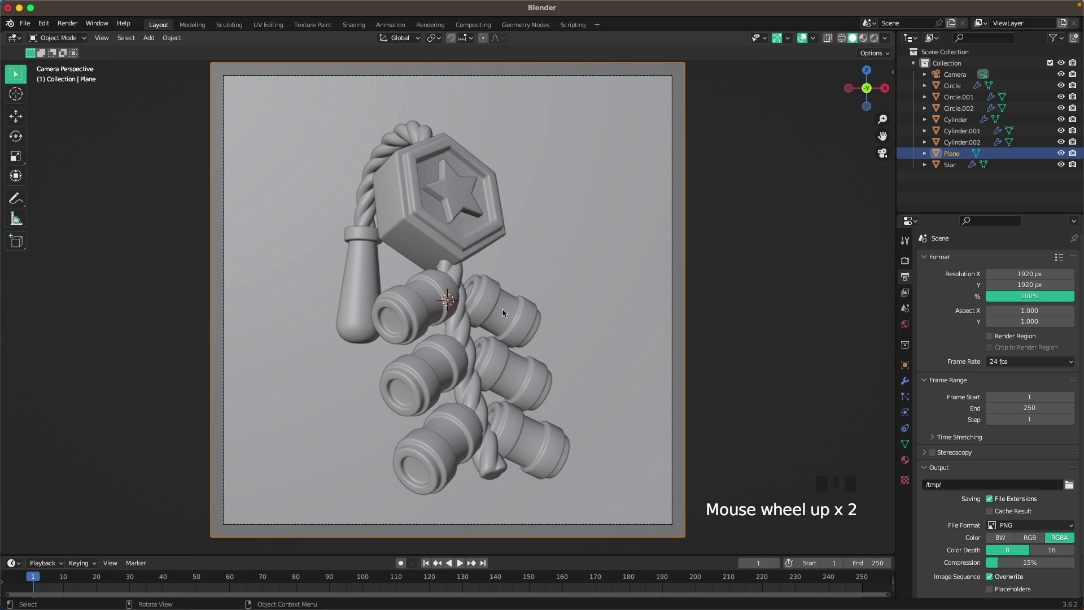
# Step: Switch the viewport to rendered shading and add an area light at the origin
pyautogui.press('z')
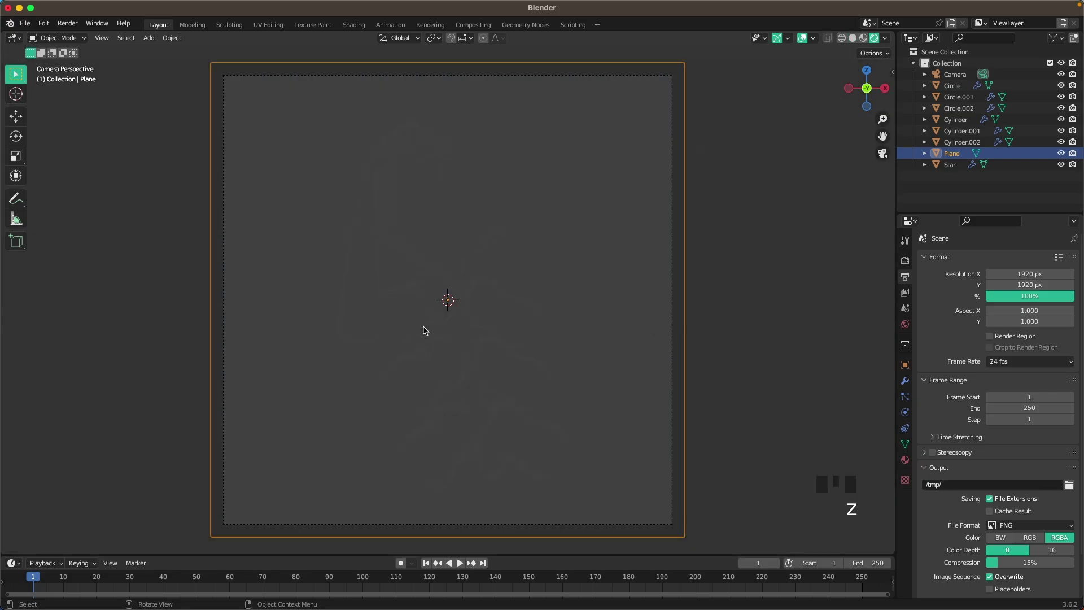
pyautogui.hotkey('shift', 'a')
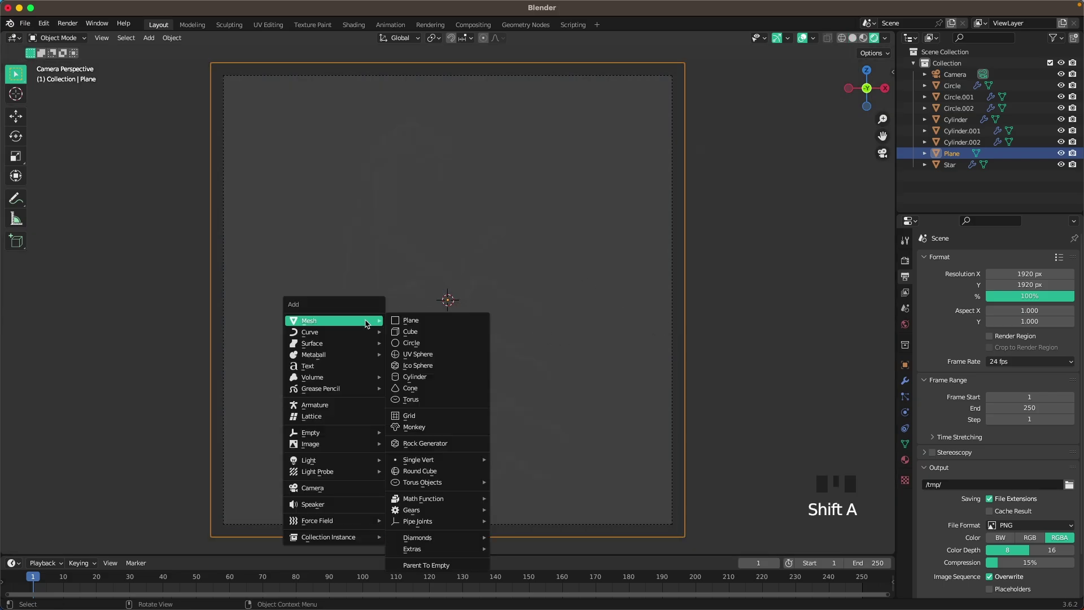
pyautogui.moveTo(341, 460)
pyautogui.click(420, 496)
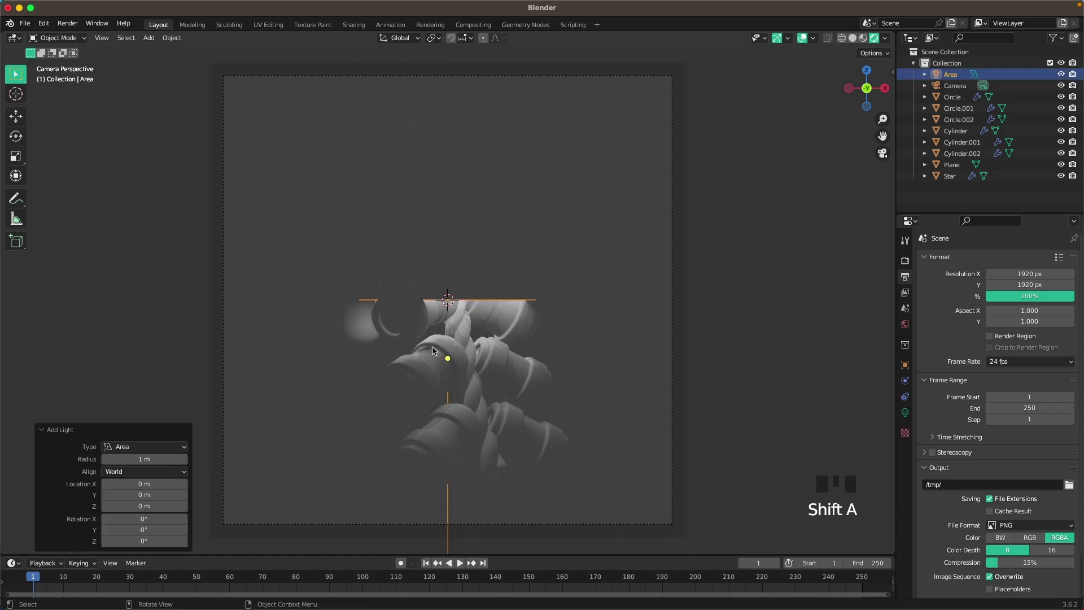
# Step: Rotate the area light by -90° about the global X axis
pyautogui.press('r')
pyautogui.press('x')
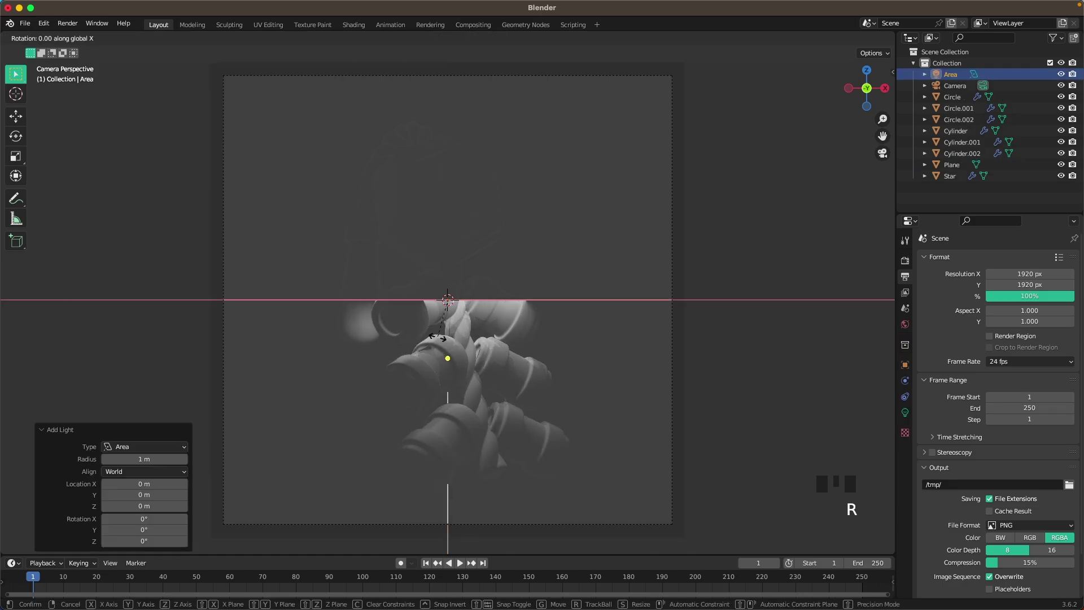
pyautogui.press('9')
pyautogui.press('0')
pyautogui.press('Return')
# Step: Move the area light 3 m along Y behind the model and look through the camera again
pyautogui.moveTo(448, 298); pyautogui.dragTo(491, 316, button='middle')
pyautogui.scroll(-3, 492, 316)
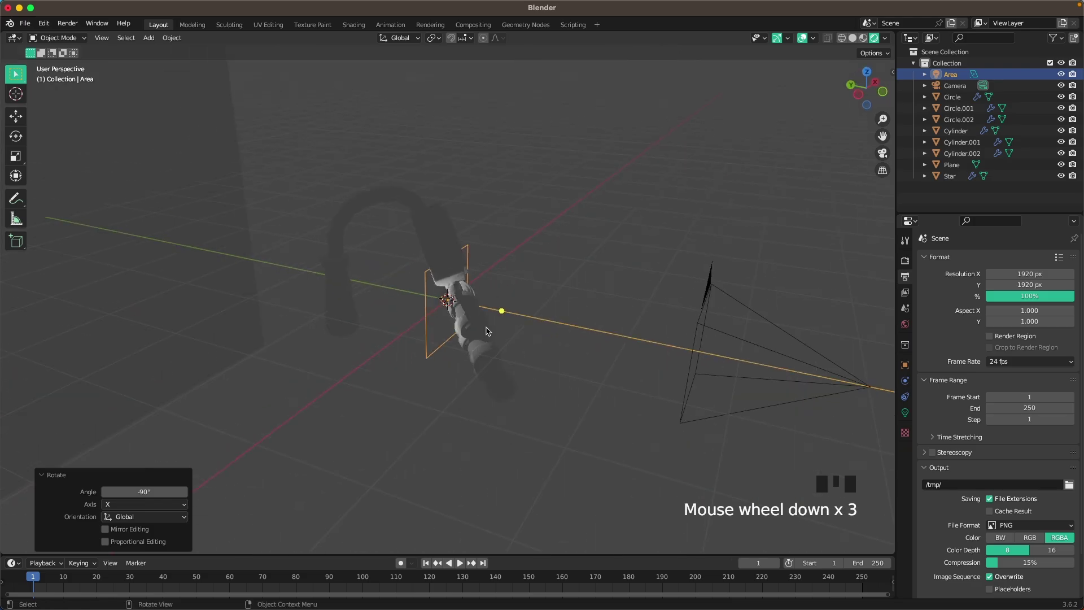
pyautogui.press('g')
pyautogui.press('y')
pyautogui.press('3')
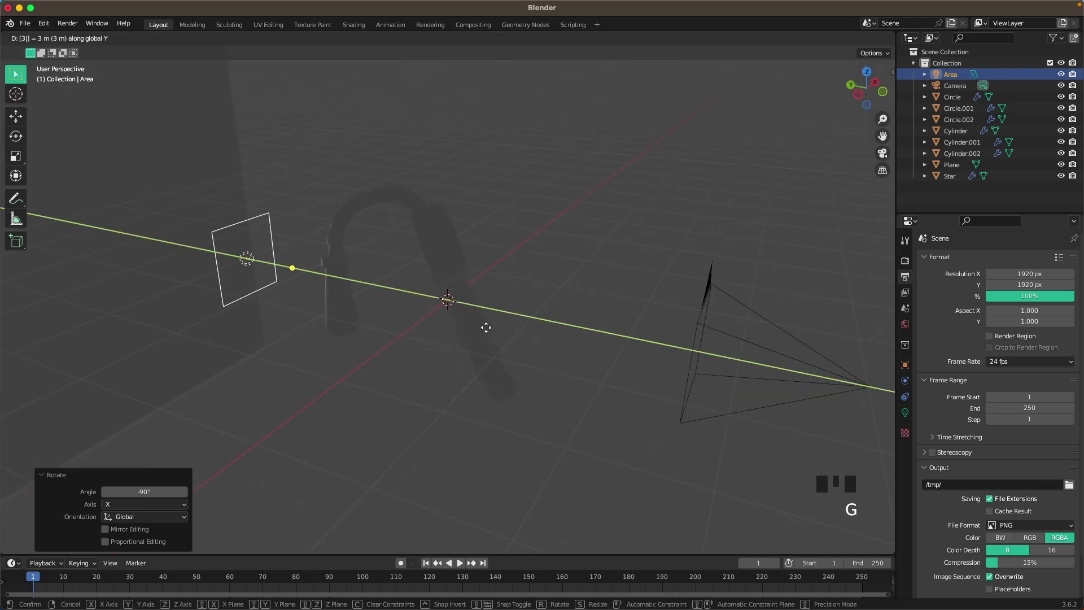
pyautogui.press('Return')
pyautogui.press('`')
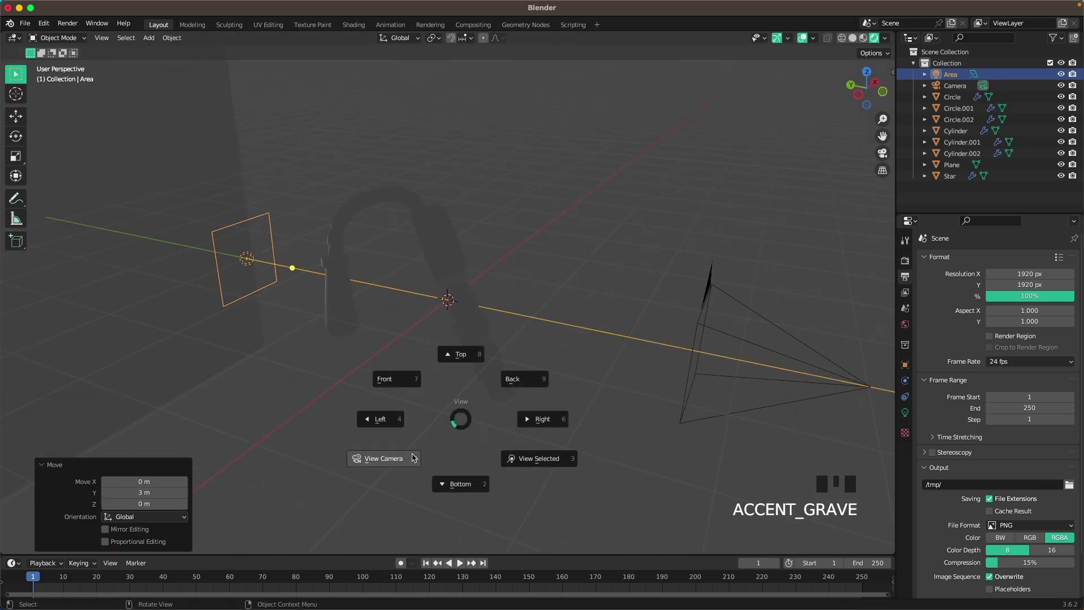
pyautogui.click(382, 455)
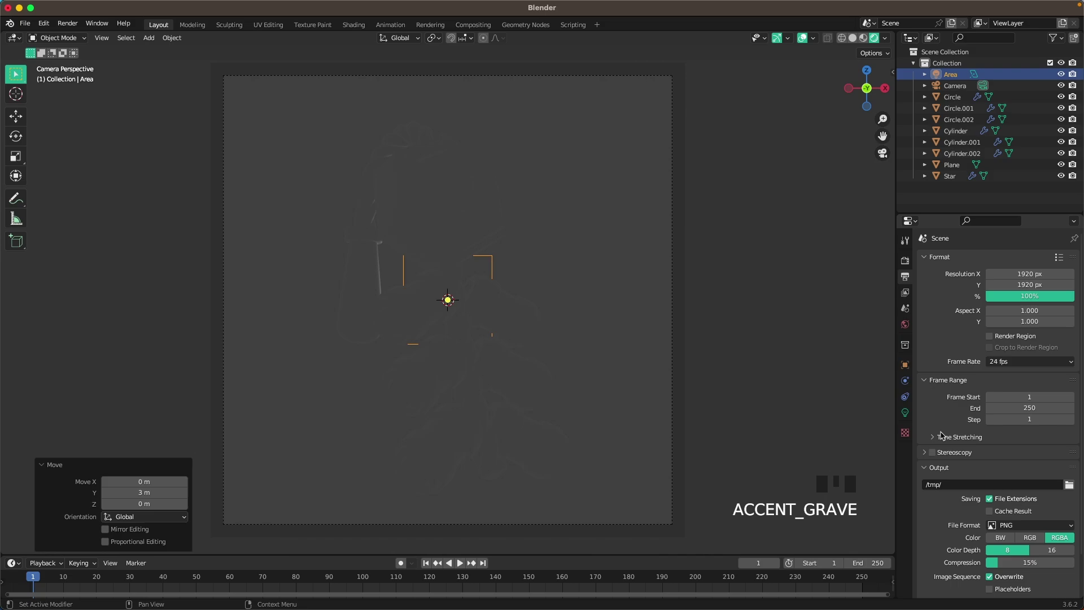
# Step: Enlarge the rear area light to about 5.09 m and set its power to 100 W
pyautogui.click(905, 412)
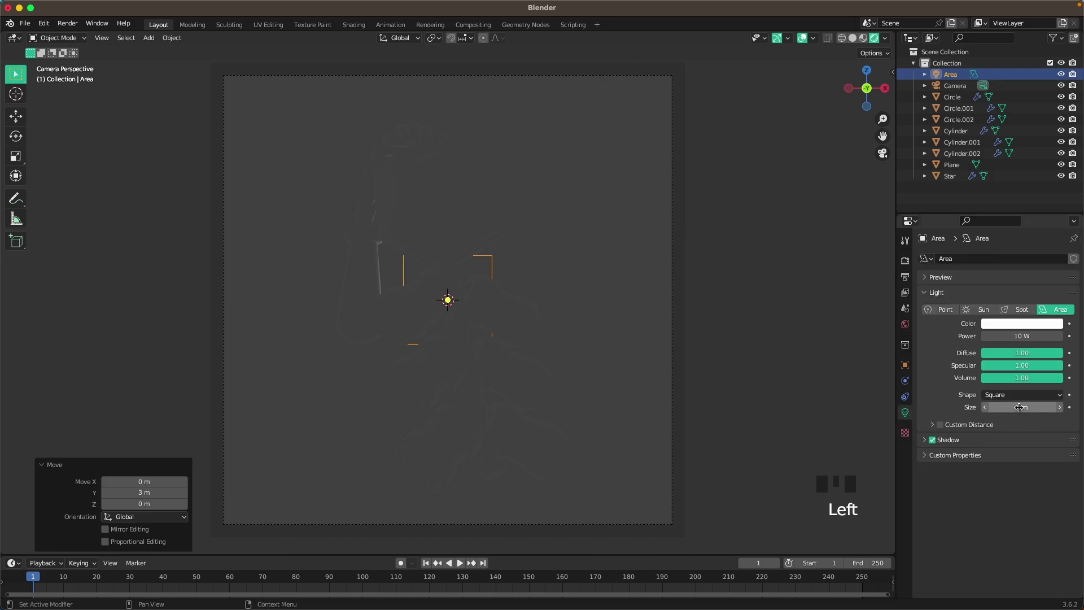
pyautogui.moveTo(1021, 406); pyautogui.dragTo(1066, 406)
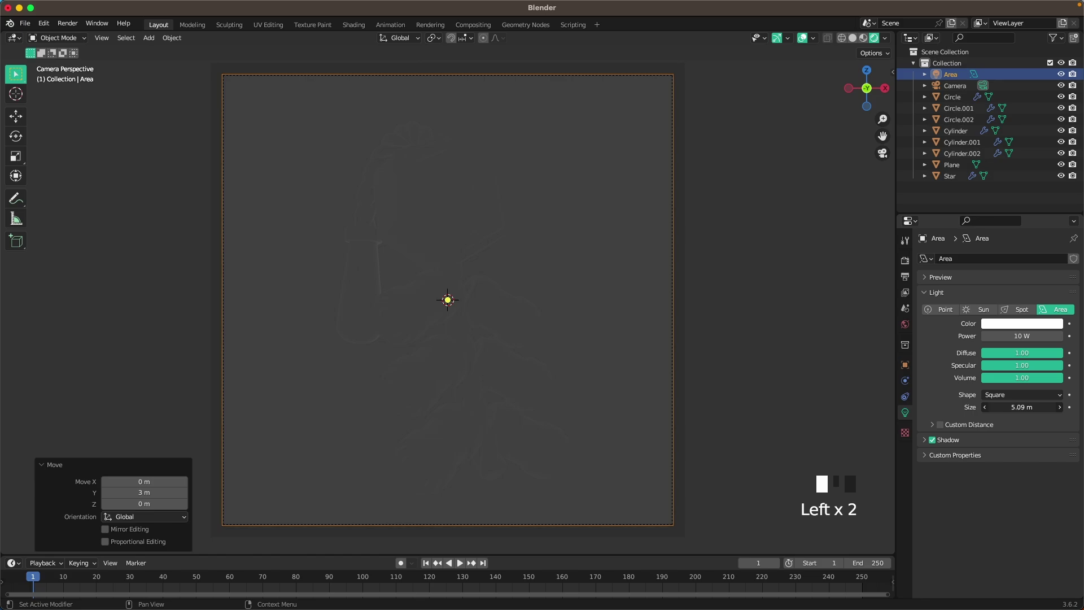
pyautogui.click(1015, 336)
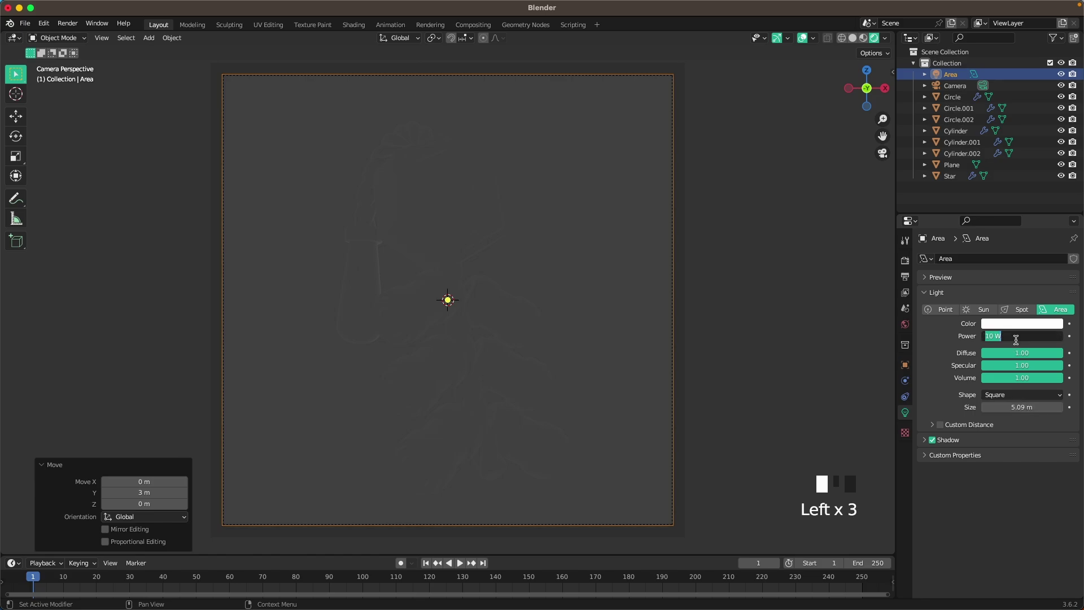
pyautogui.write('100')
pyautogui.press('Return')
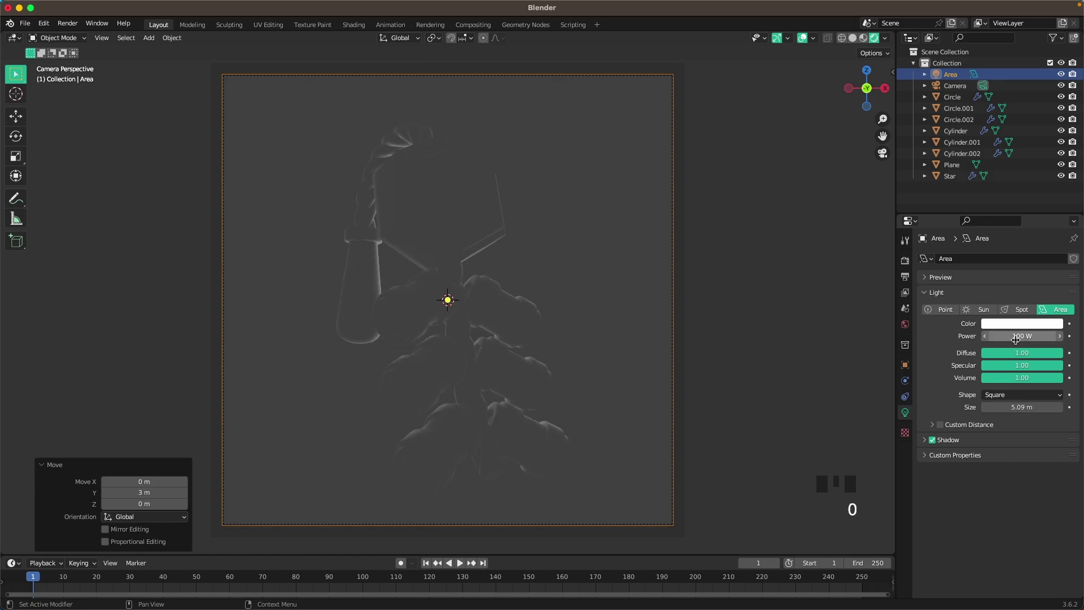
# Step: Raise the rear area light's power to 150 W
pyautogui.click(1013, 335)
pyautogui.write('15')
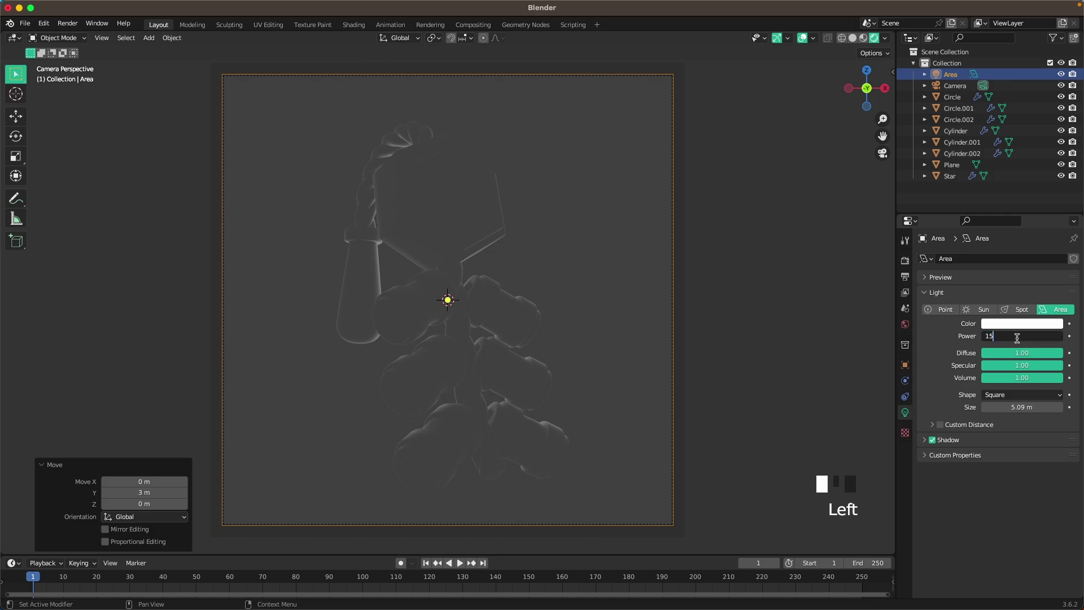
pyautogui.write('0')
pyautogui.press('Return')
pyautogui.scroll(1, 553, 353)
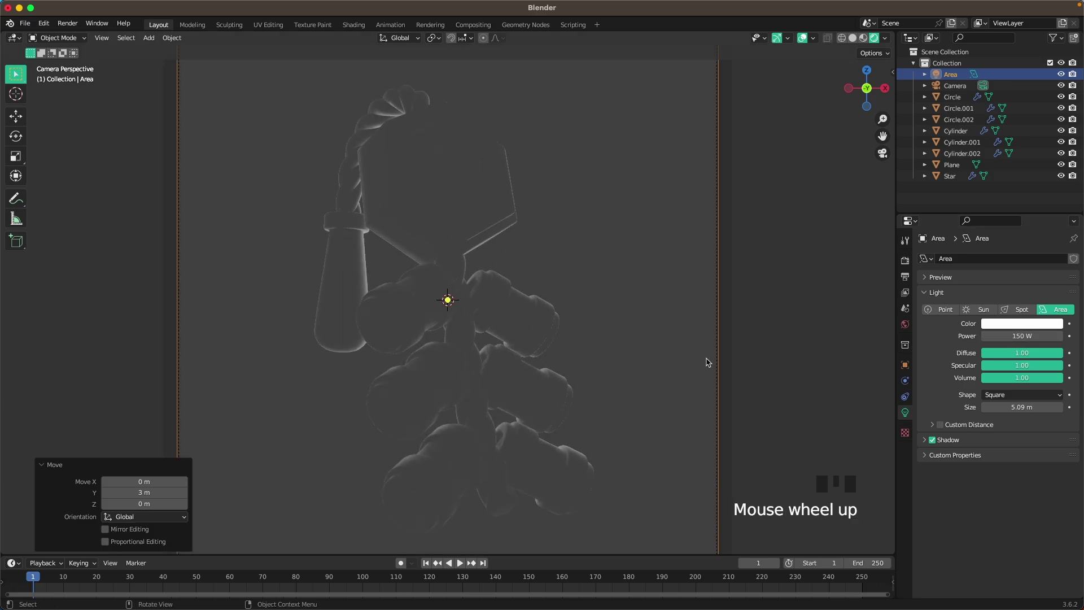
pyautogui.scroll(-1, 493, 344)
# Step: Add a second area light and move it up about 1.91 m along Z above the model
pyautogui.click(653, 287)
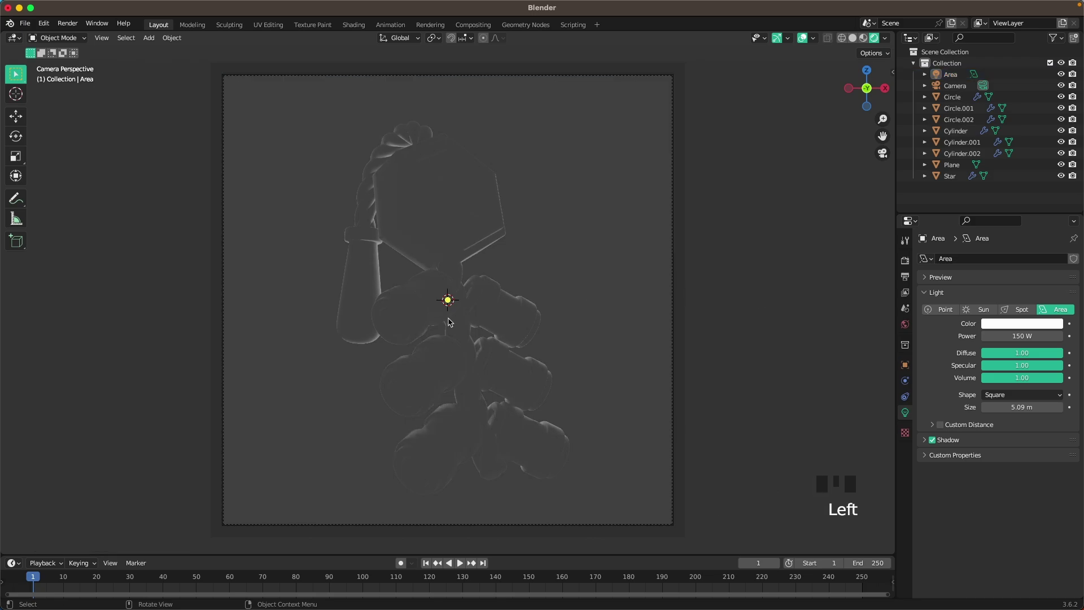
pyautogui.hotkey('shift', 'a')
pyautogui.moveTo(409, 325)
pyautogui.click(451, 358)
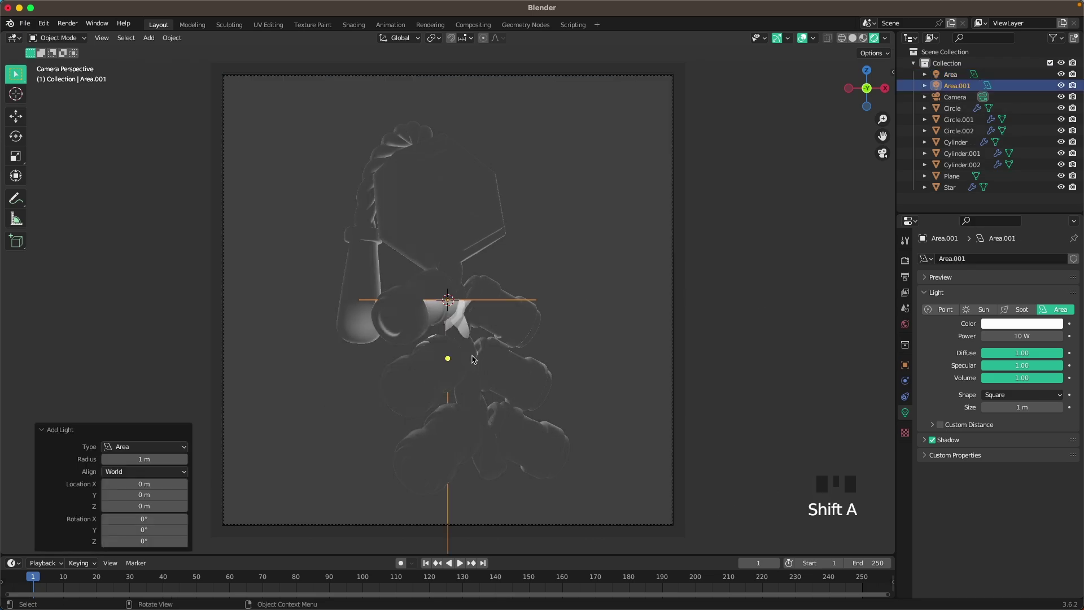
pyautogui.scroll(-1, 536, 416)
pyautogui.press('g')
pyautogui.press('z')
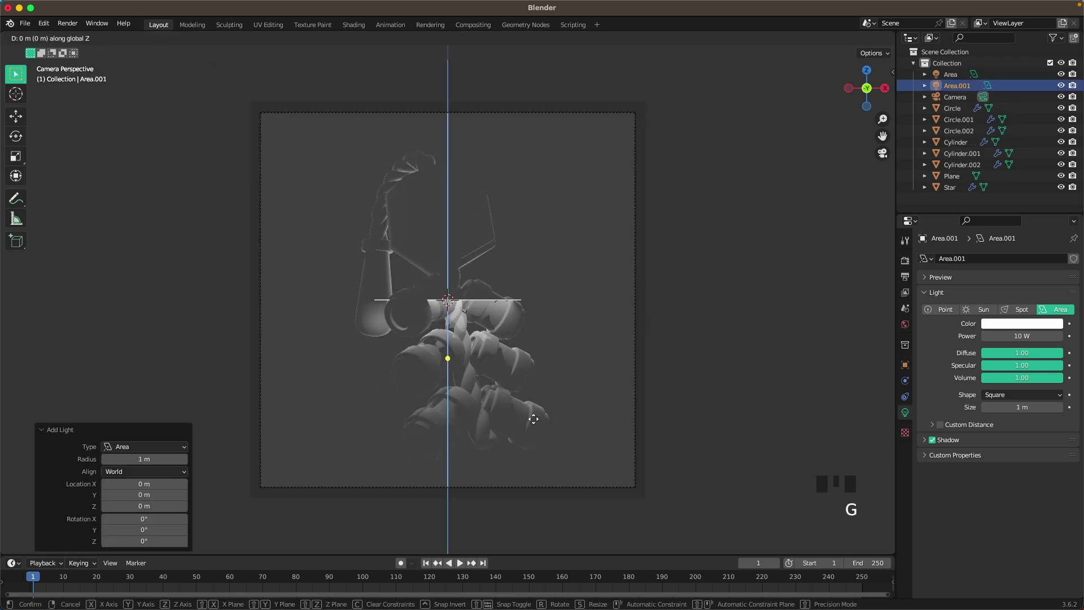
pyautogui.click(529, 176)
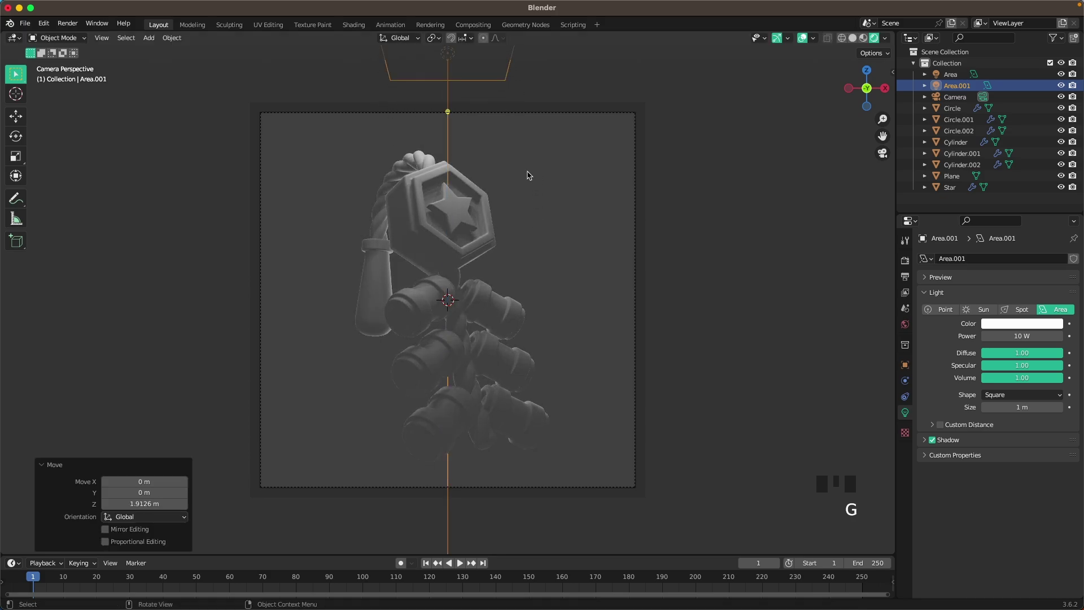
# Step: Using the 3D Cursor as pivot point, rotate the second area light 60° about X and -30° about Z
pyautogui.press('.')
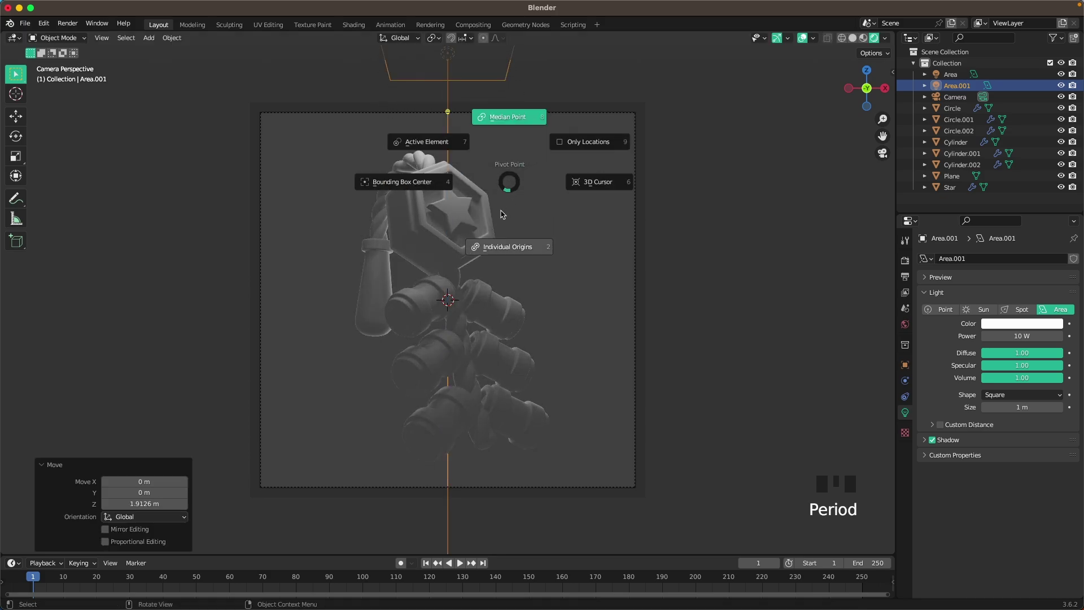
pyautogui.click(597, 187)
pyautogui.write('rx')
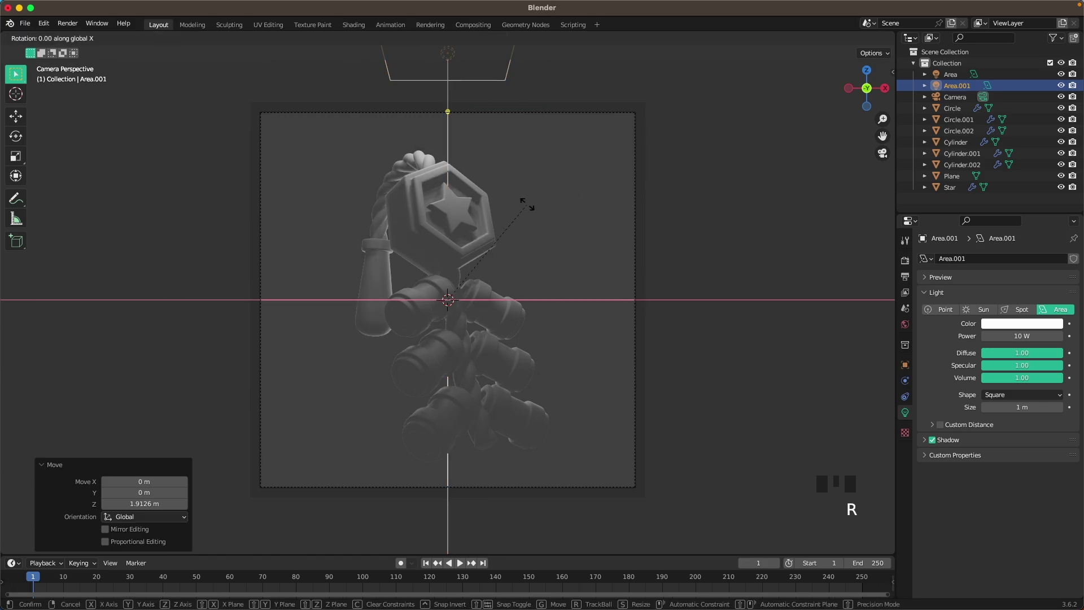
pyautogui.write('60')
pyautogui.press('Return')
pyautogui.press('r')
pyautogui.press('z')
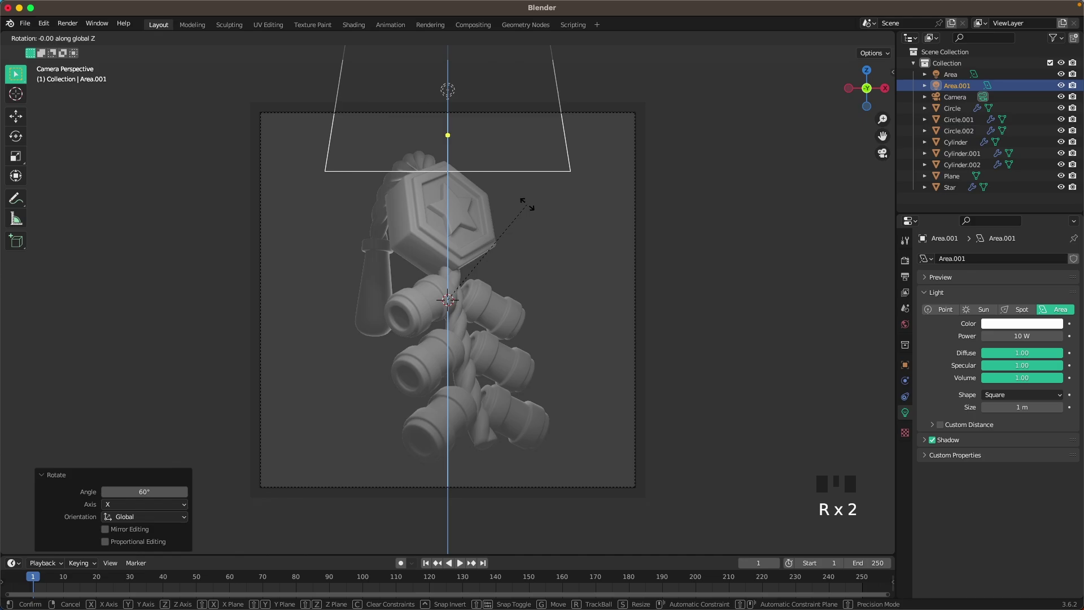
pyautogui.write('-30')
pyautogui.press('Return')
# Step: Change the second area light's shape to Disk and set its power to 80 W, ending in the camera view
pyautogui.moveTo(527, 205); pyautogui.dragTo(528, 237, button='middle')
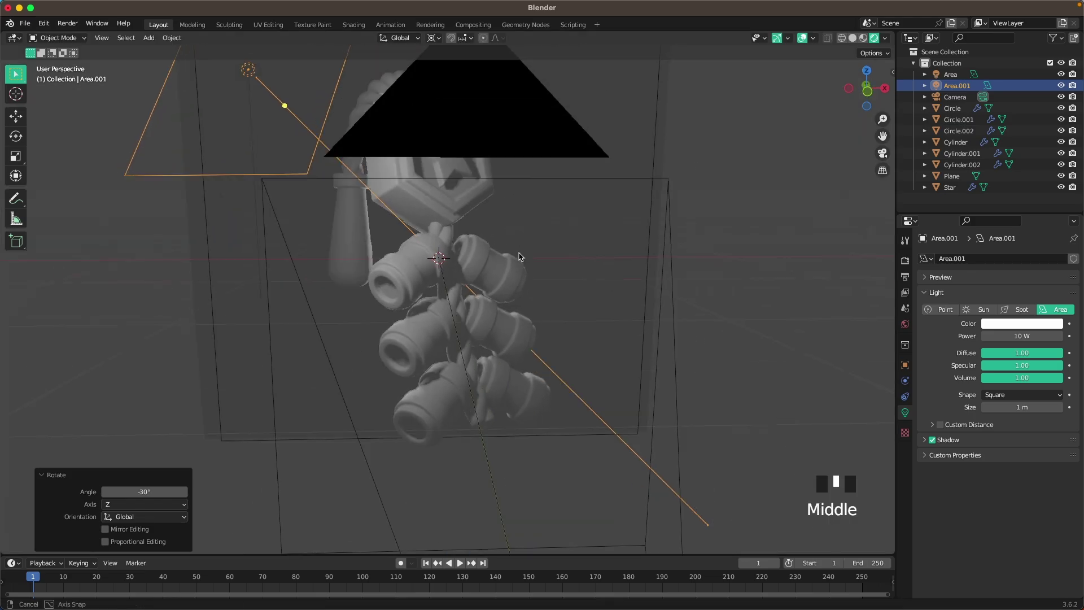
pyautogui.scroll(-4, 527, 244)
pyautogui.scroll(2, 534, 254)
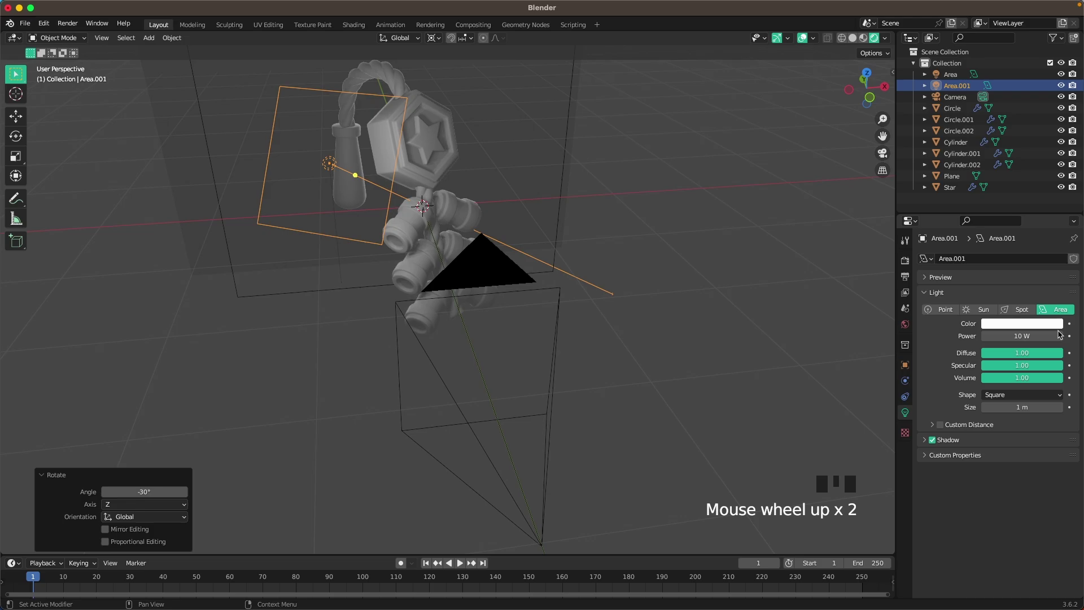
pyautogui.click(1015, 394)
pyautogui.click(1014, 435)
pyautogui.doubleClick(1009, 336)
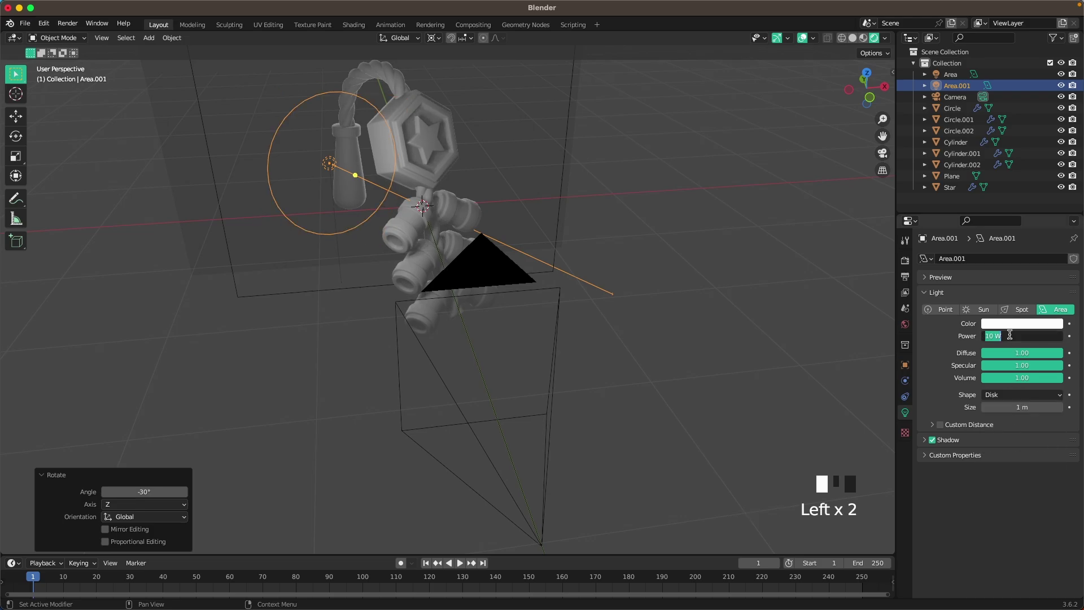
pyautogui.write('80')
pyautogui.press('Return')
pyautogui.press('`')
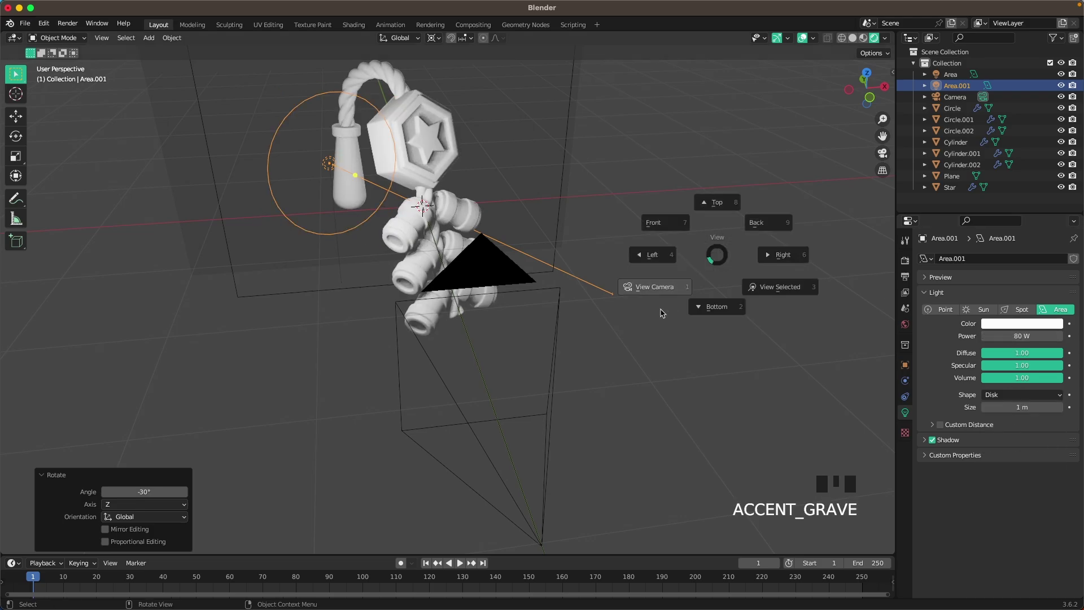
pyautogui.click(643, 308)
pyautogui.scroll(2, 569, 261)
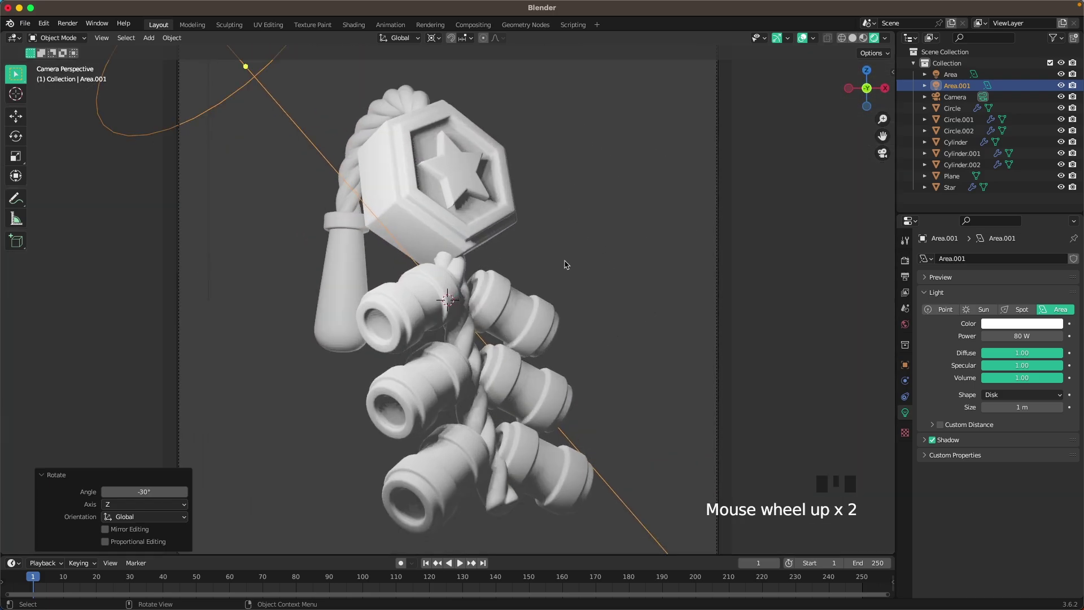
# Step: Raise the second area light's power to 100 W
pyautogui.click(1012, 336)
pyautogui.write('100')
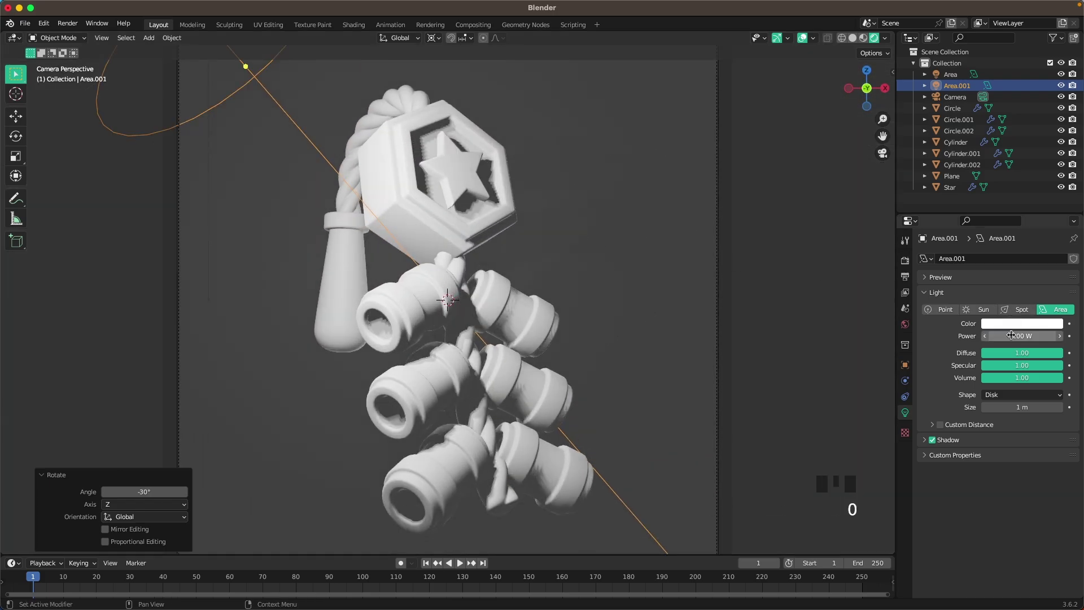
# Step: Duplicate the second area light and rotate the copy 120° about global Z and about 20.5° about its local X axis
pyautogui.press('Return')
pyautogui.scroll(-2, 649, 292)
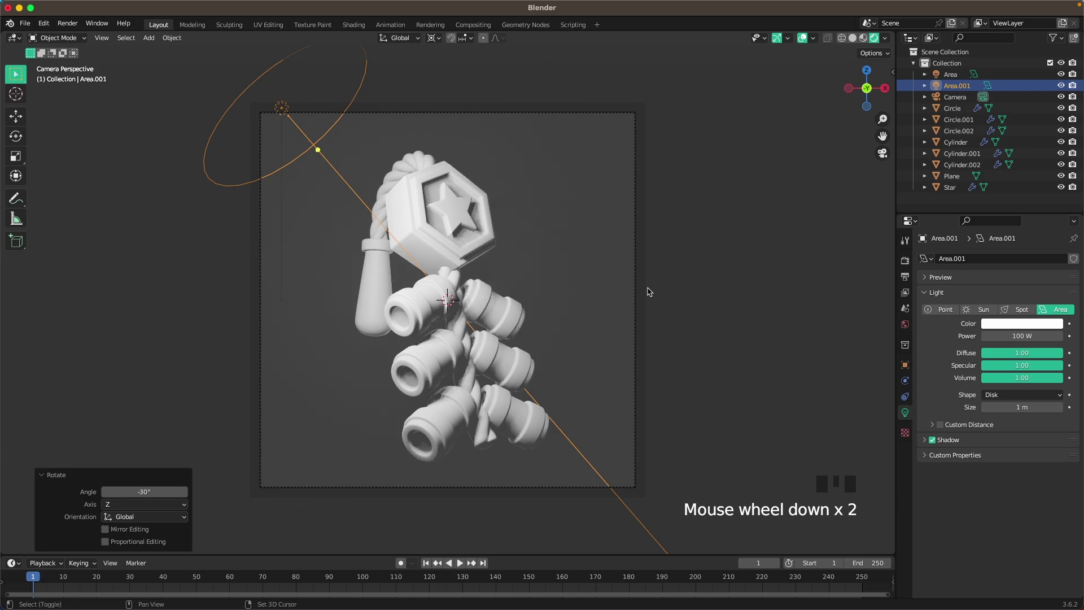
pyautogui.hotkey('shift', 'd')
pyautogui.write('rz120')
pyautogui.press('Return')
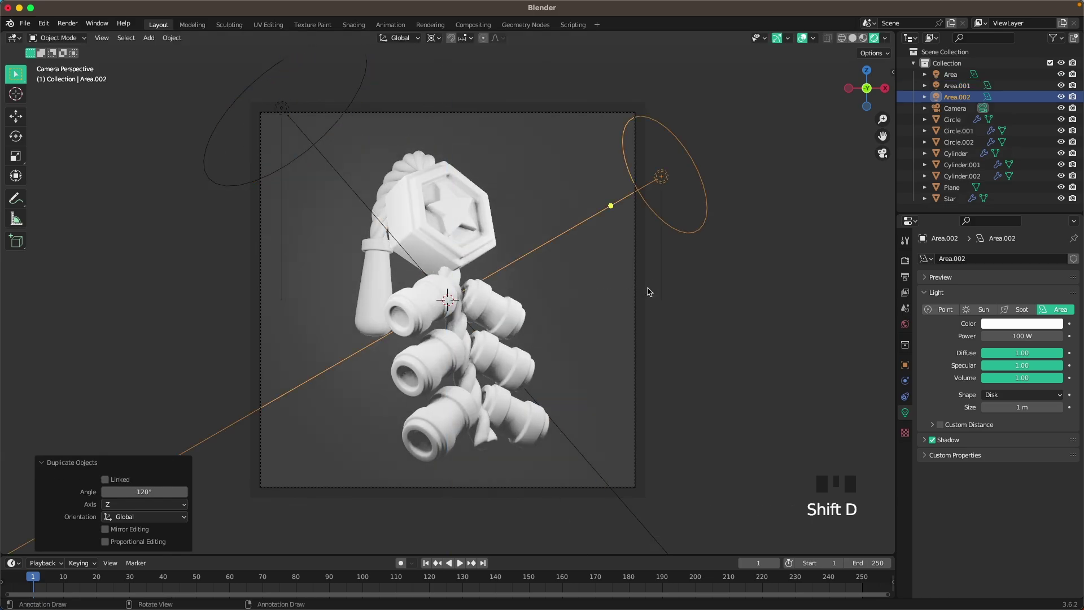
pyautogui.press('r')
pyautogui.press('x')
pyautogui.press('x')
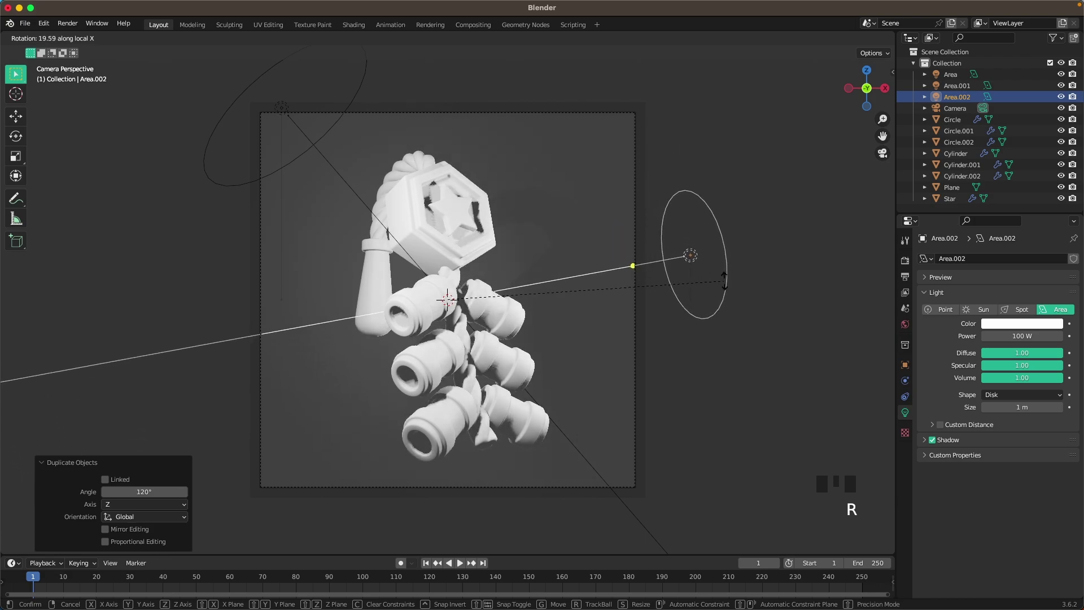
pyautogui.click(724, 294)
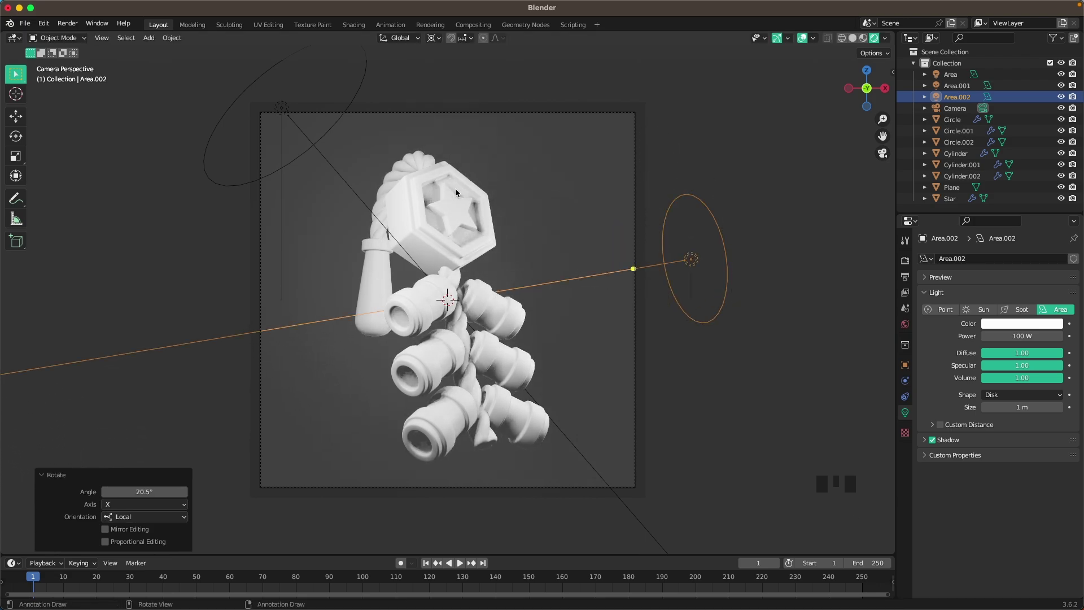
# Step: Move the original second area light about 0.82 m along its local Z, away from the model, and clear the selection
pyautogui.click(277, 107)
pyautogui.press('g')
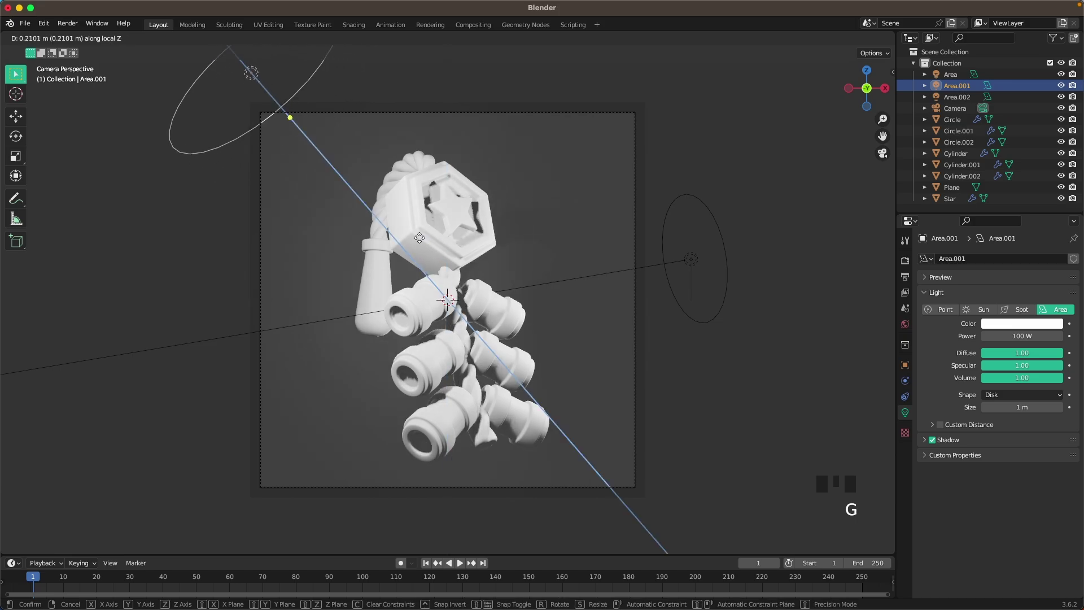
pyautogui.click(355, 211)
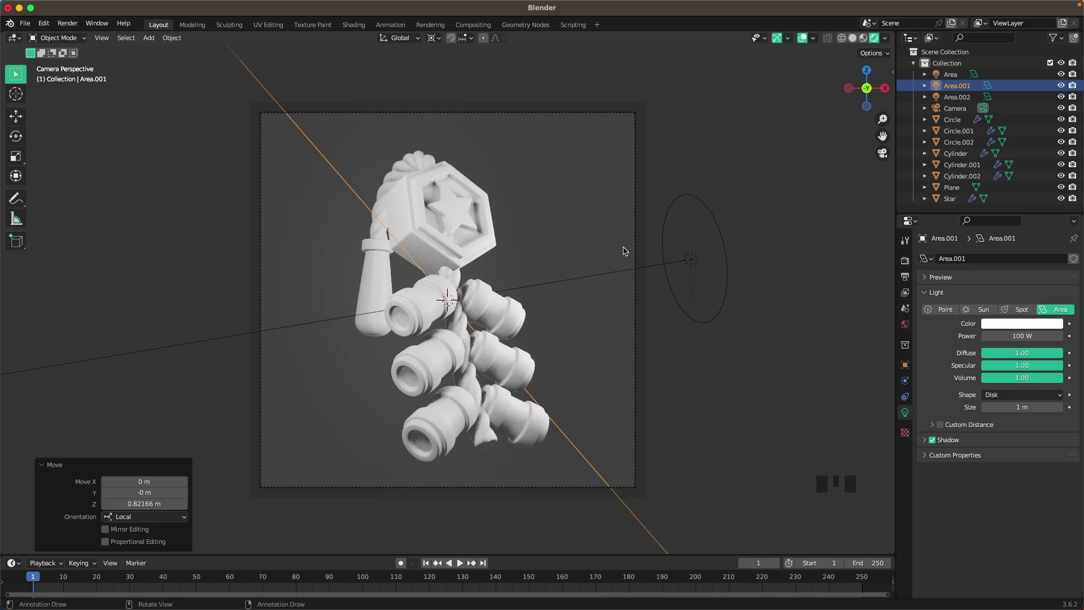
pyautogui.click(744, 339)
# Step: Add another area light at the 3D cursor and rotate it 90° about X to face the backdrop
pyautogui.moveTo(388, 308); pyautogui.dragTo(485, 324, button='middle')
pyautogui.scroll(-3, 355, 303)
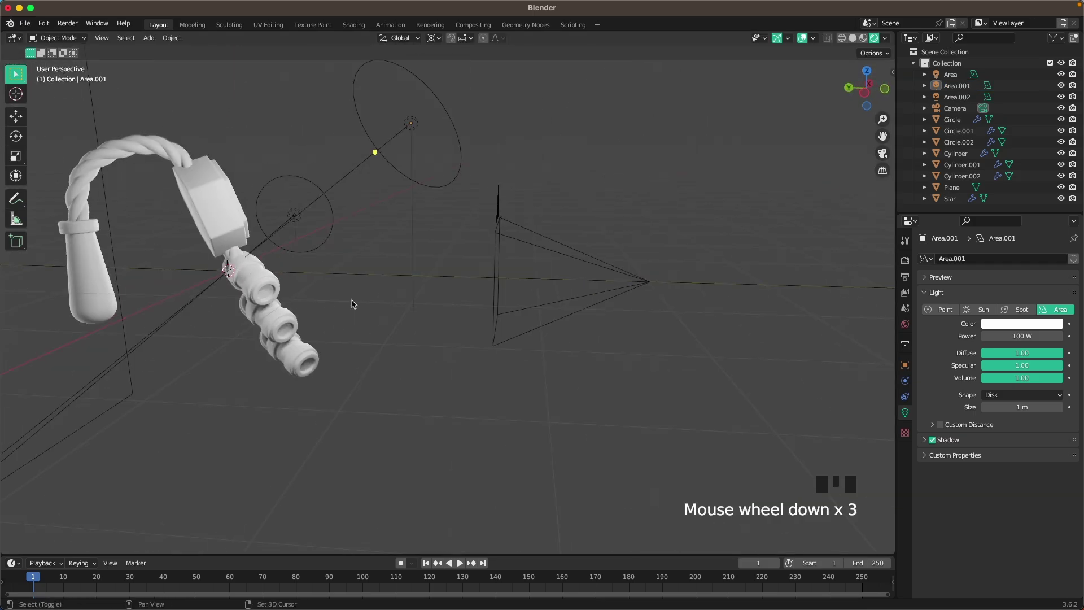
pyautogui.keyDown('shift'); pyautogui.moveTo(57, 305); pyautogui.dragTo(324, 310, button='middle'); pyautogui.keyUp('shift')
pyautogui.hotkey('shift', 'a')
pyautogui.moveTo(316, 305)
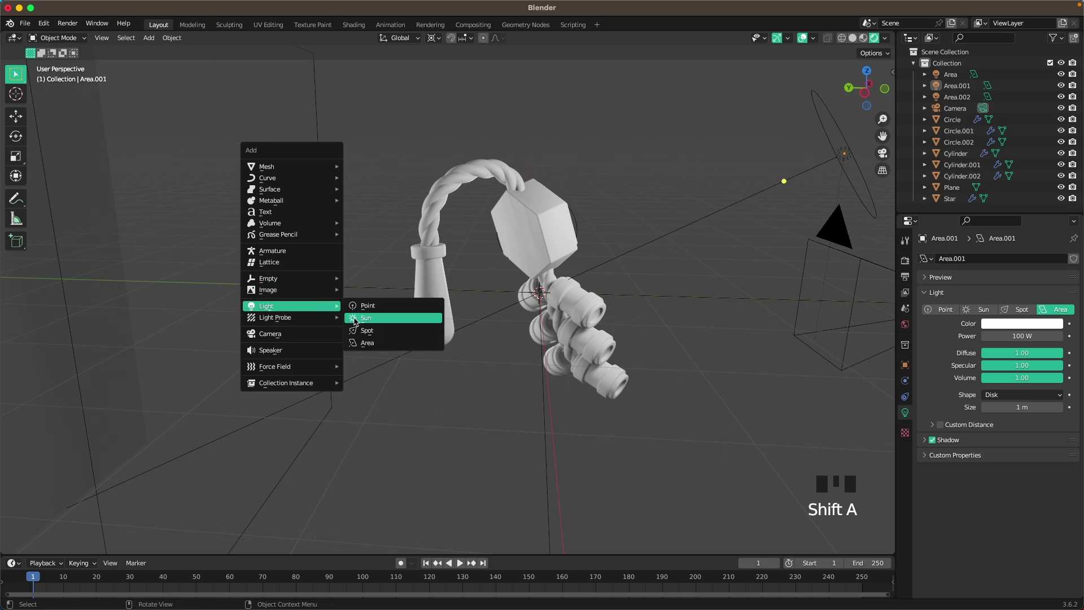
pyautogui.click(367, 343)
pyautogui.scroll(-1, 368, 344)
pyautogui.write('r')
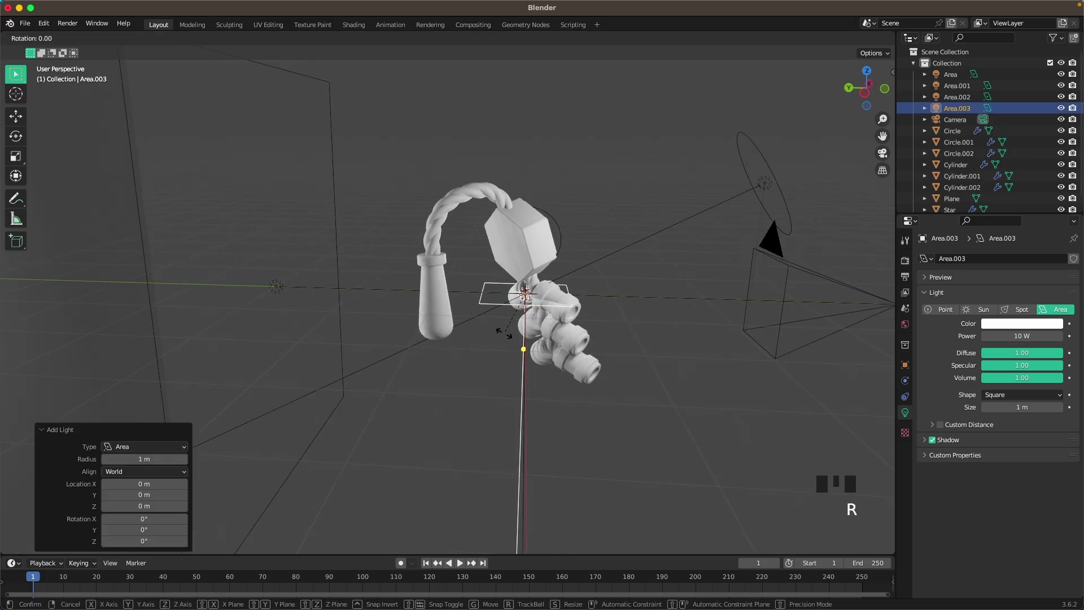
pyautogui.write('x90')
pyautogui.press('Return')
# Step: Move the new area light about 6.22 m along Y, behind the model and close to the backdrop plane
pyautogui.moveTo(508, 332); pyautogui.dragTo(534, 334, button='middle')
pyautogui.scroll(-2, 534, 334)
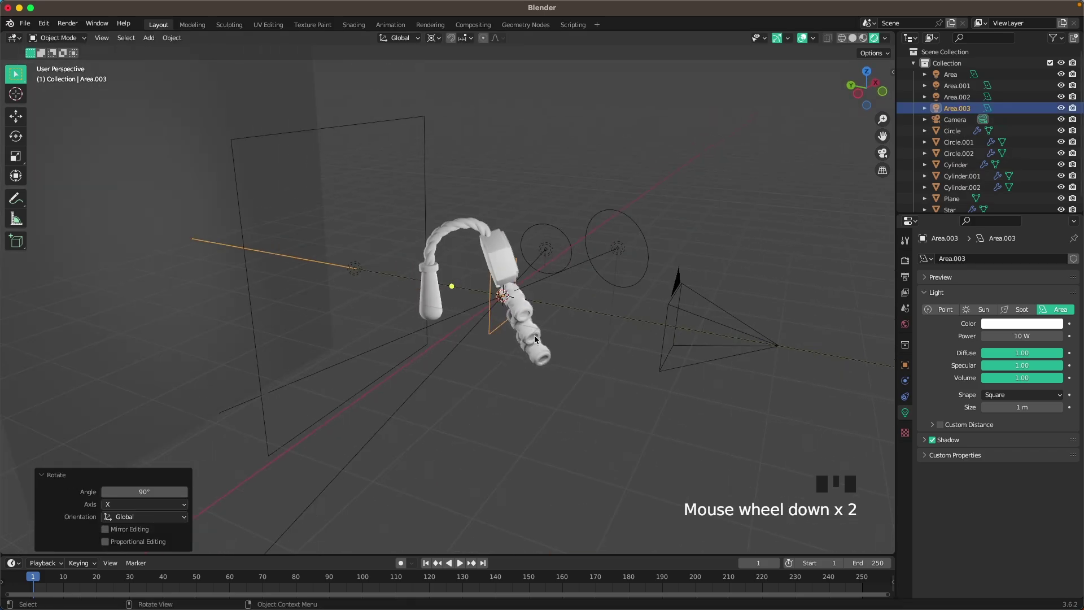
pyautogui.press('g')
pyautogui.press('y')
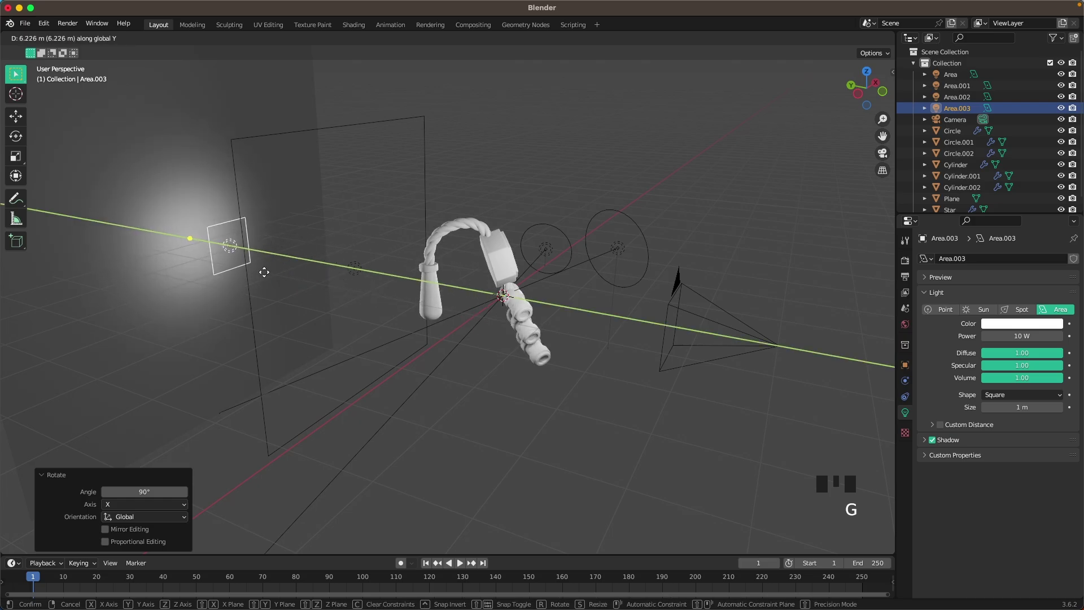
pyautogui.click(268, 277)
# Step: Make the backdrop light a Disk of size 2 m with 500 W power, ending in the camera view
pyautogui.click(1022, 395)
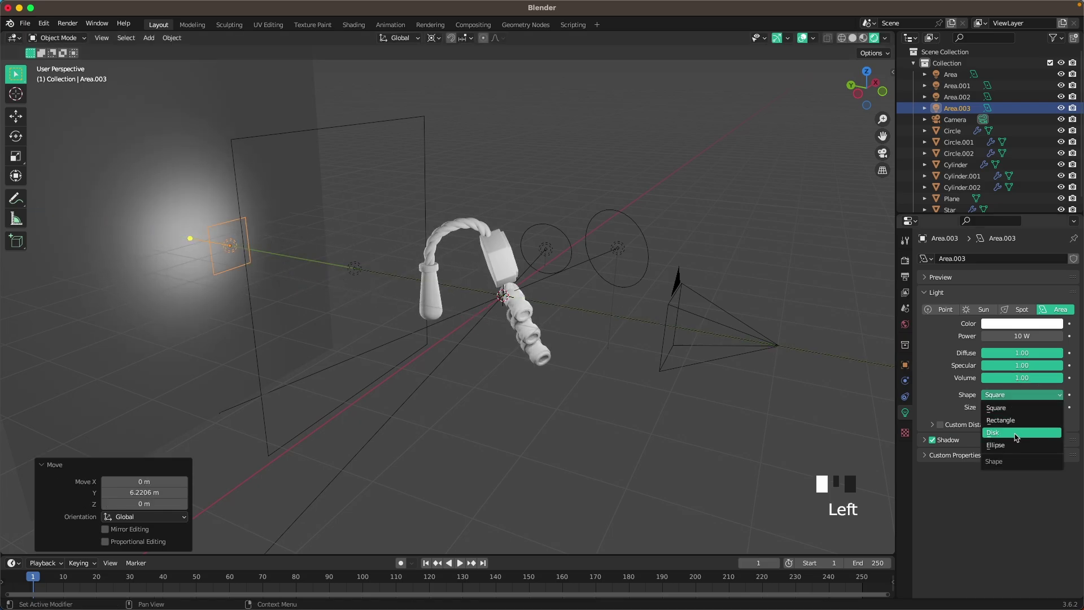
pyautogui.click(1016, 435)
pyautogui.click(1019, 408)
pyautogui.write('2')
pyautogui.press('Tab')
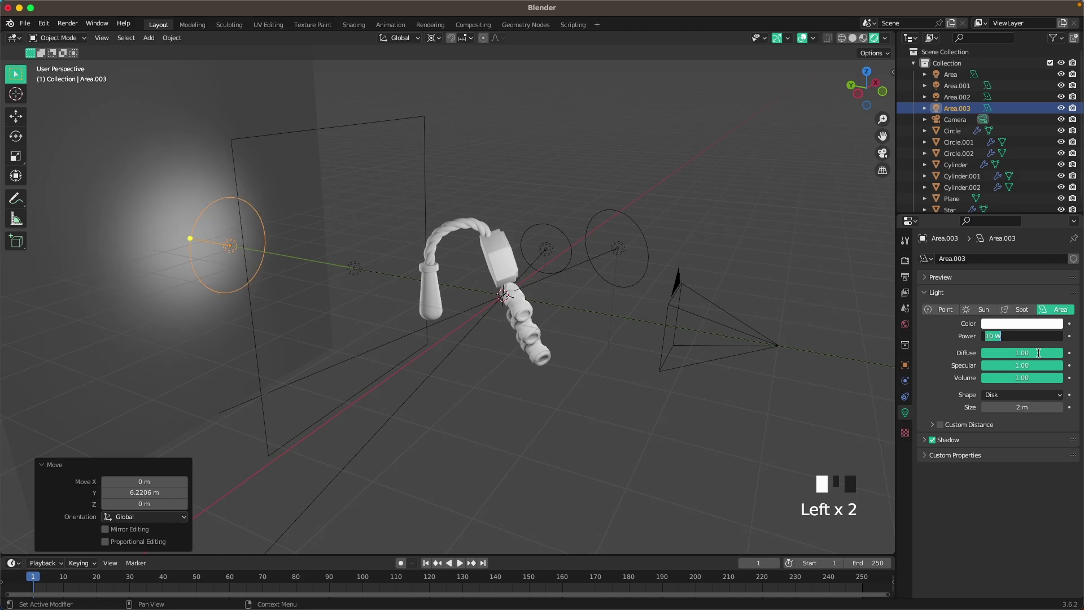
pyautogui.write('500')
pyautogui.press('Return')
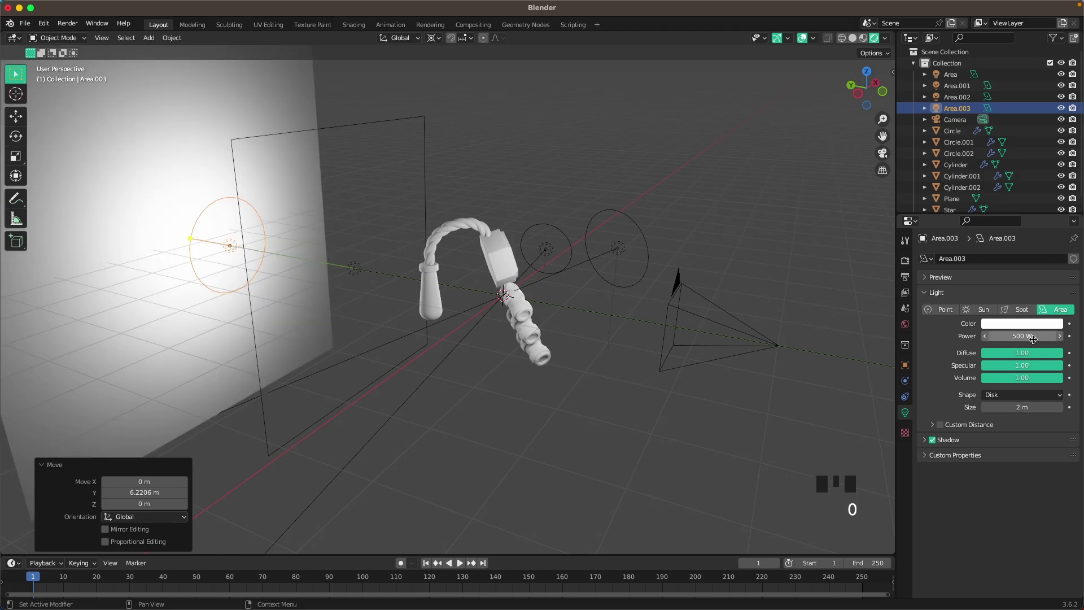
pyautogui.press('`')
pyautogui.scroll(2, 621, 297)
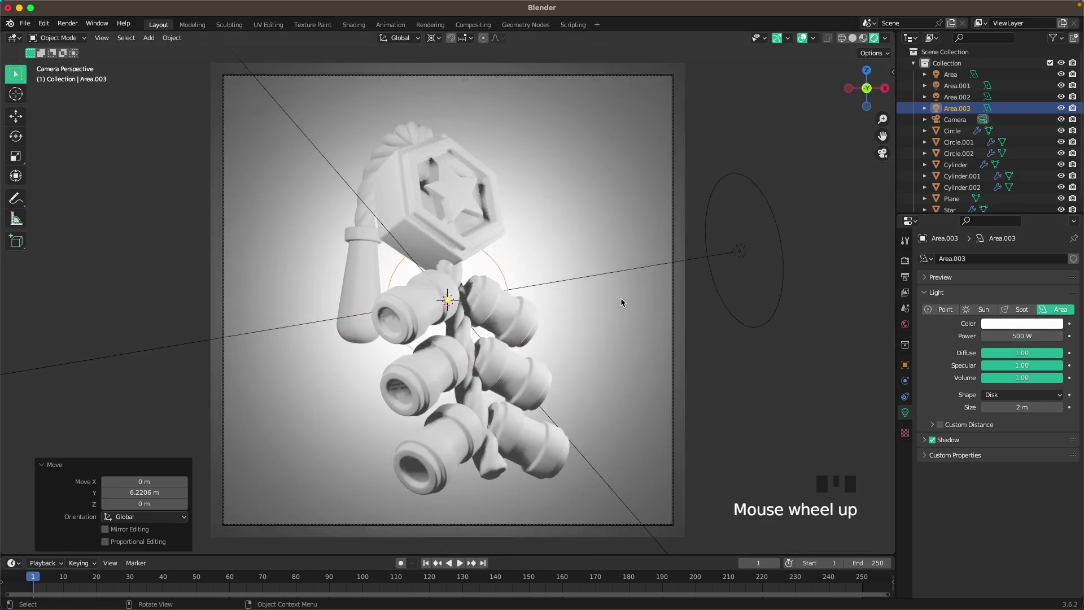
pyautogui.scroll(-1, 648, 292)
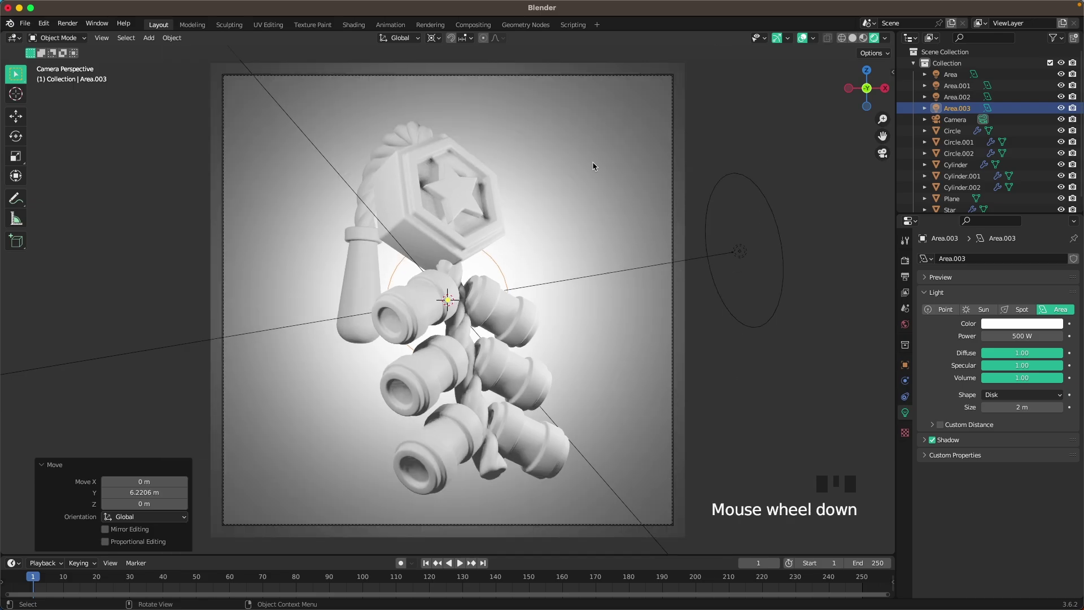
# Step: Move the backdrop plane and its light together about -0.70 m along Y, return to the camera view and deselect them
pyautogui.keyDown('shift'); pyautogui.click(576, 226); pyautogui.keyUp('shift')
pyautogui.scroll(-2, 550, 230)
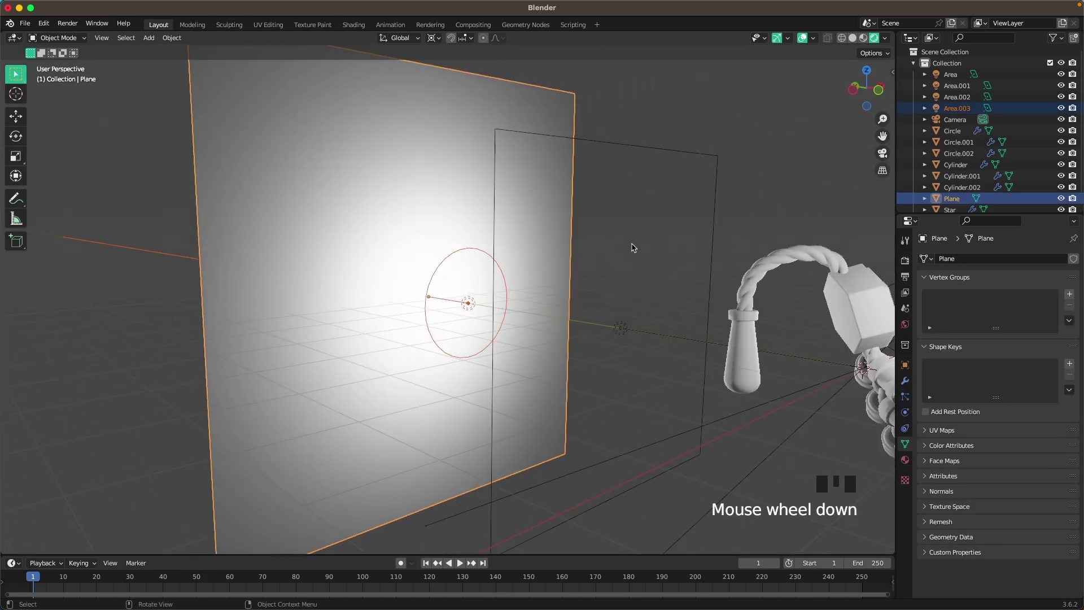
pyautogui.press('g')
pyautogui.press('y')
pyautogui.click(649, 295)
pyautogui.press('`')
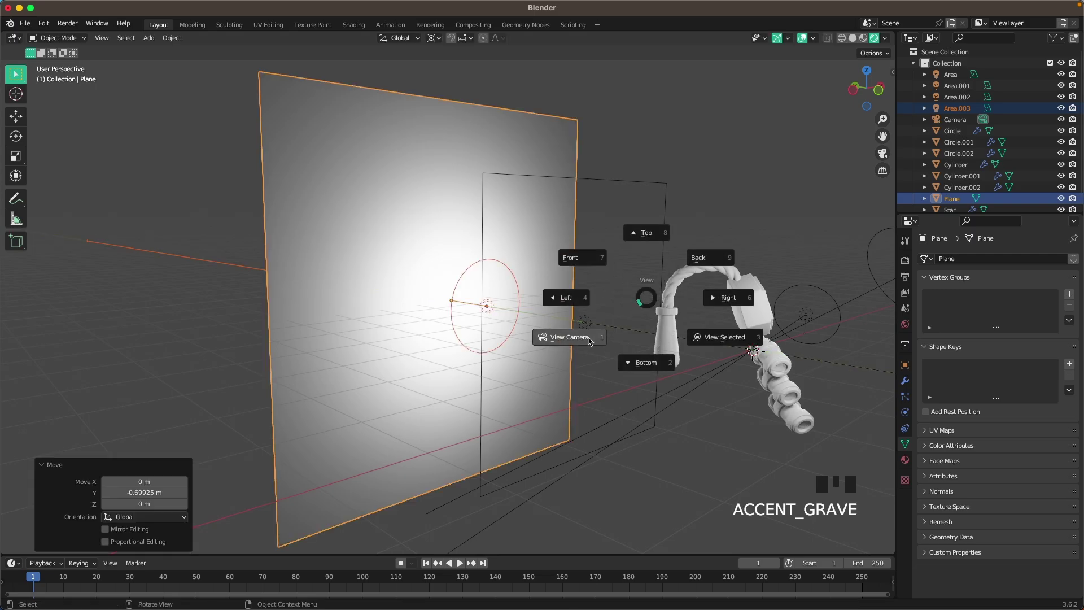
pyautogui.click(573, 339)
pyautogui.click(757, 380)
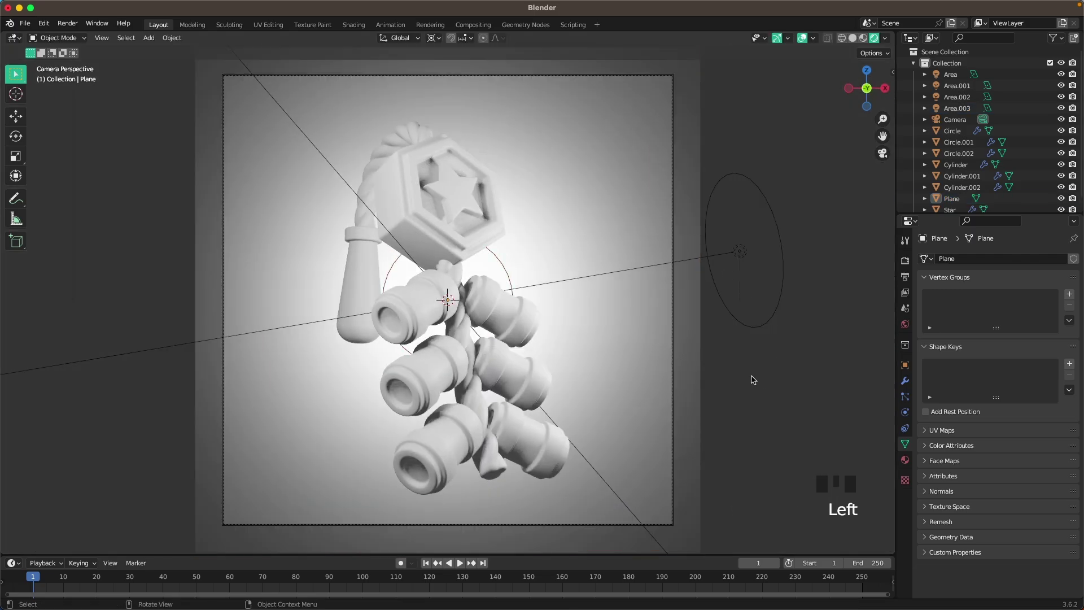
pyautogui.scroll(2, 745, 376)
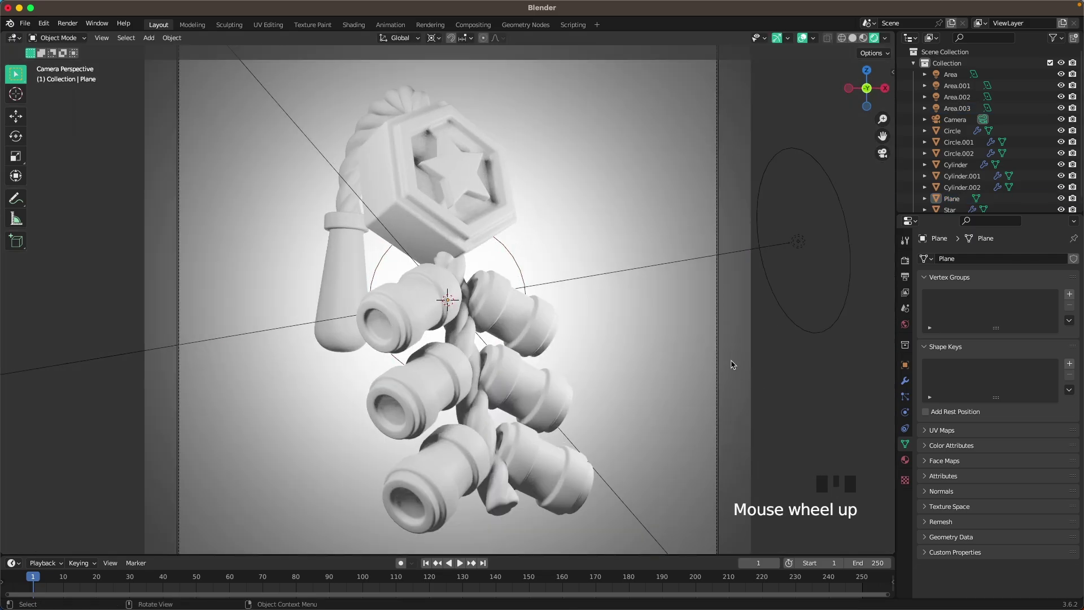
pyautogui.scroll(-1, 731, 363)
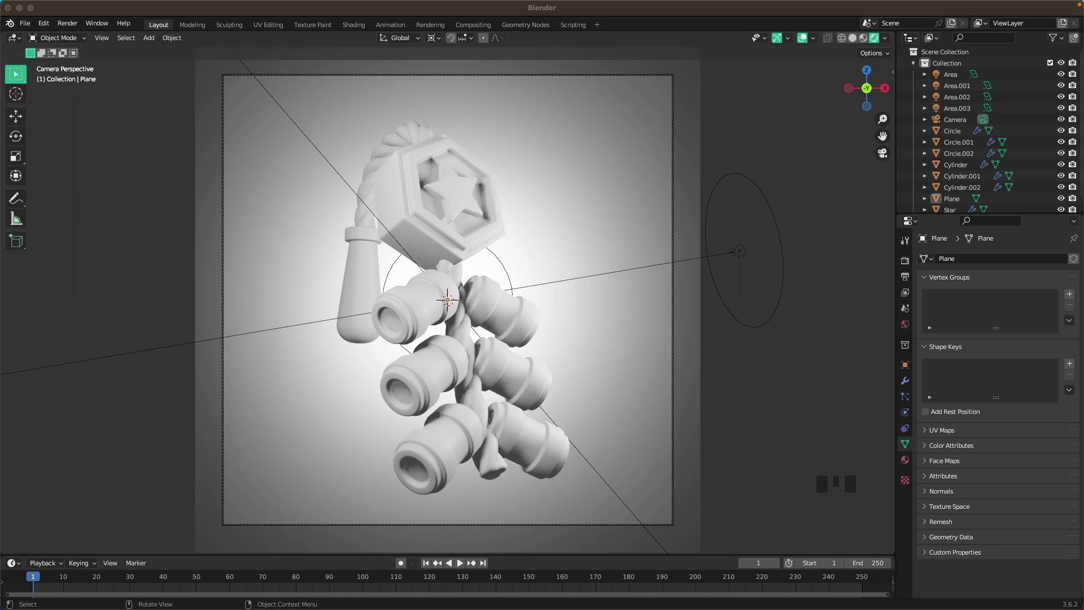
# Step: Create a new material on the backdrop plane and name it Background
pyautogui.click(591, 148)
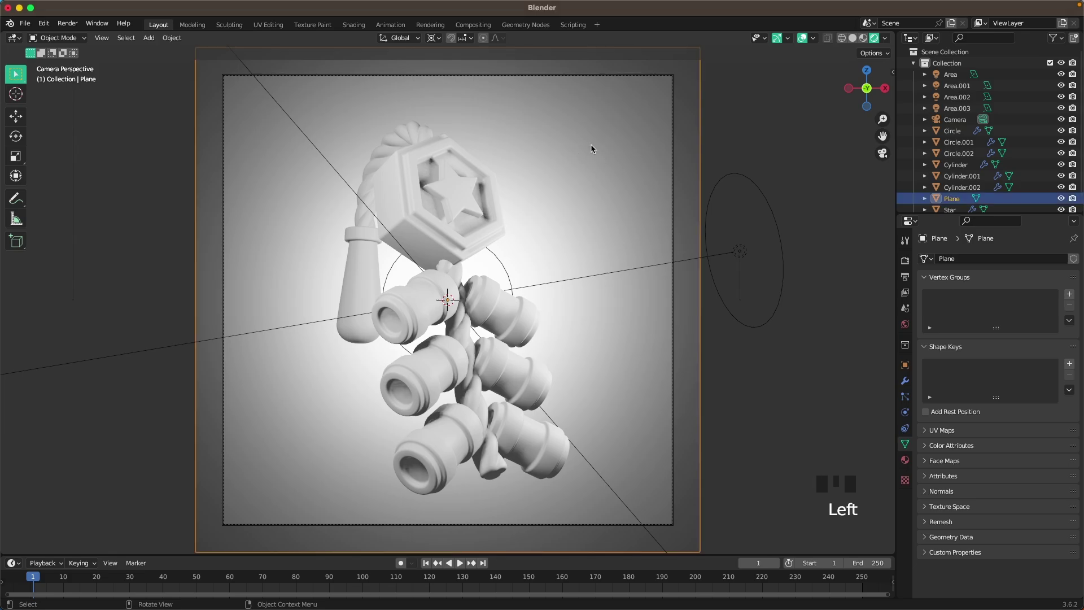
pyautogui.click(905, 460)
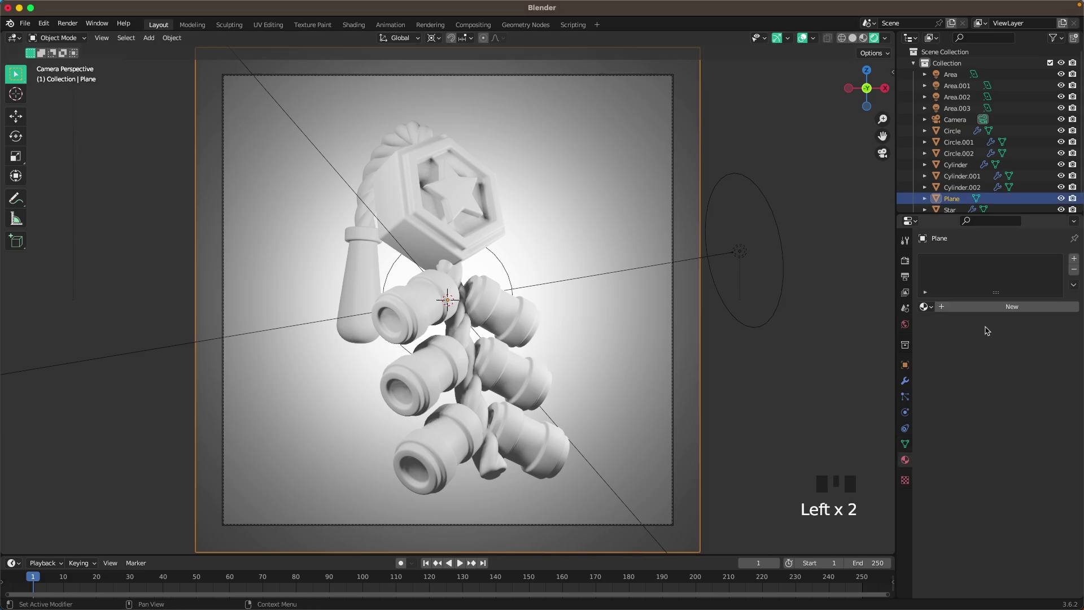
pyautogui.click(988, 310)
pyautogui.click(981, 306)
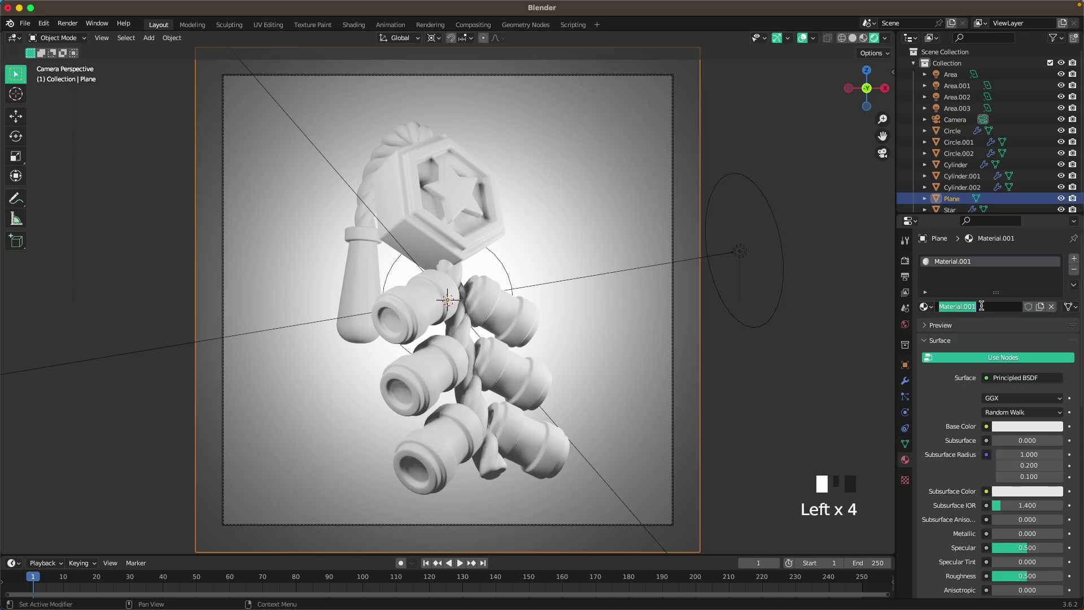
pyautogui.write('Background')
pyautogui.press('Return')
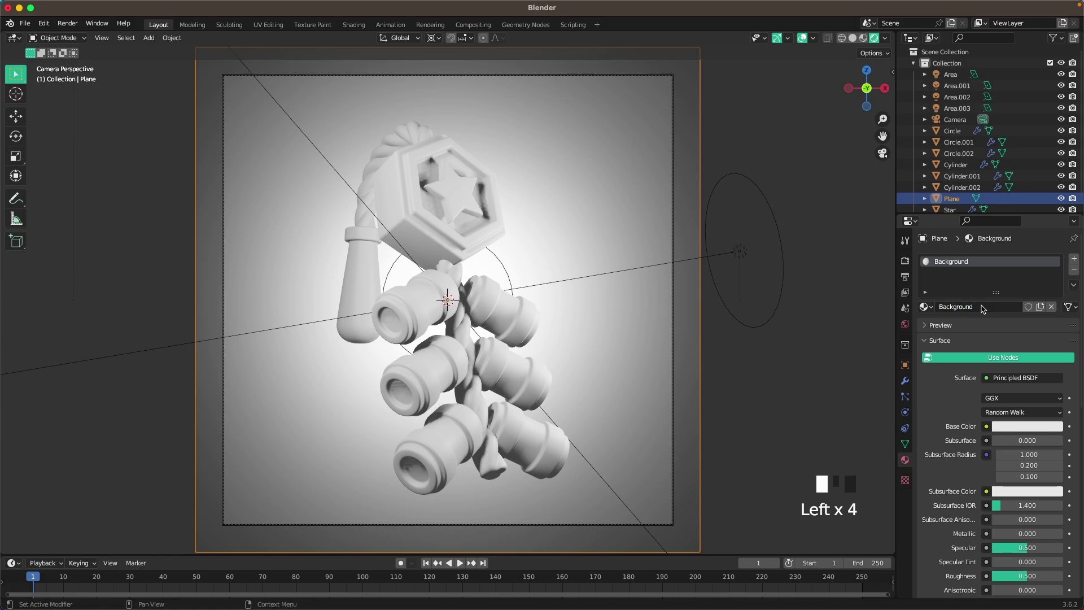
# Step: Set the Background material's base color to hex FFA68C
pyautogui.click(1027, 426)
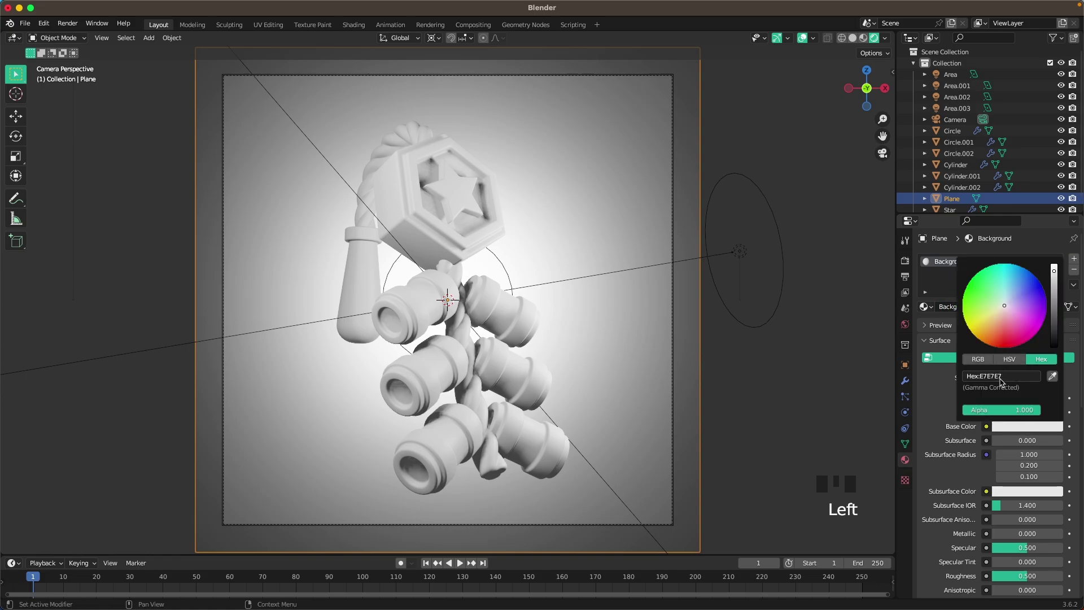
pyautogui.click(1000, 376)
pyautogui.write('FFA68C')
pyautogui.press('Return')
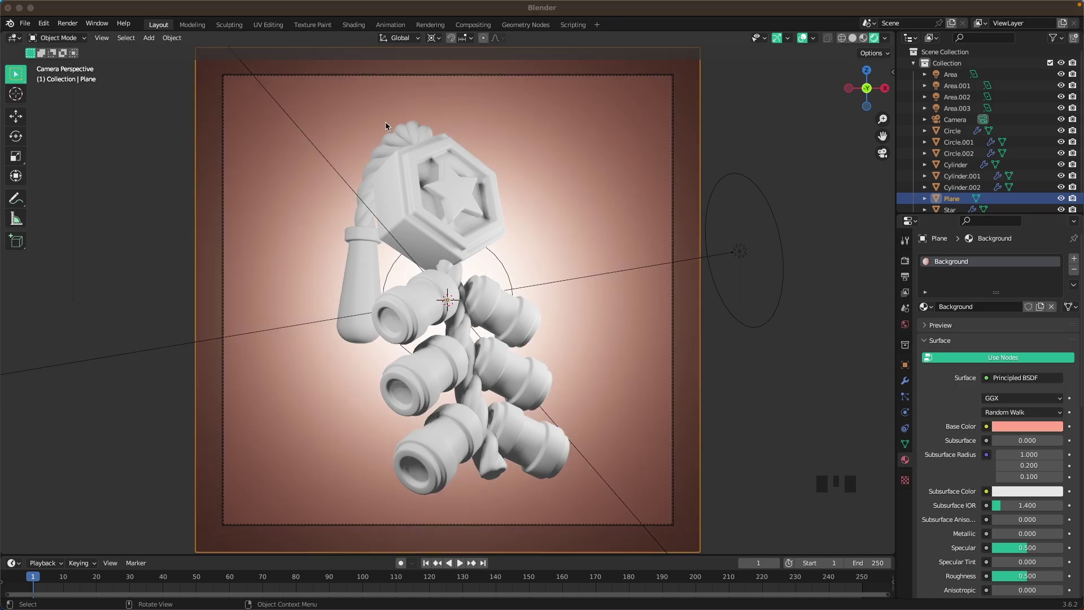
# Step: Give the twisted rope a new material named Rope with base color hex E79F6B
pyautogui.click(412, 134)
pyautogui.click(982, 307)
pyautogui.click(982, 306)
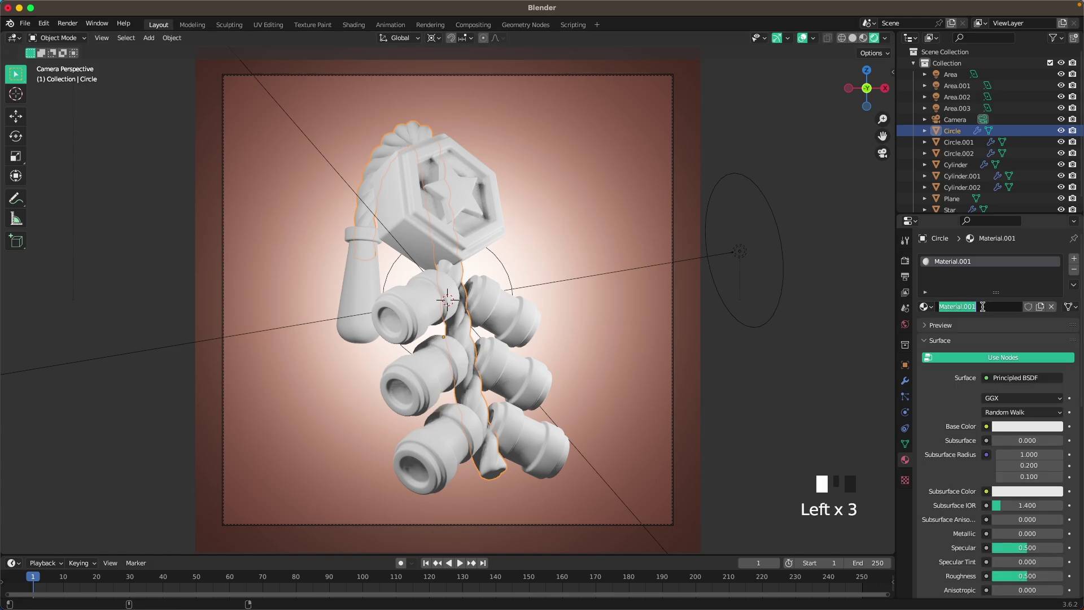
pyautogui.write('Rope')
pyautogui.press('Return')
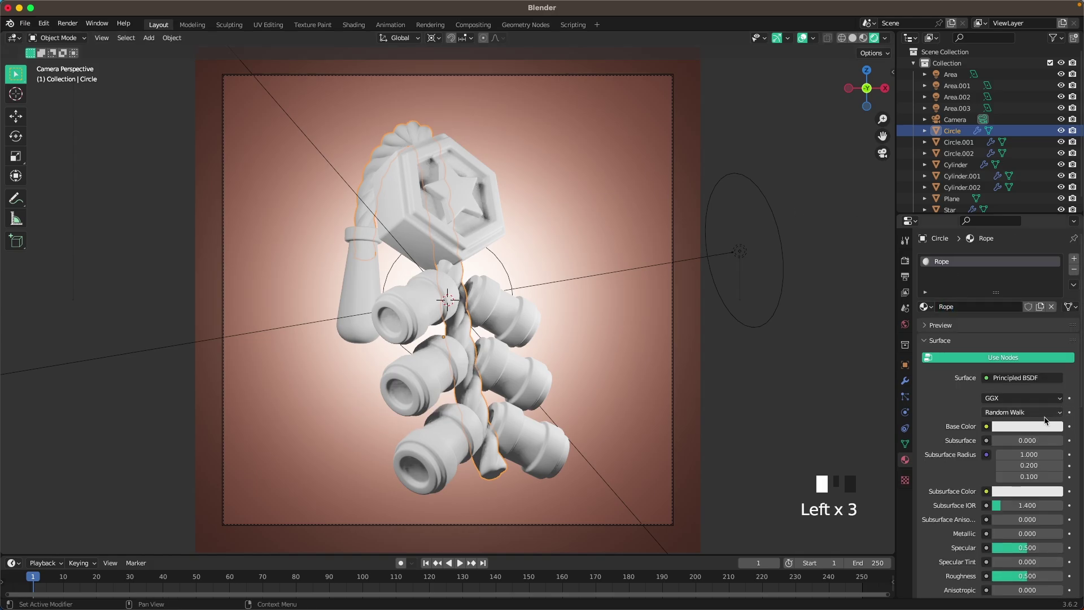
pyautogui.click(1025, 426)
pyautogui.write('E79F6B')
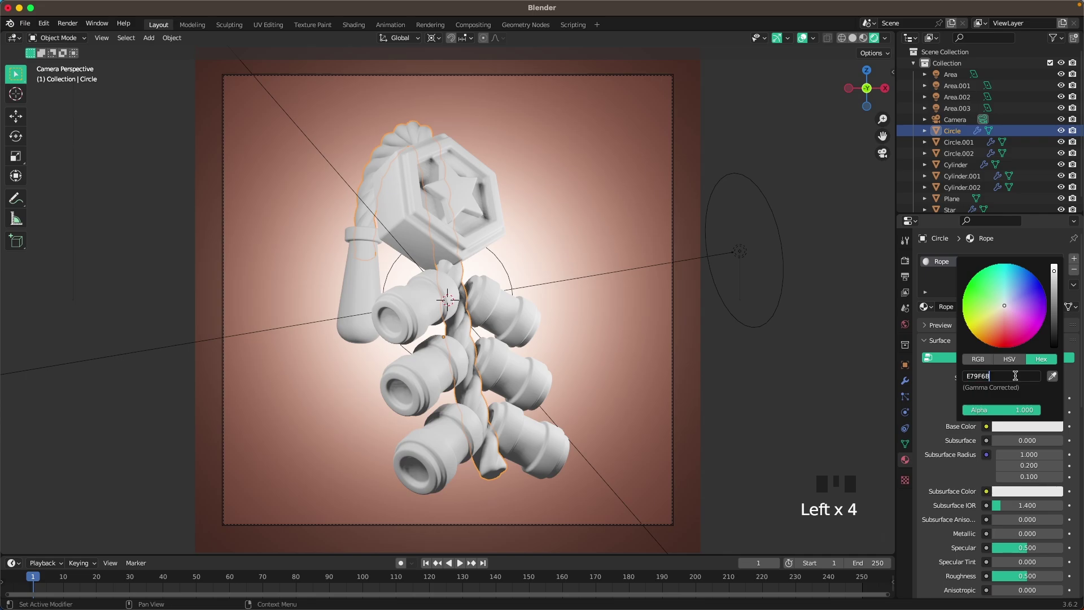
pyautogui.press('Return')
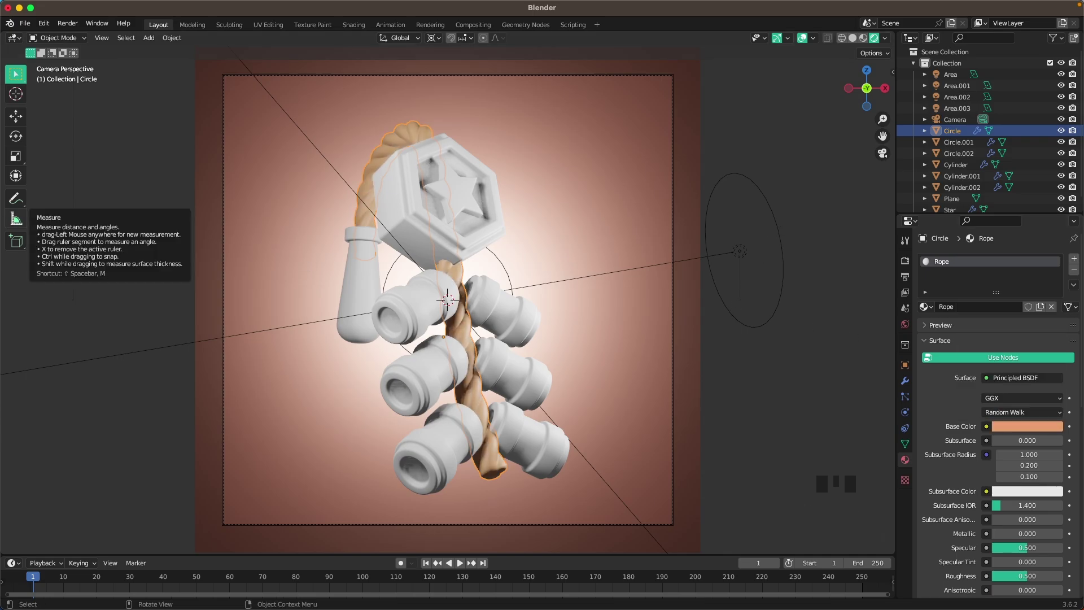
# Step: Give the hexagonal body a new material named Red with base color hex E7532F
pyautogui.click(403, 220)
pyautogui.scroll(2, 404, 220)
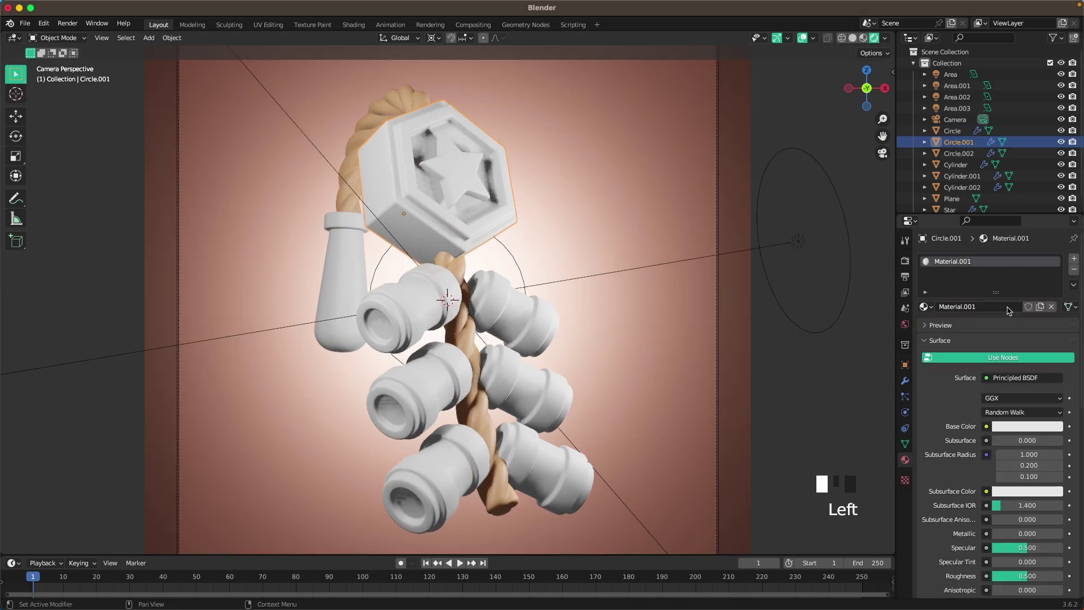
pyautogui.click(1009, 311)
pyautogui.write('Red')
pyautogui.press('Return')
pyautogui.click(1010, 427)
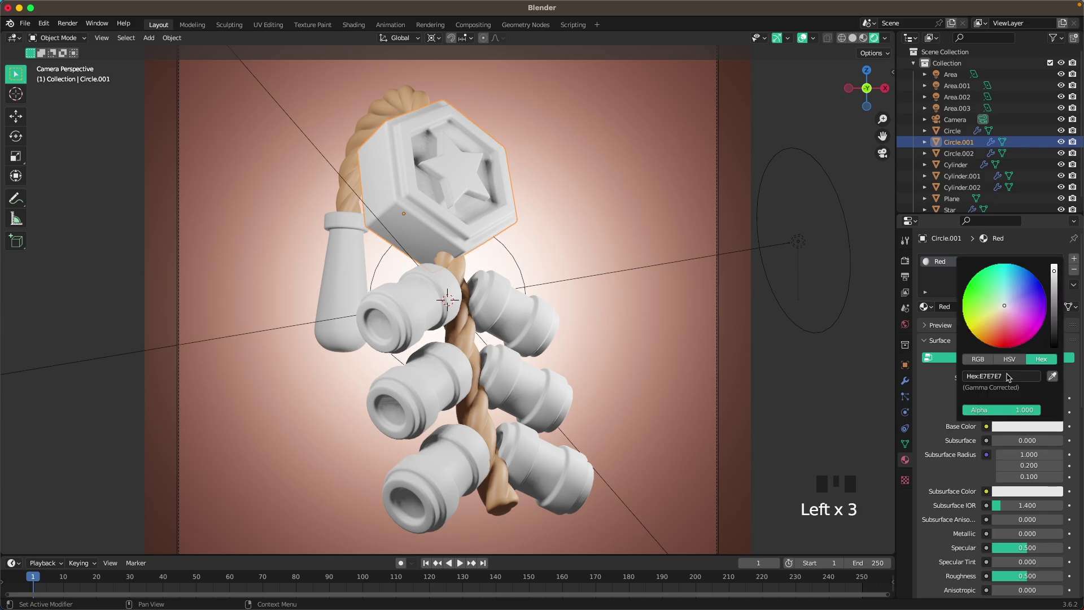
pyautogui.click(1009, 377)
pyautogui.write('E7532F')
pyautogui.press('Return')
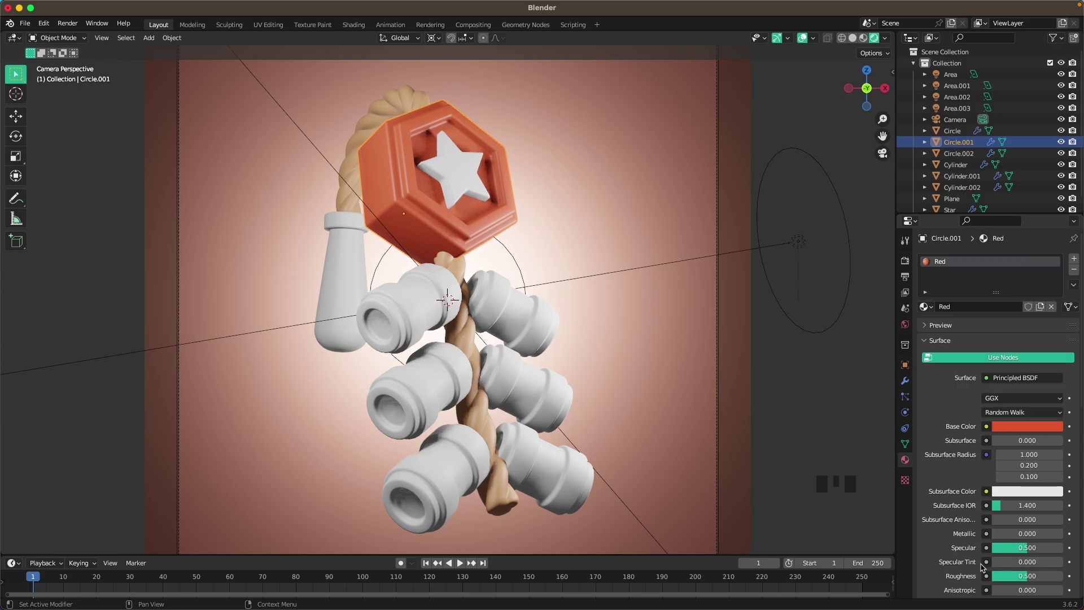
# Step: Set the Red material's roughness on the hexagonal body to 0.35
pyautogui.scroll(-1, 1002, 561)
pyautogui.click(1019, 555)
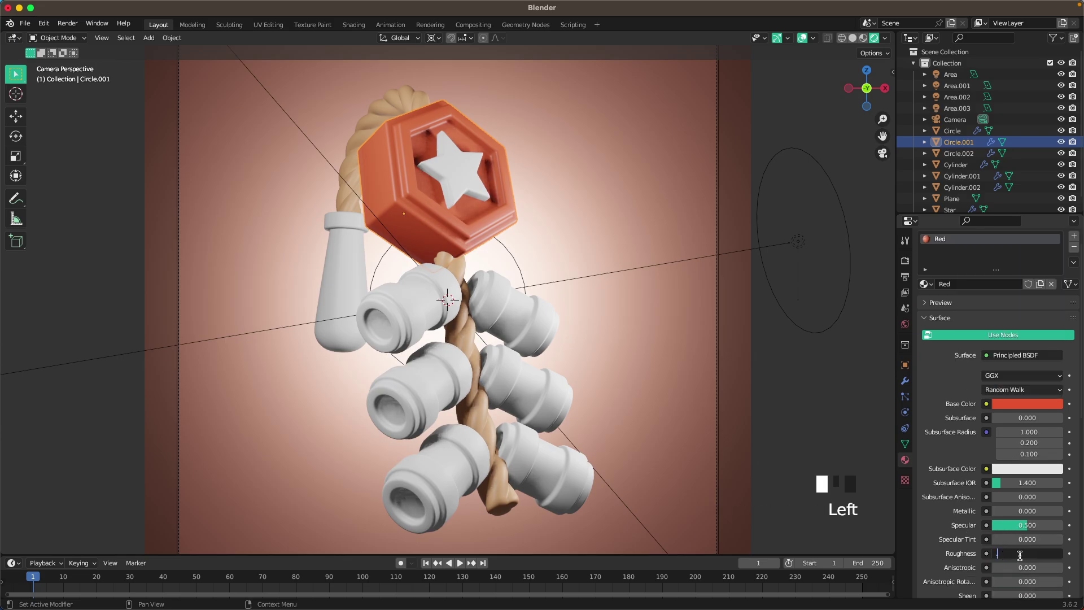
pyautogui.write('0.35')
pyautogui.press('Return')
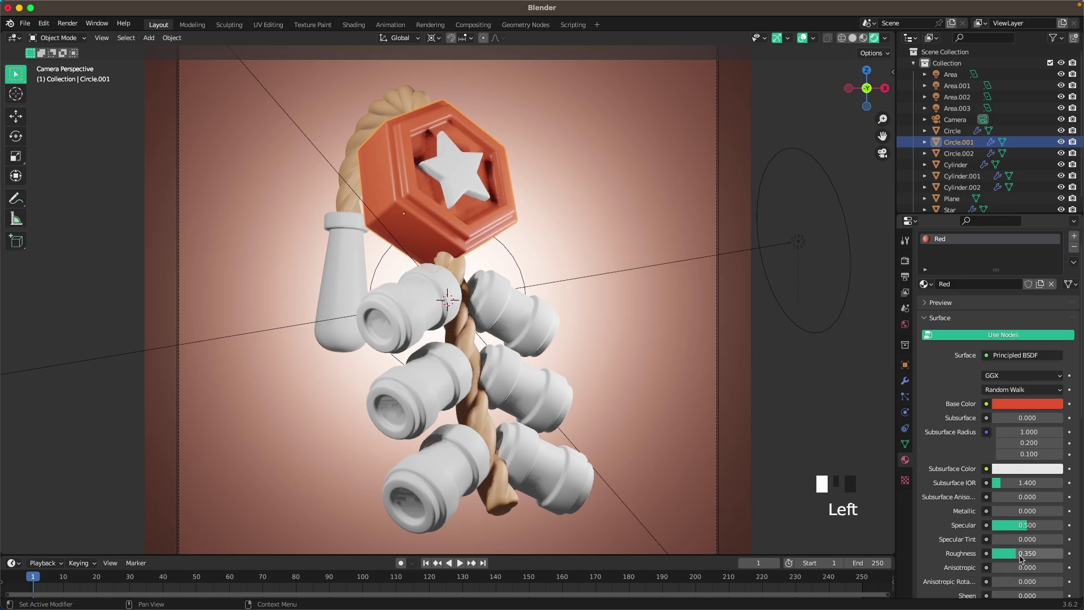
# Step: Link the hexagonal body's Red material to all of the firecracker cylinders
pyautogui.click(416, 307)
pyautogui.keyDown('shift'); pyautogui.click(429, 386); pyautogui.keyUp('shift')
pyautogui.keyDown('shift'); pyautogui.click(435, 470); pyautogui.keyUp('shift')
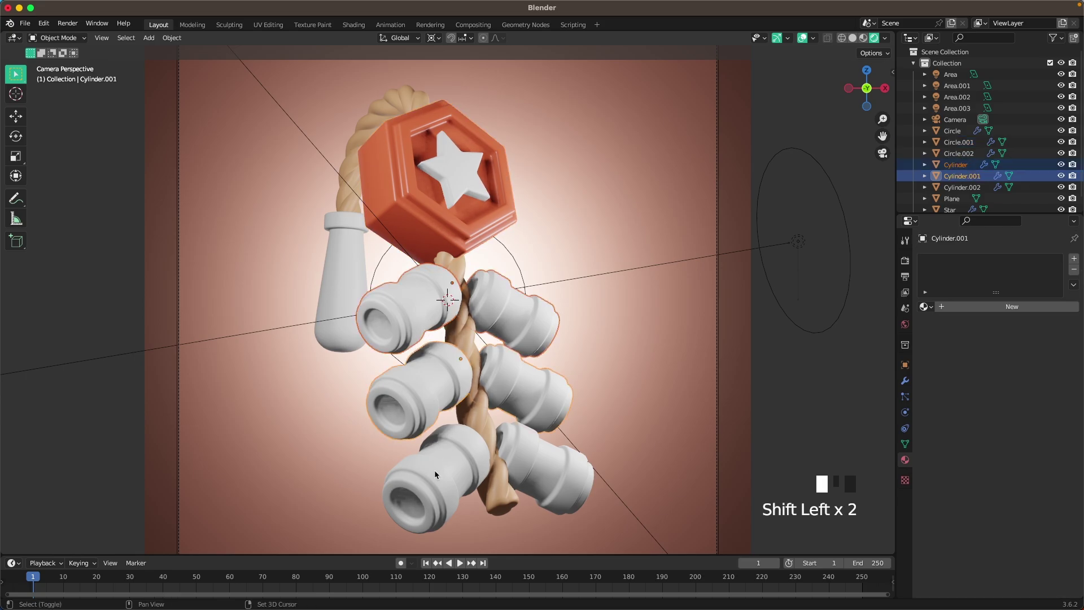
pyautogui.keyDown('shift'); pyautogui.click(402, 187); pyautogui.keyUp('shift')
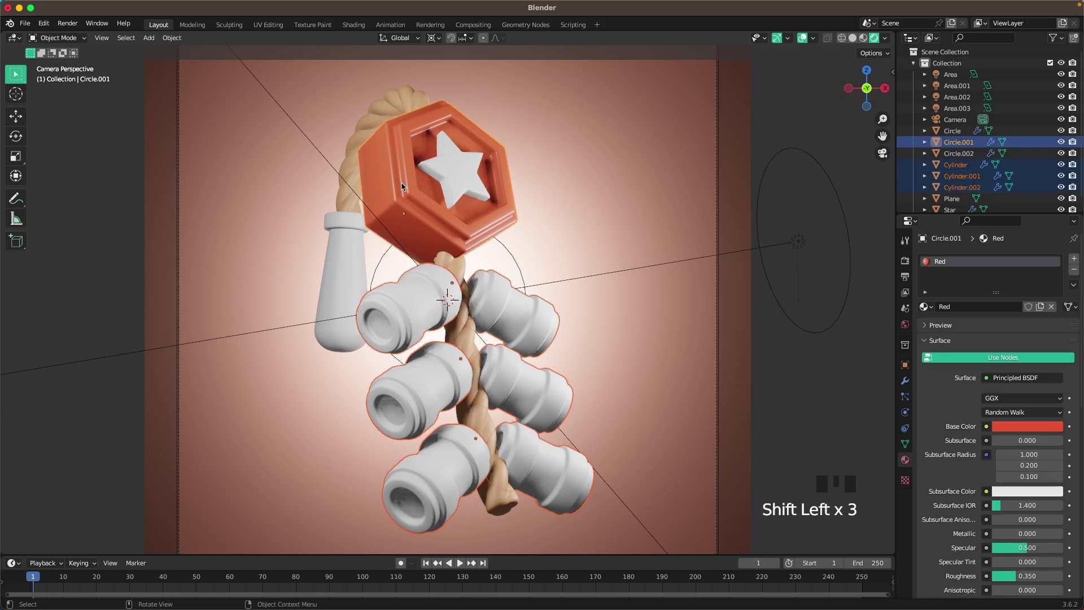
pyautogui.hotkey('ctrl', 'l')
pyautogui.click(403, 186)
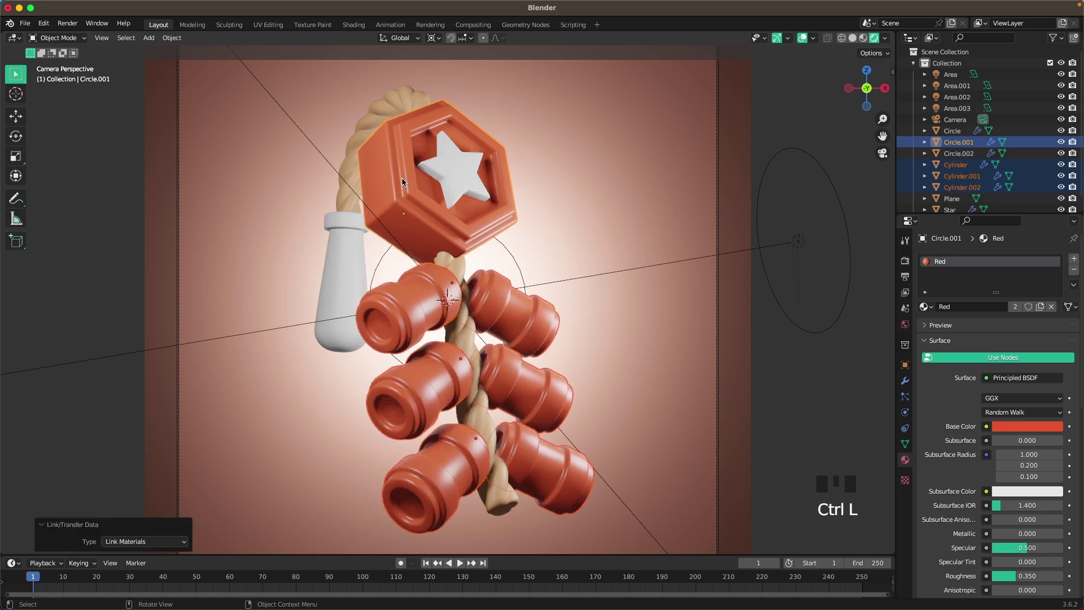
# Step: Give the star a new material named Gold
pyautogui.click(469, 302)
pyautogui.click(460, 177)
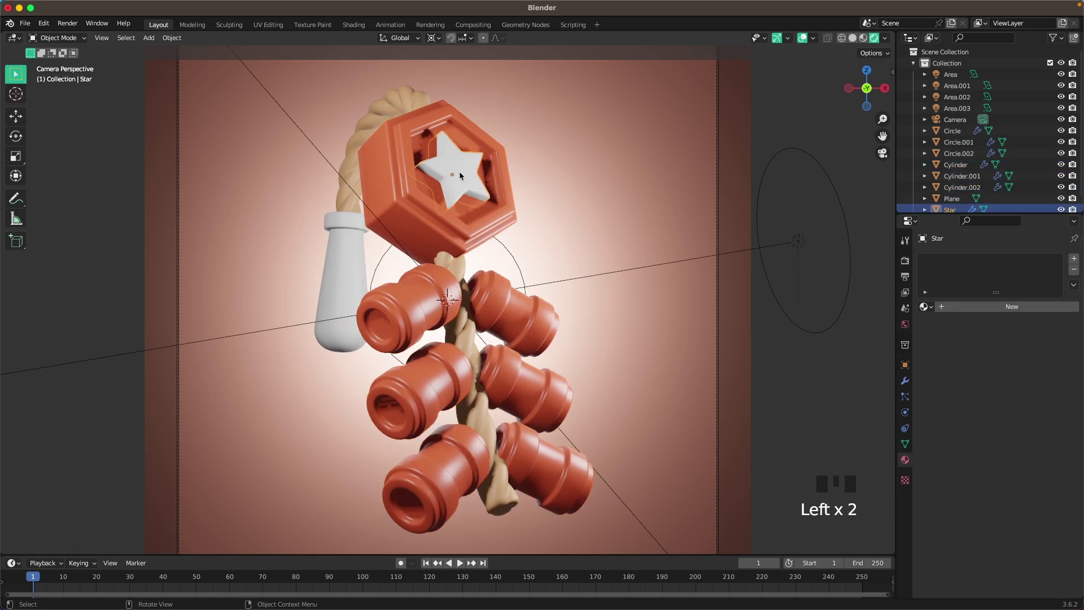
pyautogui.click(1011, 306)
pyautogui.doubleClick(958, 305)
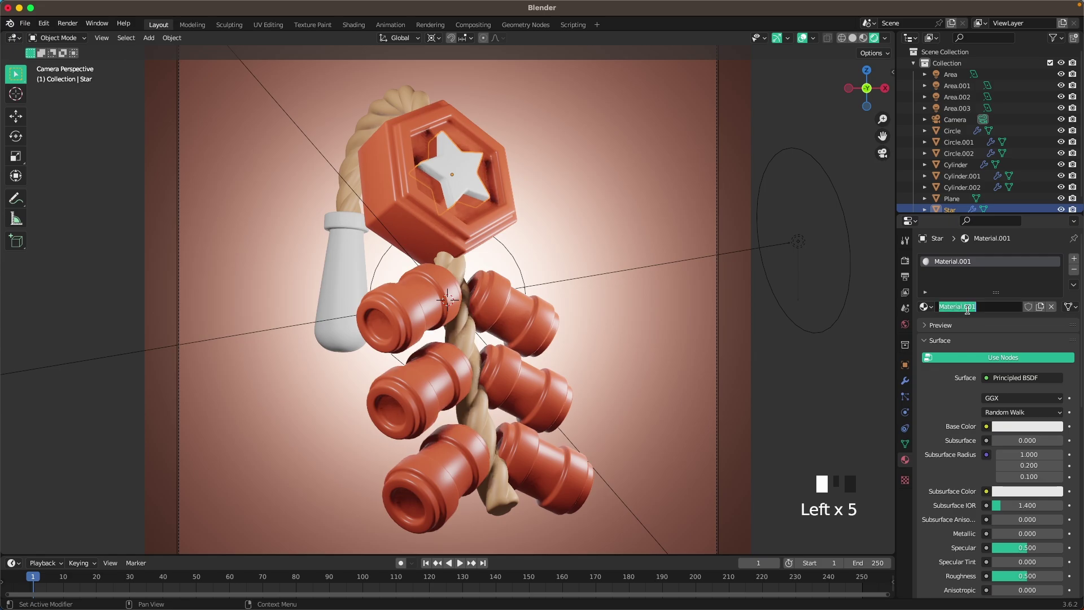
pyautogui.write('Gold')
pyautogui.press('Return')
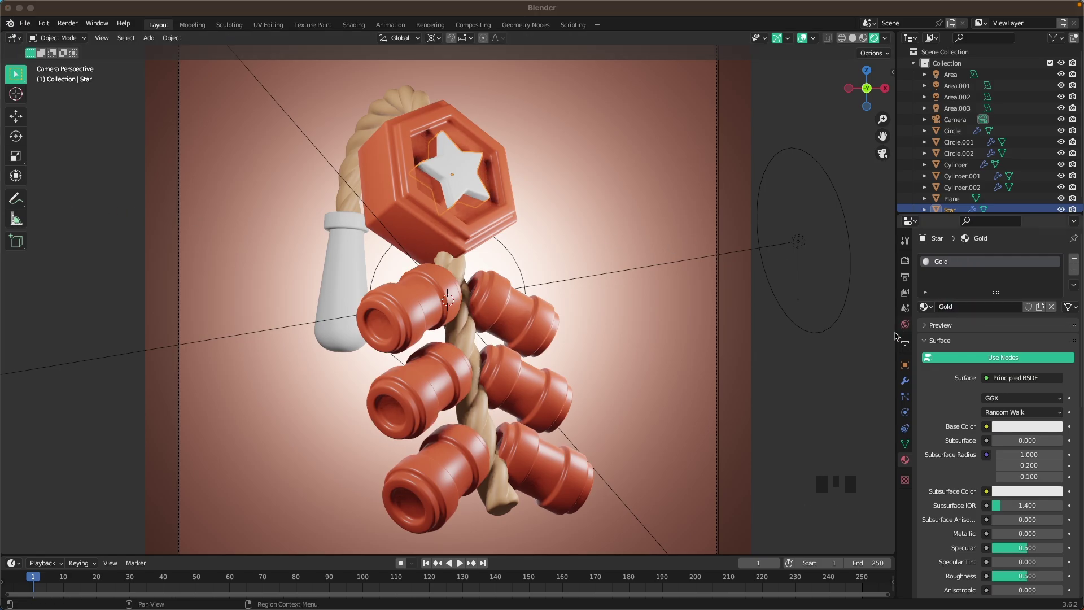
# Step: Set the Gold material's base color to hex E79B41
pyautogui.click(1027, 426)
pyautogui.click(988, 375)
pyautogui.write('E79B4B')
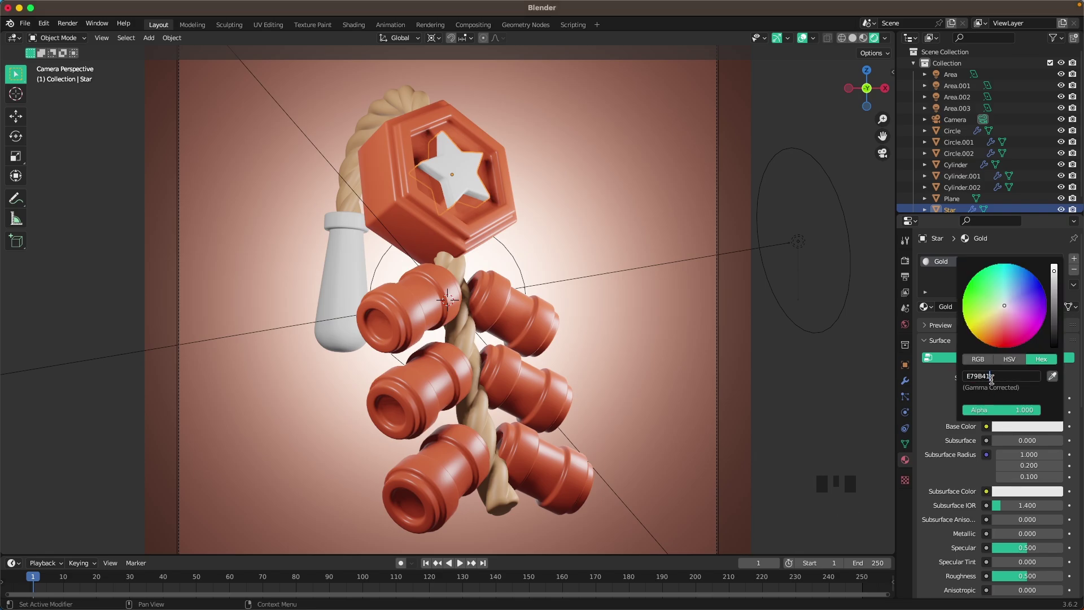
pyautogui.press('Return')
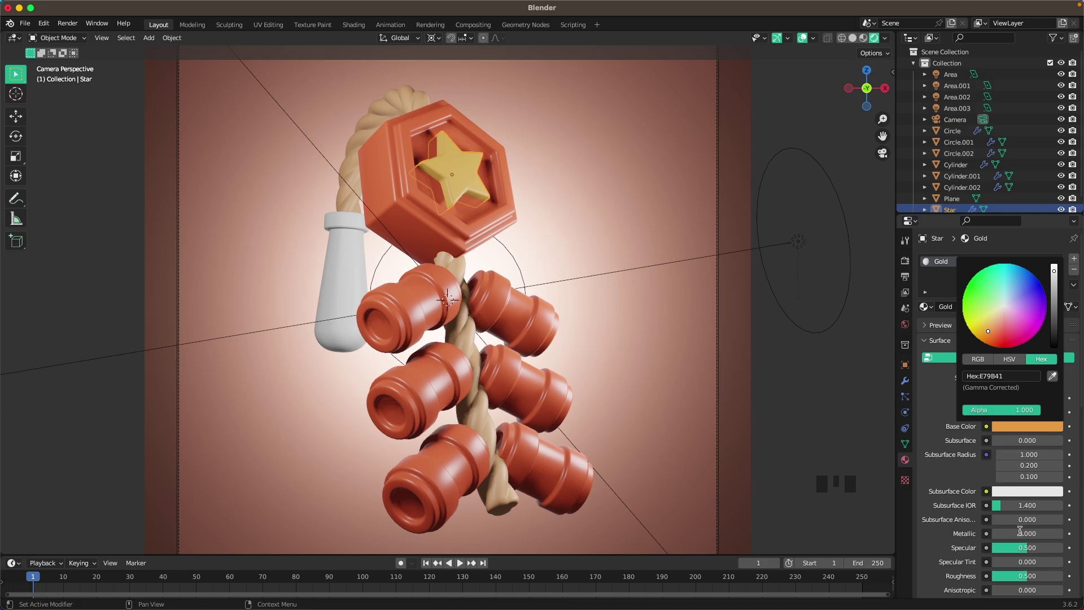
# Step: Set the Gold material's metallic value to 1.0 and its roughness to 0.4
pyautogui.moveTo(1016, 534); pyautogui.dragTo(1061, 533)
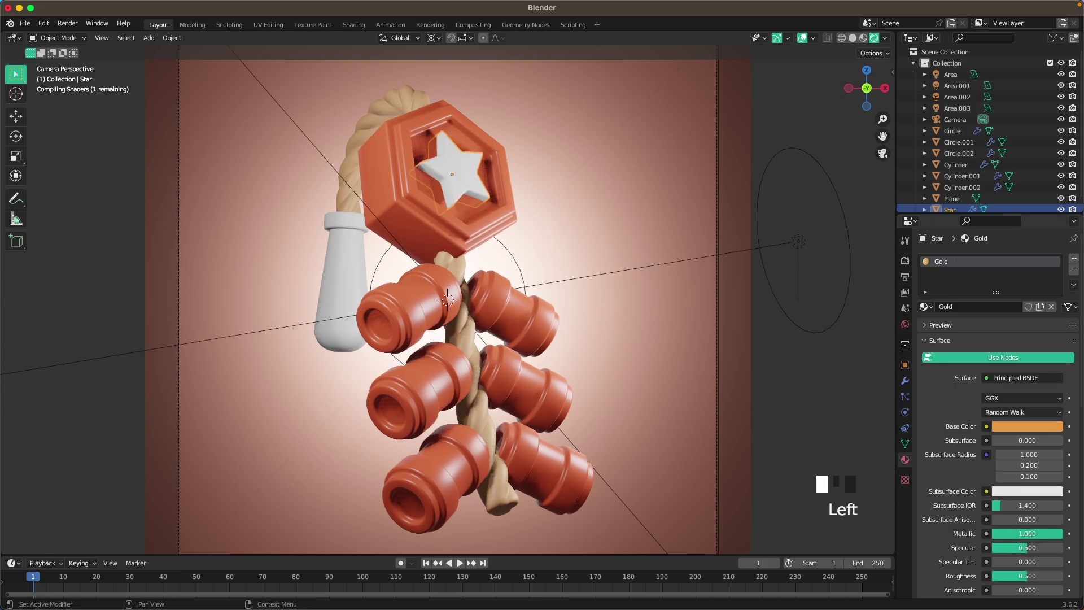
pyautogui.click(950, 538)
pyautogui.scroll(-3, 976, 531)
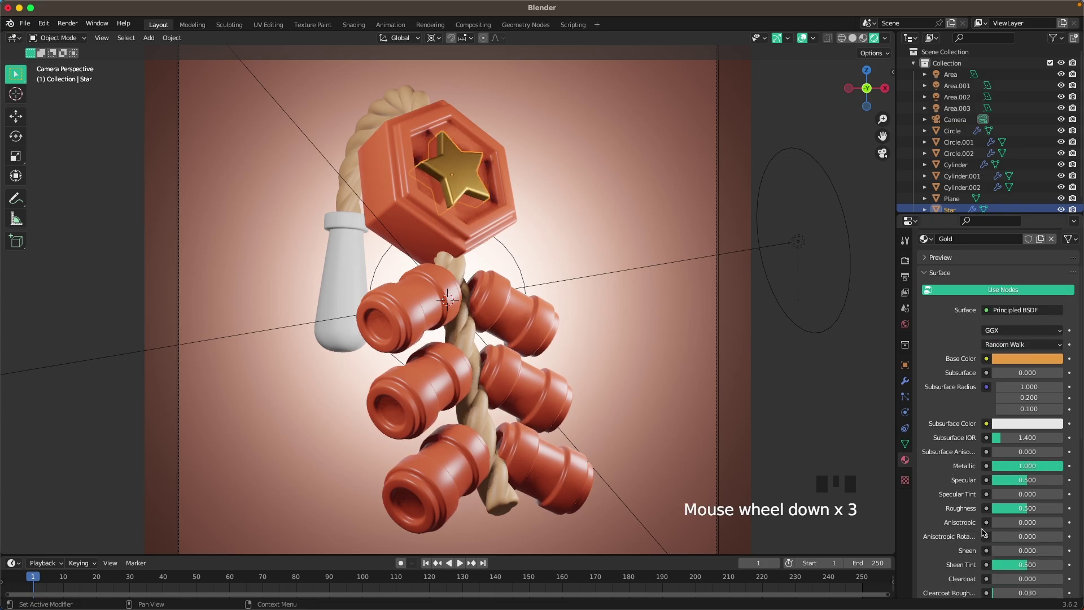
pyautogui.click(1023, 507)
pyautogui.write('0.4')
pyautogui.press('Return')
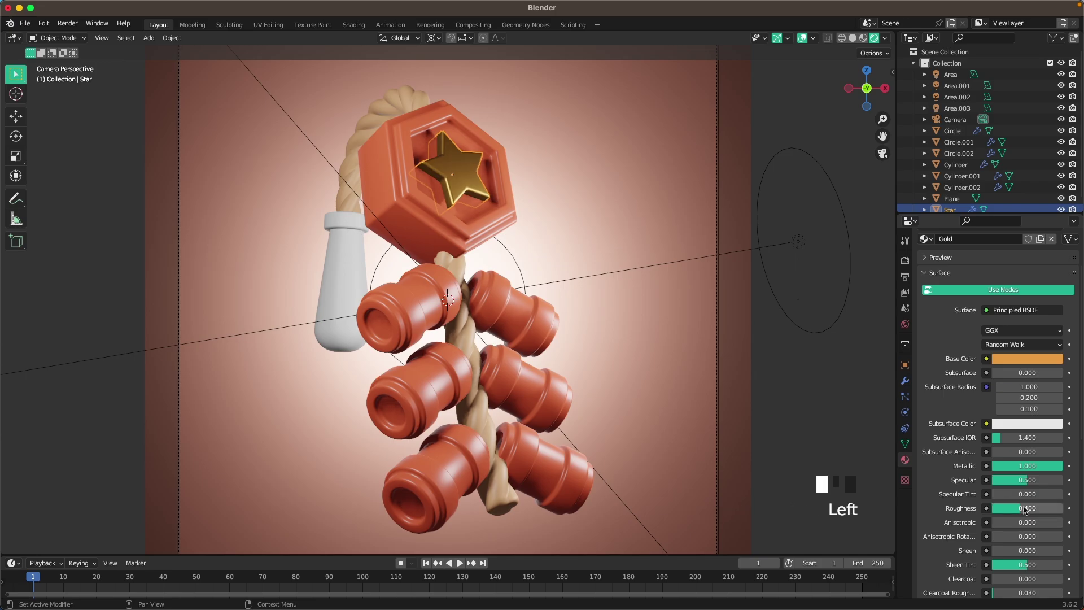
# Step: In face mode, select the face loop around the hexagonal body's front rim and expand the selection by one ring with Select More
pyautogui.click(396, 181)
pyautogui.moveTo(471, 230); pyautogui.dragTo(442, 251, button='middle')
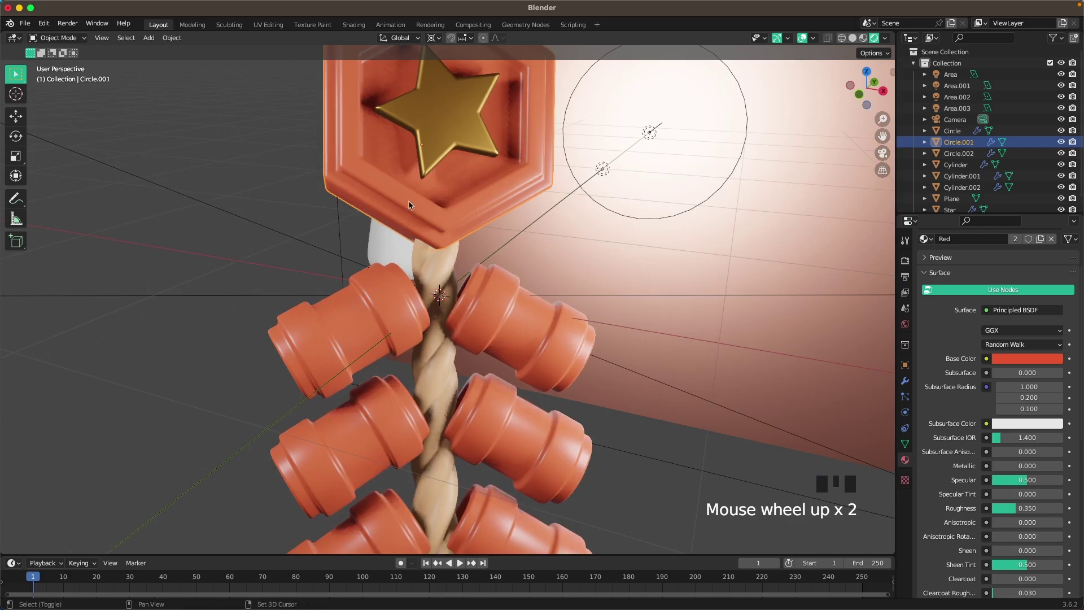
pyautogui.keyDown('shift'); pyautogui.moveTo(422, 168); pyautogui.dragTo(431, 281, button='middle'); pyautogui.keyUp('shift')
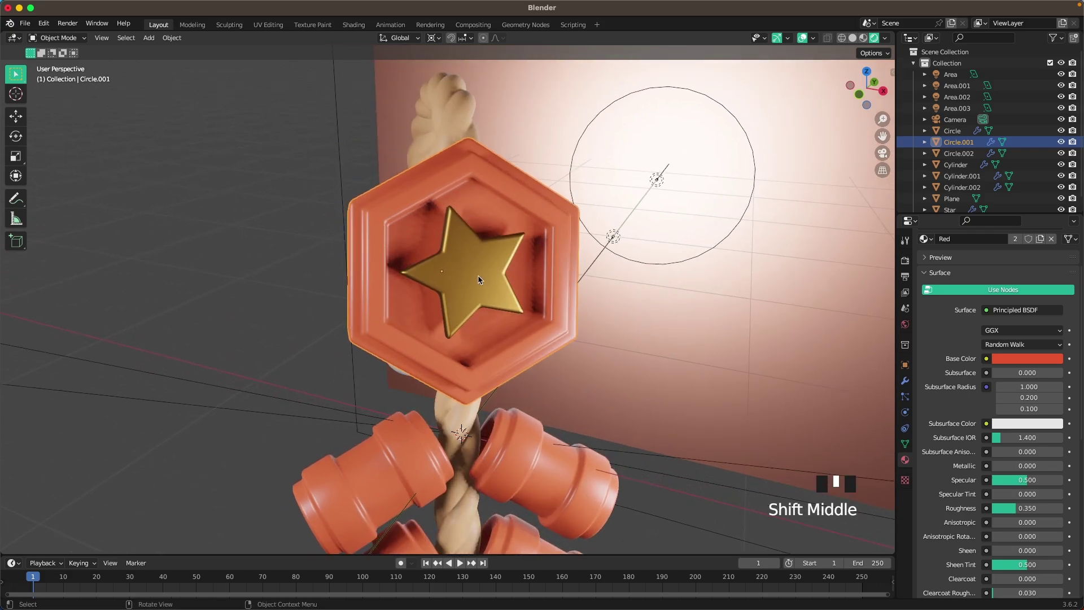
pyautogui.press('Tab')
pyautogui.scroll(3, 479, 279)
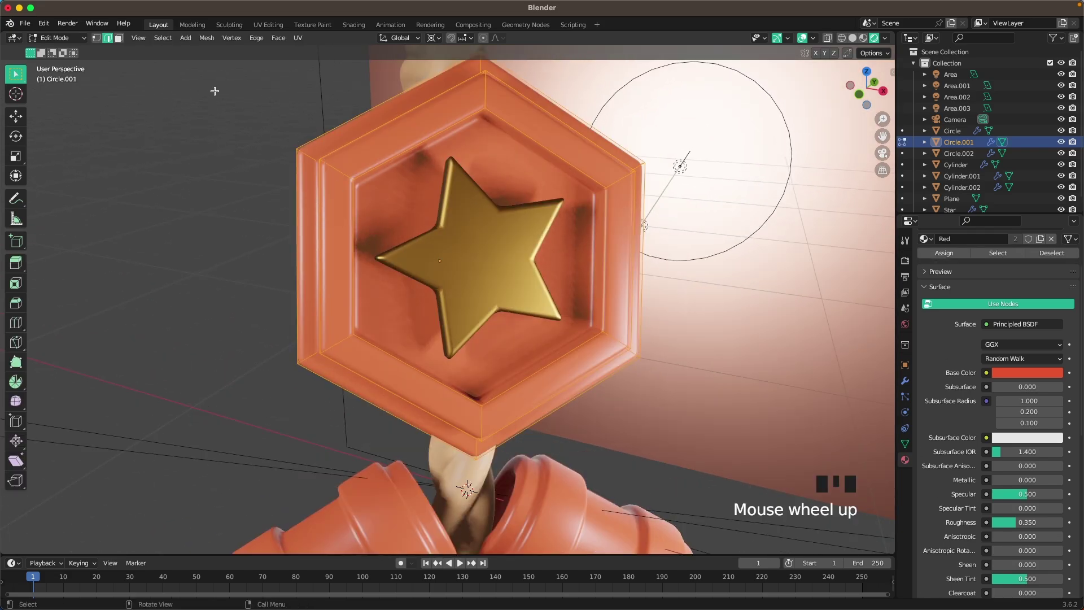
pyautogui.press('3')
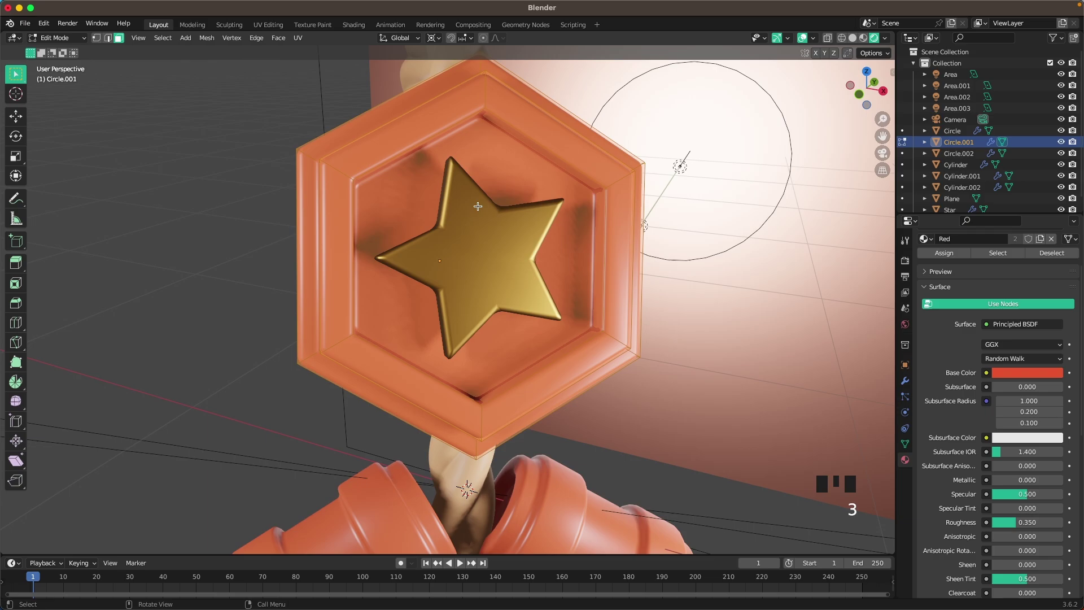
pyautogui.click(340, 169)
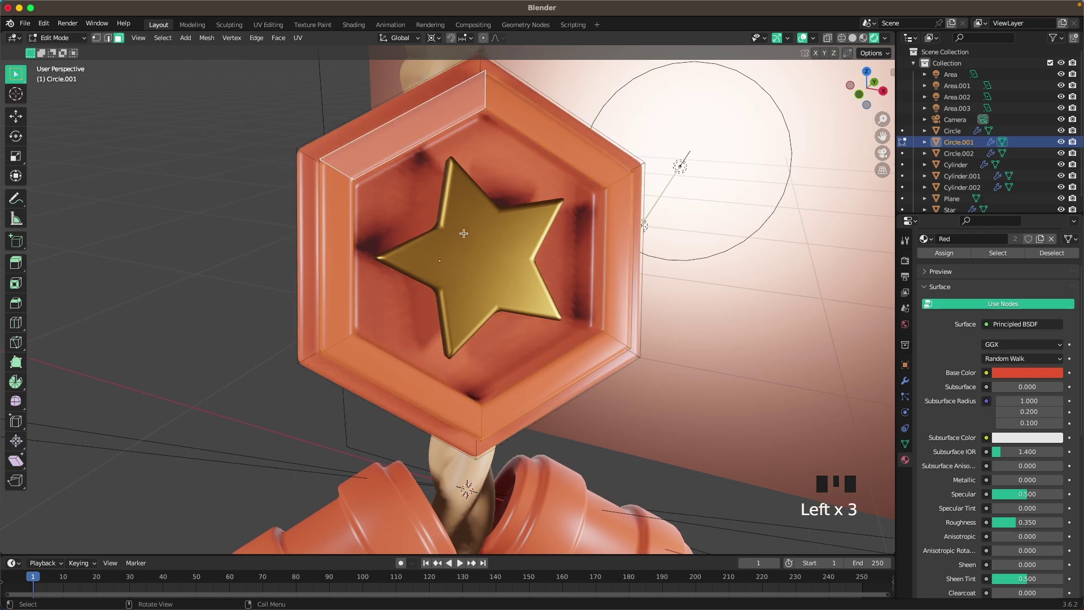
pyautogui.moveTo(464, 233); pyautogui.dragTo(354, 223, button='middle')
pyautogui.scroll(-3, 354, 223)
pyautogui.click(162, 38)
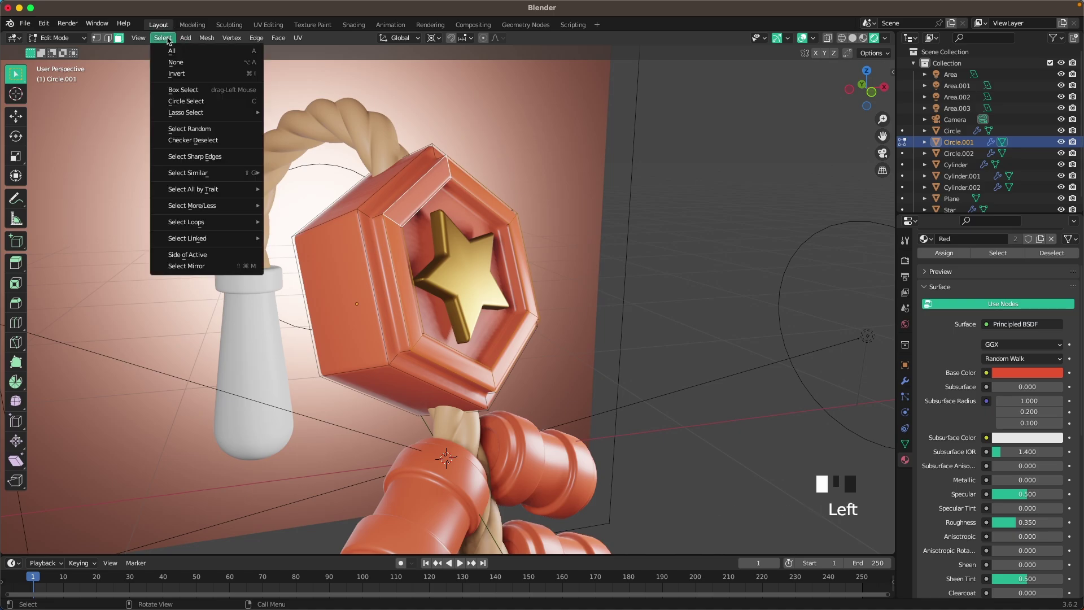
pyautogui.moveTo(205, 213)
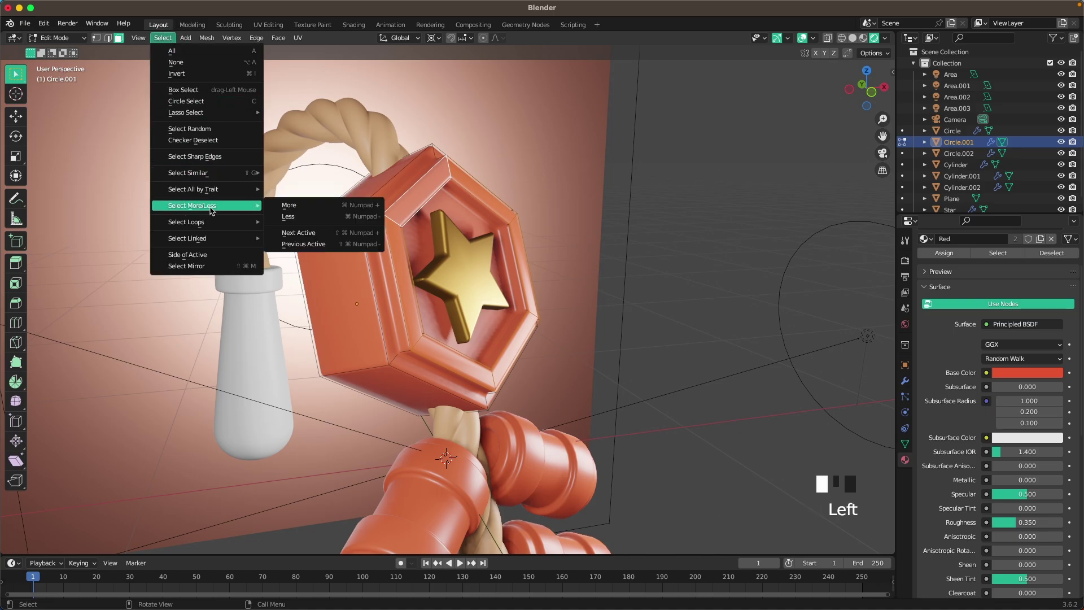
pyautogui.click(288, 210)
# Step: Add a second material slot with Gold to the hexagonal body and assign it to the selected rim faces
pyautogui.scroll(6, 932, 299)
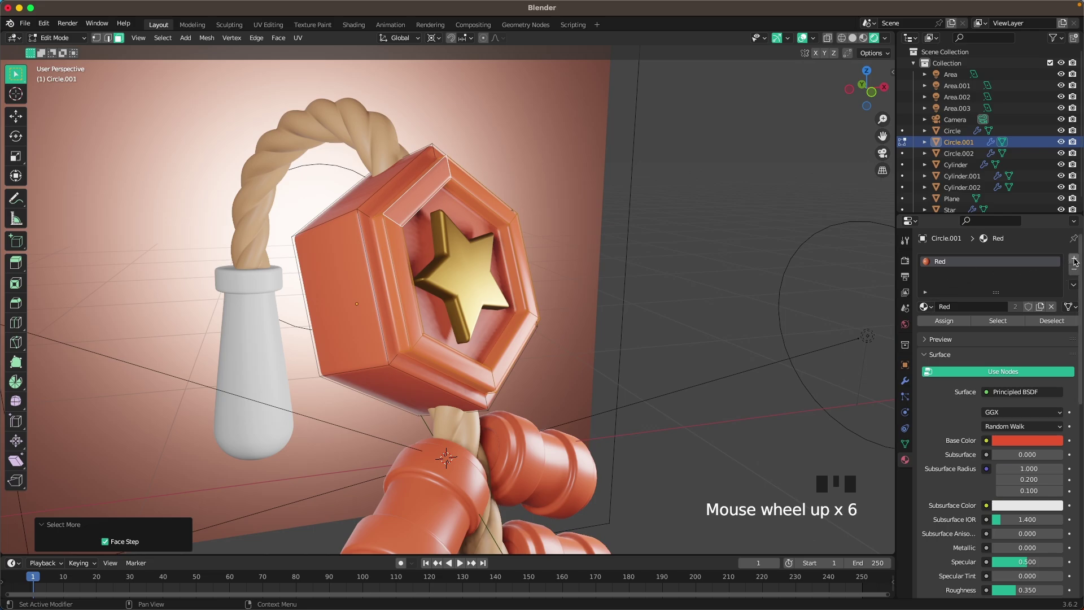
pyautogui.click(1074, 261)
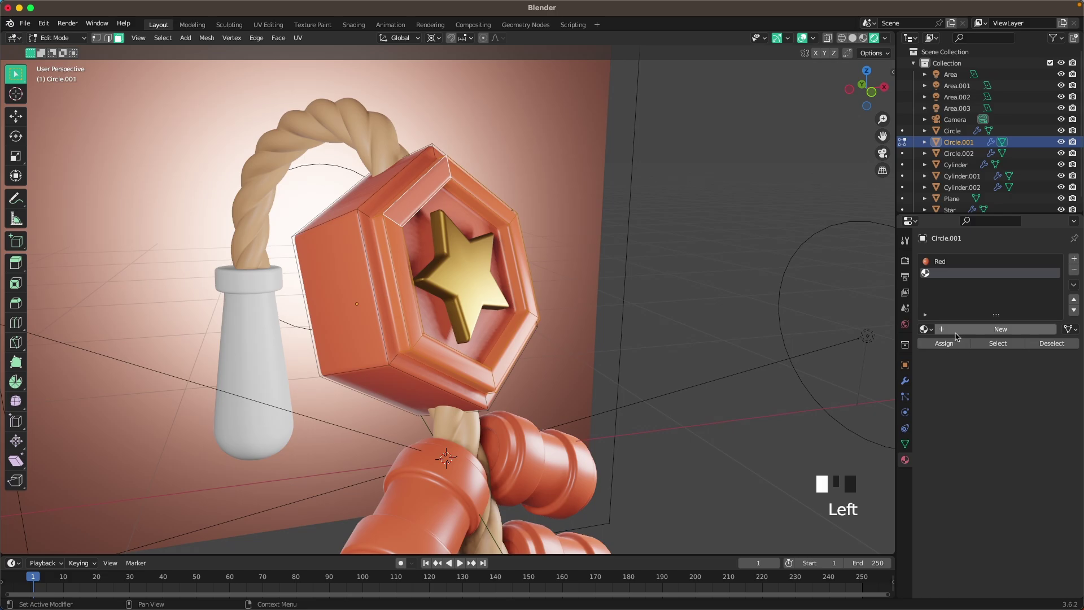
pyautogui.click(933, 329)
pyautogui.click(944, 357)
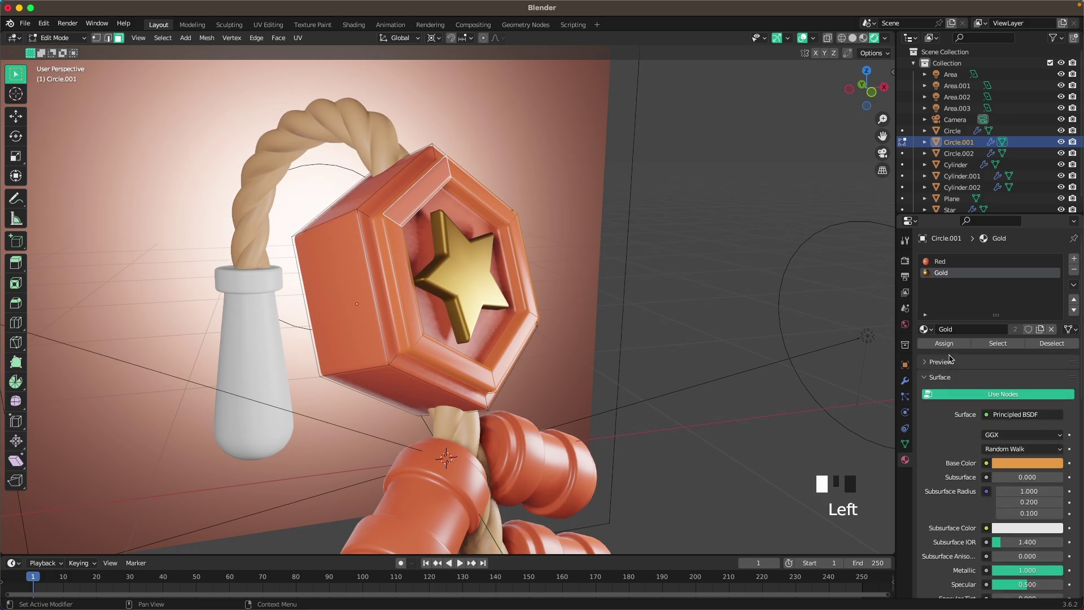
pyautogui.click(952, 344)
pyautogui.click(723, 238)
pyautogui.press('Tab')
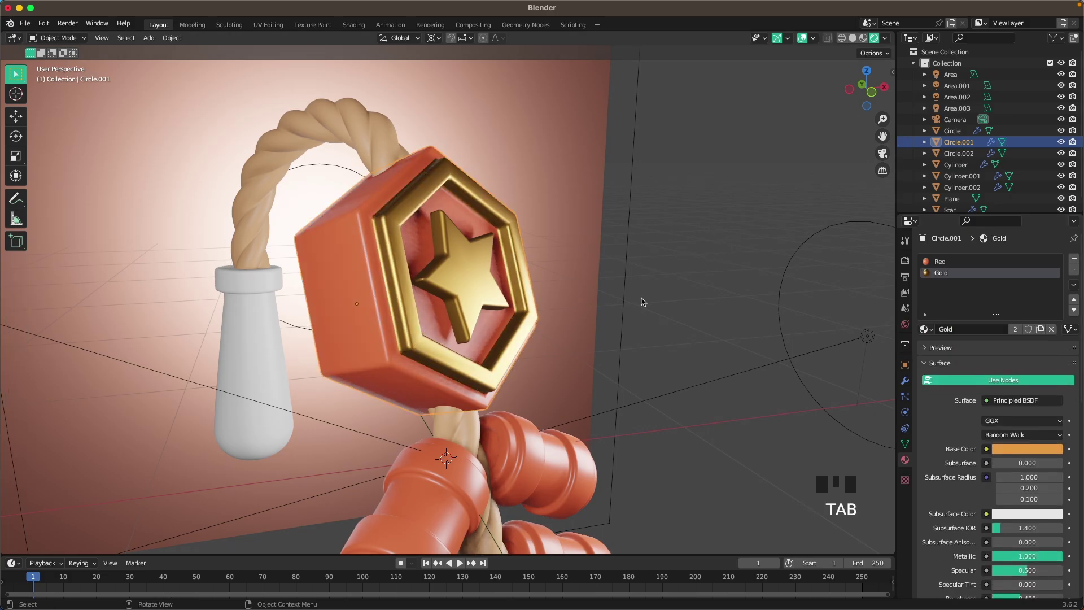
# Step: Select the face loops of both raised bands on the upper firecracker cylinder and expand the selection with Select More
pyautogui.scroll(-3, 621, 304)
pyautogui.keyDown('shift'); pyautogui.moveTo(573, 310); pyautogui.dragTo(537, 325, button='middle'); pyautogui.keyUp('shift')
pyautogui.scroll(3, 536, 324)
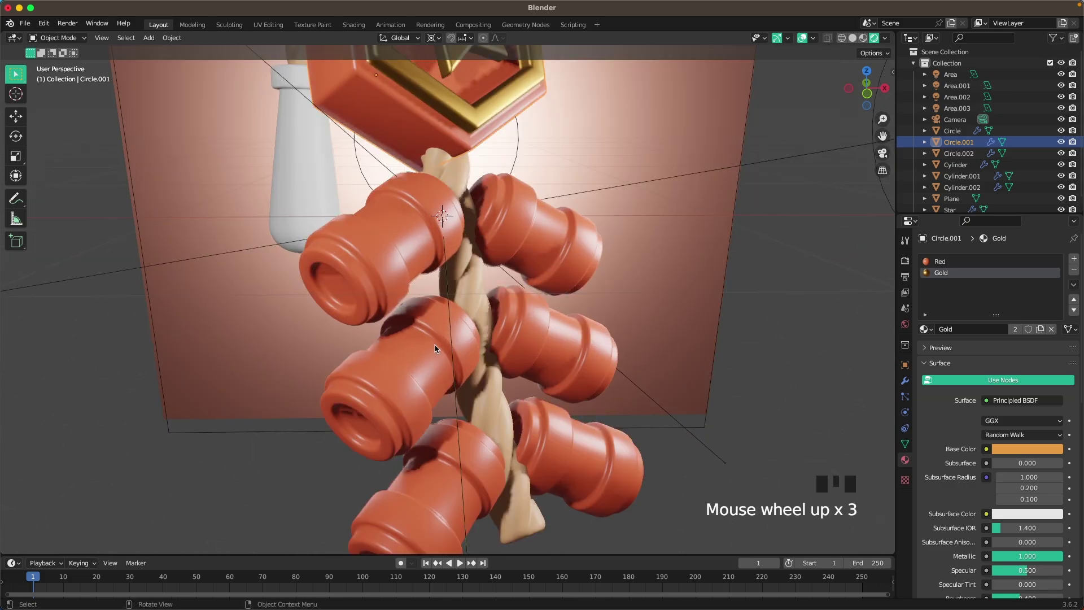
pyautogui.click(395, 265)
pyautogui.keyDown('shift'); pyautogui.moveTo(395, 266); pyautogui.dragTo(435, 370, button='middle'); pyautogui.keyUp('shift')
pyautogui.press('Tab')
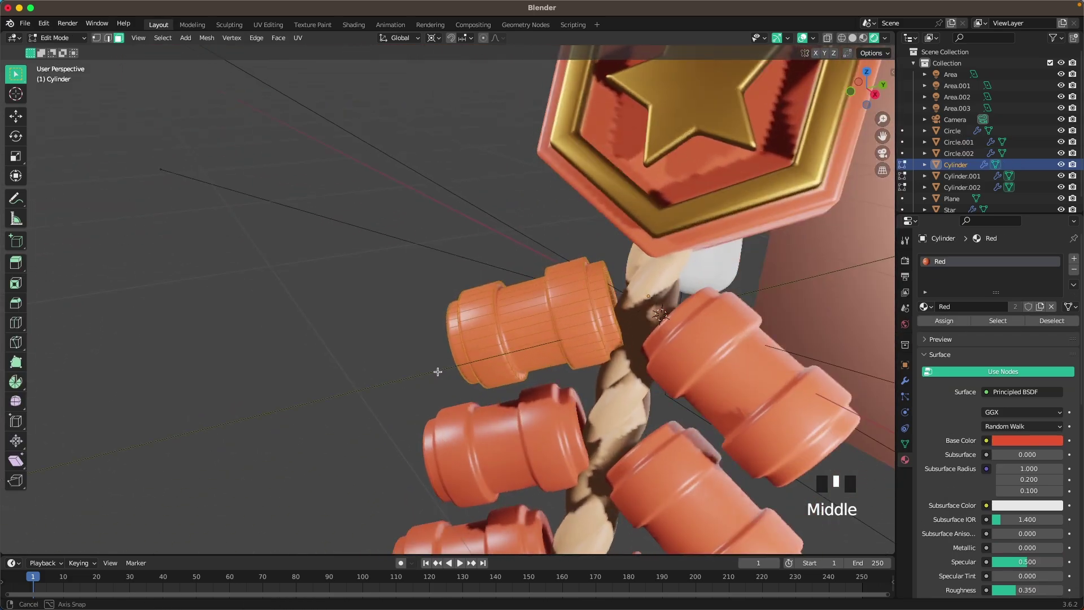
pyautogui.scroll(4, 511, 323)
pyautogui.click(512, 324)
pyautogui.click(512, 323)
pyautogui.click(646, 295)
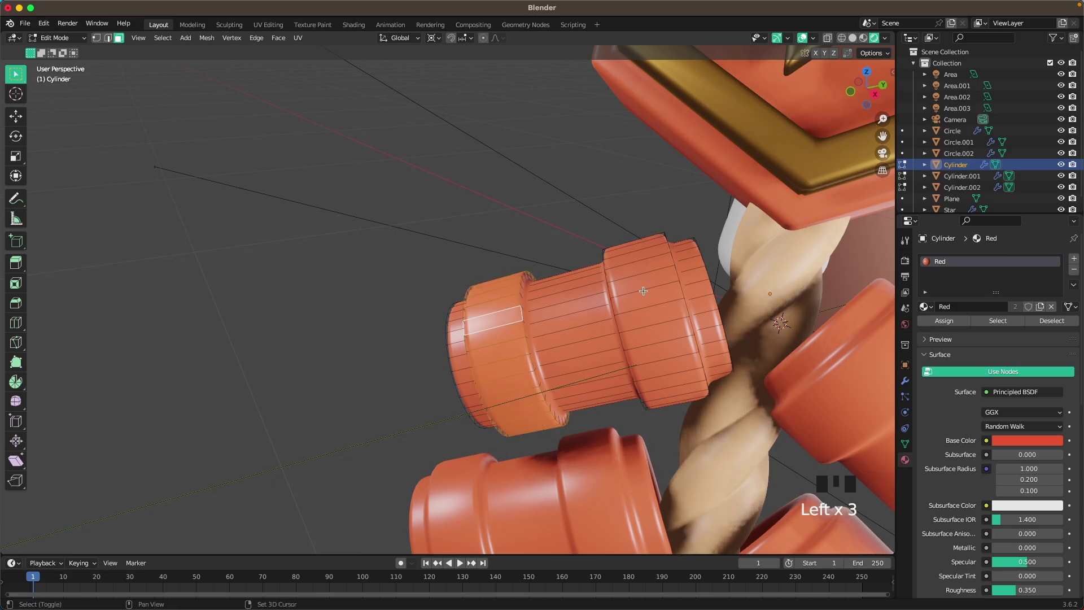
pyautogui.click(161, 38)
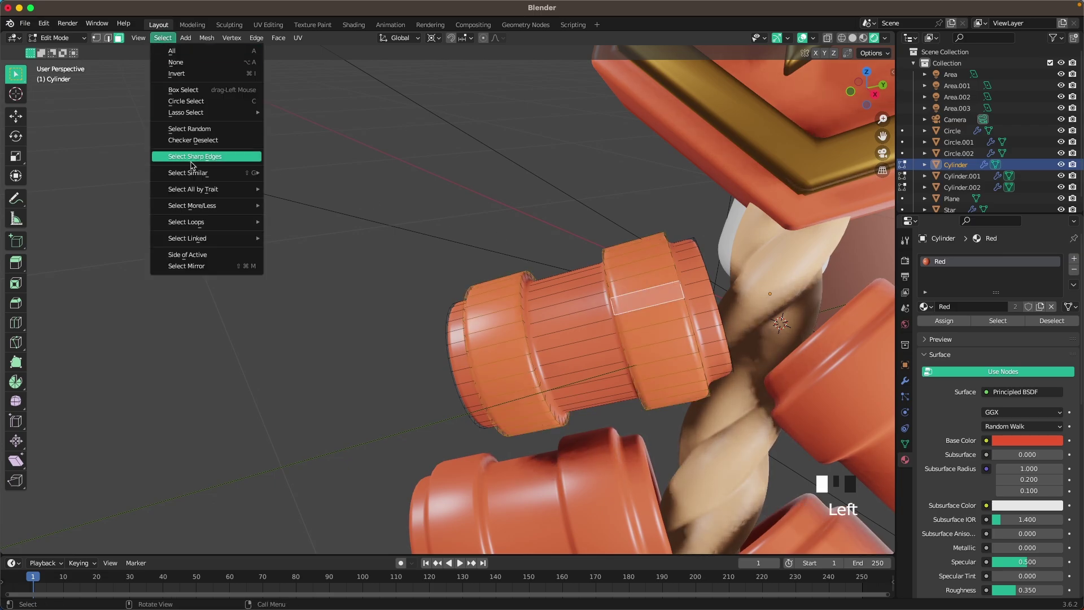
pyautogui.moveTo(220, 207)
pyautogui.click(293, 205)
# Step: Add a second material slot with Gold to the firecracker cylinder and assign it to the selected band faces
pyautogui.moveTo(579, 217); pyautogui.dragTo(992, 286, button='middle')
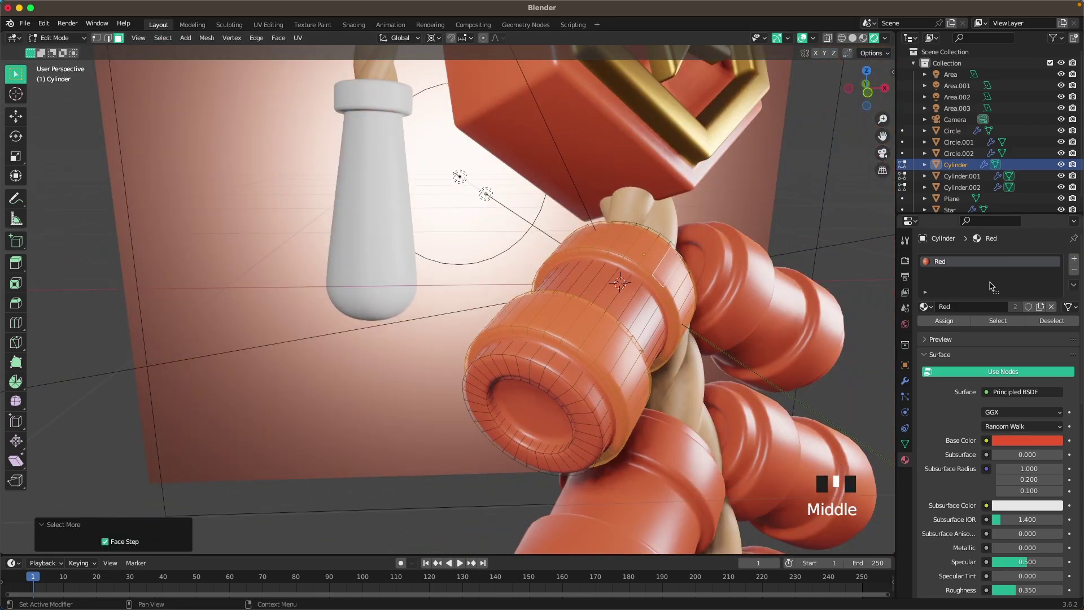
pyautogui.click(1074, 258)
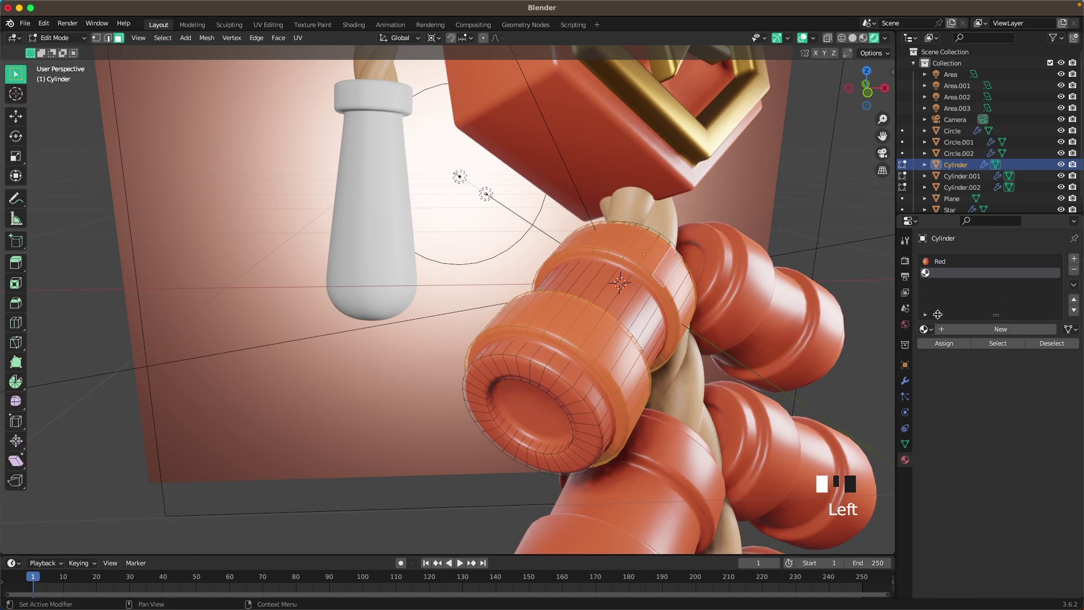
pyautogui.click(924, 328)
pyautogui.click(944, 357)
pyautogui.click(949, 349)
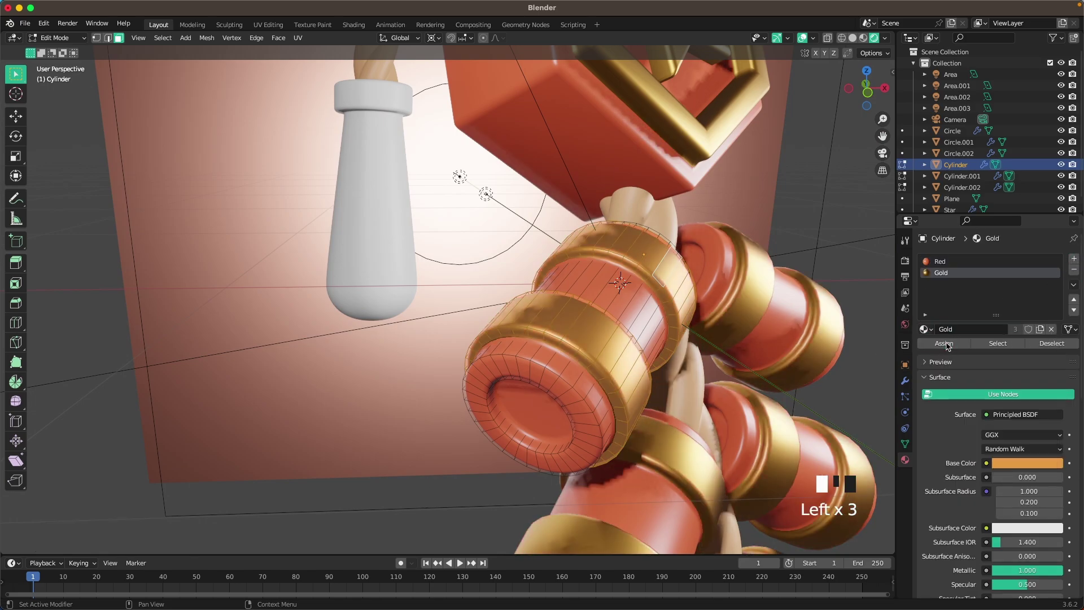
pyautogui.press('Tab')
# Step: Return to the camera view, select the white handle and switch to the Shading workspace
pyautogui.scroll(-2, 366, 362)
pyautogui.scroll(-4, 629, 382)
pyautogui.moveTo(629, 382); pyautogui.dragTo(624, 380, button='middle')
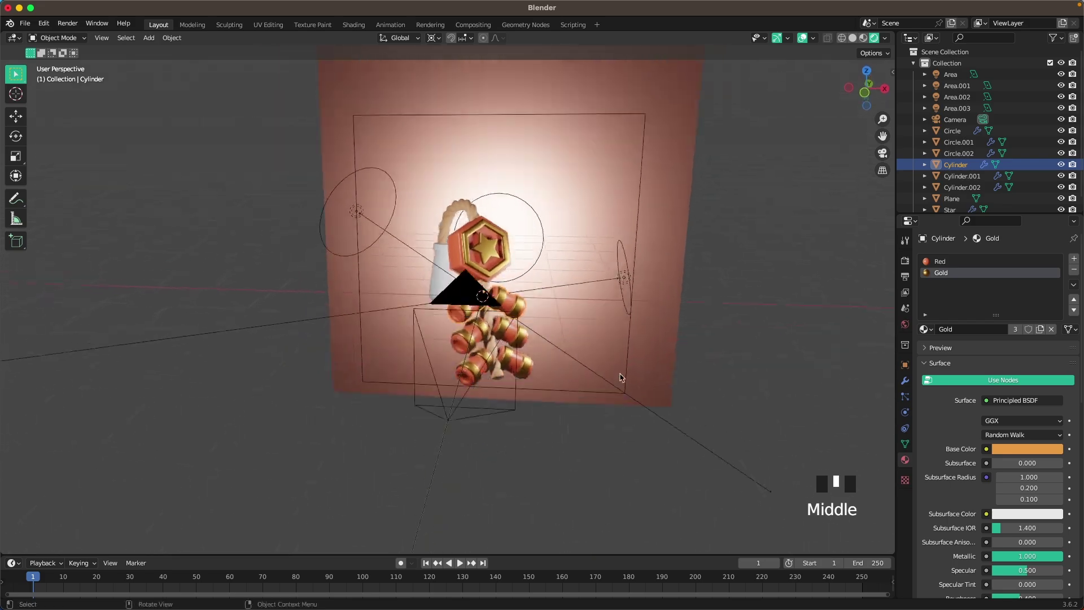
pyautogui.press('`')
pyautogui.click(537, 418)
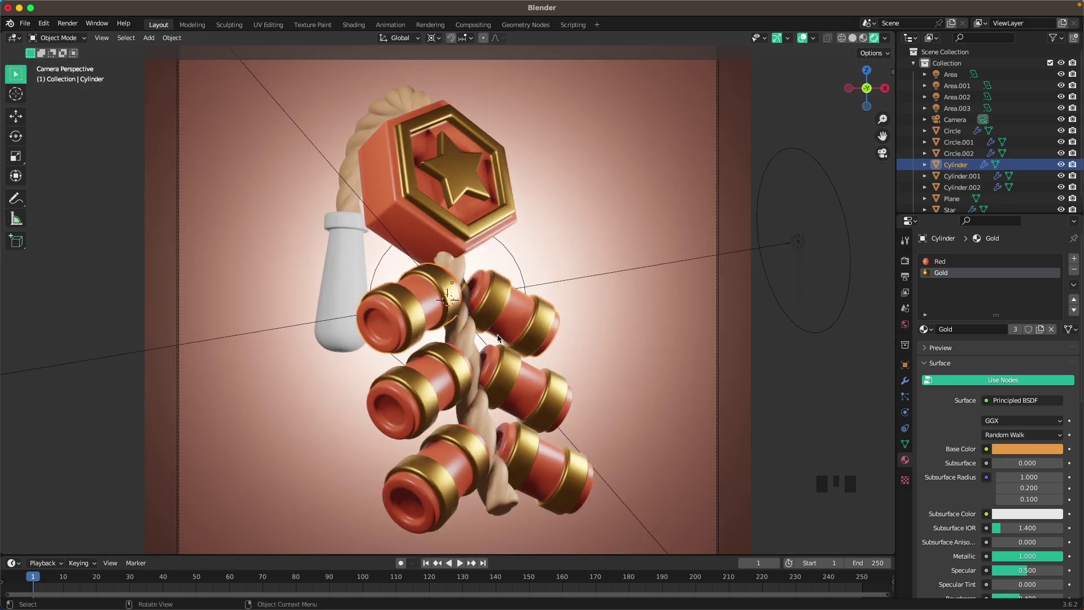
pyautogui.click(337, 248)
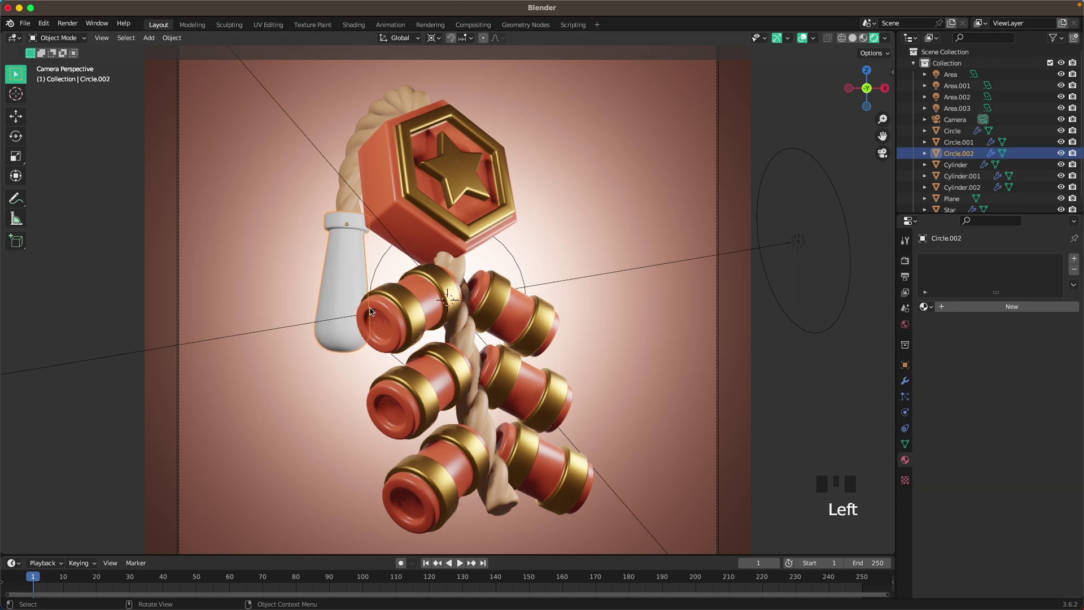
pyautogui.click(353, 24)
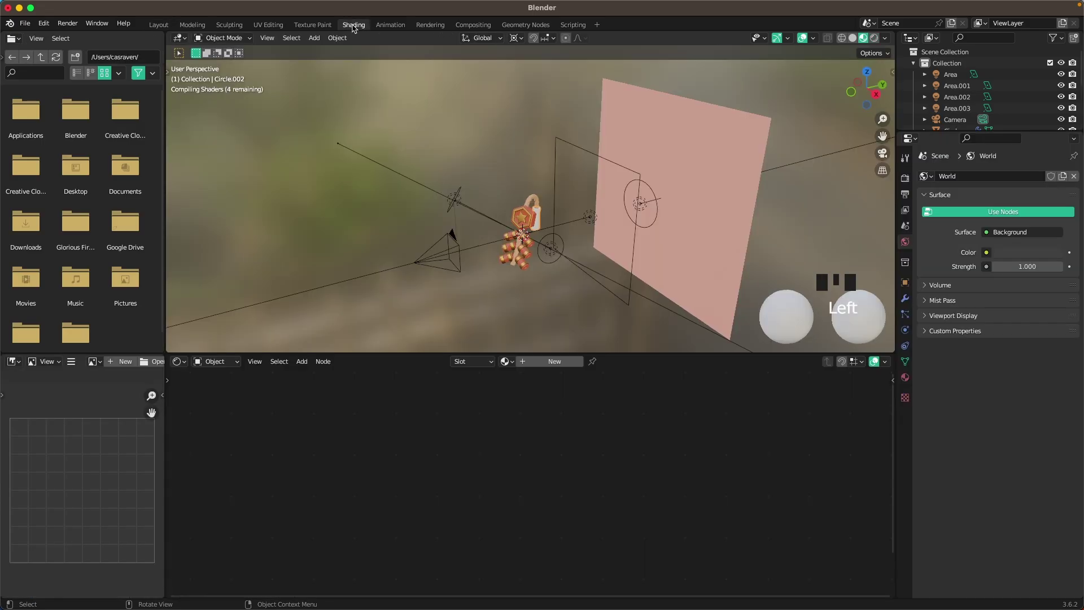
# Step: Create a new material named Wood on the handle
pyautogui.press('`')
pyautogui.press('`')
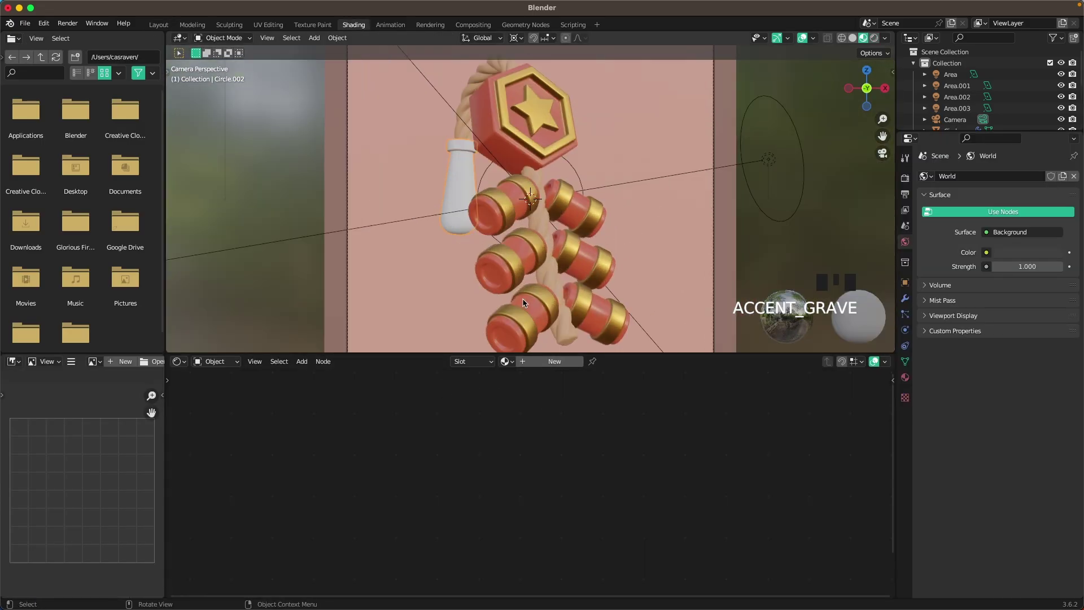
pyautogui.scroll(4, 415, 192)
pyautogui.moveTo(415, 192); pyautogui.dragTo(629, 220, button='middle')
pyautogui.scroll(5, 462, 184)
pyautogui.scroll(2, 480, 185)
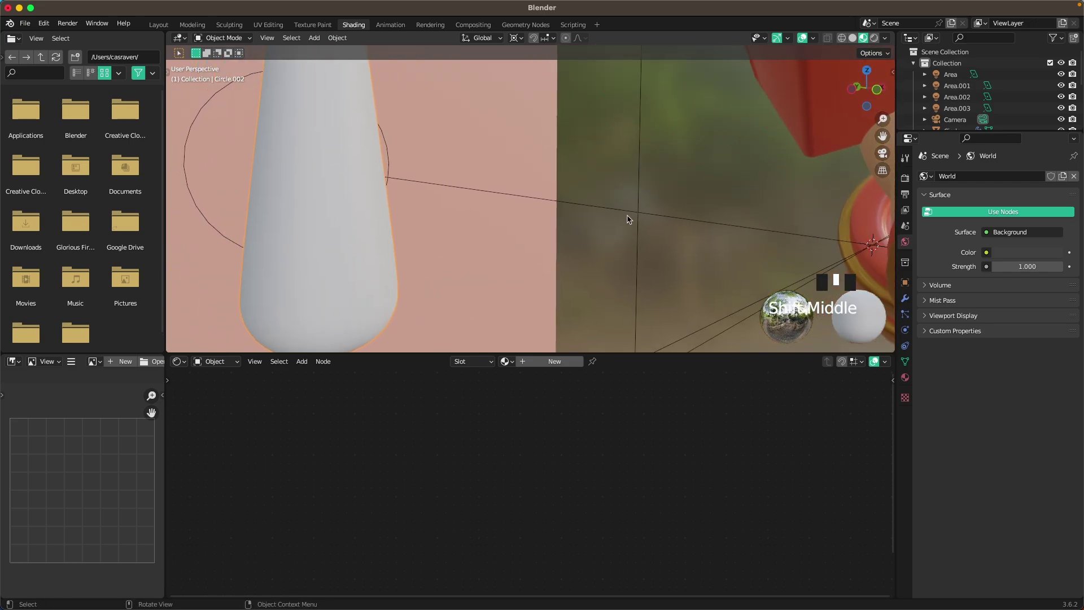
pyautogui.scroll(-4, 567, 204)
pyautogui.keyDown('shift'); pyautogui.moveTo(566, 203); pyautogui.dragTo(605, 242, button='middle'); pyautogui.keyUp('shift')
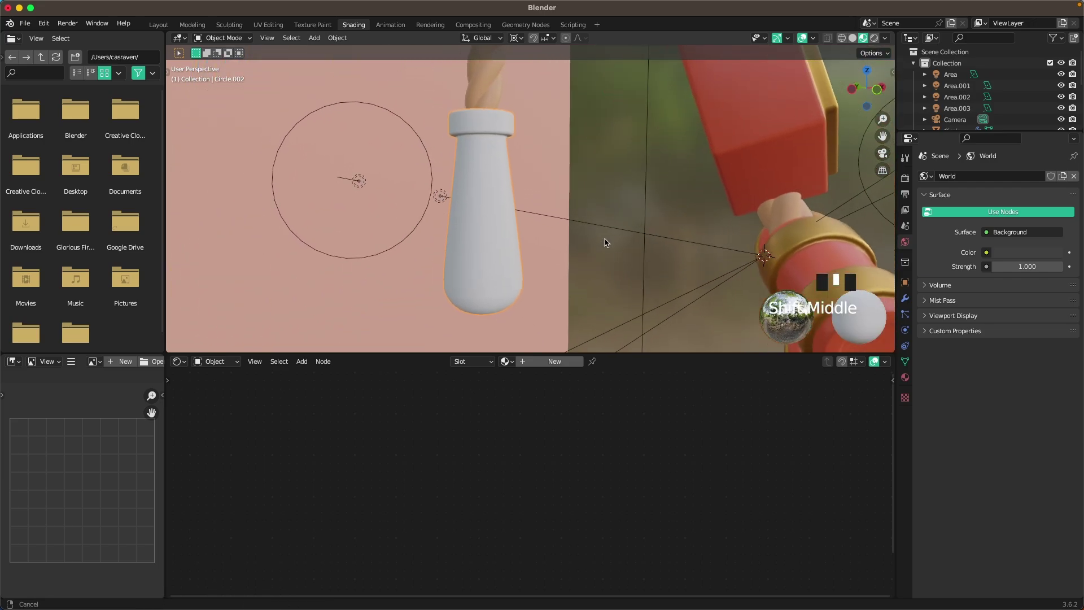
pyautogui.click(541, 361)
pyautogui.click(519, 360)
pyautogui.write('Wood')
pyautogui.press('Return')
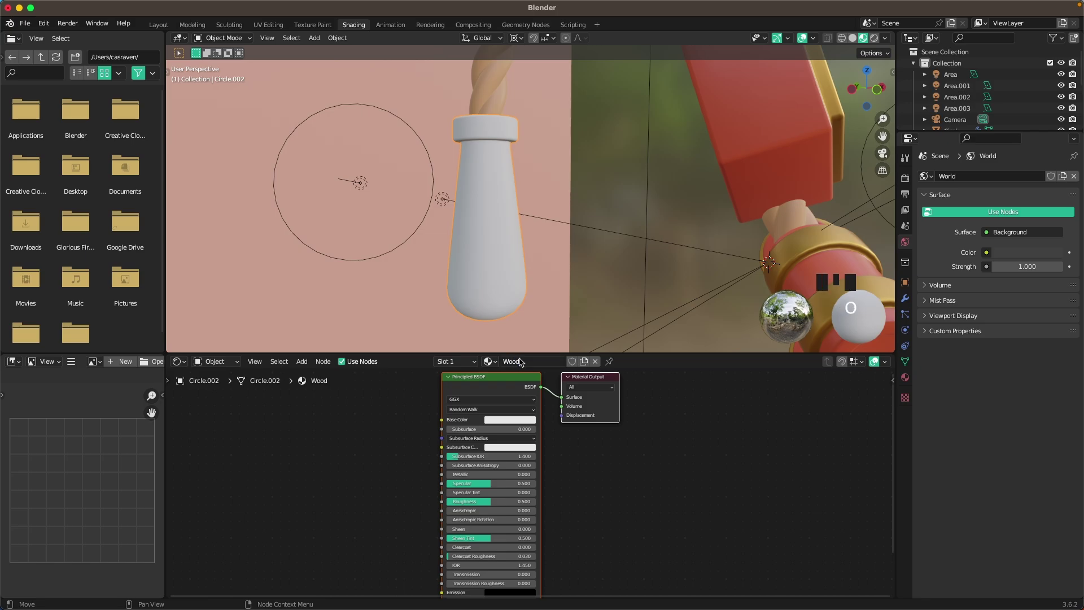
# Step: Search the add-ons in the preferences for "Node" to check whether Node Wrangler is enabled, and close the preferences
pyautogui.scroll(-1, 390, 424)
pyautogui.hscroll(-5, 334, 467)
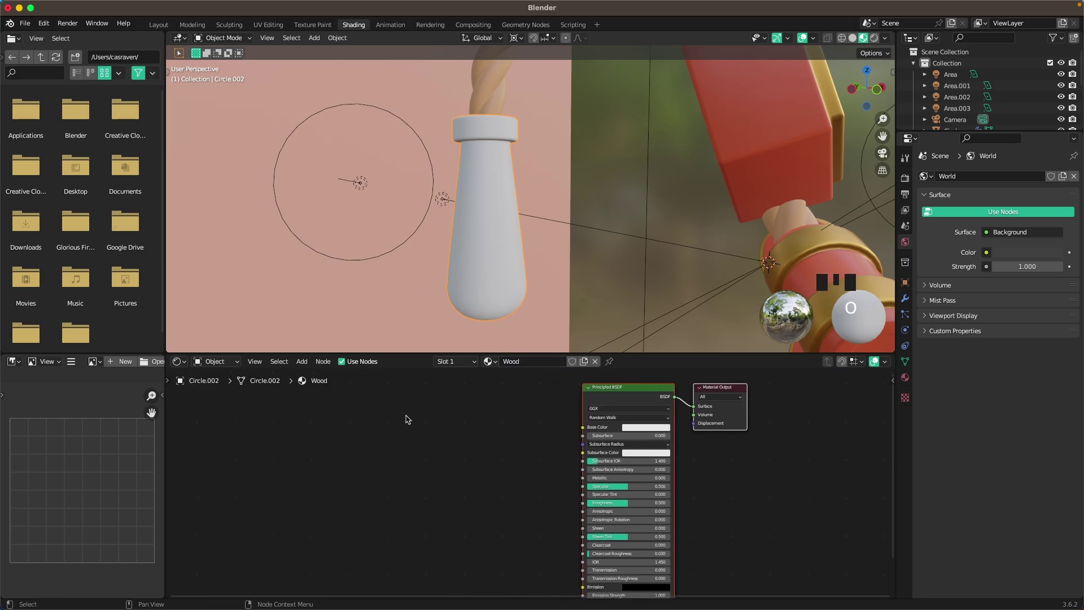
pyautogui.click(67, 22)
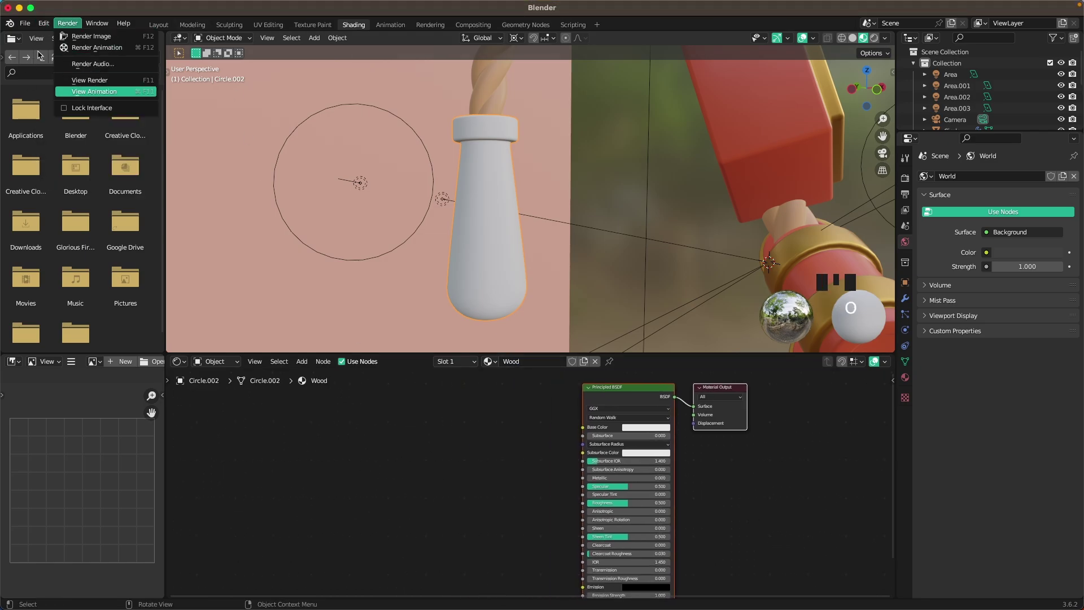
pyautogui.click(43, 22)
pyautogui.click(43, 22)
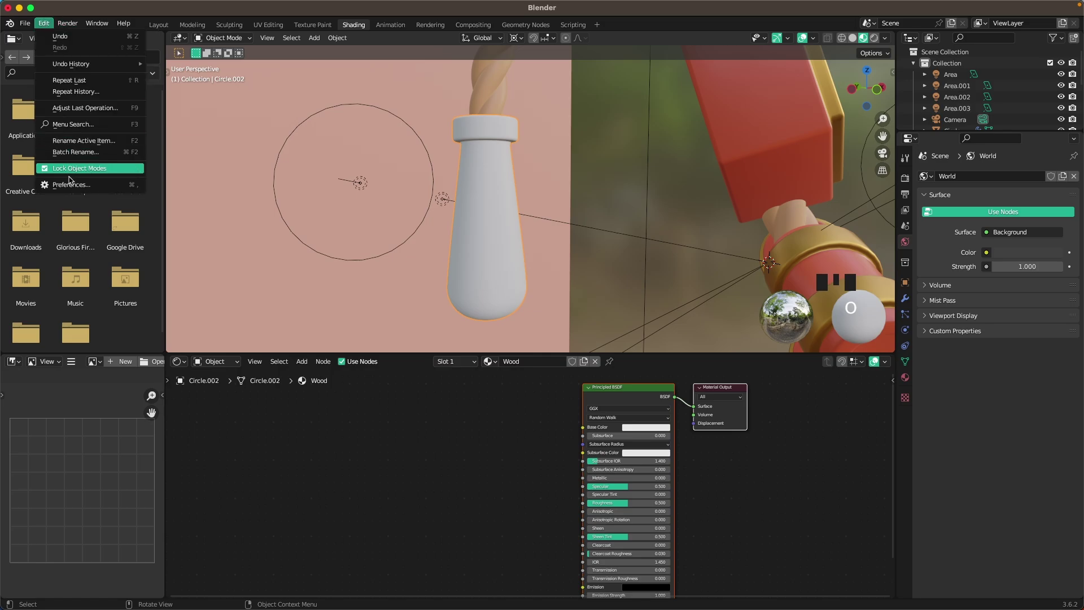
pyautogui.click(70, 182)
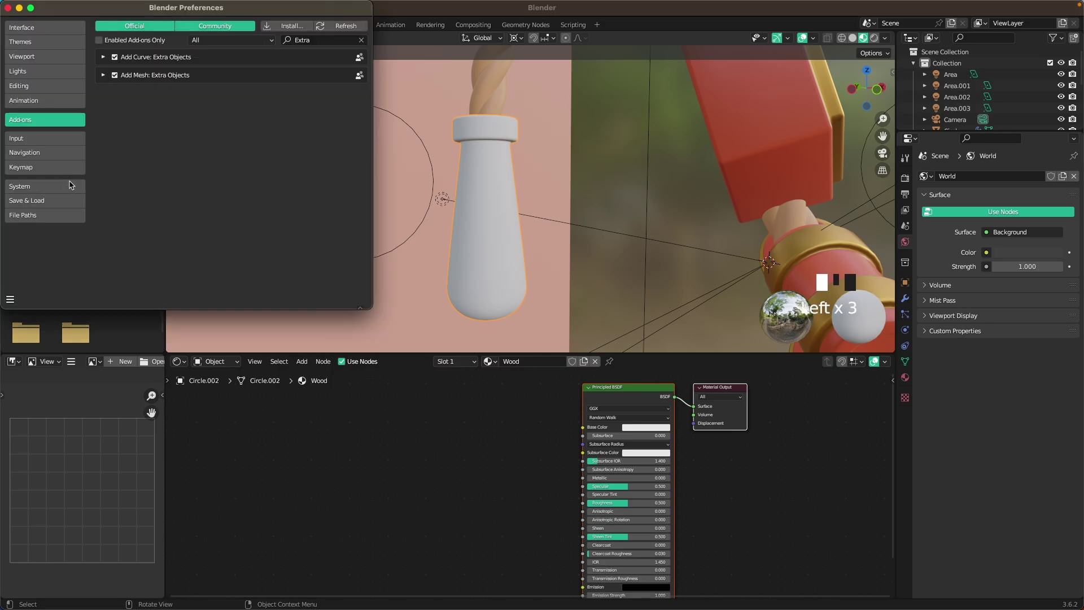
pyautogui.click(314, 40)
pyautogui.write('Node')
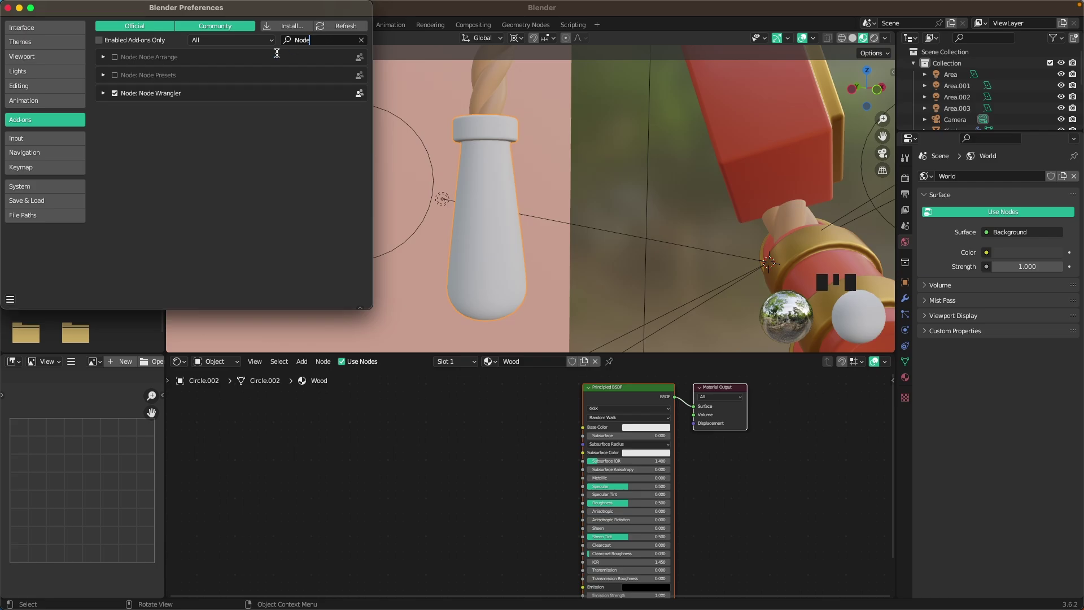
pyautogui.click(7, 8)
# Step: Add a Musgrave Texture node to the Wood material and attach Mapping and Texture Coordinate nodes to it with Node Wrangler
pyautogui.scroll(1, 520, 459)
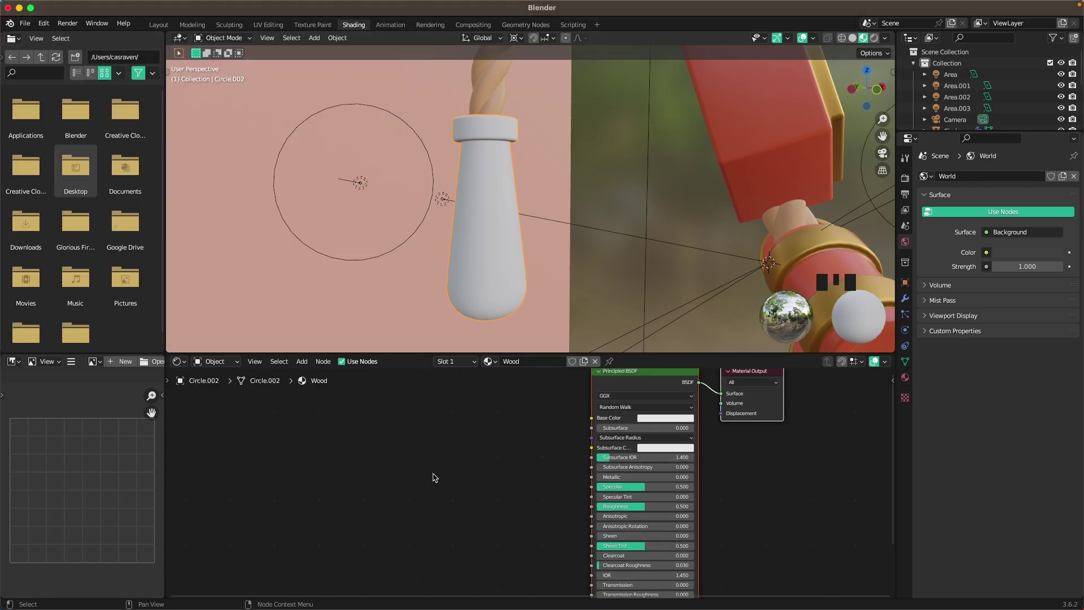
pyautogui.click(418, 473)
pyautogui.hotkey('shift', 'a')
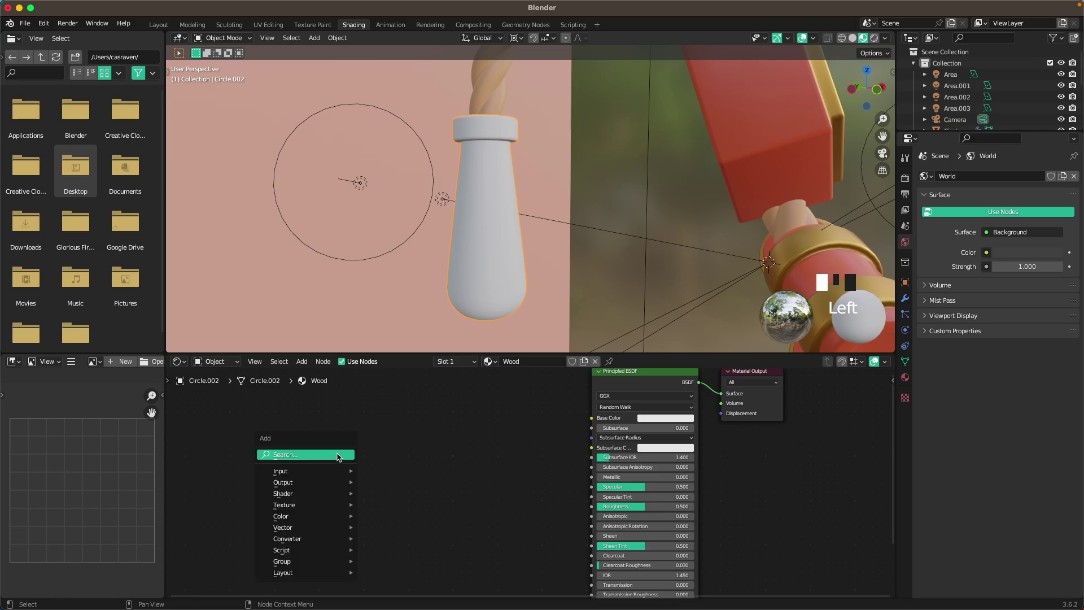
pyautogui.click(339, 455)
pyautogui.write('Musg')
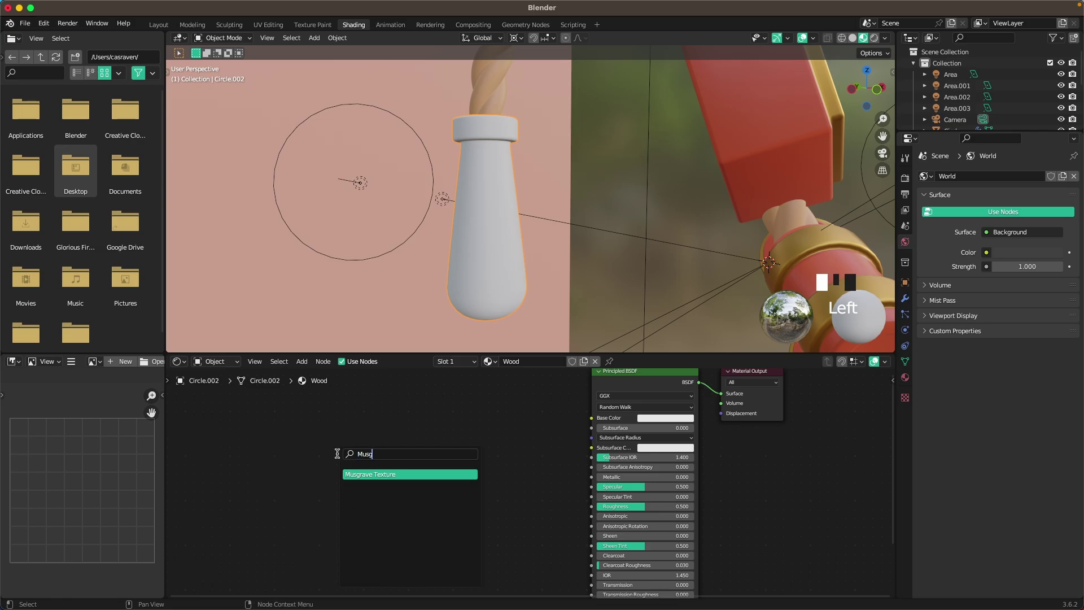
pyautogui.press('Return')
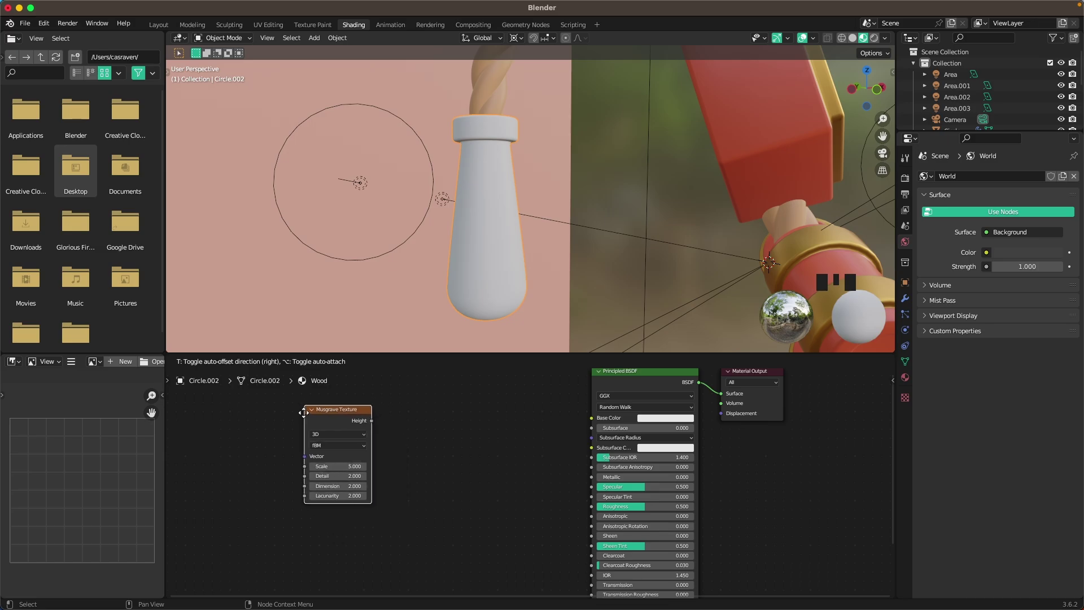
pyautogui.click(342, 433)
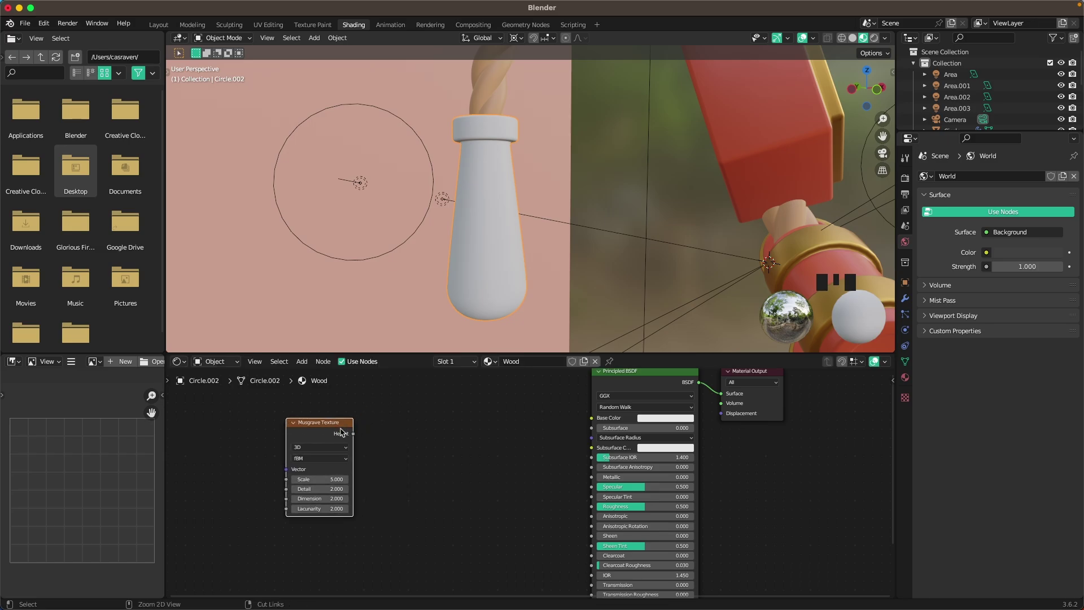
pyautogui.hotkey('ctrl', 't')
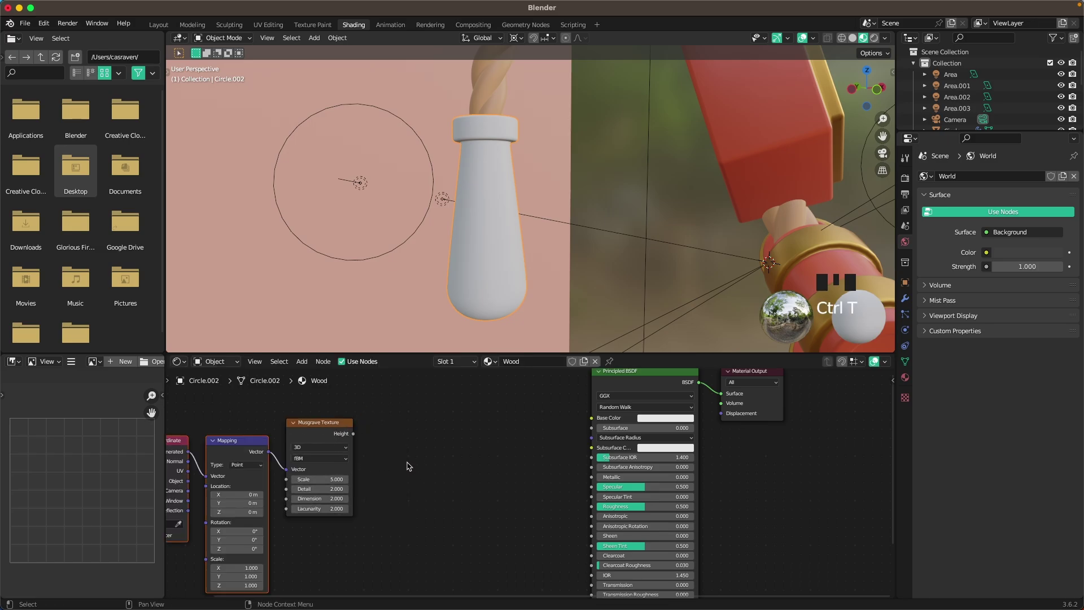
# Step: Add a Noise Texture node between the Musgrave Texture and the Principled BSDF
pyautogui.click(436, 462)
pyautogui.hotkey('shift', 'a')
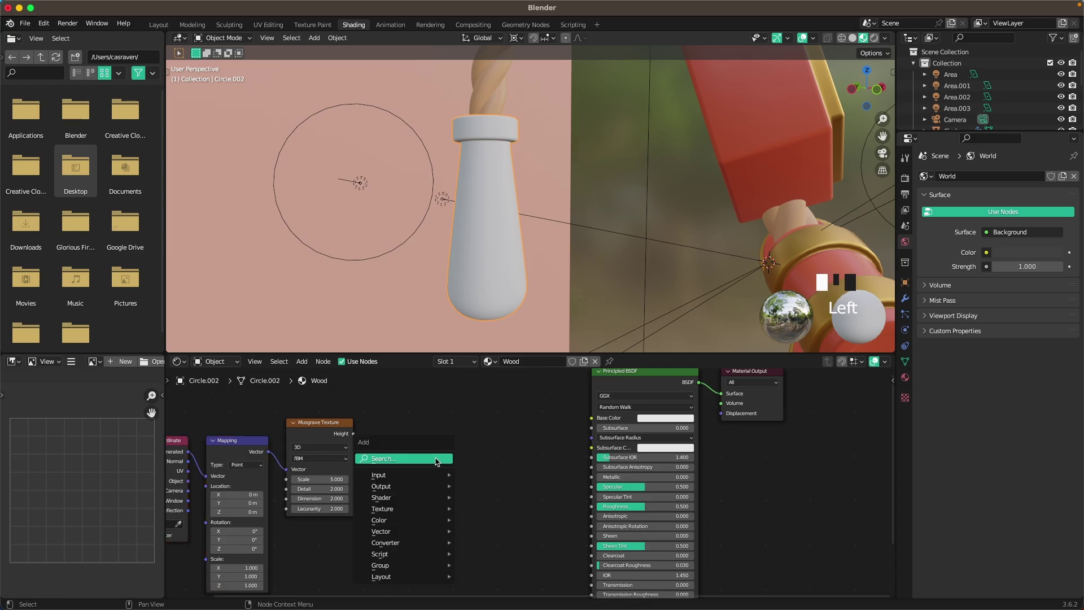
pyautogui.click(436, 460)
pyautogui.write('noise')
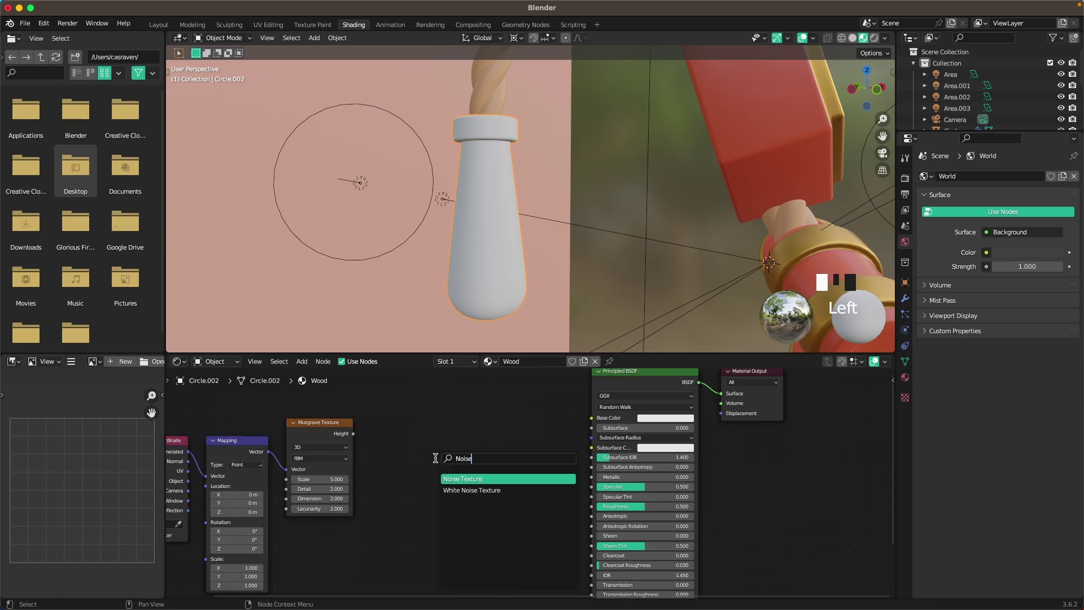
pyautogui.press('Return')
pyautogui.click(480, 436)
# Step: Add a Color Ramp node between the Noise Texture and the Principled BSDF
pyautogui.hotkey('shift', 'a')
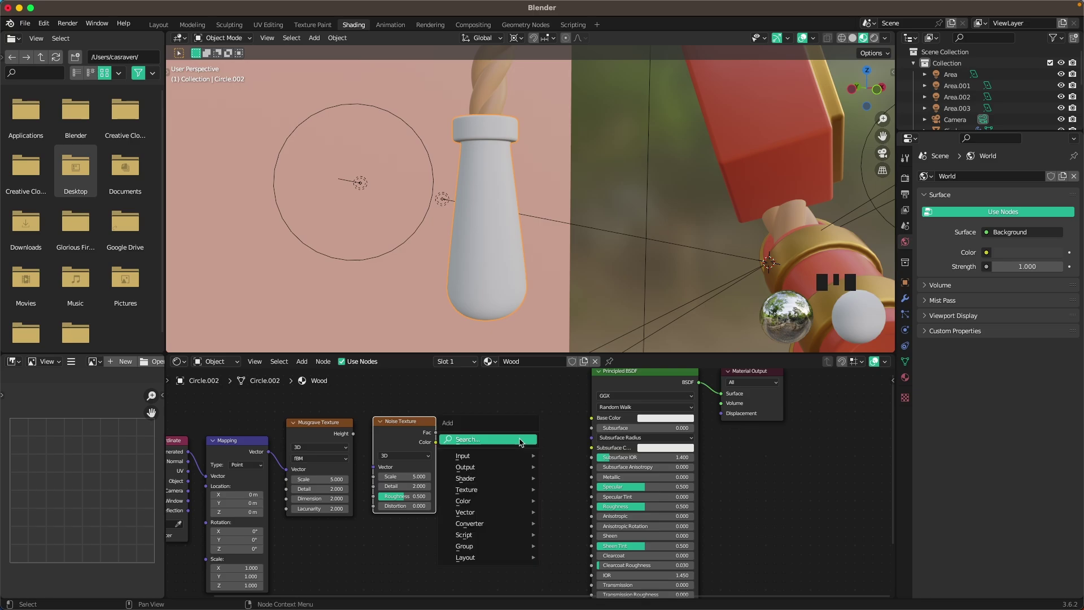
pyautogui.click(480, 437)
pyautogui.write('ramp')
pyautogui.press('Return')
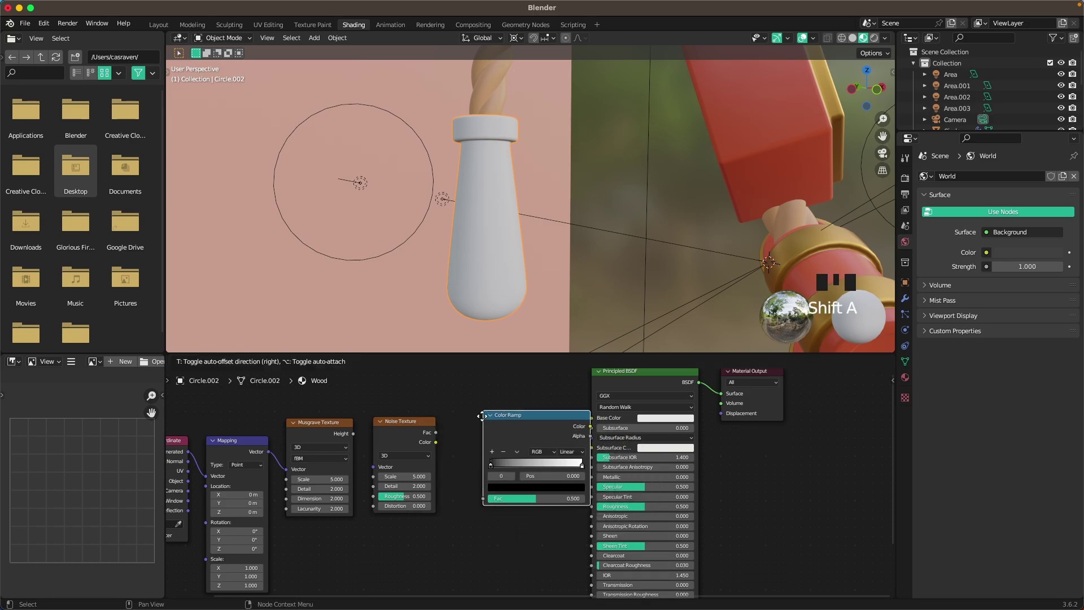
pyautogui.click(457, 417)
# Step: Link Musgrave Height to the Noise Texture's Vector, Noise Fac to the Color Ramp's Fac, and ramp Color to Base Color
pyautogui.moveTo(354, 434); pyautogui.dragTo(373, 466)
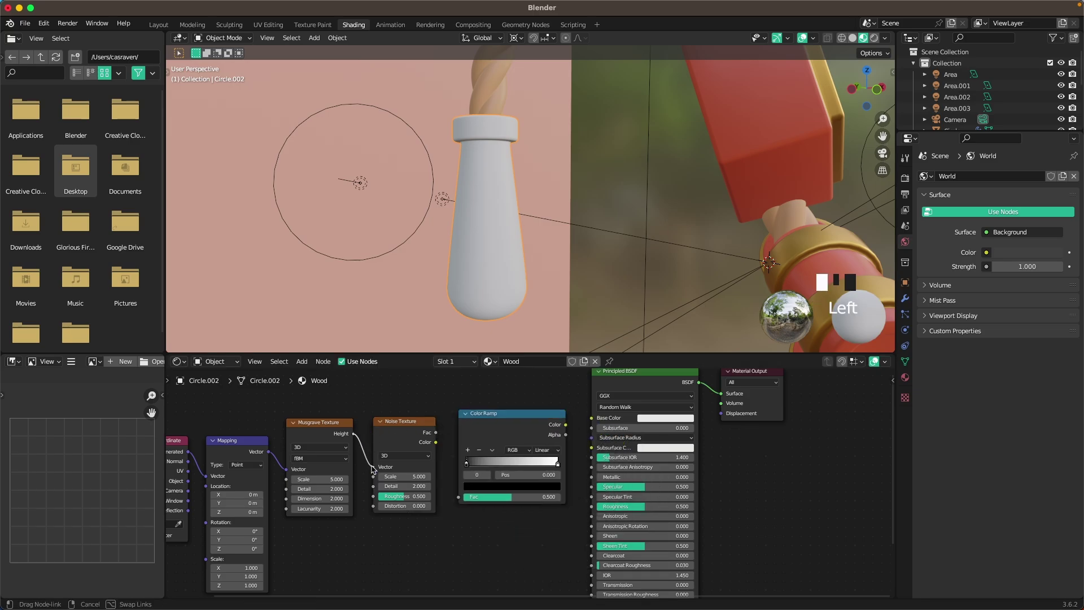
pyautogui.moveTo(436, 433); pyautogui.dragTo(459, 497)
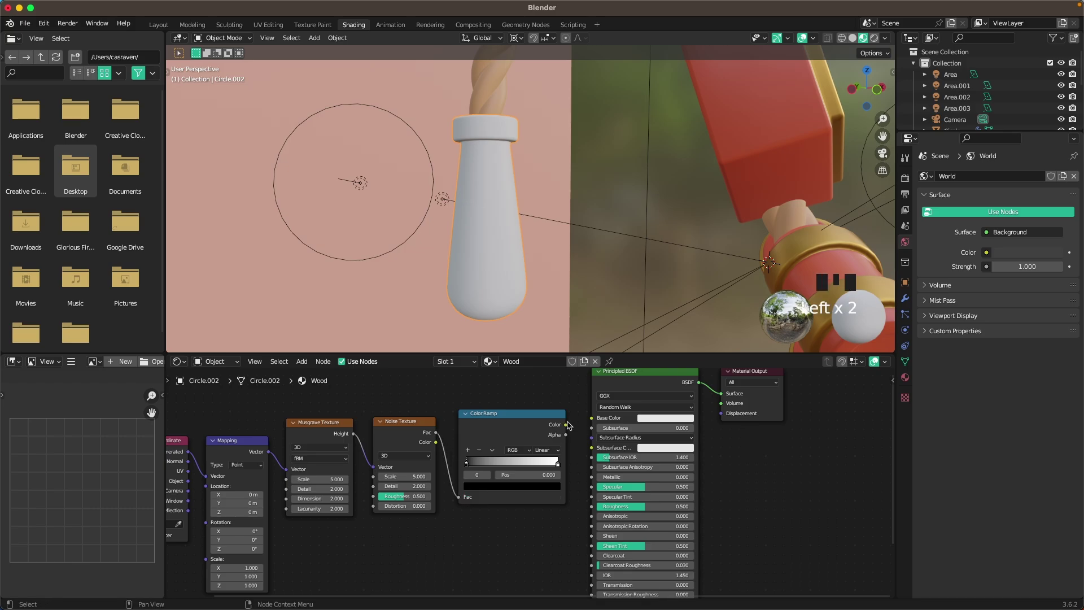
pyautogui.moveTo(566, 425); pyautogui.dragTo(591, 418)
# Step: Set the Noise Texture scale to 5.100 and the Musgrave Texture scale to 2.000
pyautogui.scroll(2, 472, 215)
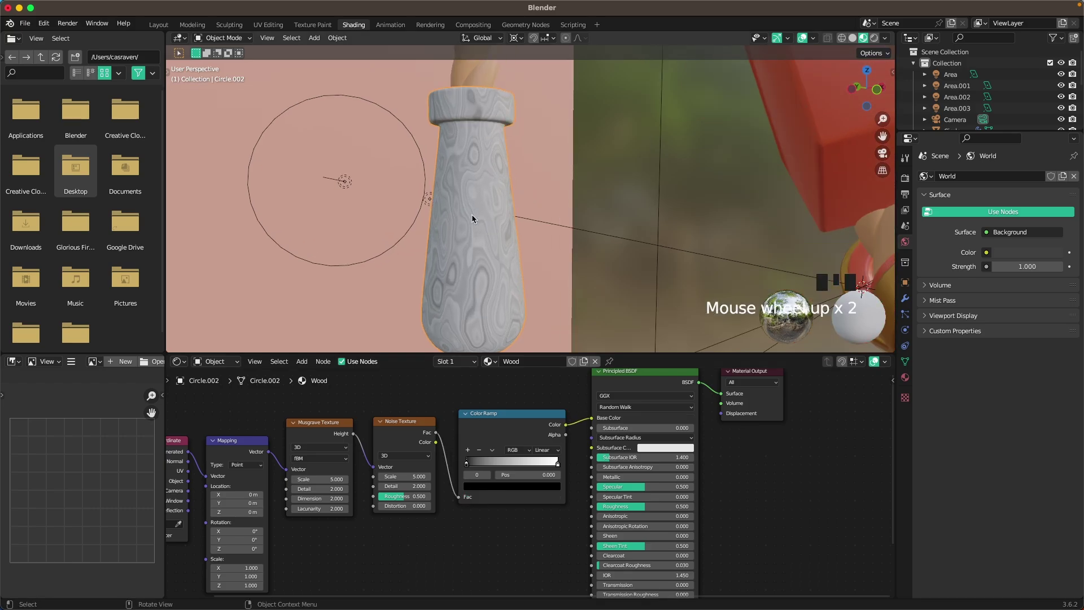
pyautogui.scroll(1, 472, 215)
pyautogui.keyDown('shift'); pyautogui.moveTo(497, 216); pyautogui.dragTo(523, 171, button='middle'); pyautogui.keyUp('shift')
pyautogui.scroll(1, 332, 504)
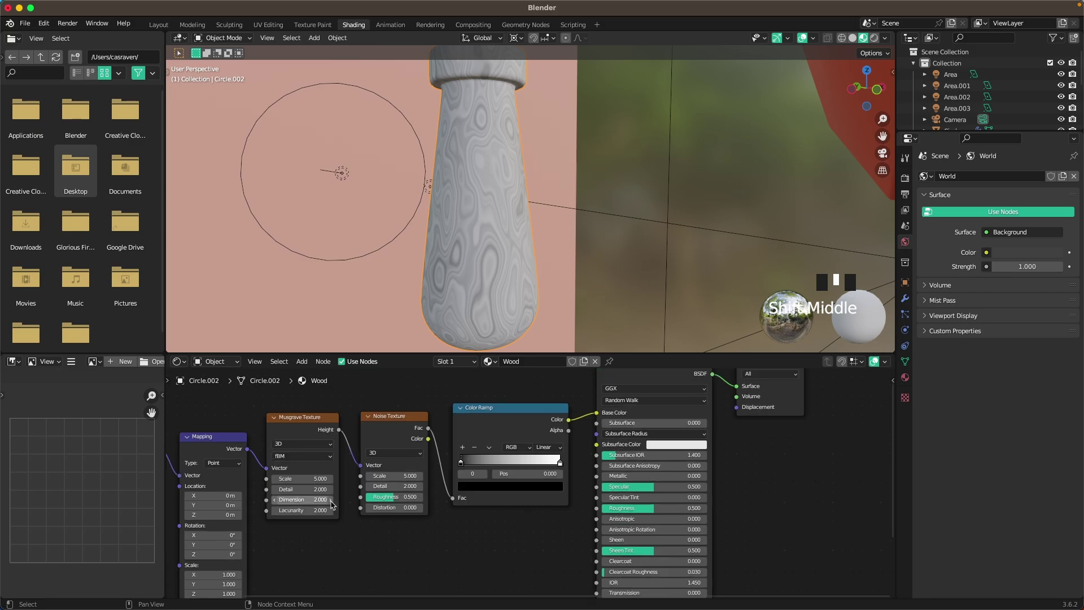
pyautogui.scroll(1, 332, 504)
pyautogui.moveTo(339, 504); pyautogui.dragTo(466, 504, button='middle')
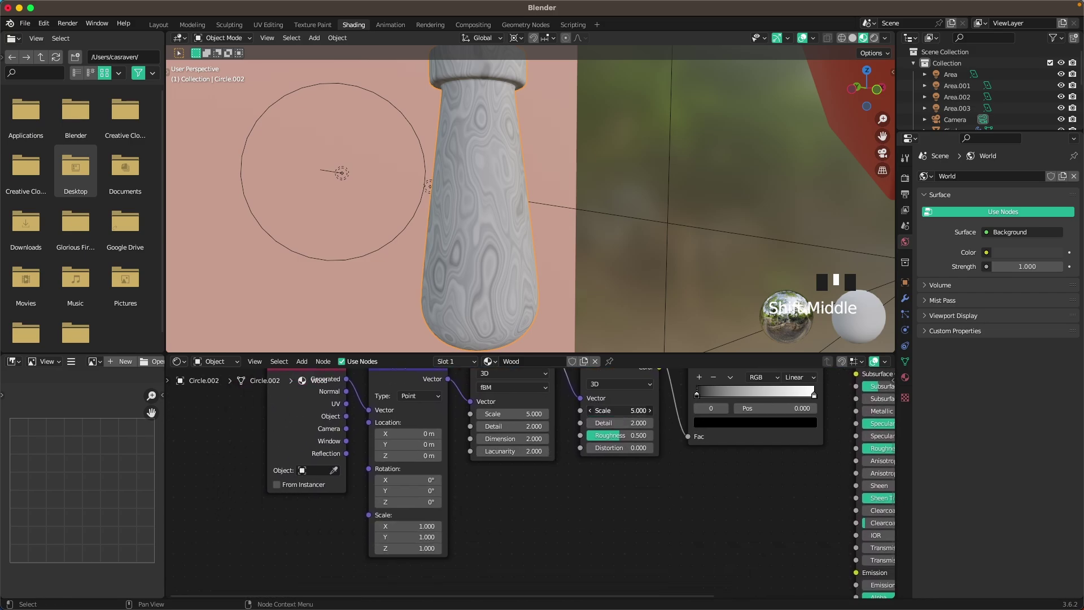
pyautogui.moveTo(615, 410)
pyautogui.mouseDown()
pyautogui.moveTo(599, 410)
pyautogui.moveTo(611, 411)
pyautogui.mouseUp()
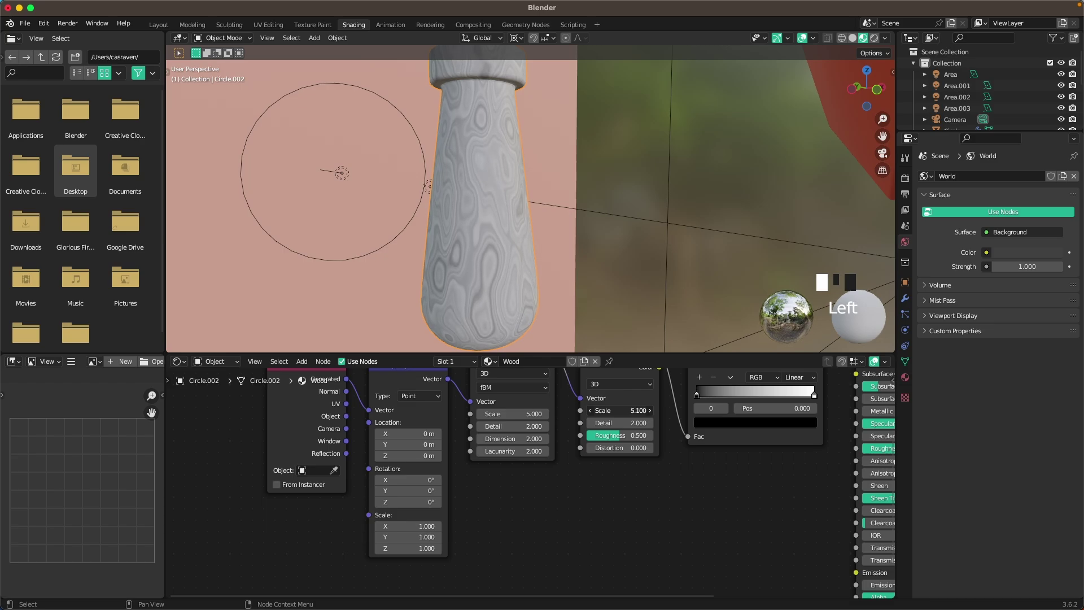
pyautogui.moveTo(510, 414); pyautogui.dragTo(466, 414)
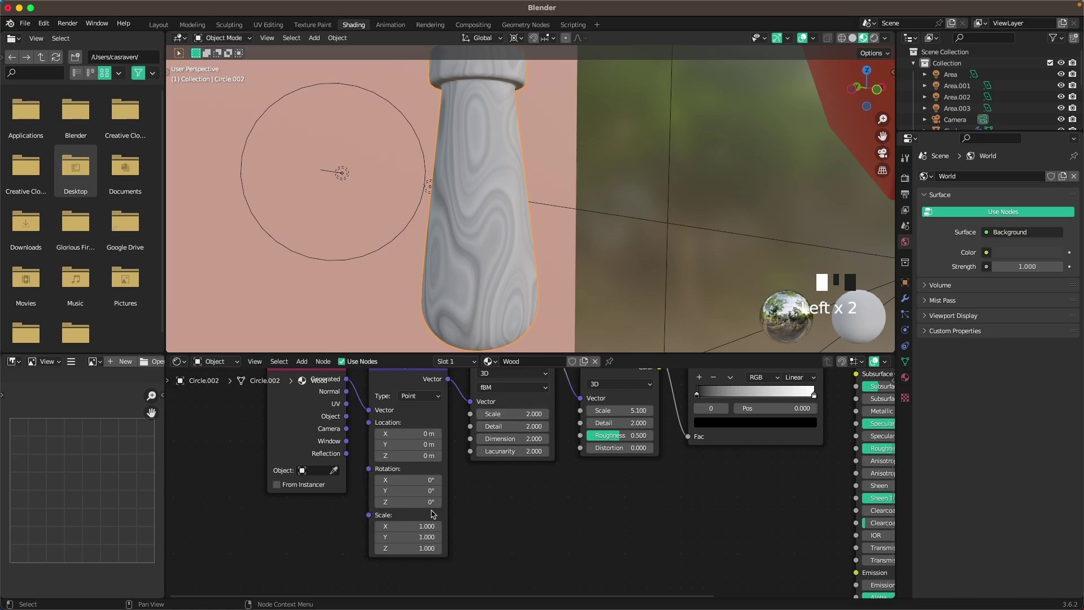
# Step: Set the Mapping node's Z scale to 0.200 to stretch the grain along the handle
pyautogui.moveTo(415, 548); pyautogui.dragTo(386, 548)
pyautogui.scroll(-2, 491, 285)
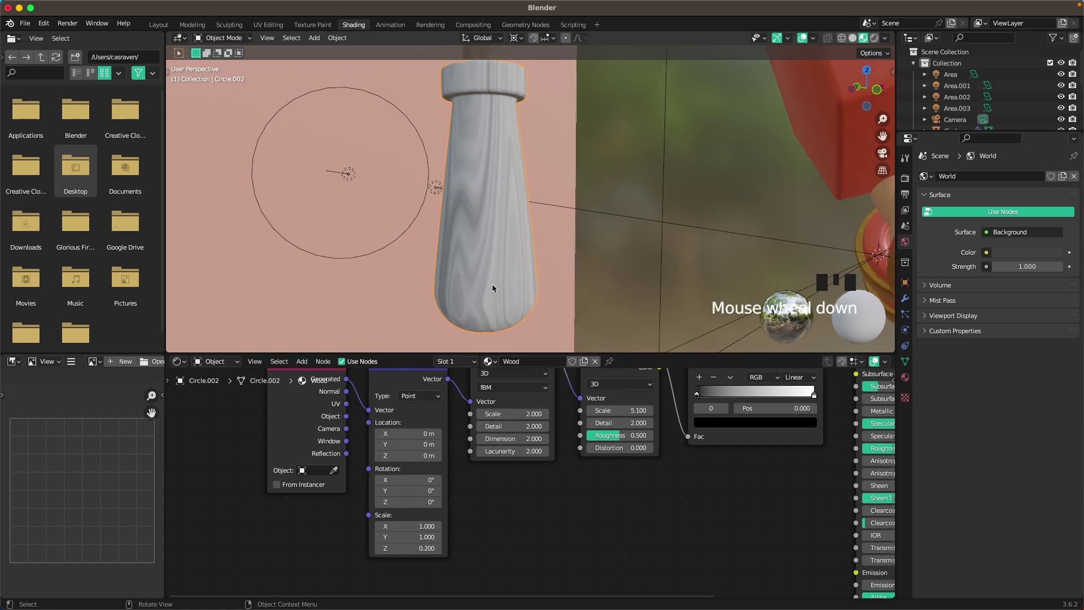
pyautogui.moveTo(491, 286); pyautogui.dragTo(615, 271, button='middle')
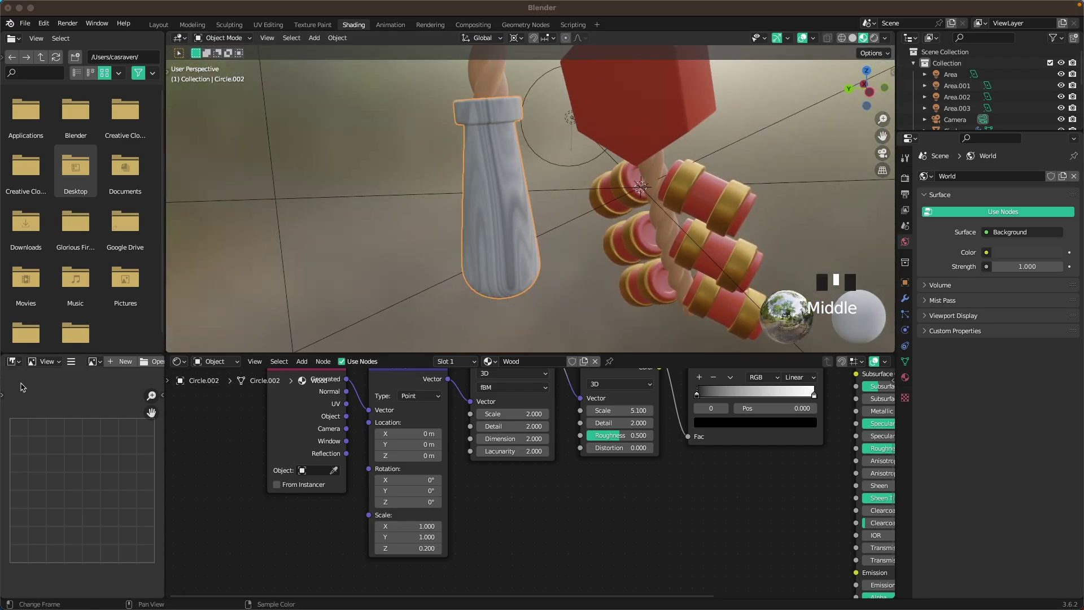
# Step: Set the Color Ramp's black stop to the dark brown hex color 5A3B2F
pyautogui.scroll(3, 775, 444)
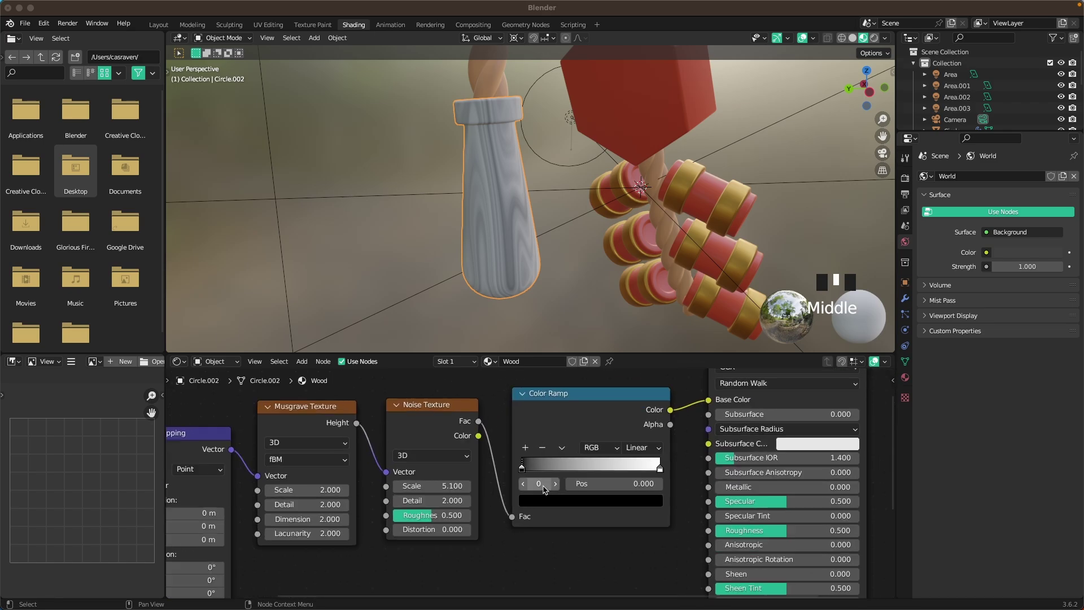
pyautogui.click(541, 505)
pyautogui.click(620, 437)
pyautogui.write('5A3B2F')
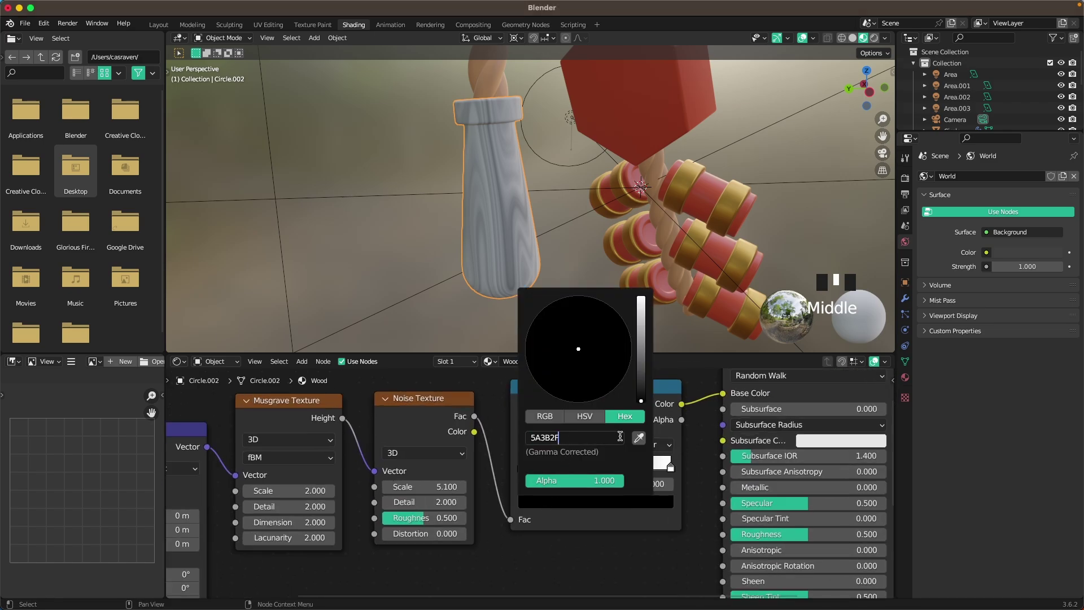
pyautogui.press('Return')
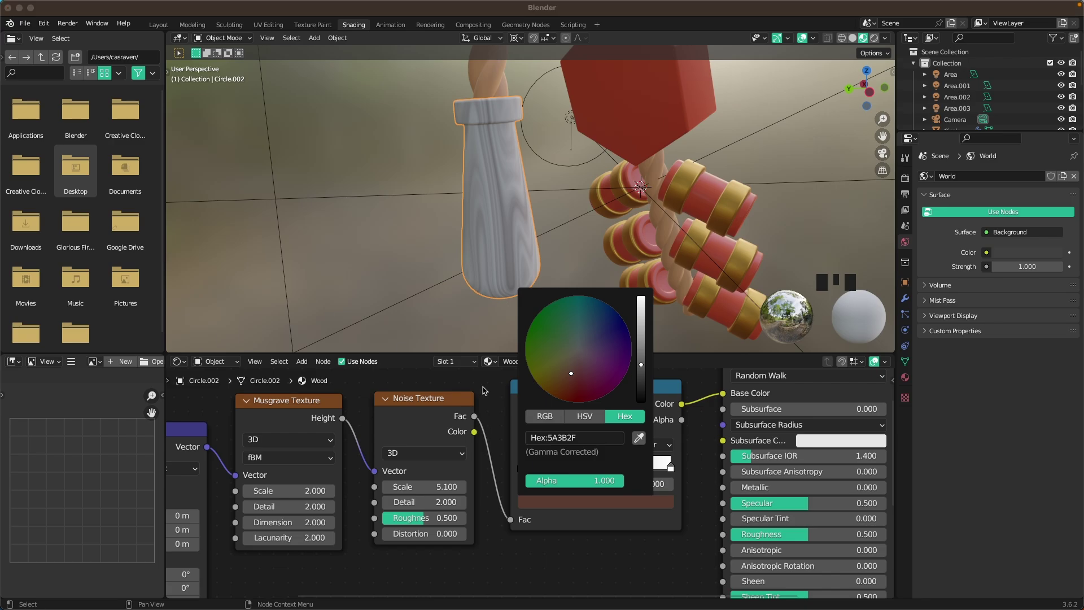
pyautogui.click(587, 518)
# Step: Set the Color Ramp's white stop to the light brown hex color C48760
pyautogui.click(671, 466)
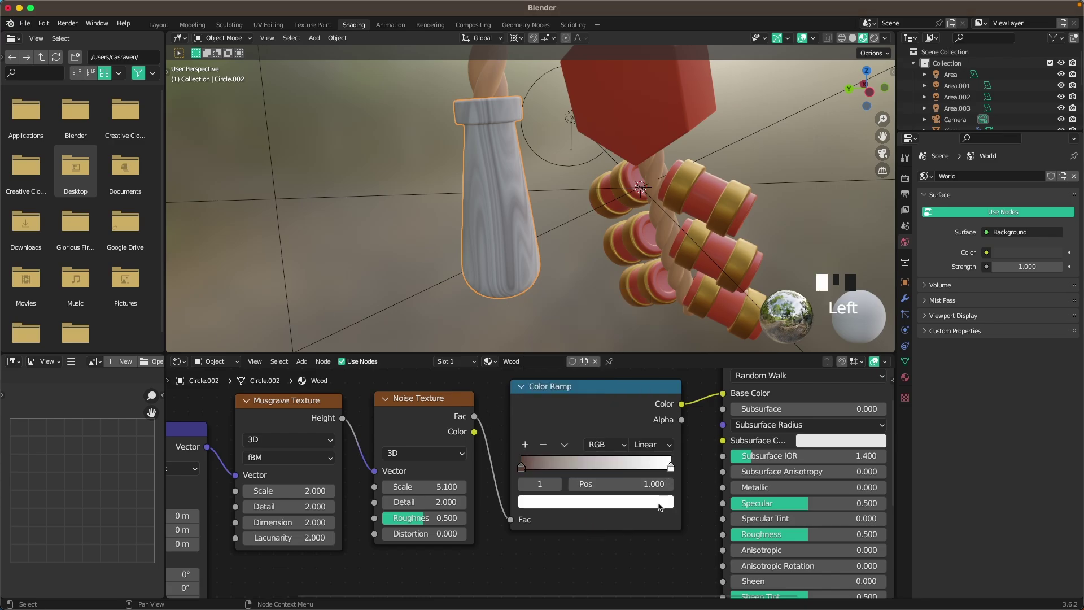
pyautogui.click(655, 507)
pyautogui.click(575, 438)
pyautogui.write('C48760')
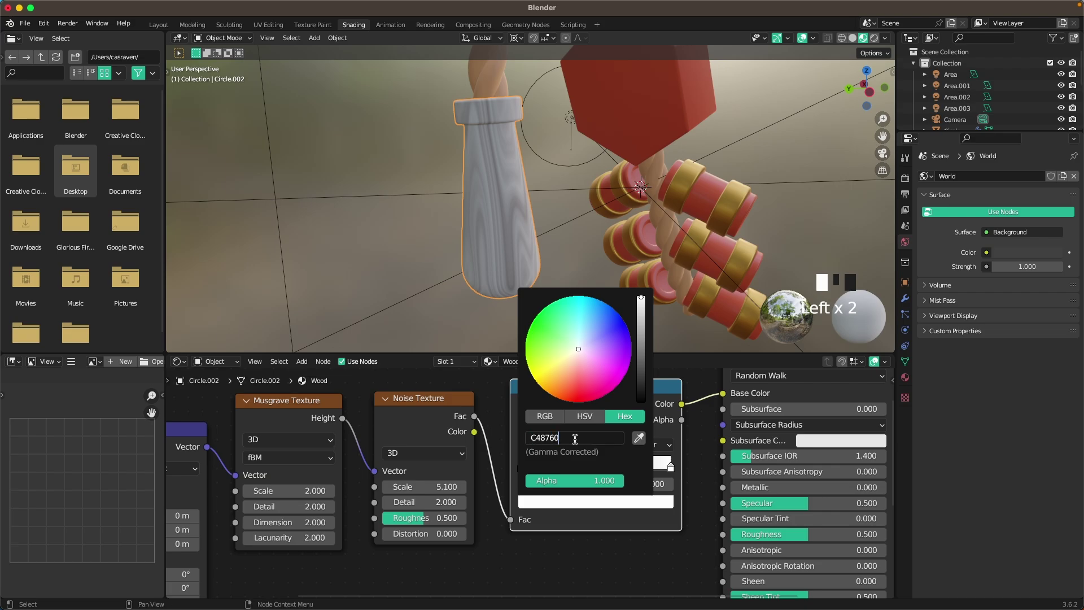
pyautogui.click(579, 450)
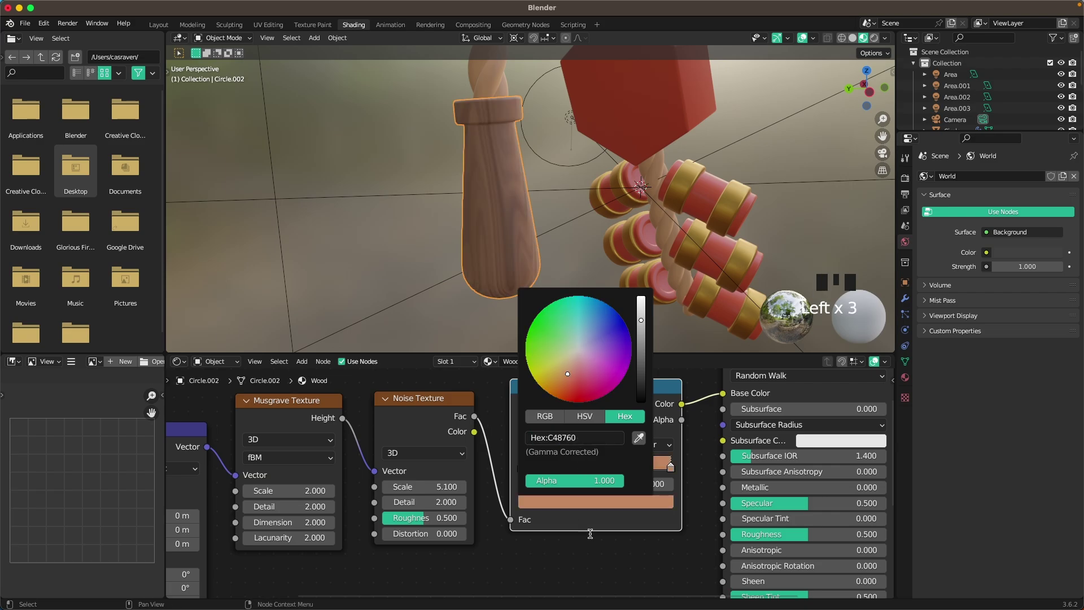
# Step: Move the Color Ramp's dark brown stop to position 0.250 and open the shader's Roughness value for editing
pyautogui.click(525, 483)
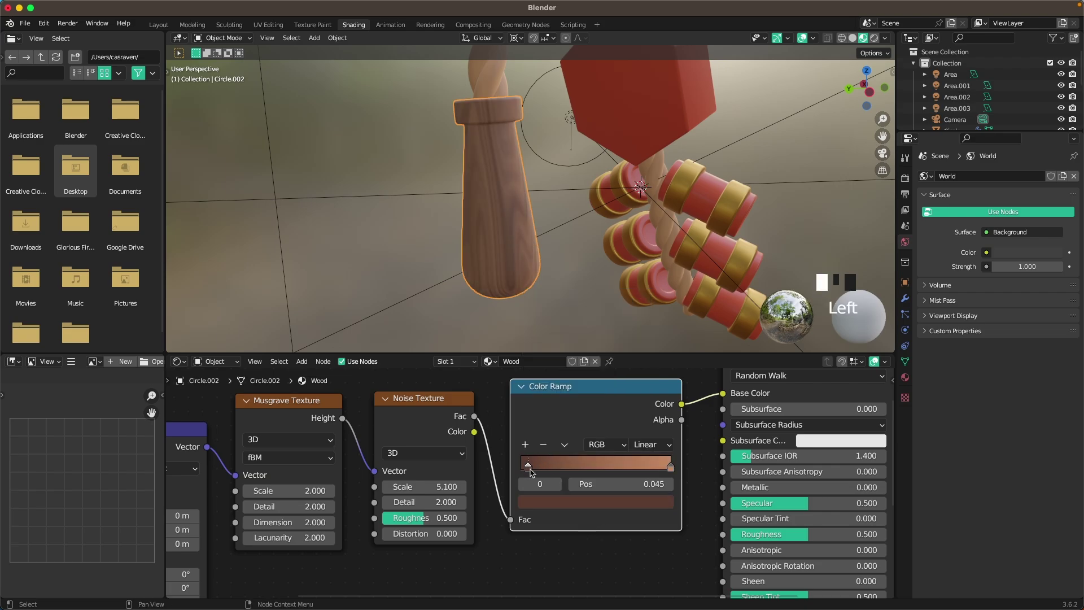
pyautogui.moveTo(531, 472); pyautogui.dragTo(564, 474)
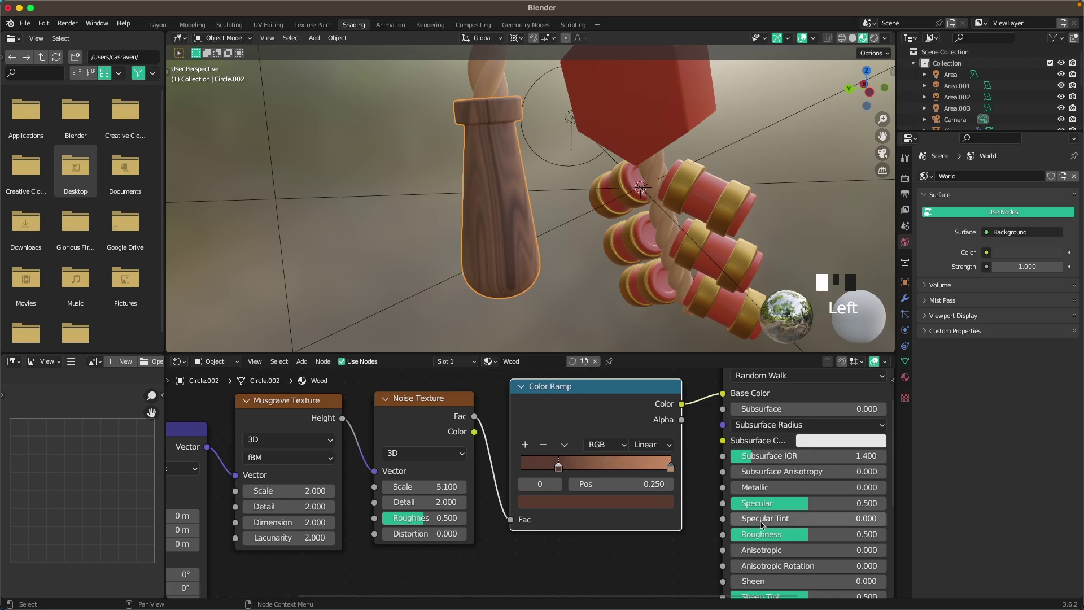
pyautogui.scroll(-1, 811, 531)
pyautogui.click(811, 528)
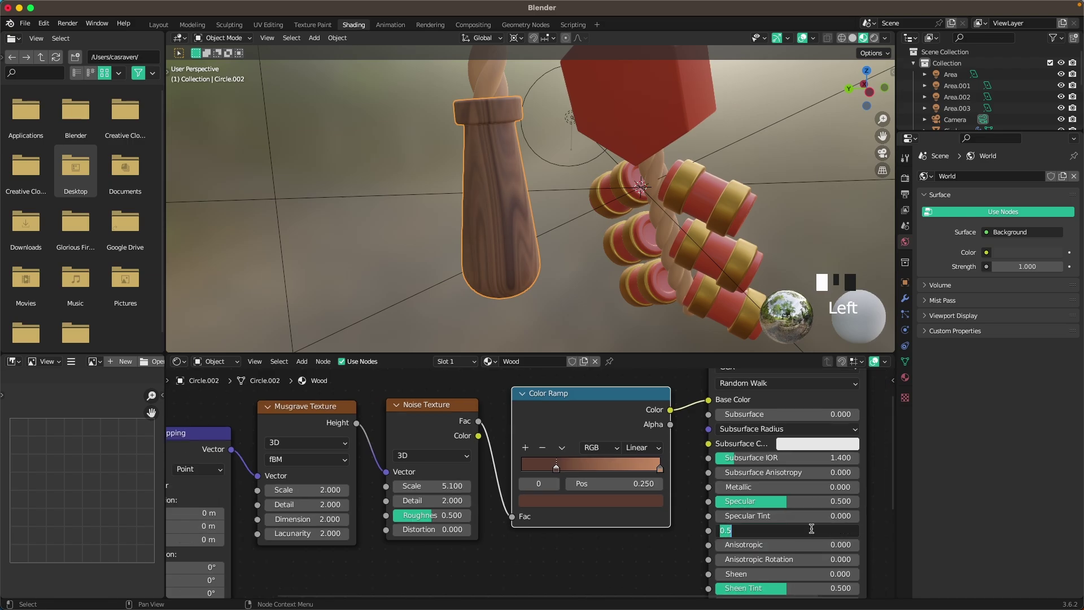
pyautogui.press('Return')
# Step: Show the scene through the camera in Rendered shading and frame the whole model
pyautogui.click(397, 176)
pyautogui.scroll(-2, 396, 176)
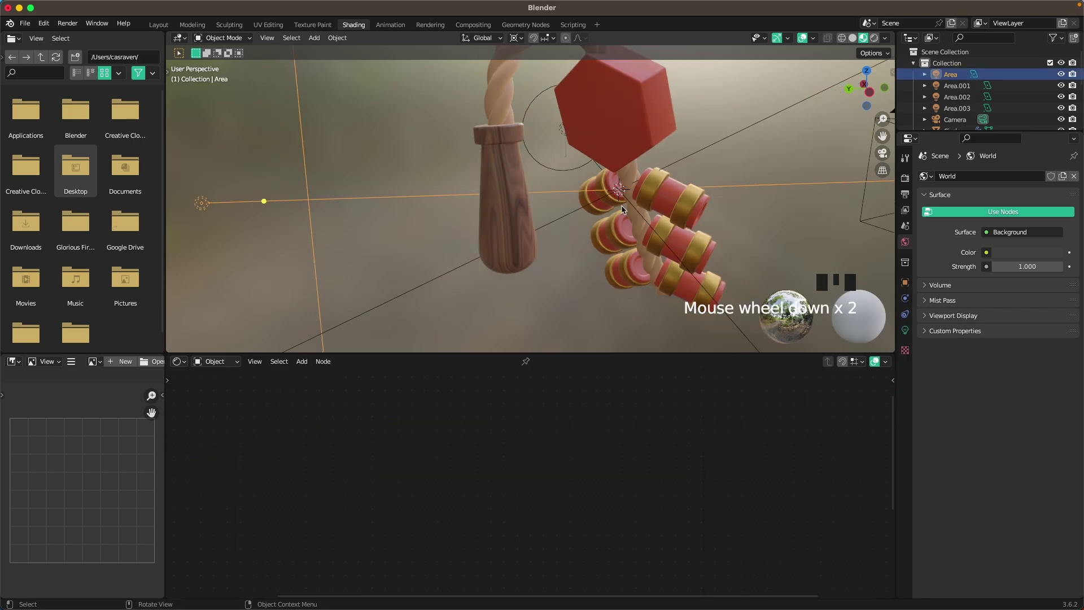
pyautogui.moveTo(564, 214); pyautogui.dragTo(596, 226, button='middle')
pyautogui.press('`')
pyautogui.click(550, 255)
pyautogui.press('z')
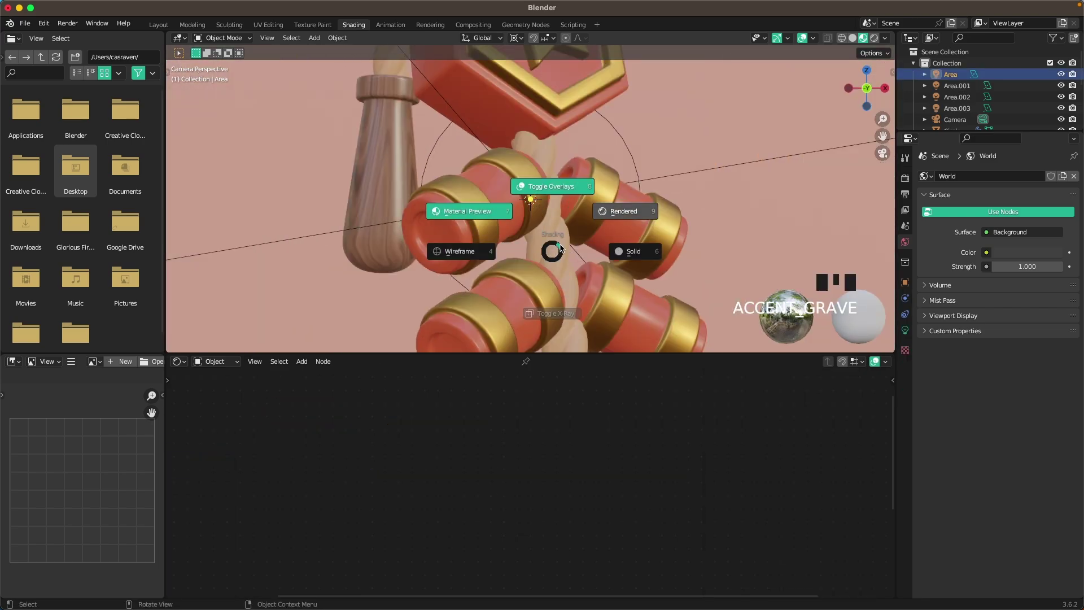
pyautogui.click(601, 217)
pyautogui.scroll(-5, 597, 220)
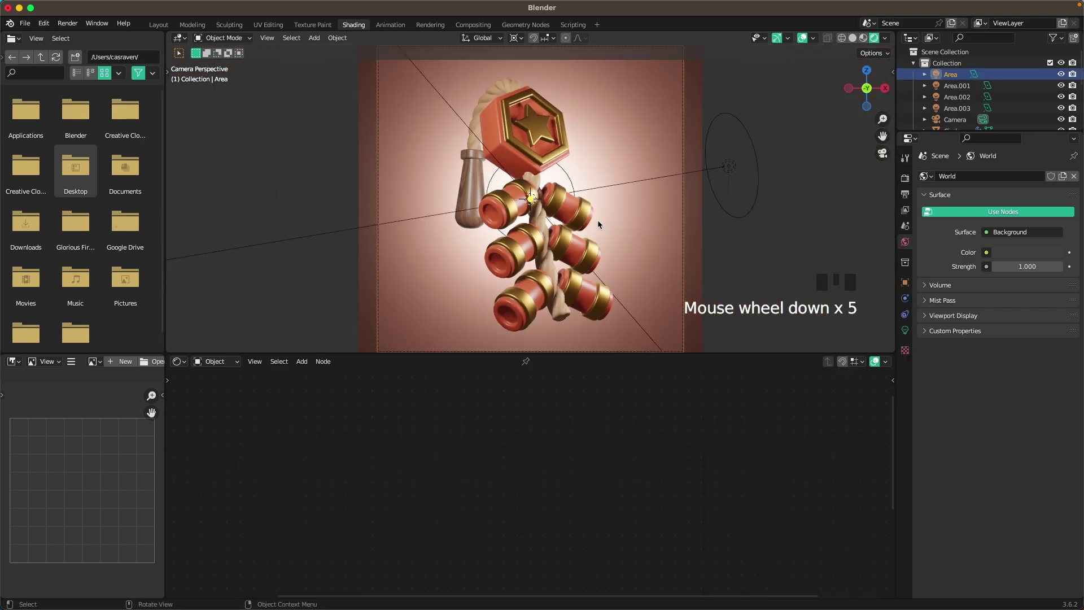
pyautogui.scroll(1, 604, 215)
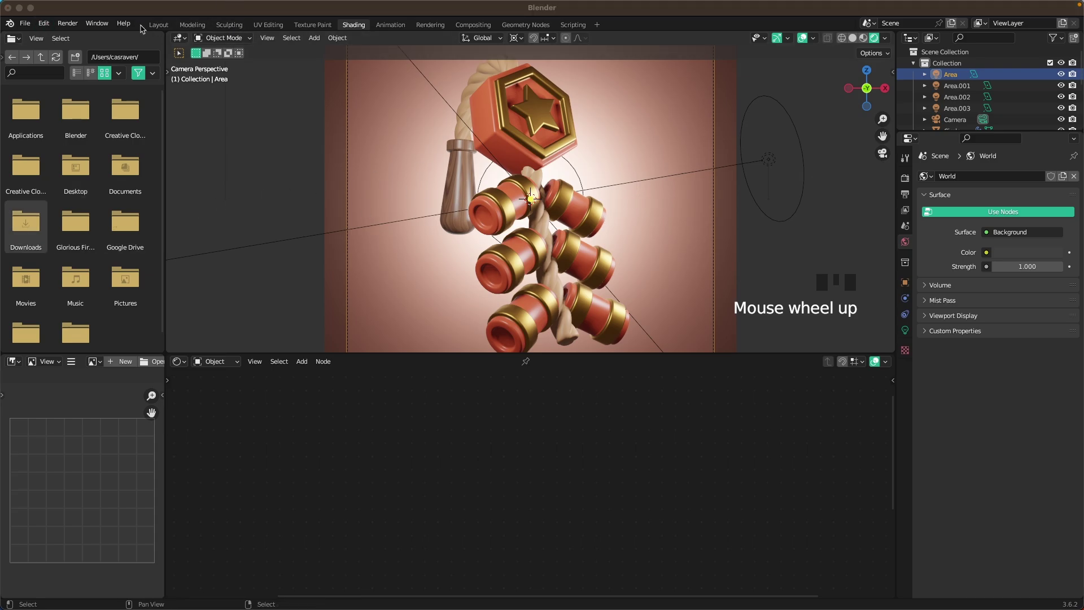
# Step: In the Layout workspace, set the world background color to the hex value 5E3430
pyautogui.click(158, 25)
pyautogui.click(905, 324)
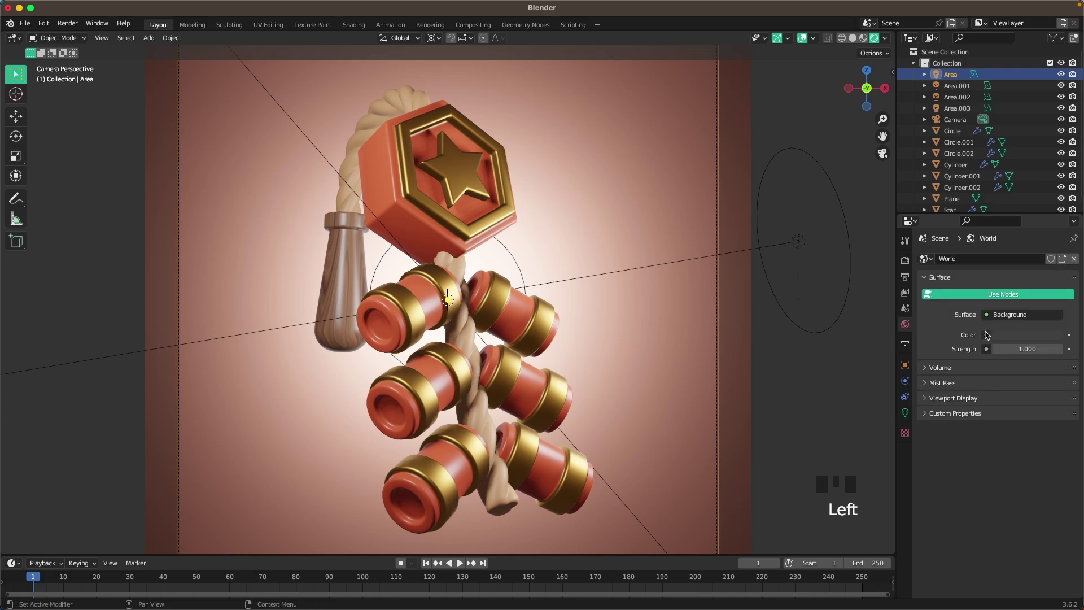
pyautogui.click(1031, 338)
pyautogui.click(1010, 286)
pyautogui.write('5E3430')
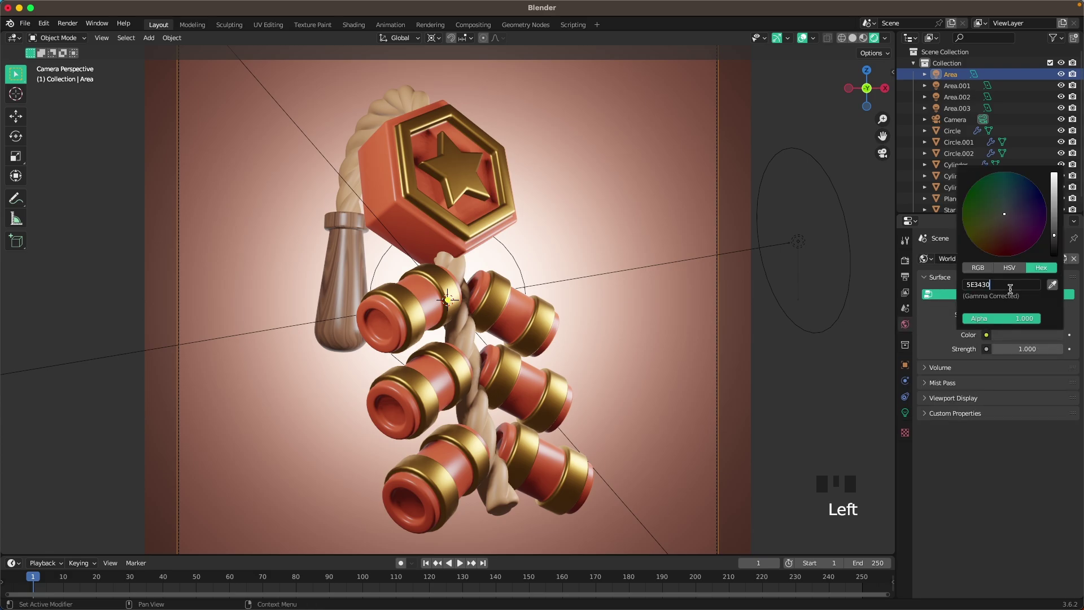
pyautogui.press('Return')
pyautogui.scroll(-2, 533, 269)
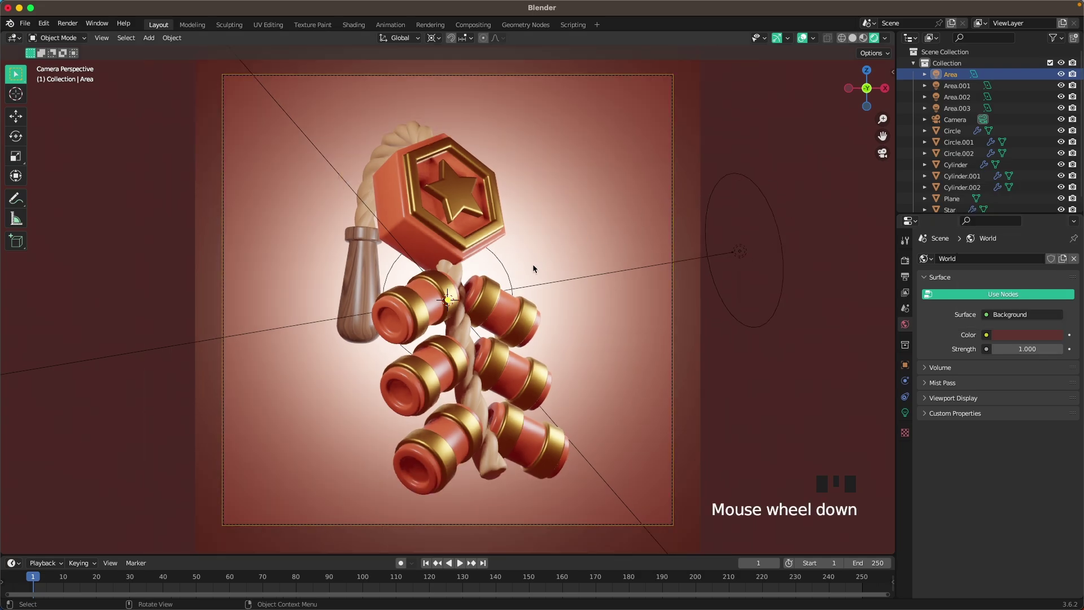
# Step: Move the Area.002 light about 0.30 m closer to the model along its local Z, and raise it about 0.40 m along global Z
pyautogui.click(741, 254)
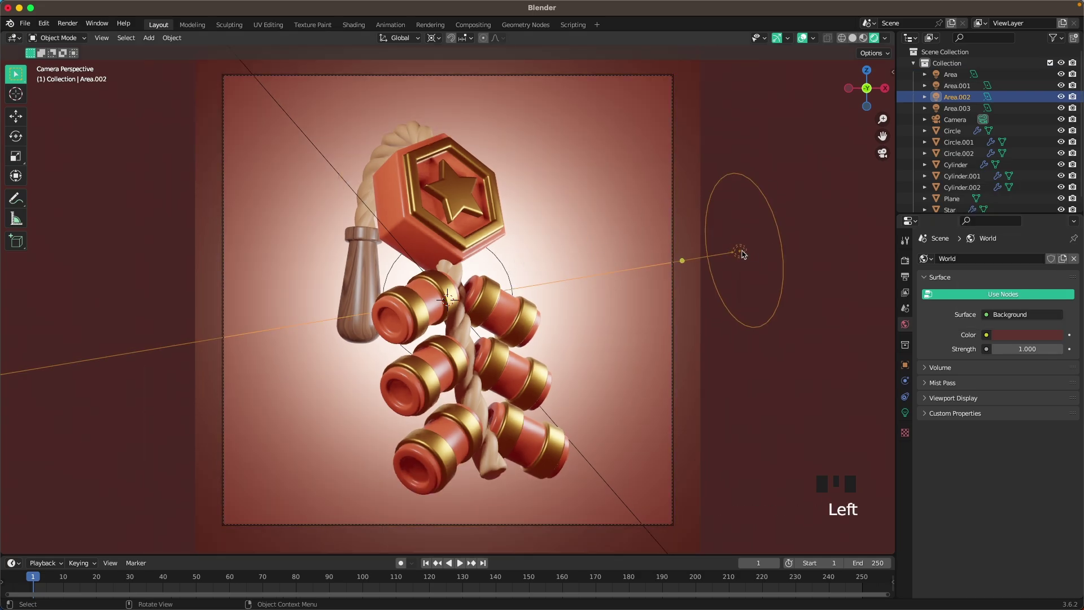
pyautogui.press('g')
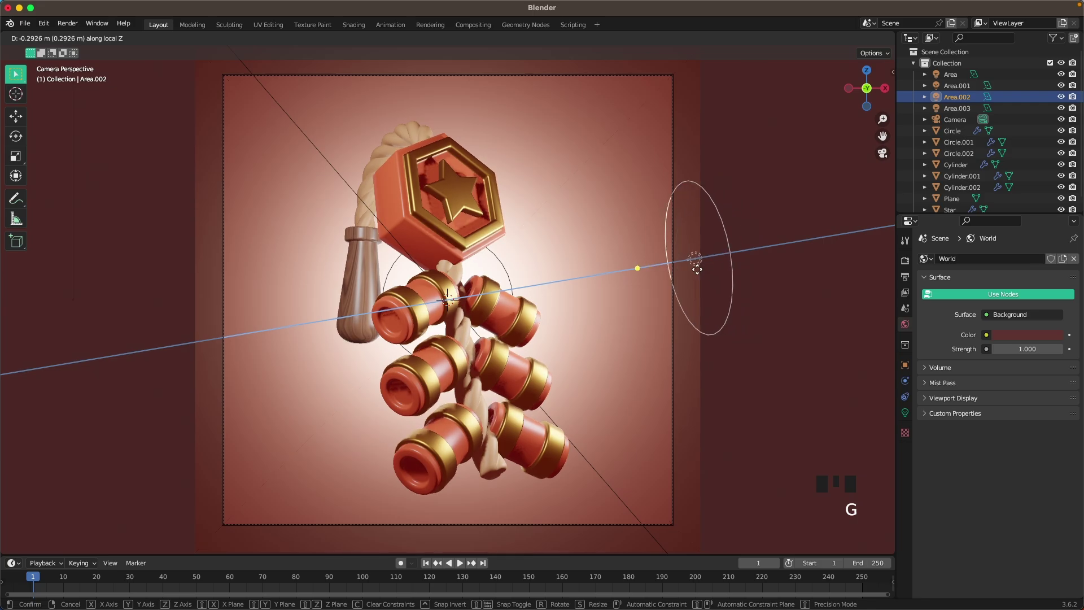
pyautogui.press('g')
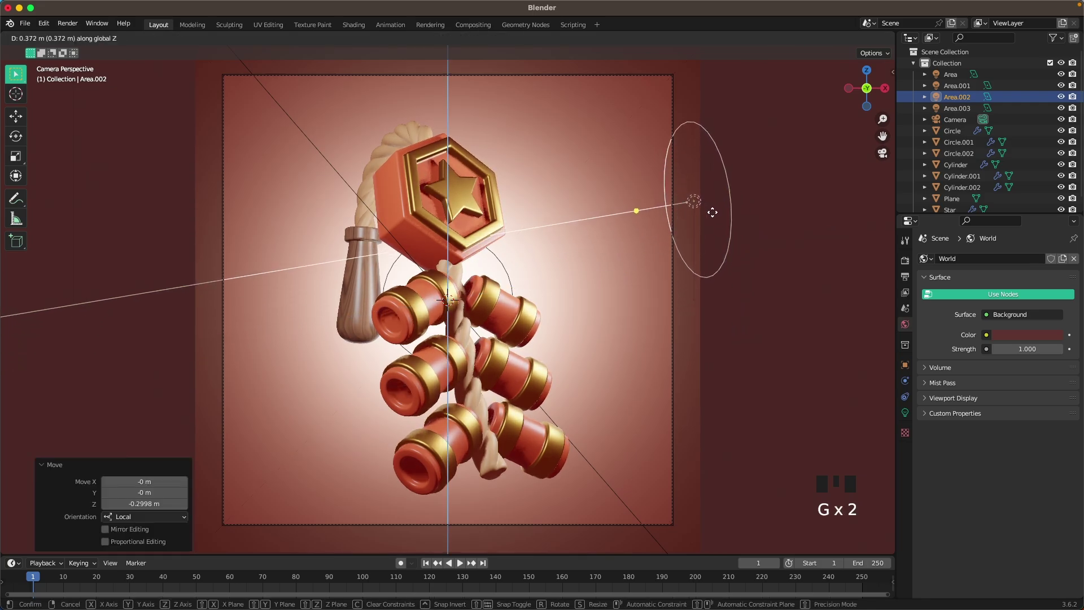
pyautogui.click(714, 208)
pyautogui.press('r')
pyautogui.press('x')
pyautogui.press('x')
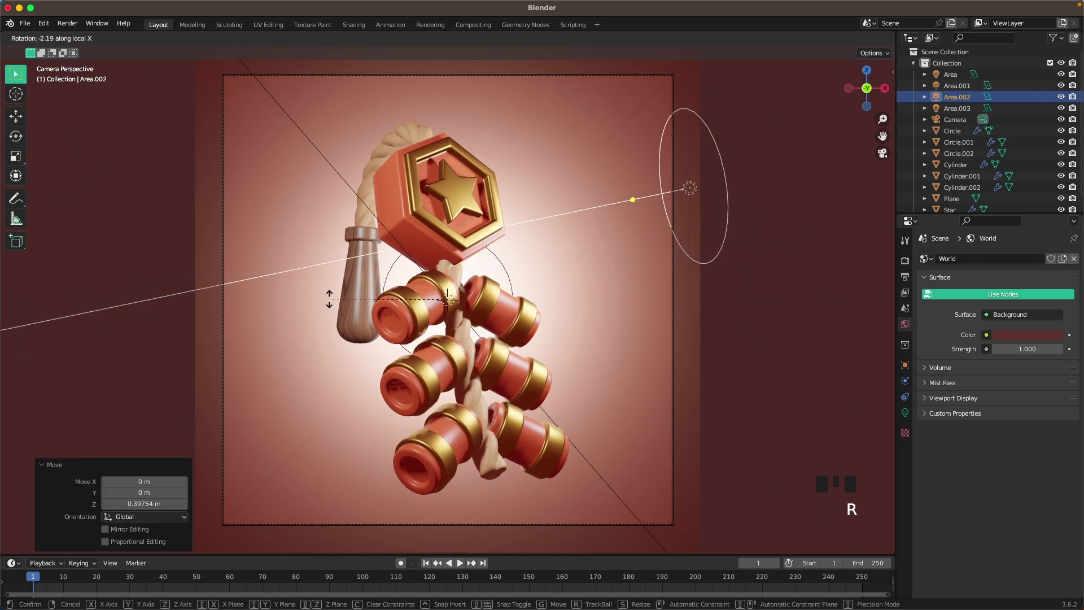
# Step: Rotate the Area.002 light about -8.5° around its local X axis
pyautogui.press('r')
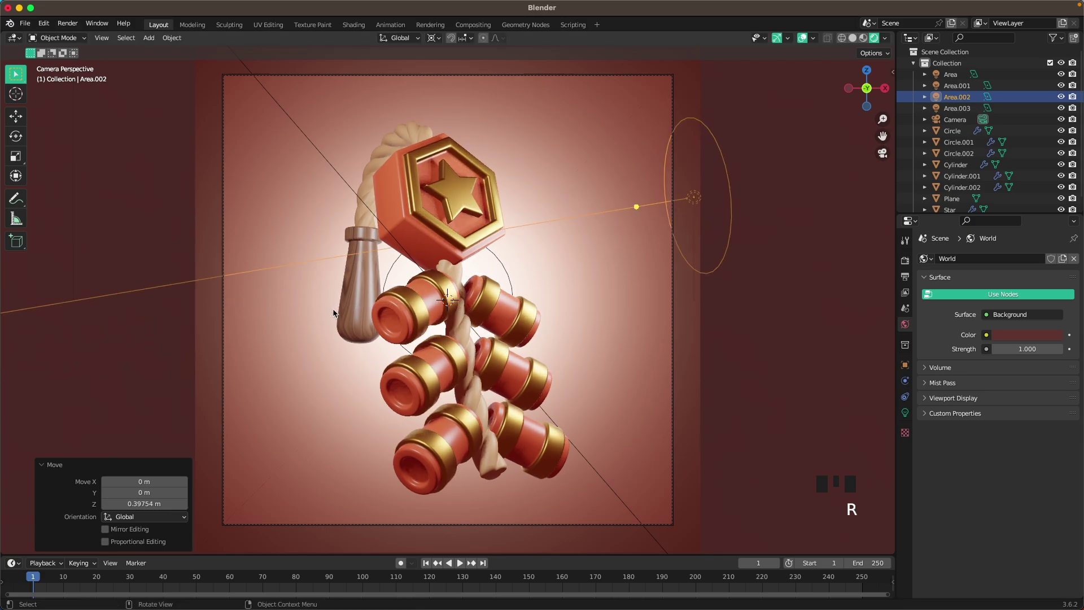
pyautogui.press('x')
pyautogui.press('x')
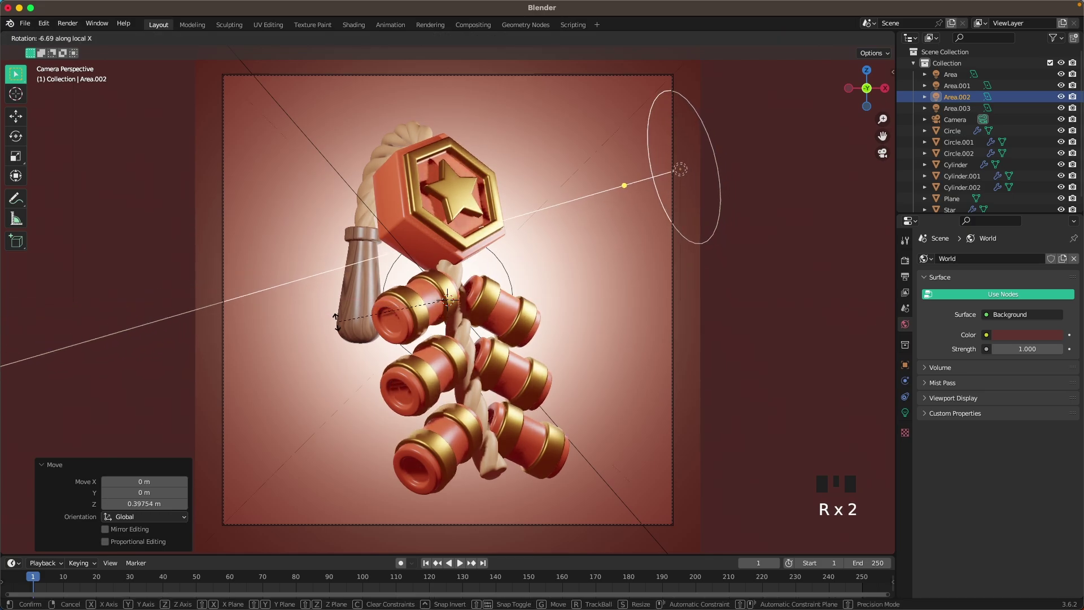
pyautogui.click(338, 325)
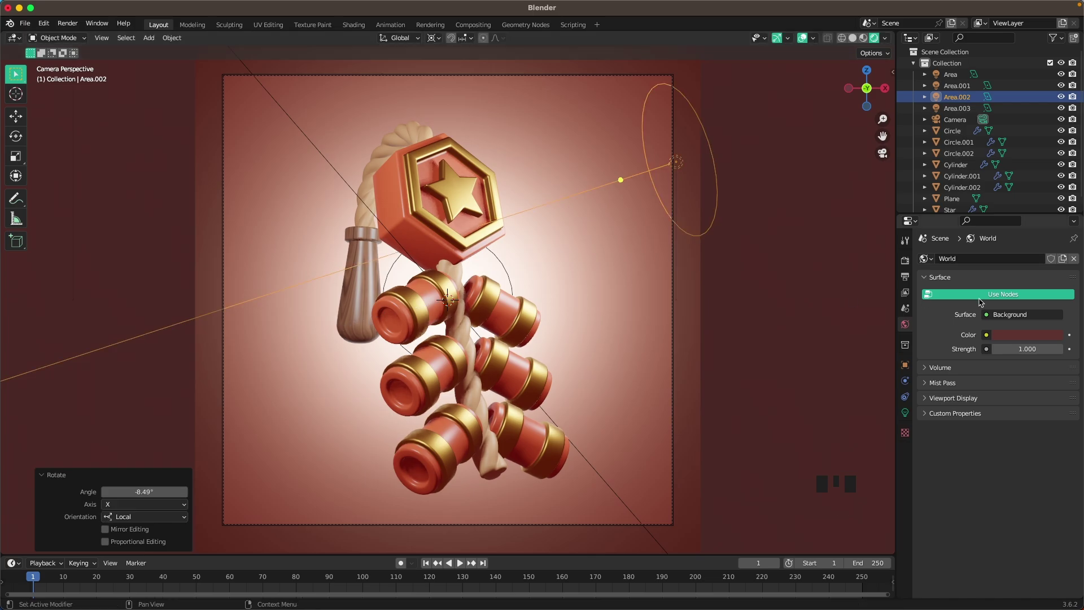
# Step: Set the Area.002 light's power to 120 W and its color to the warm tint FFE3D3
pyautogui.click(904, 413)
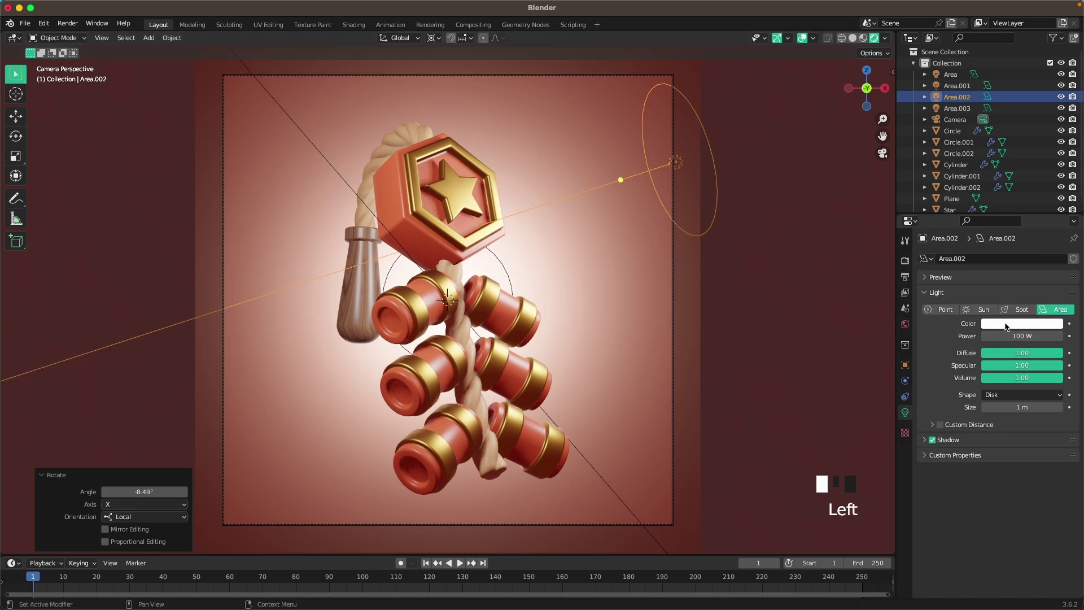
pyautogui.doubleClick(1011, 337)
pyautogui.write('120')
pyautogui.press('Return')
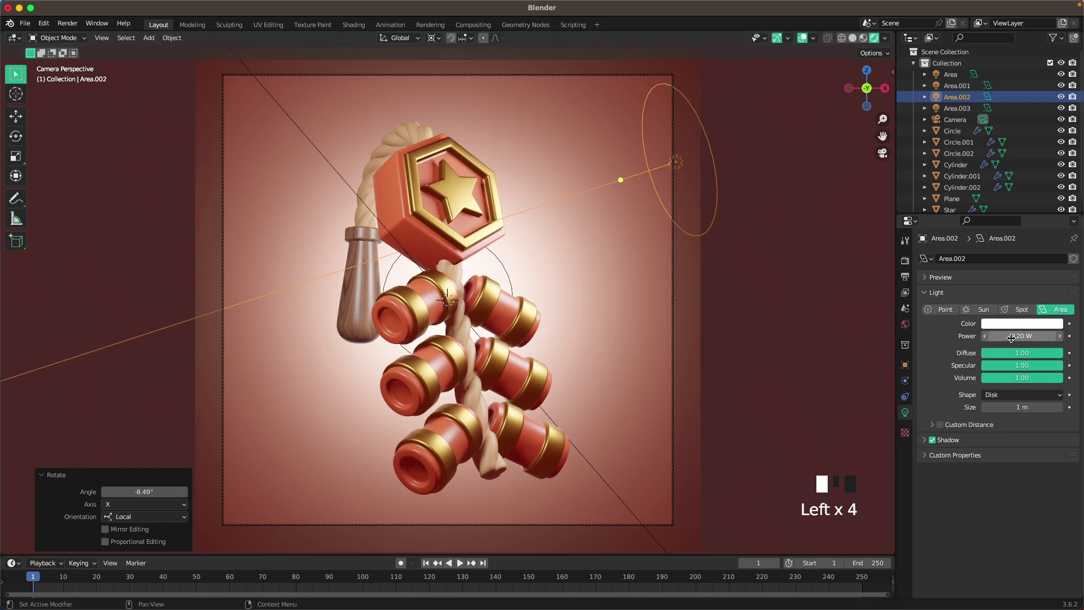
pyautogui.click(1019, 324)
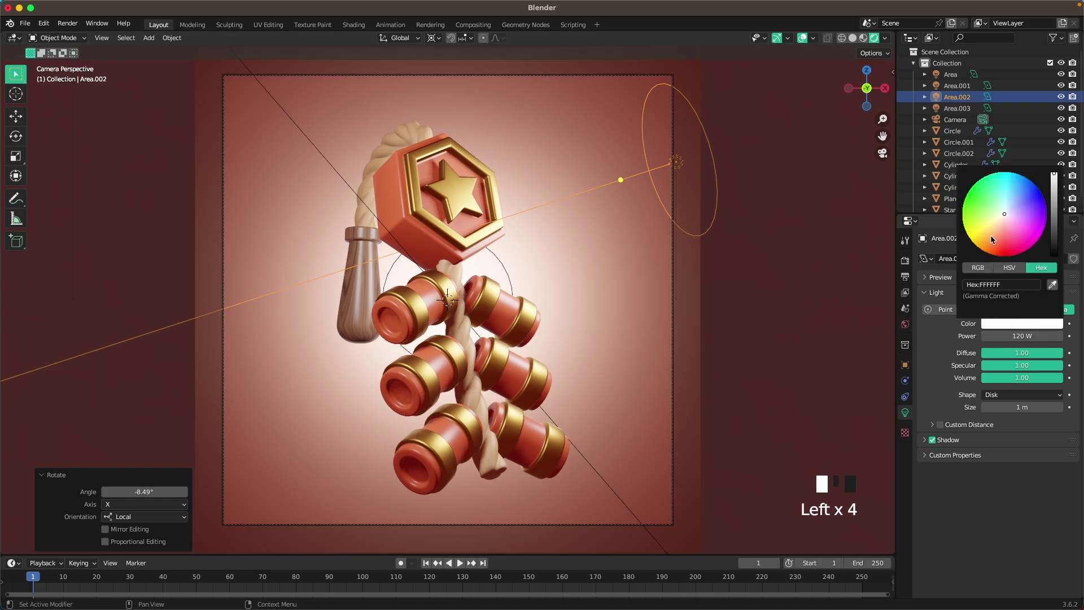
pyautogui.click(1003, 219)
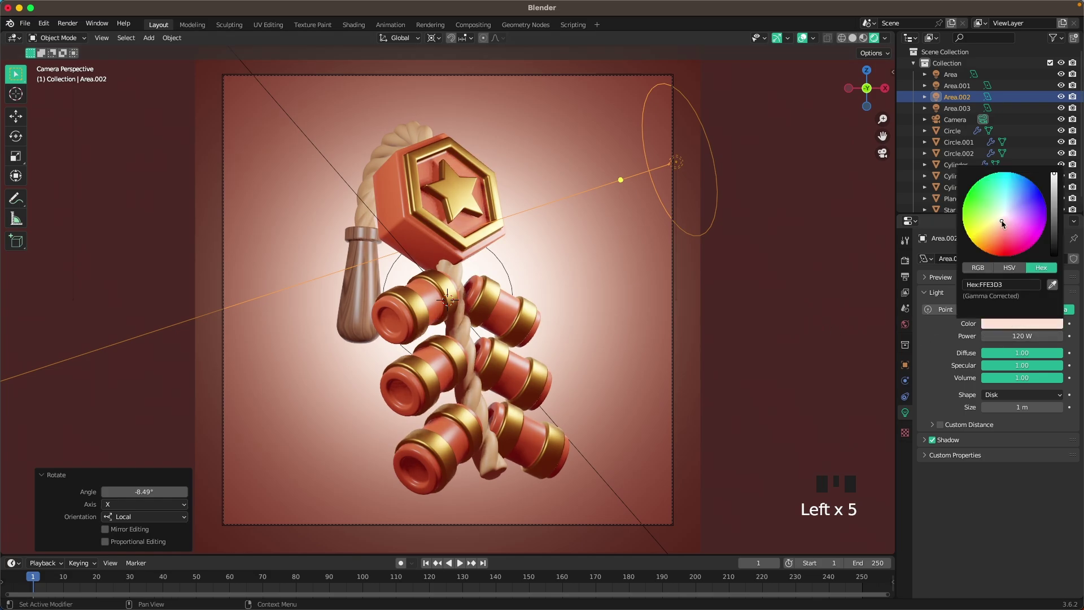
pyautogui.click(766, 282)
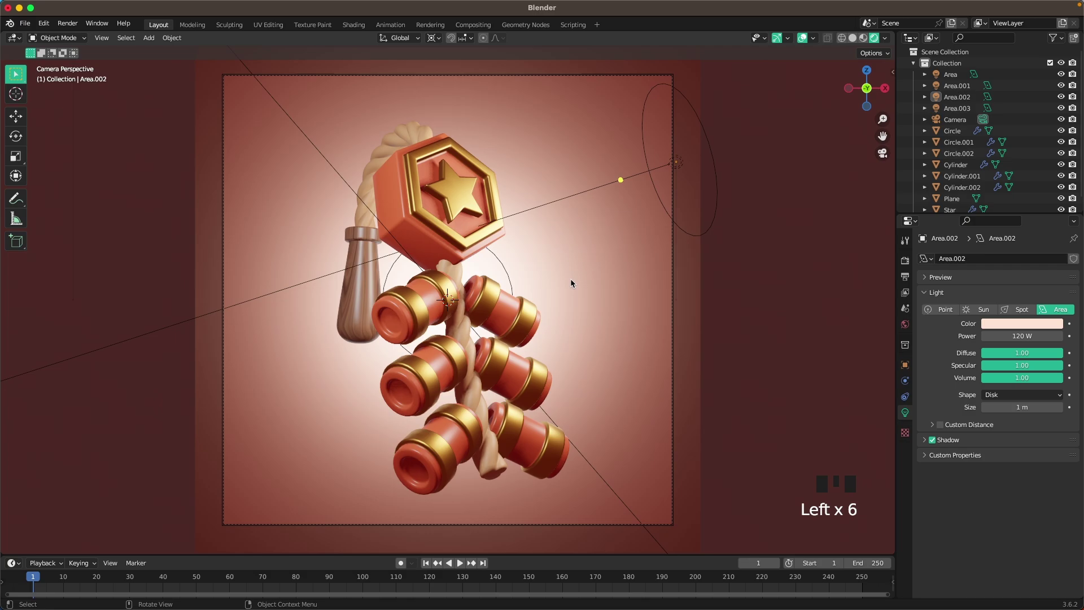
# Step: Tint the Area.003 light that illuminates the backdrop with the warm hex color FFE1BF
pyautogui.click(507, 272)
pyautogui.moveTo(506, 271); pyautogui.dragTo(585, 300, button='middle')
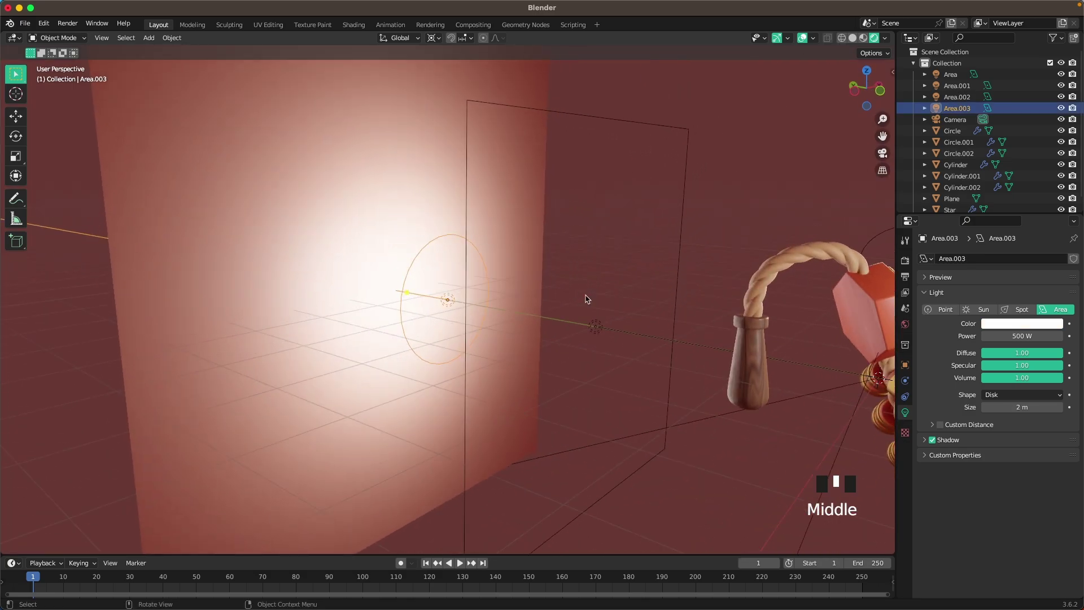
pyautogui.scroll(-2, 586, 300)
pyautogui.click(1001, 326)
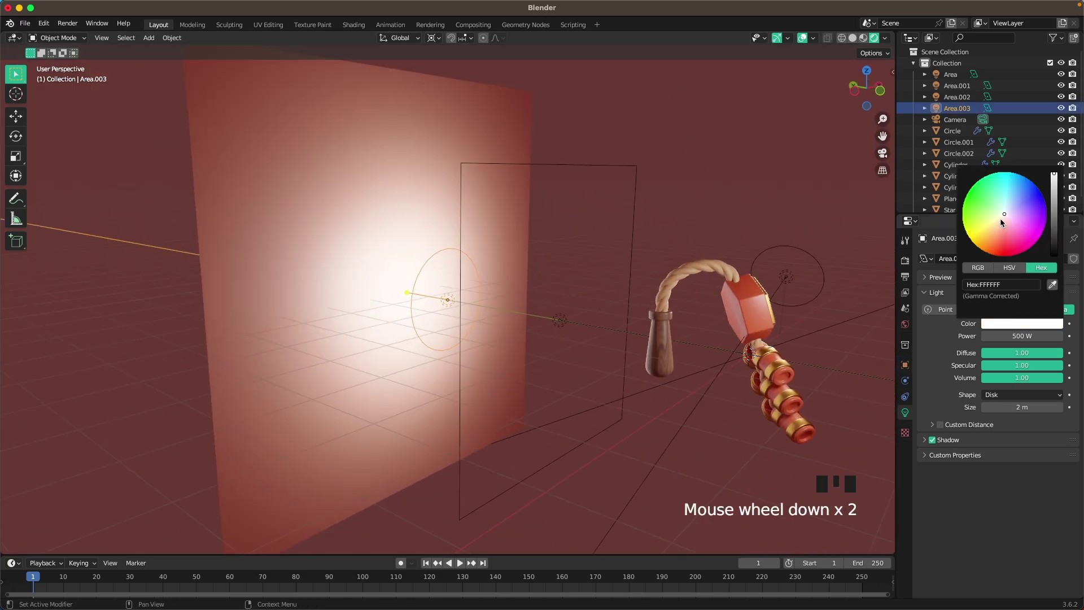
pyautogui.click(1003, 225)
pyautogui.press('`')
pyautogui.scroll(1, 678, 303)
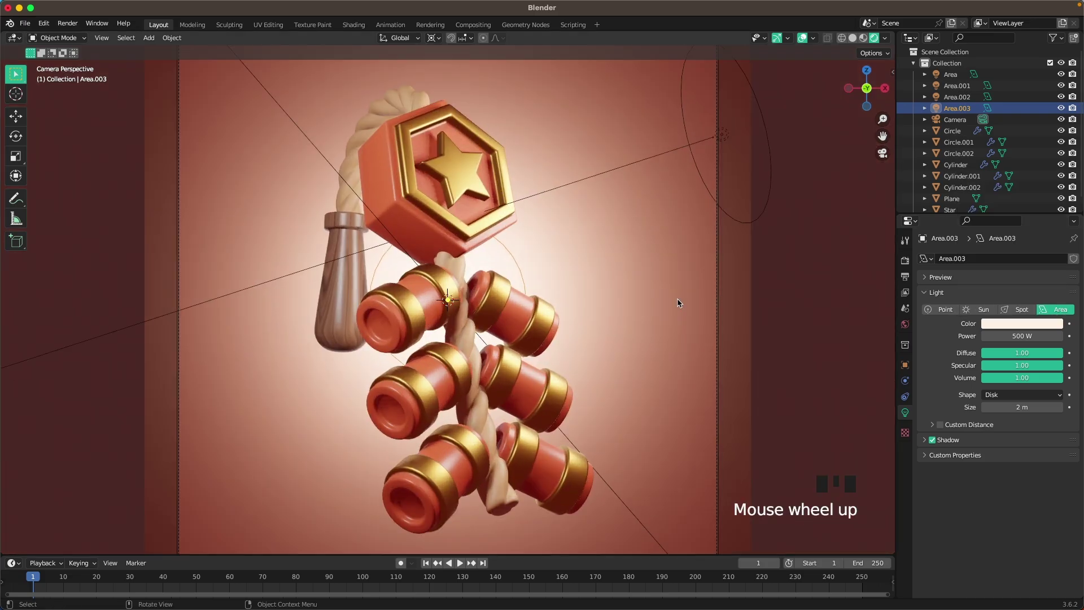
pyautogui.click(997, 325)
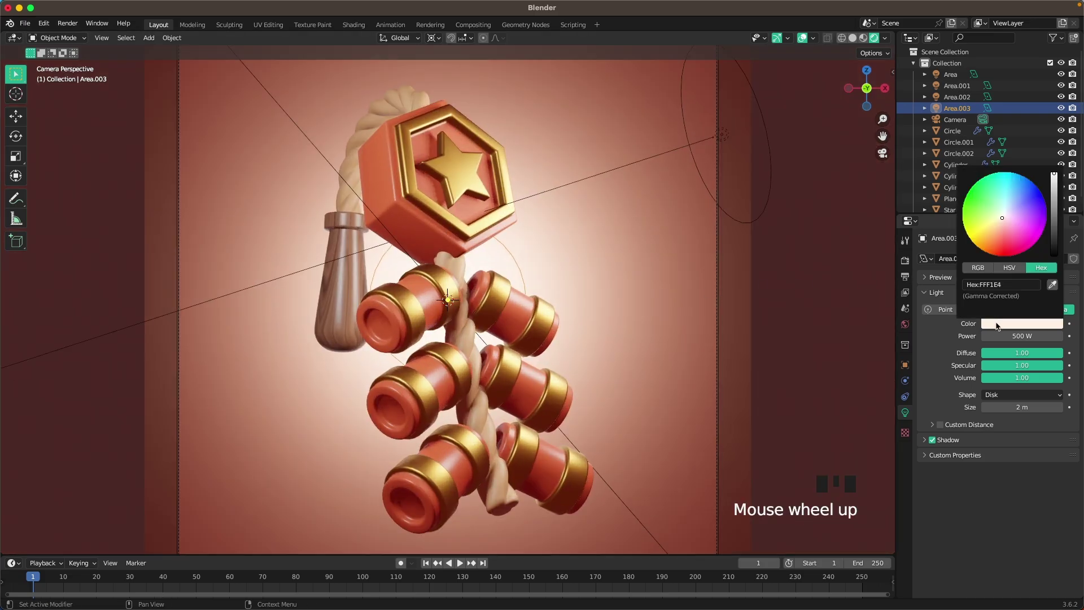
pyautogui.click(1000, 224)
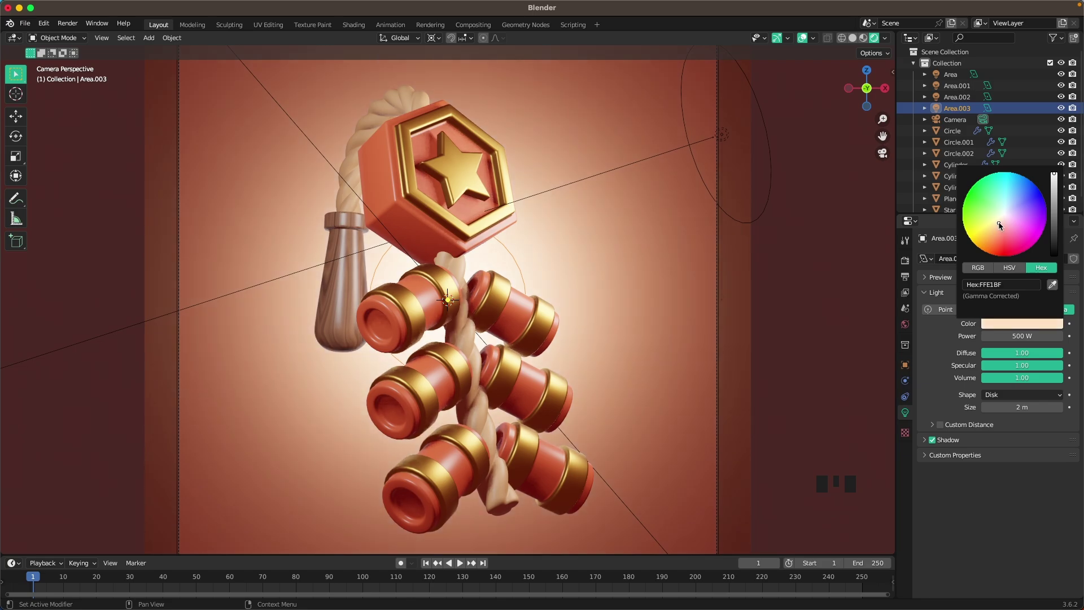
pyautogui.click(789, 315)
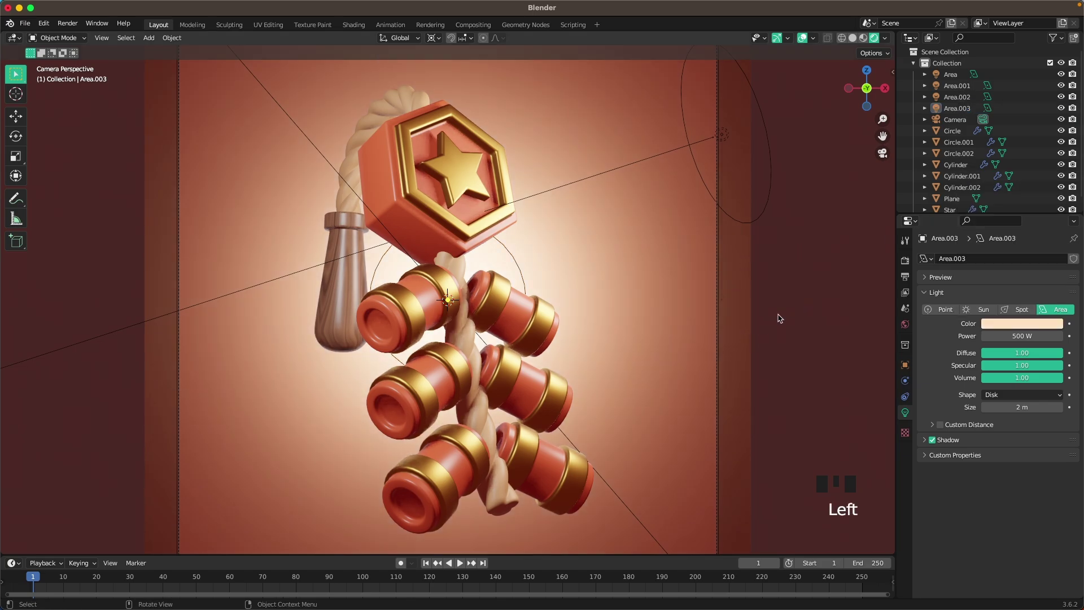
# Step: Preview the scene in the Cycles render engine with GPU Compute, and return the render engine to Eevee
pyautogui.scroll(-1, 749, 315)
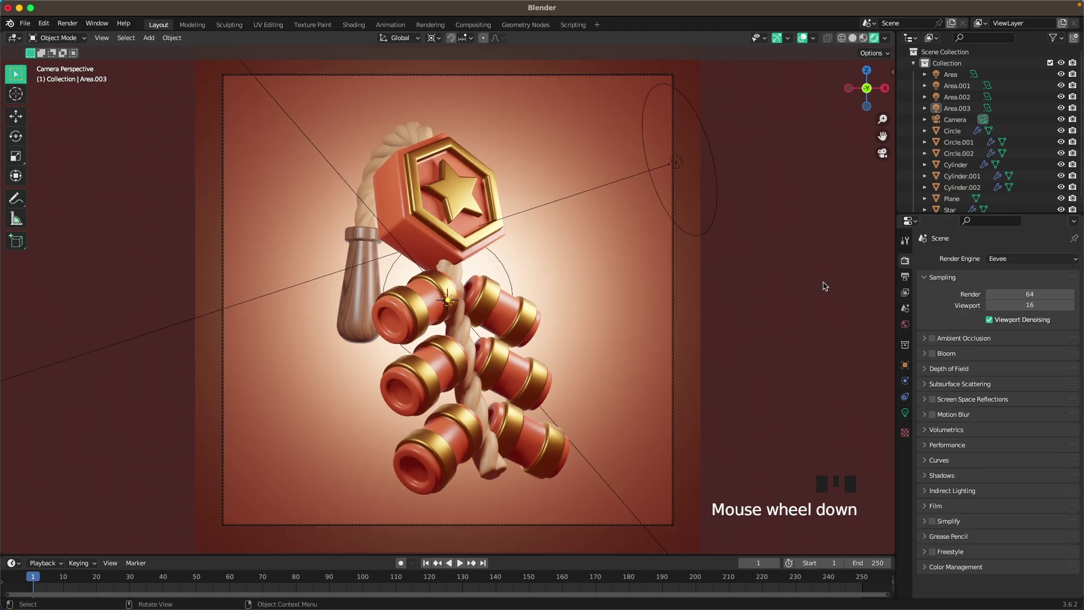
pyautogui.click(736, 299)
pyautogui.click(1007, 261)
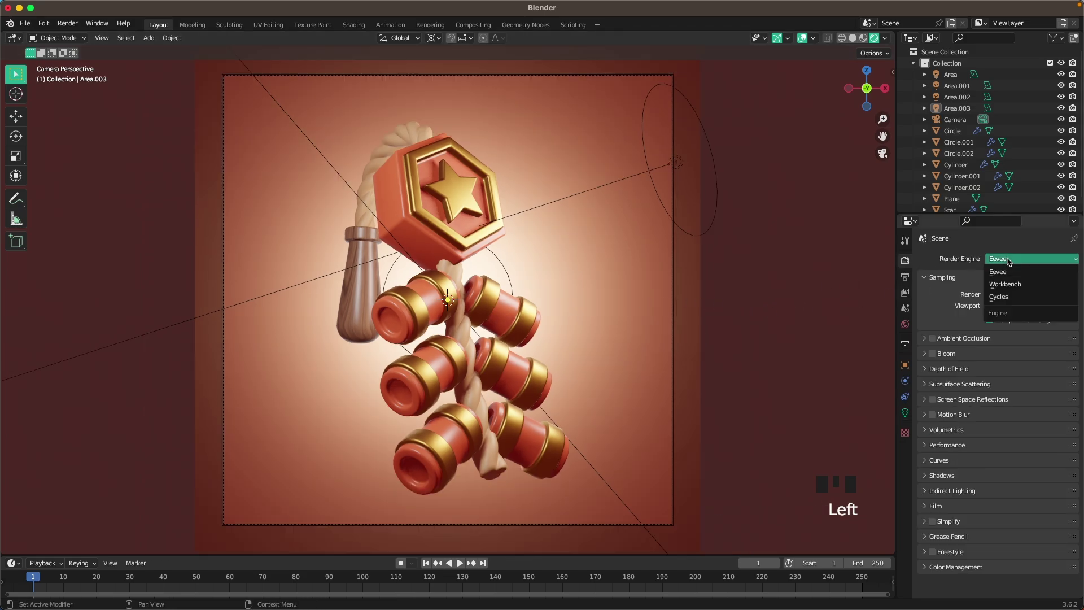
pyautogui.click(1004, 291)
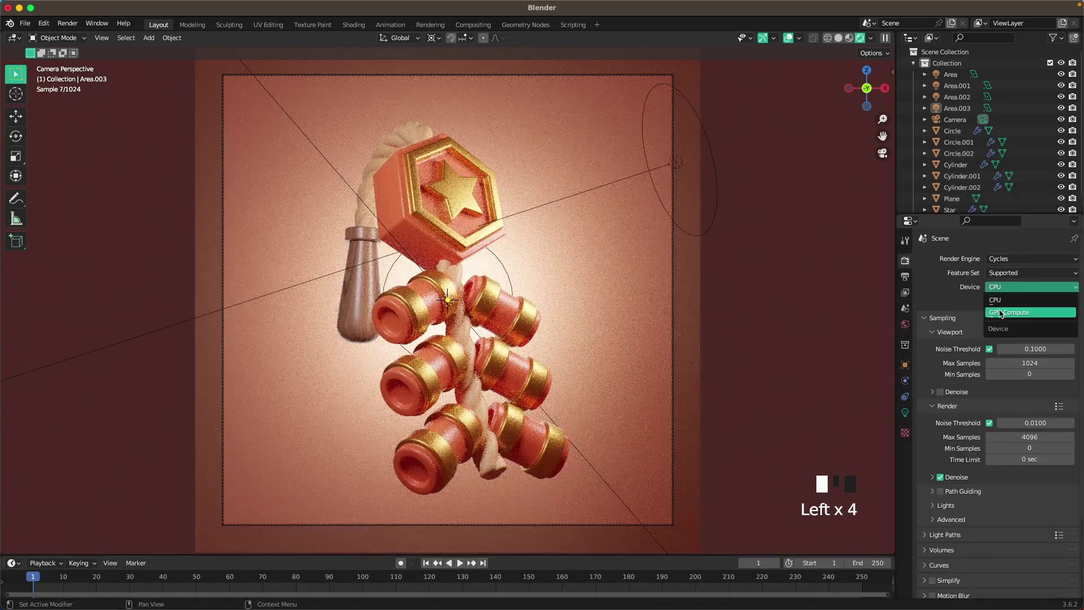
pyautogui.click(1009, 312)
pyautogui.scroll(1, 555, 287)
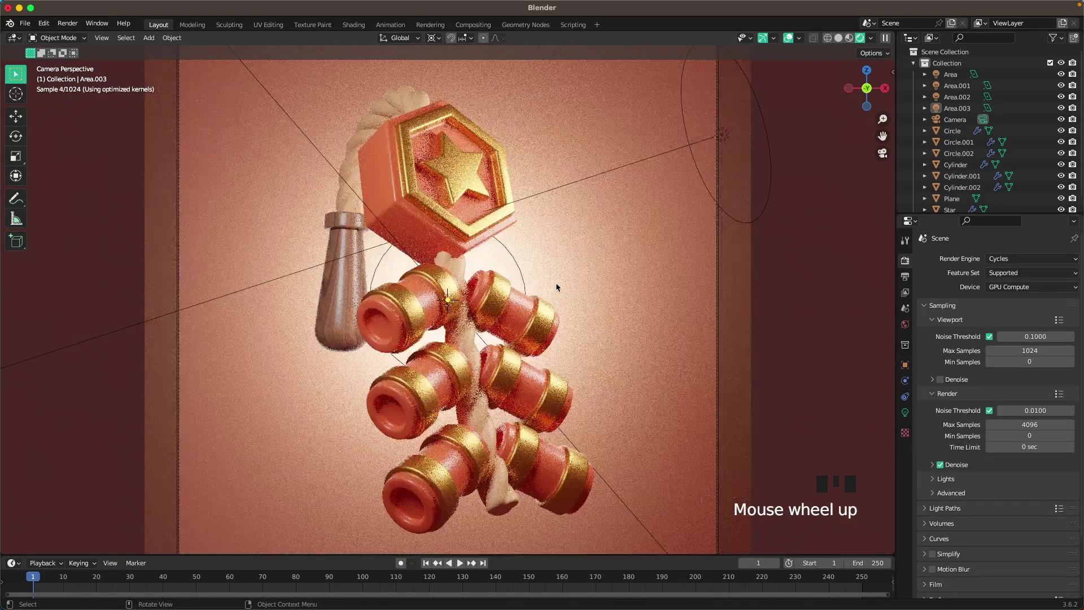
pyautogui.scroll(1, 556, 287)
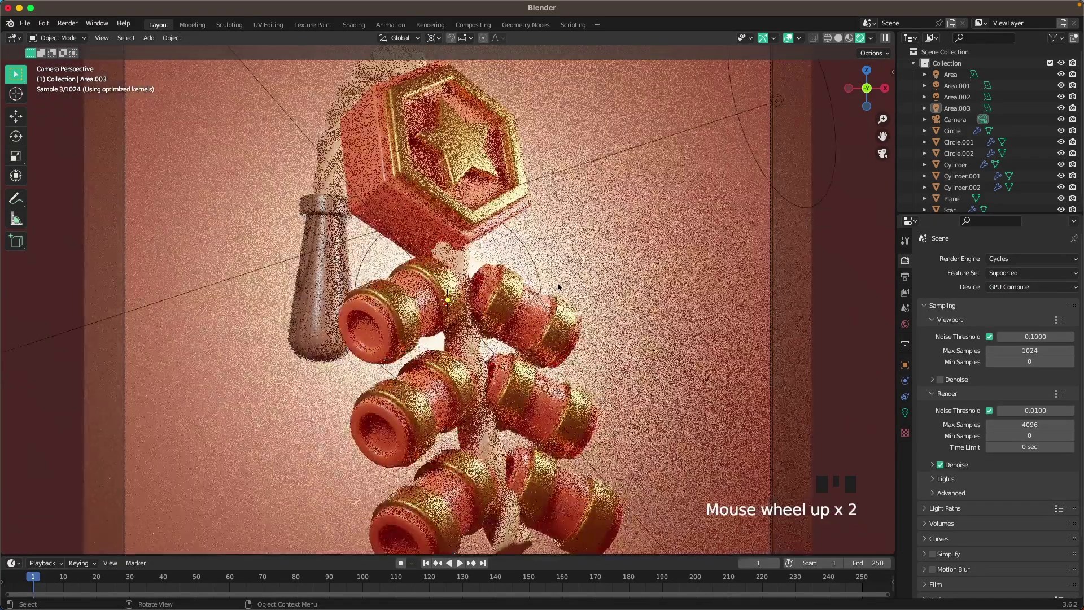
pyautogui.scroll(-1, 557, 287)
pyautogui.click(1003, 260)
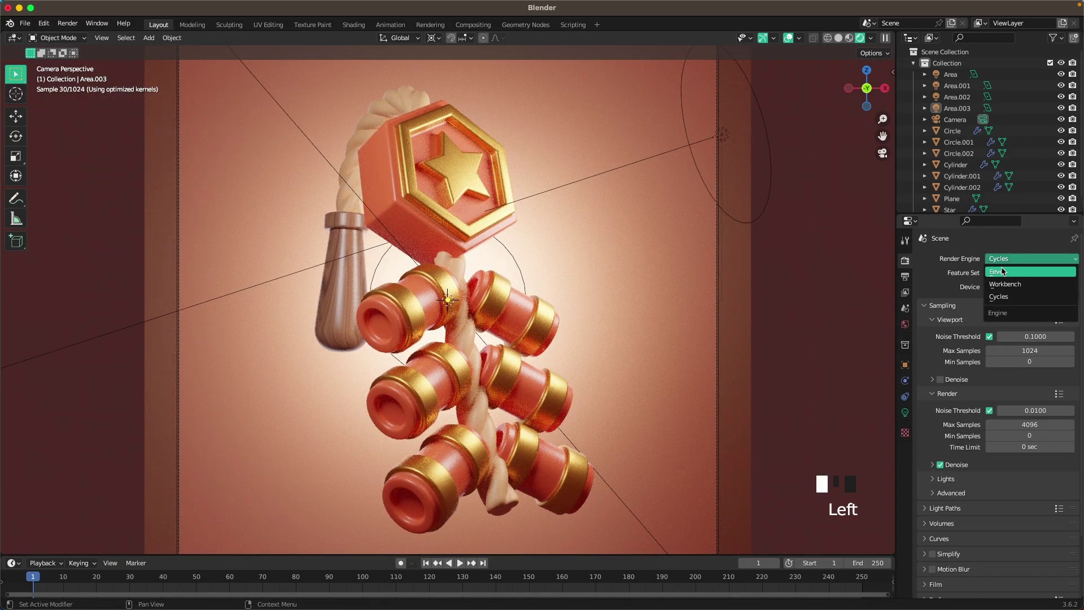
pyautogui.click(998, 272)
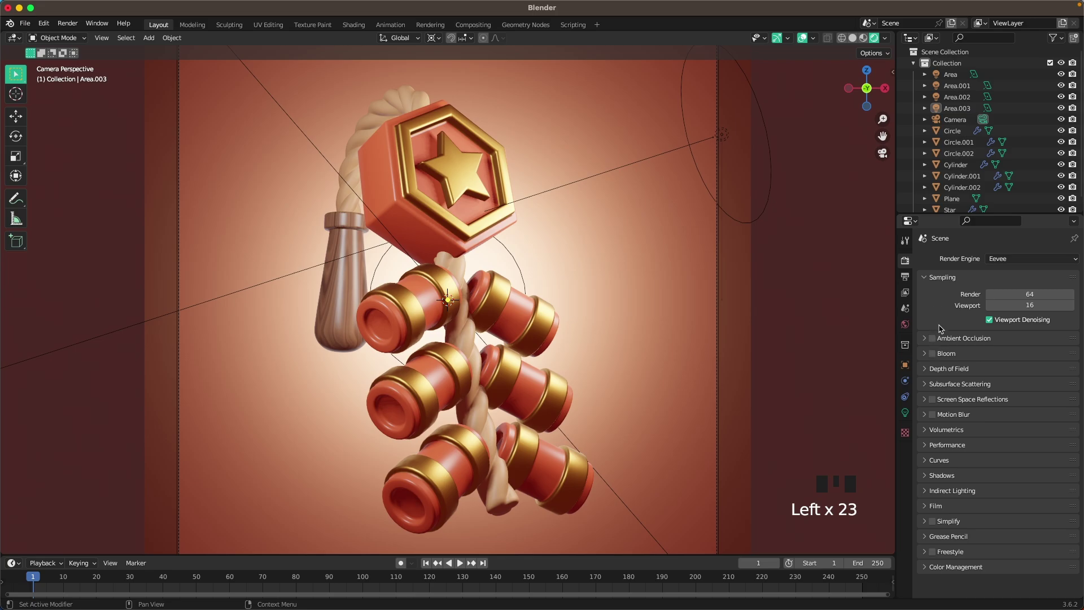
# Step: Enable Ambient Occlusion and Screen Space Reflections for the Eevee render
pyautogui.click(932, 338)
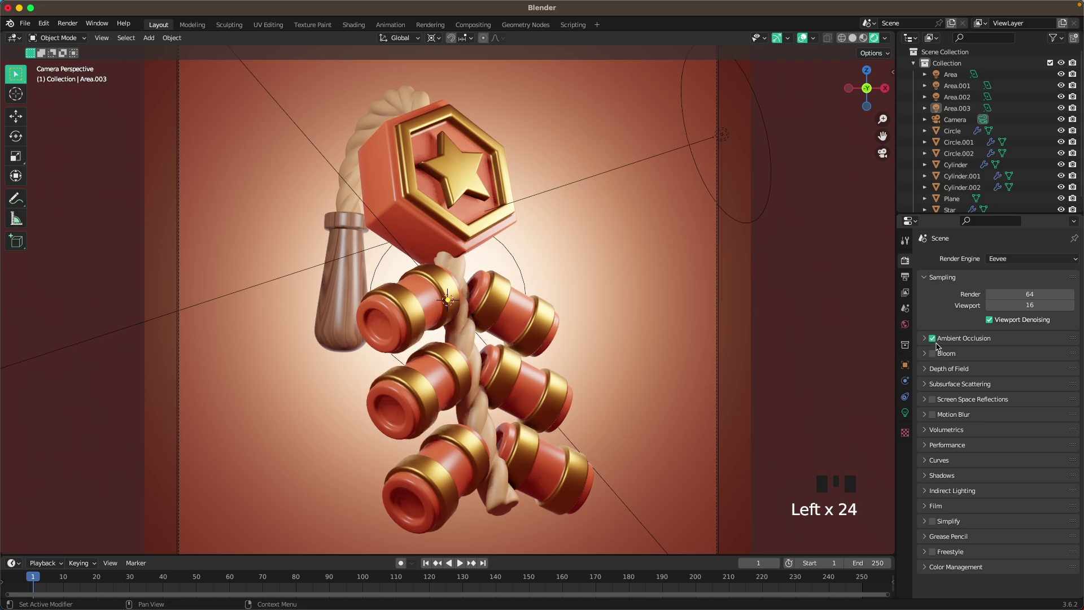
pyautogui.click(932, 400)
# Step: Set the Color Management look to Medium High Contrast
pyautogui.click(927, 567)
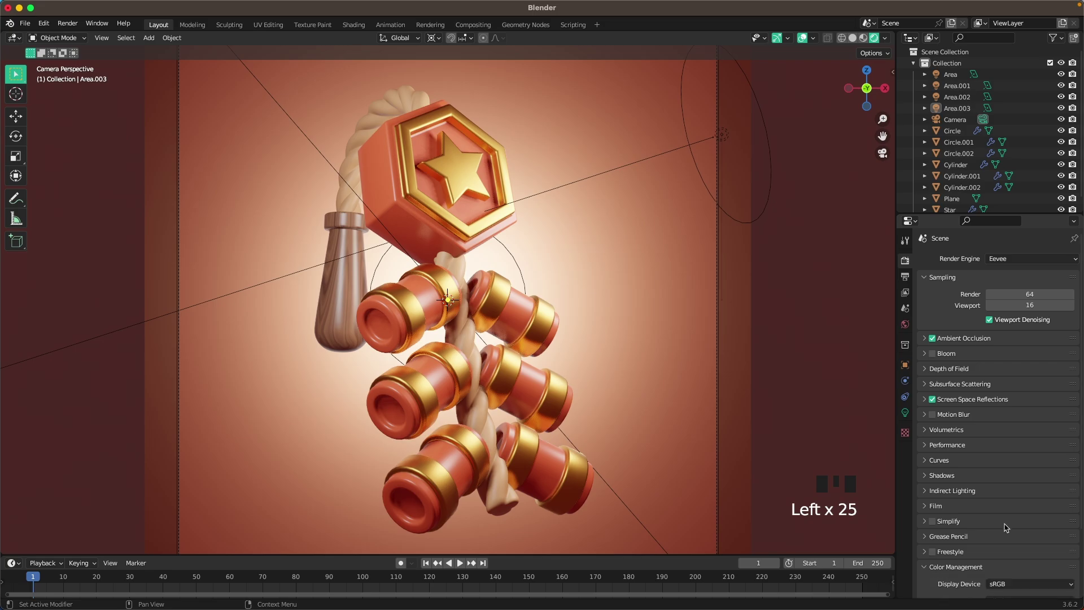
pyautogui.scroll(-4, 1007, 528)
pyautogui.click(1010, 532)
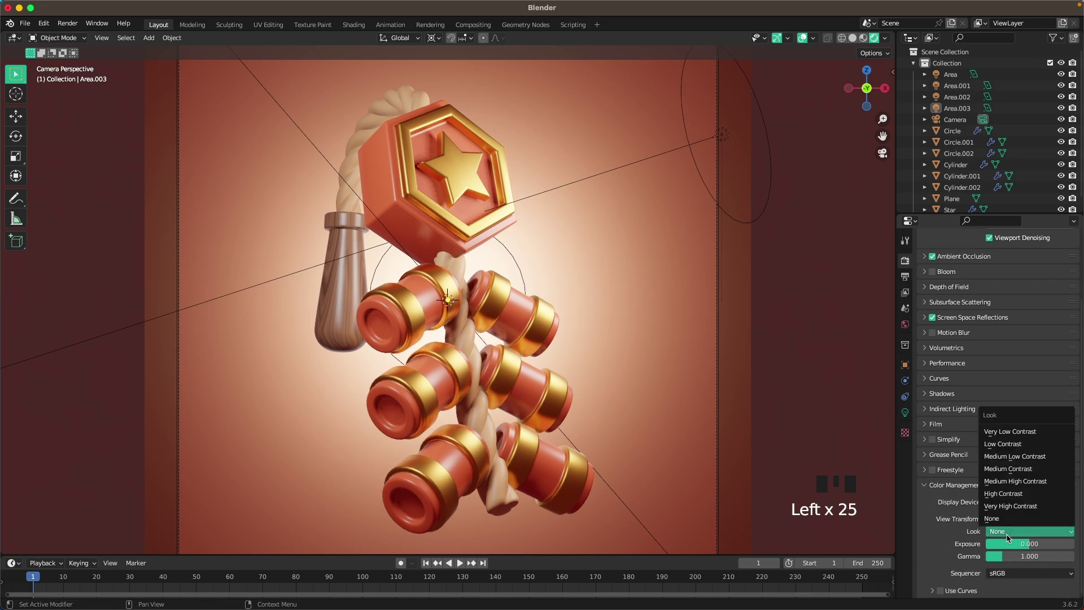
pyautogui.click(1014, 481)
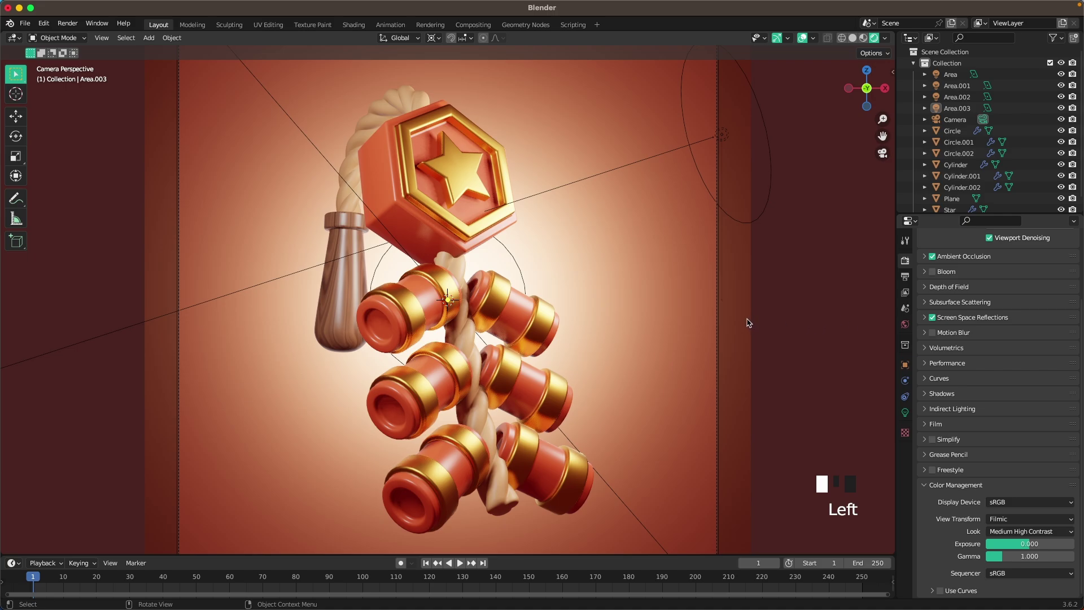
pyautogui.click(767, 314)
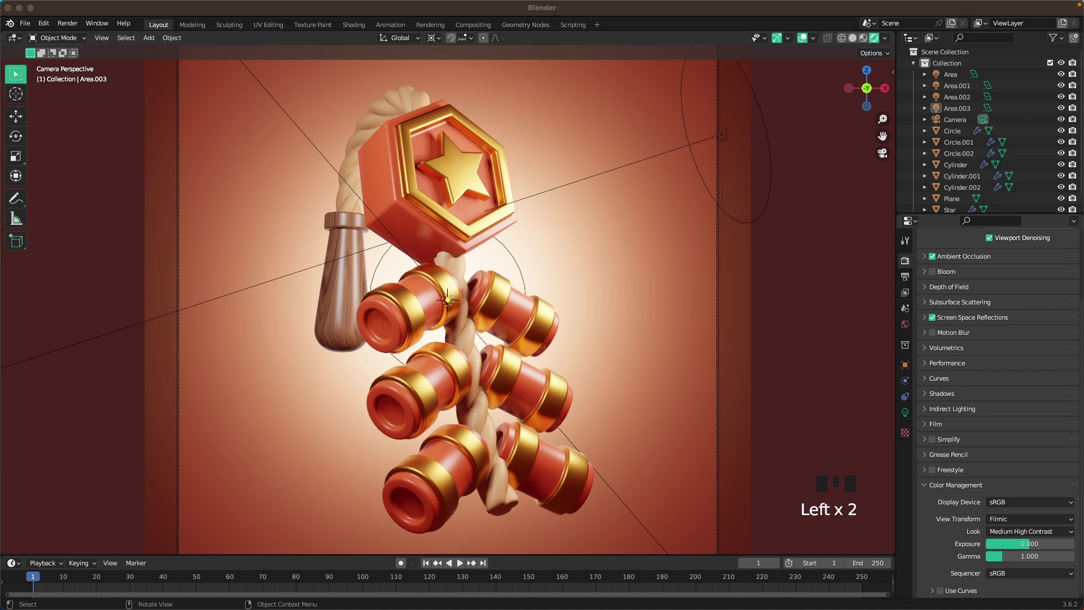